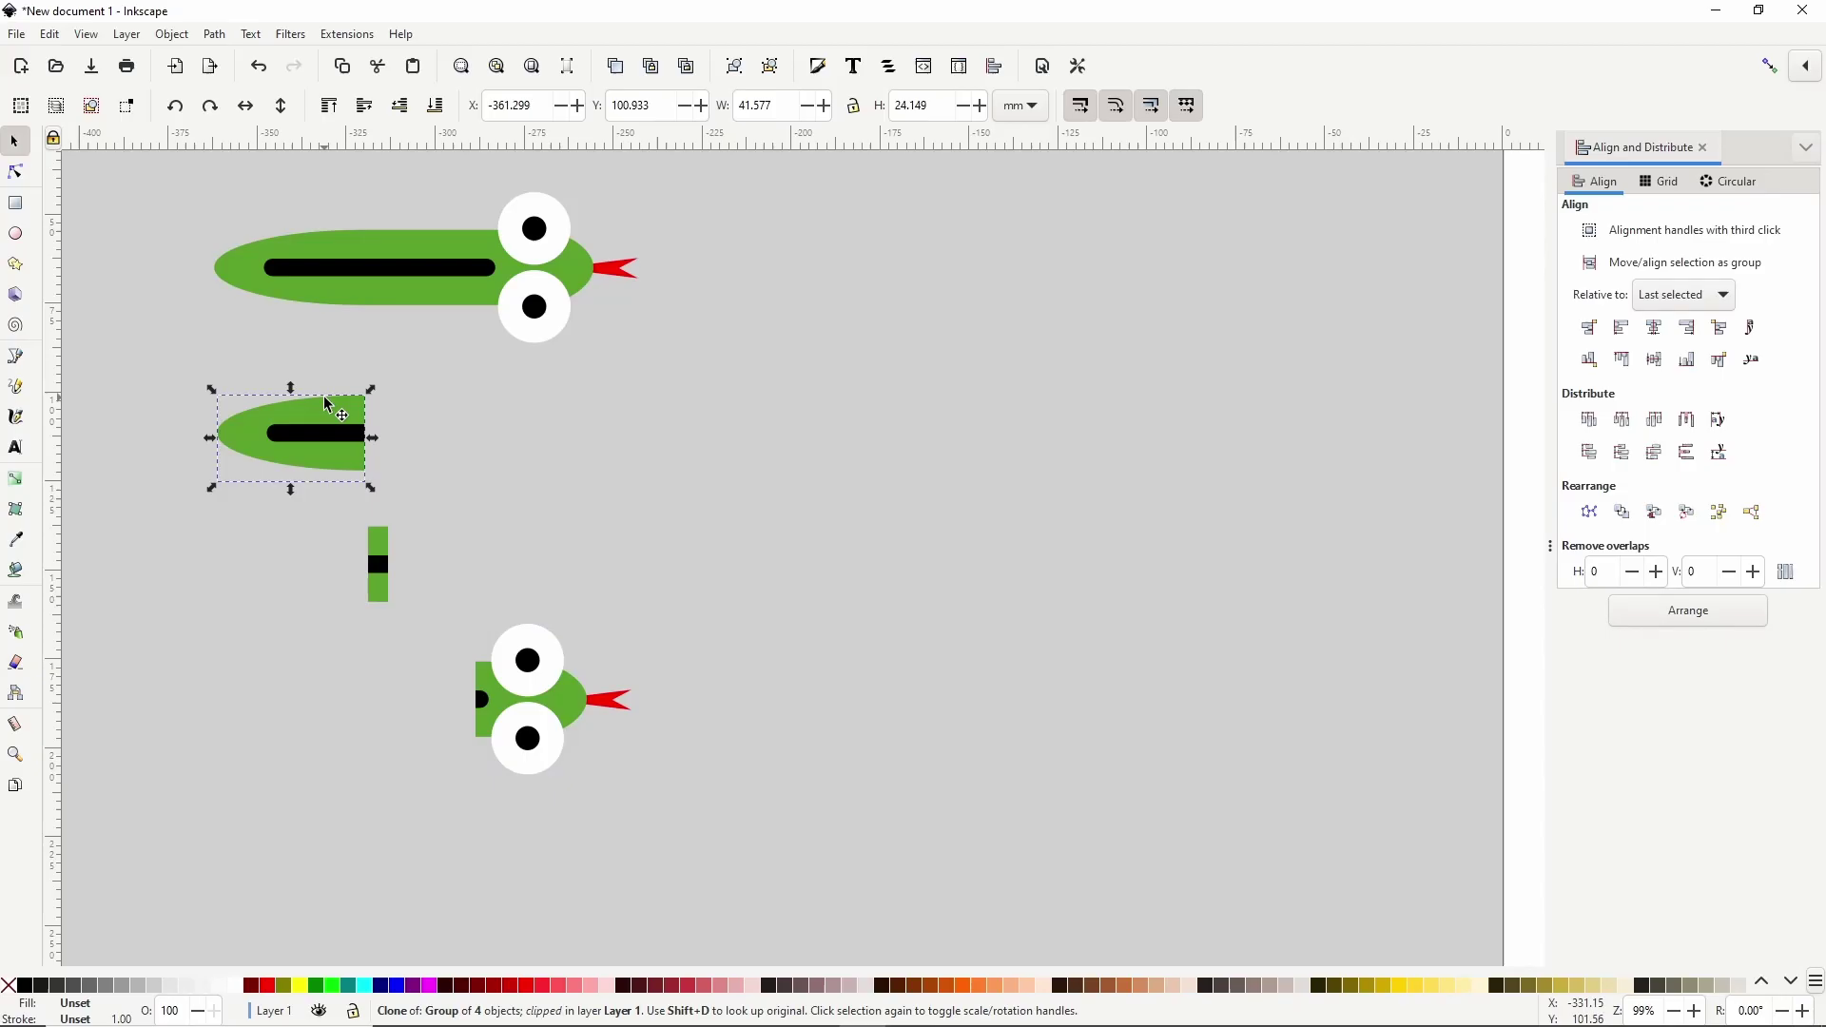
Preview the finished snake brushes with Roughen applied, then start a new blank document.
left_click(139, 33)
left_click(489, 294)
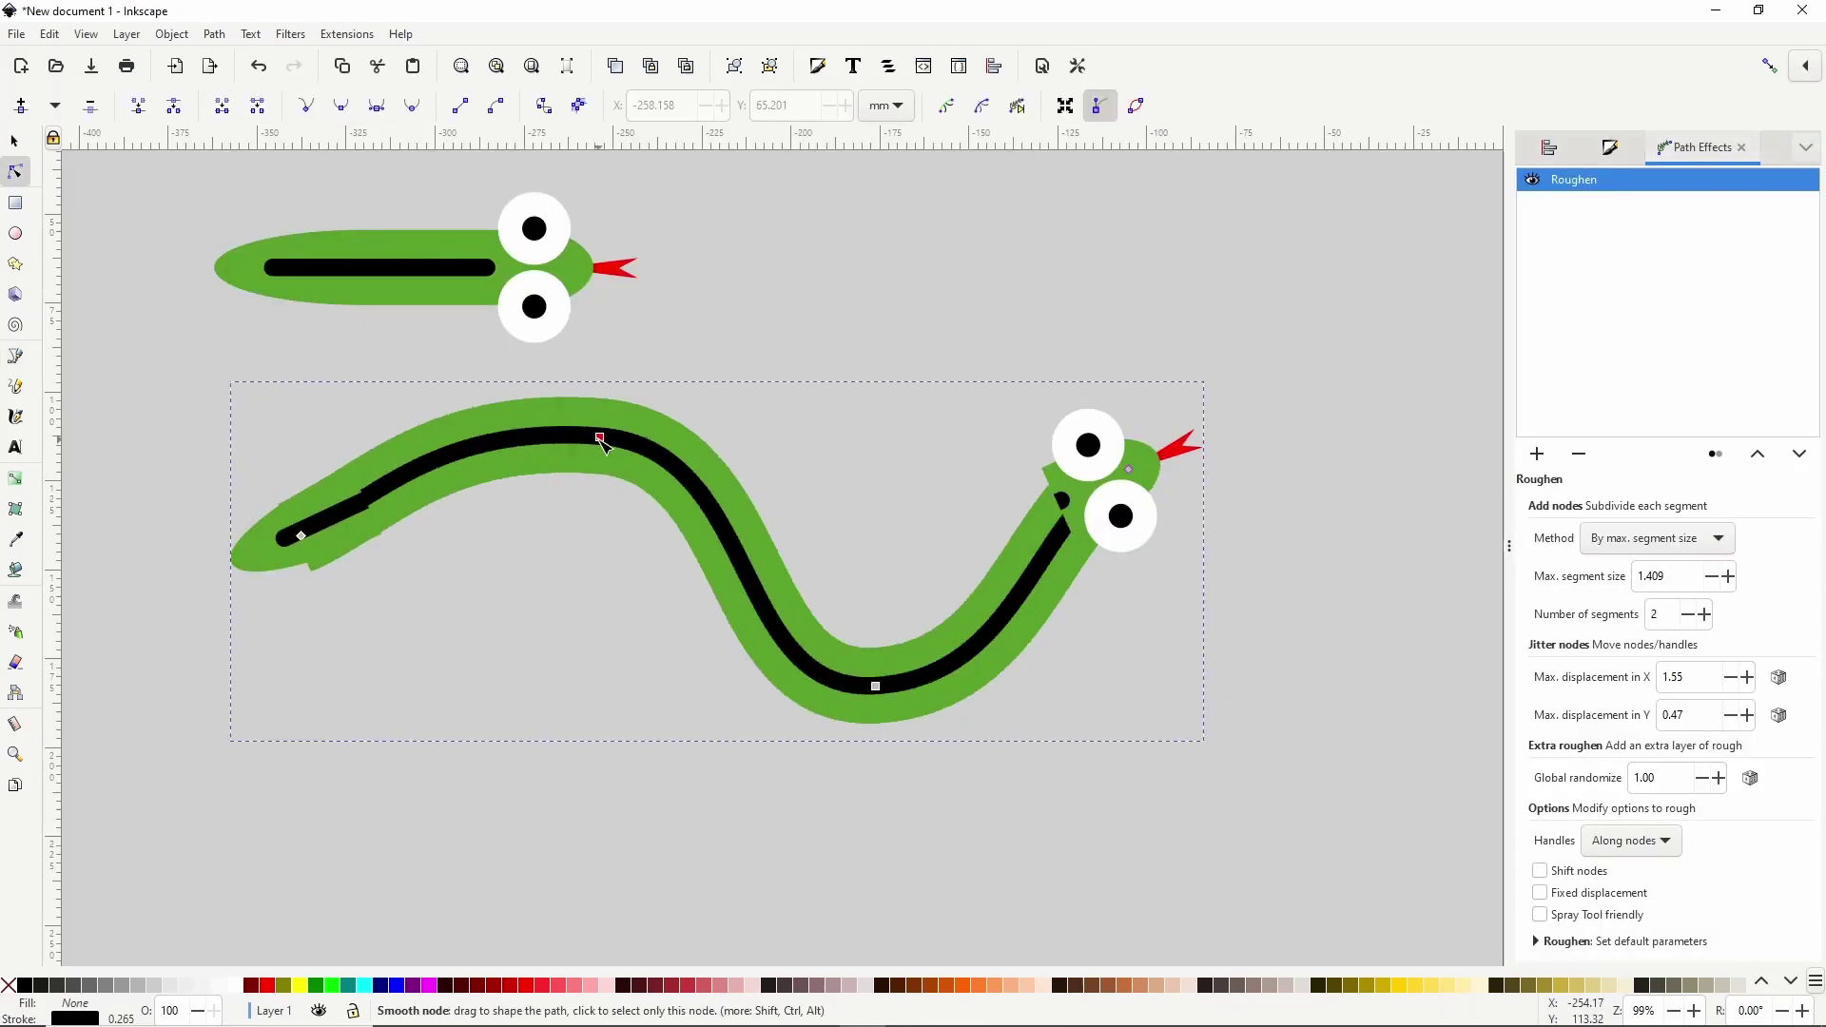
left_click(876, 686)
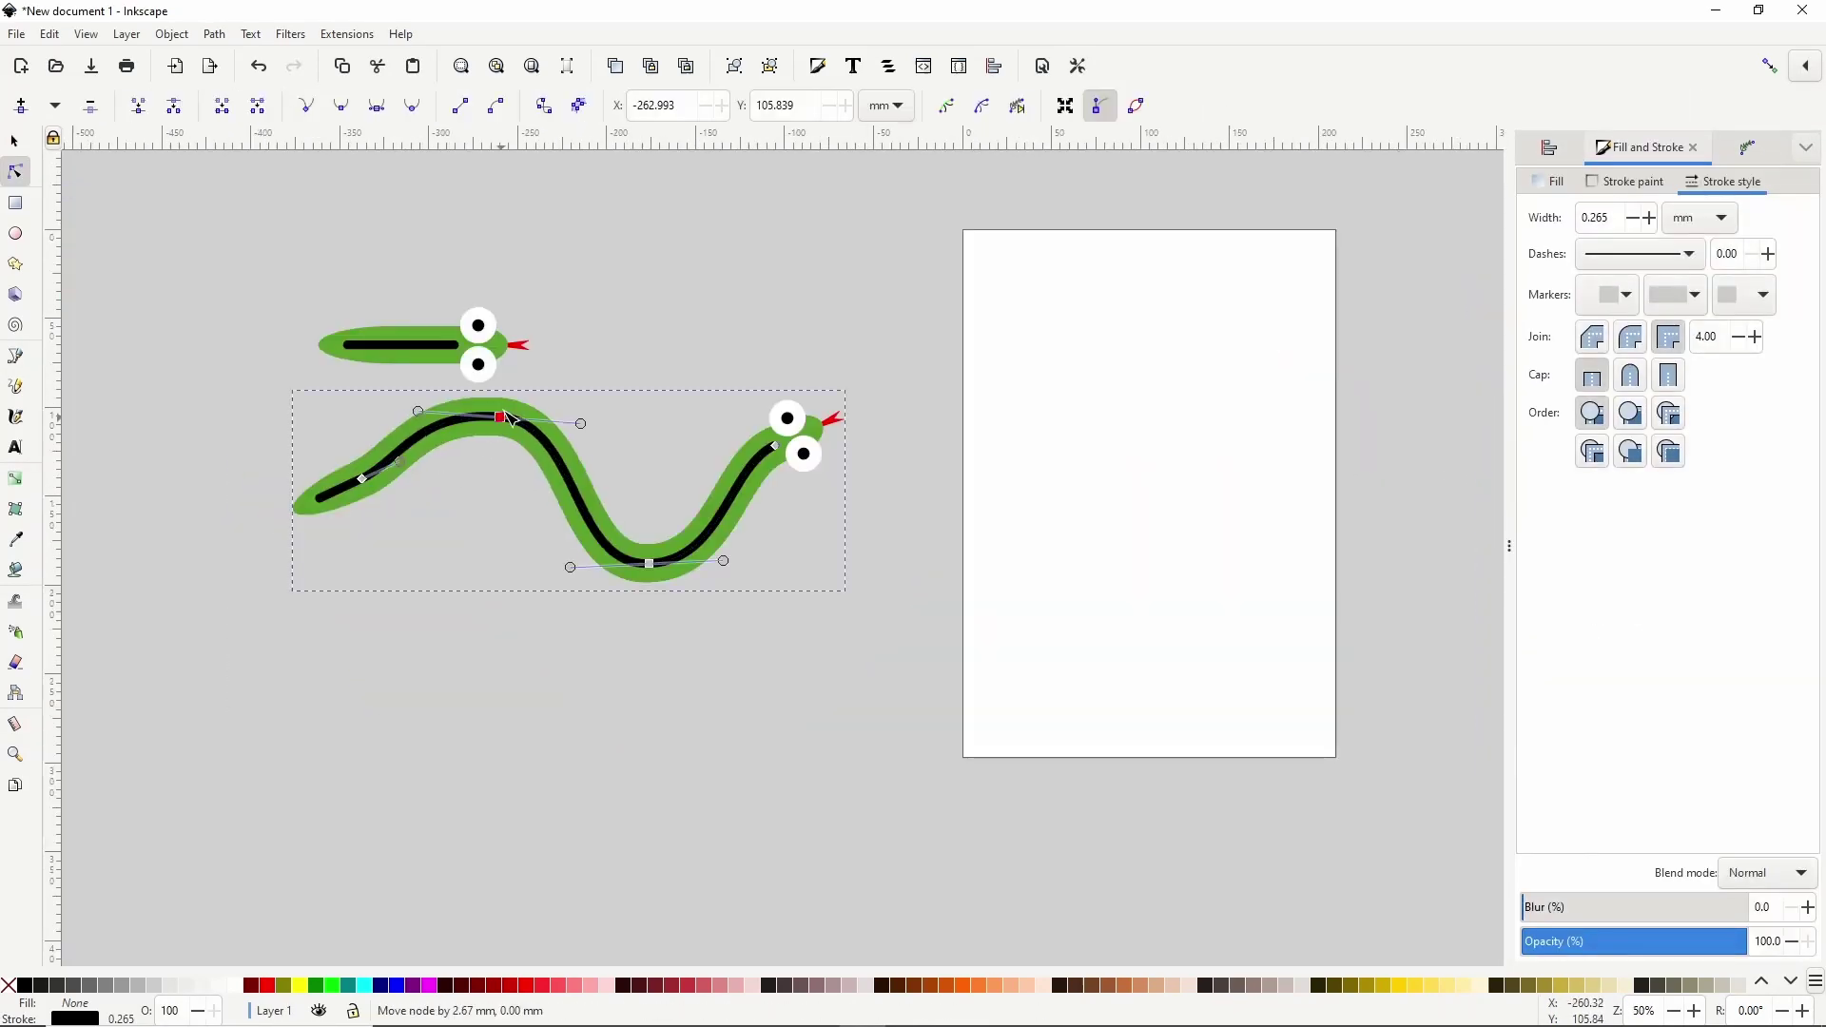
left_click_drag(404, 464, 394, 453)
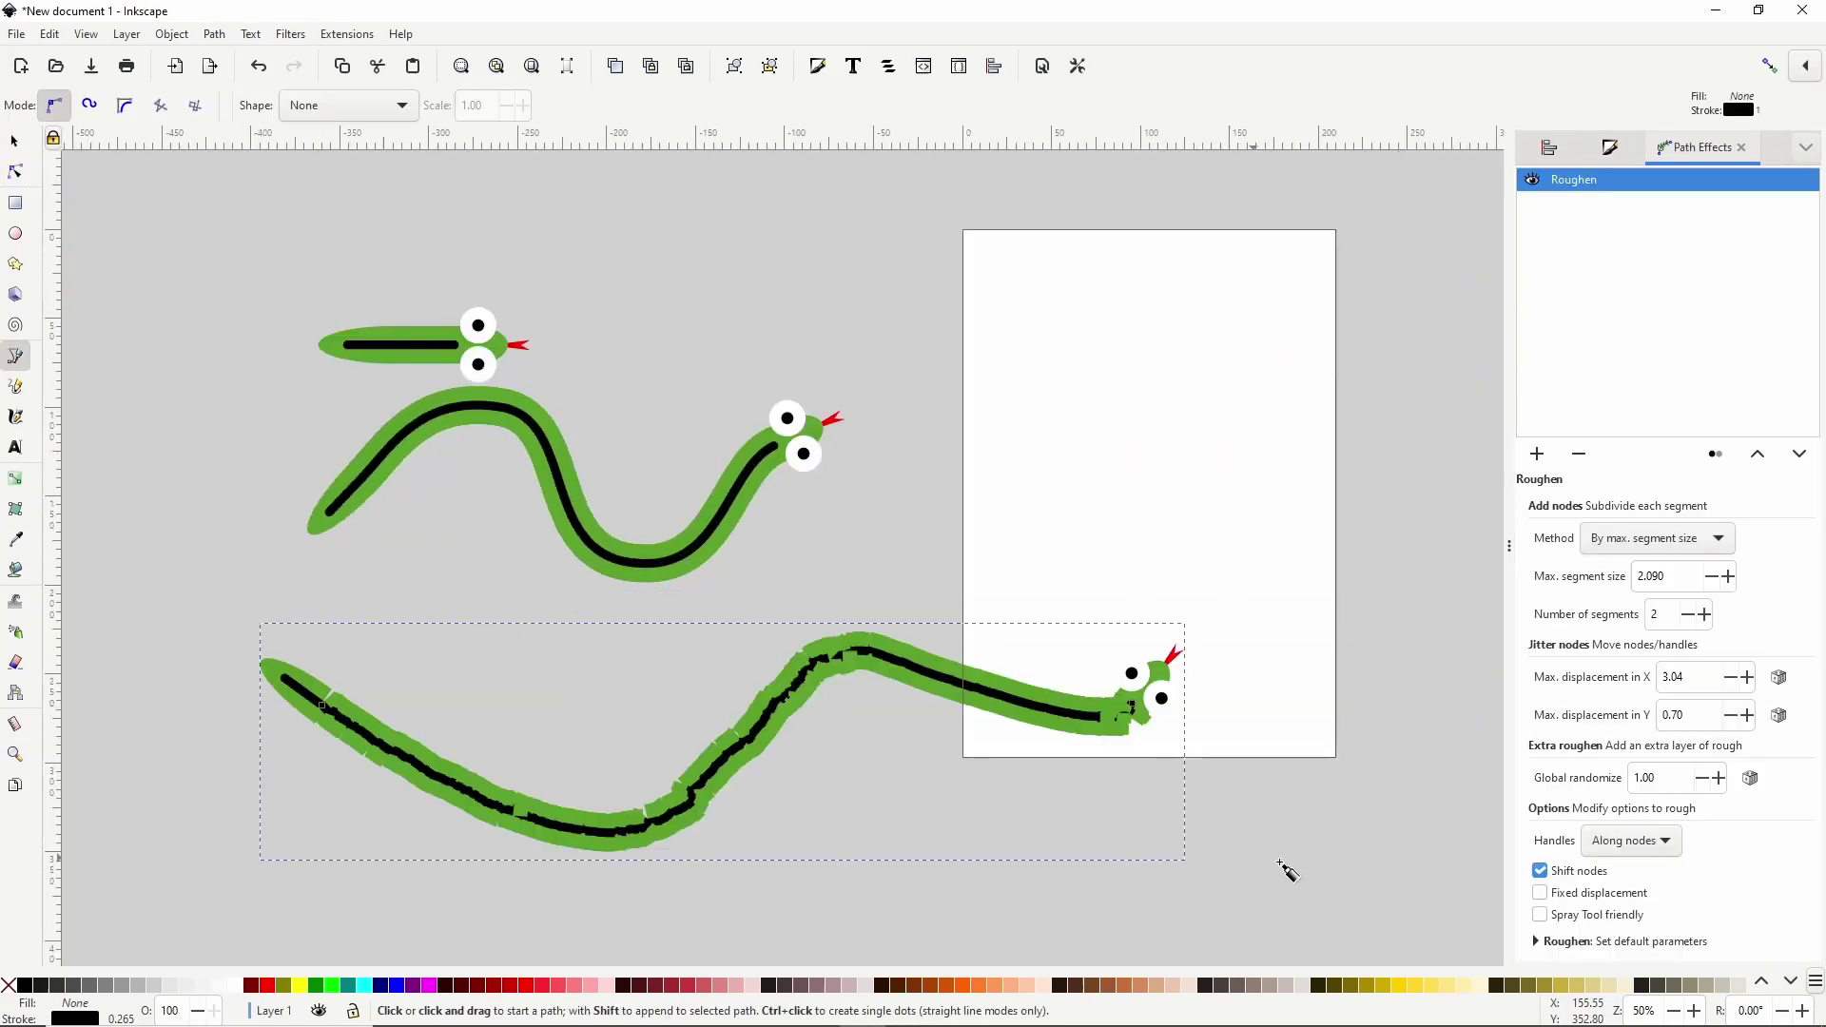
key("n")
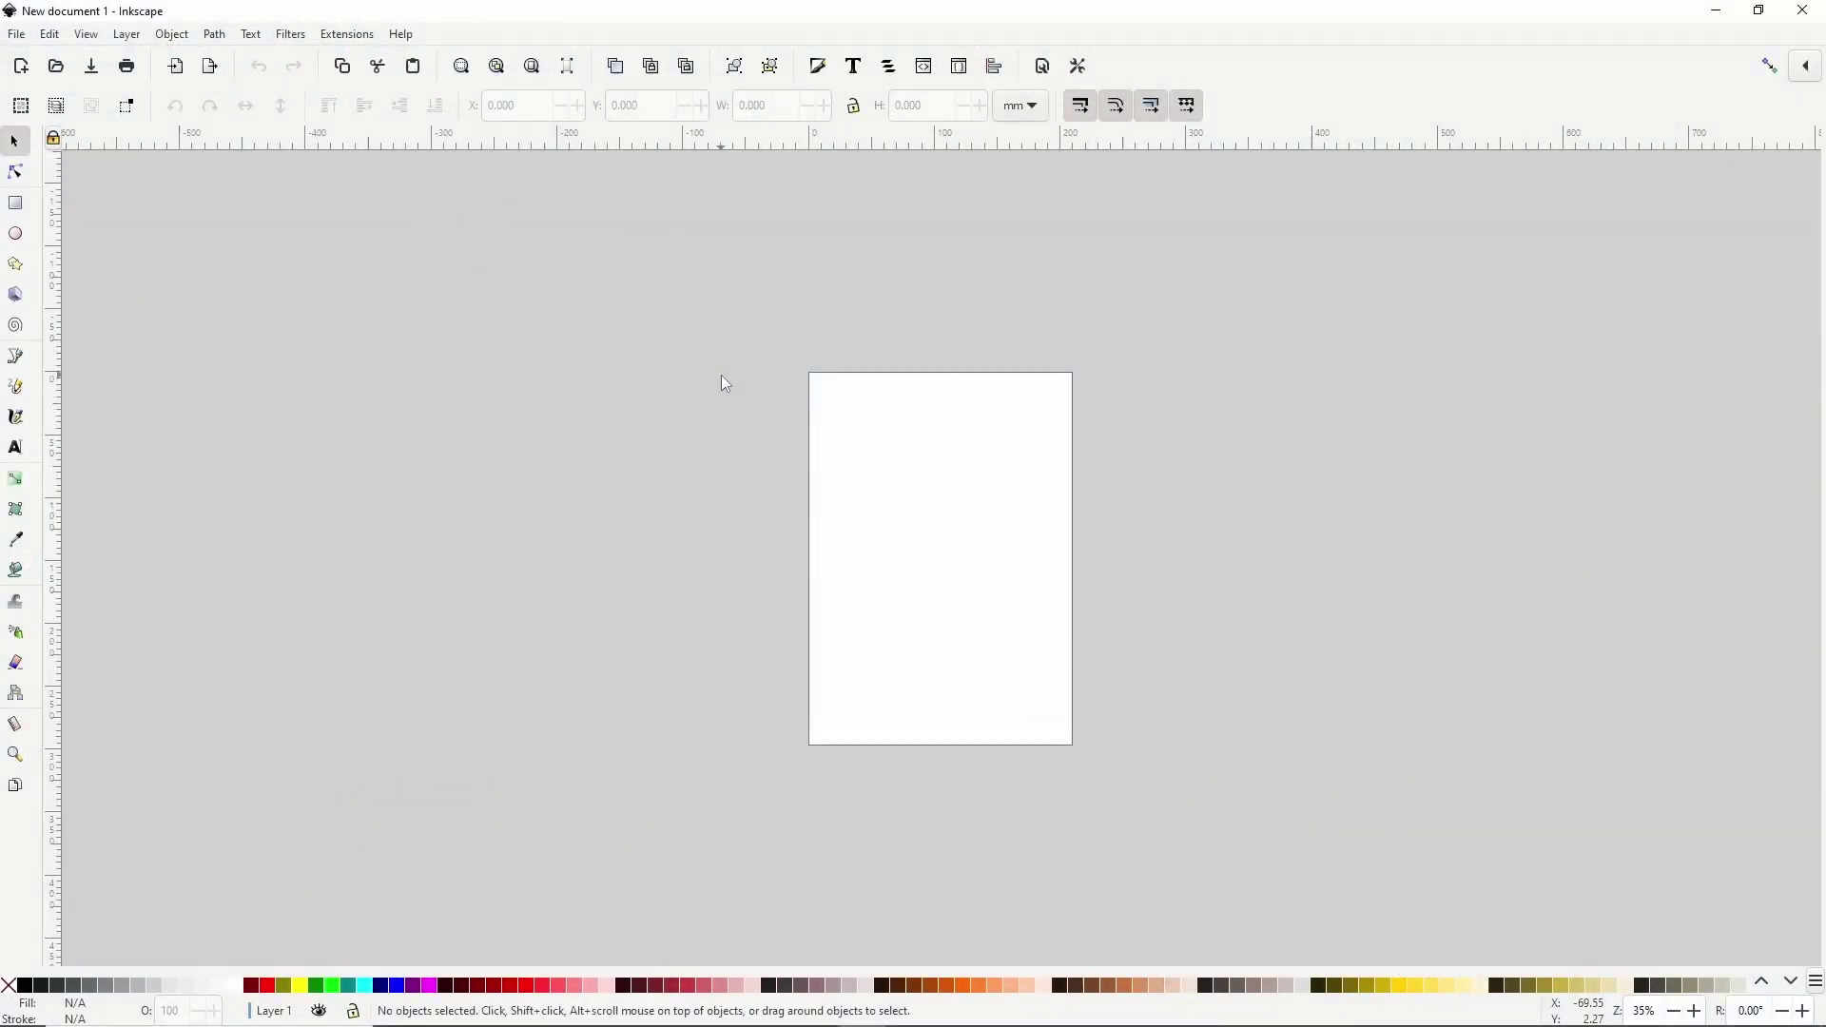
Draw a rectangle left of the page and round its corners into a pill shape.
left_click(15, 203)
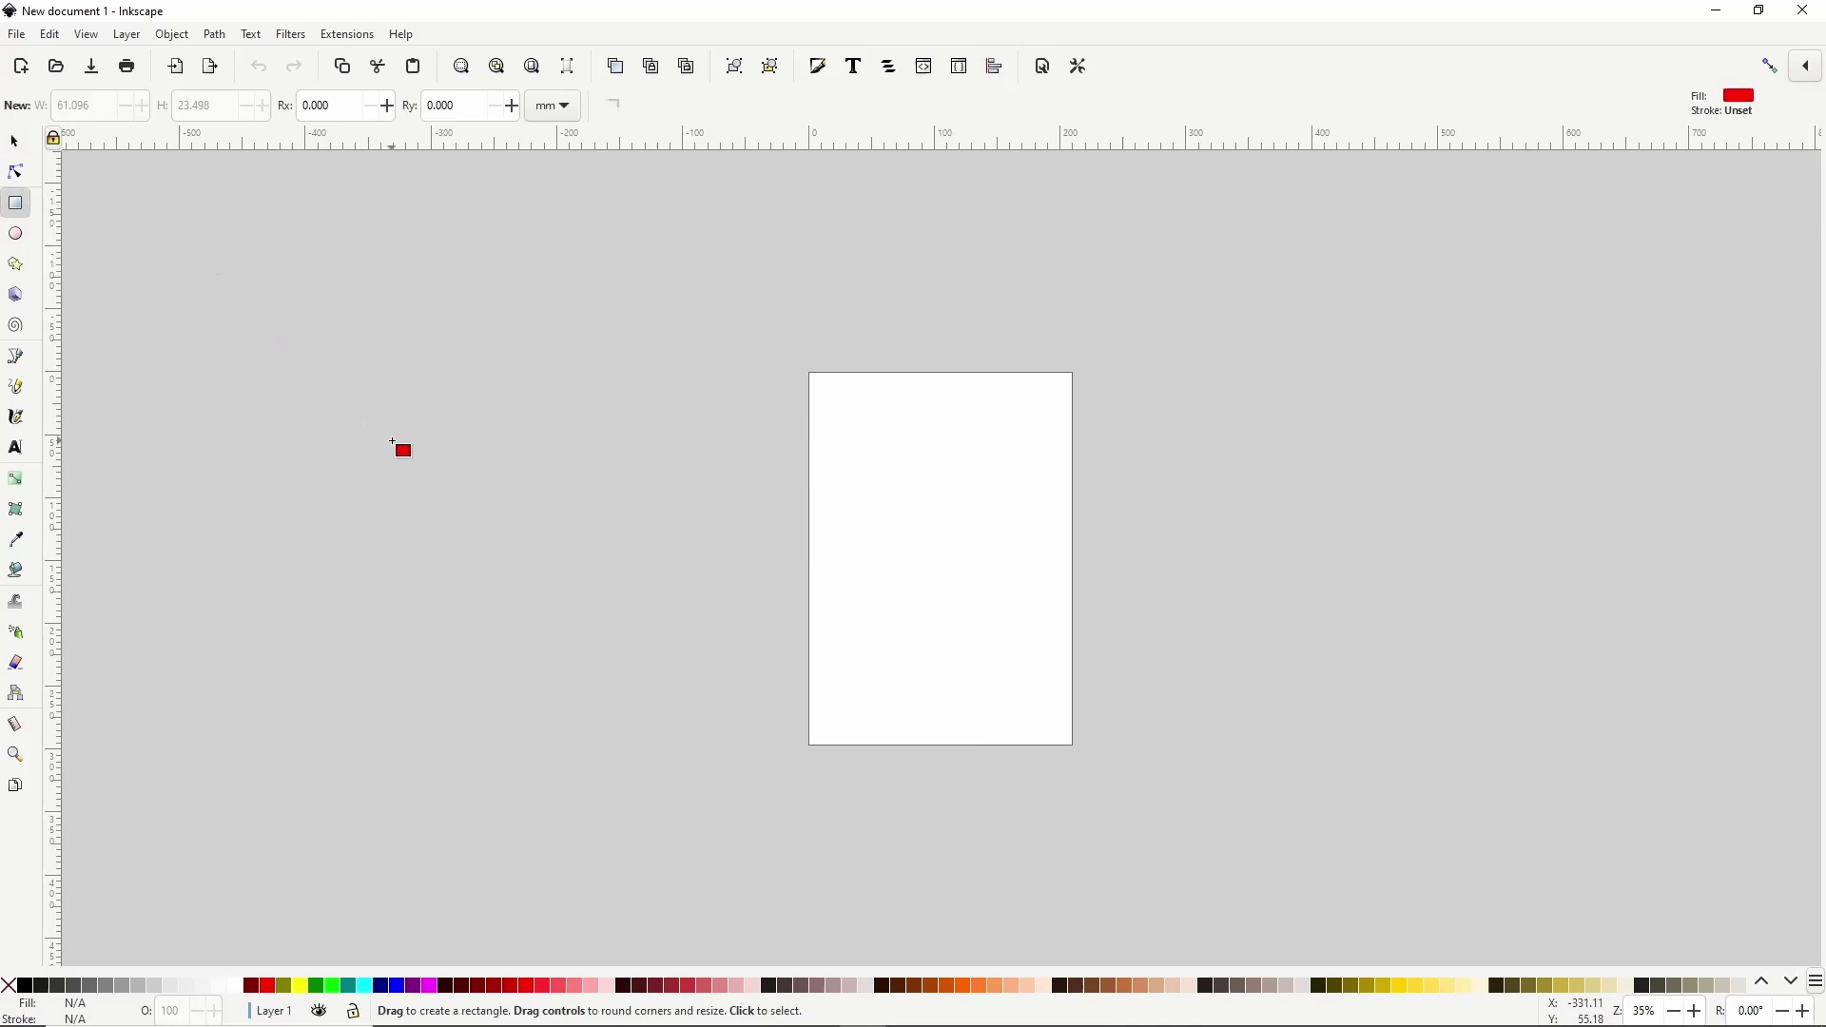
left_click_drag(391, 439, 482, 469)
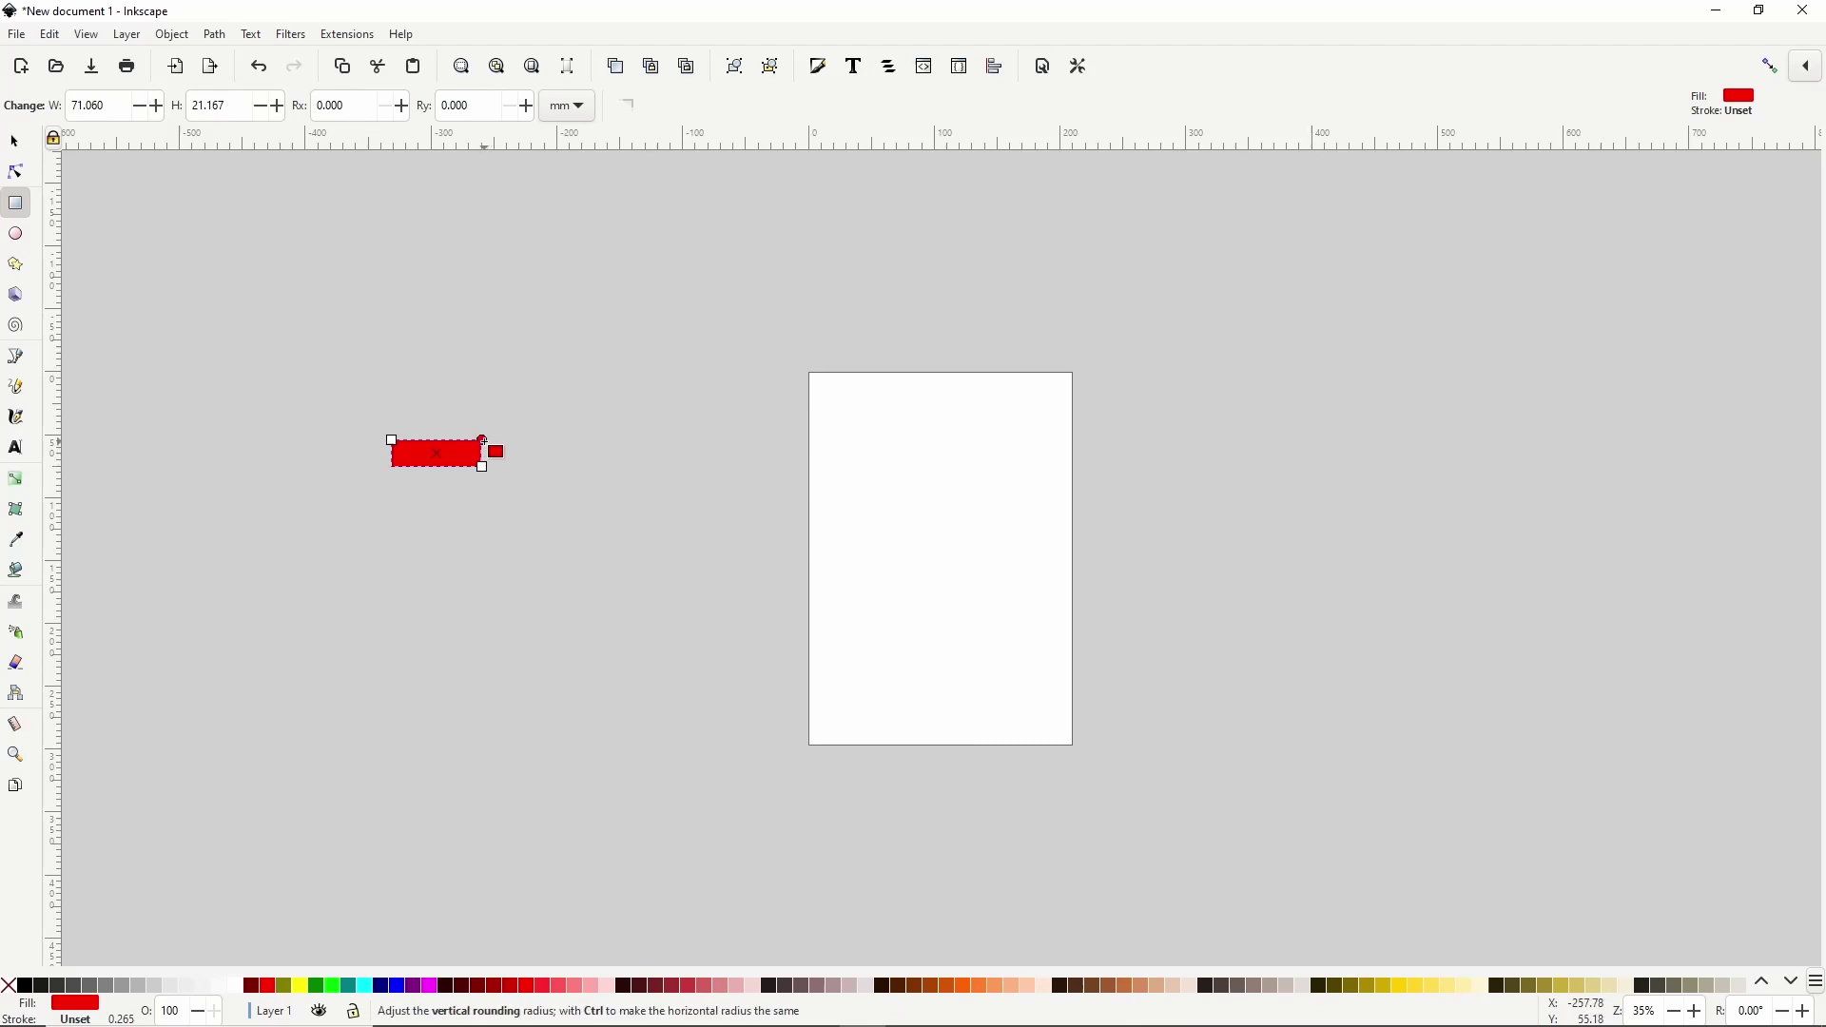
left_click_drag(489, 438, 501, 472)
left_click(502, 463)
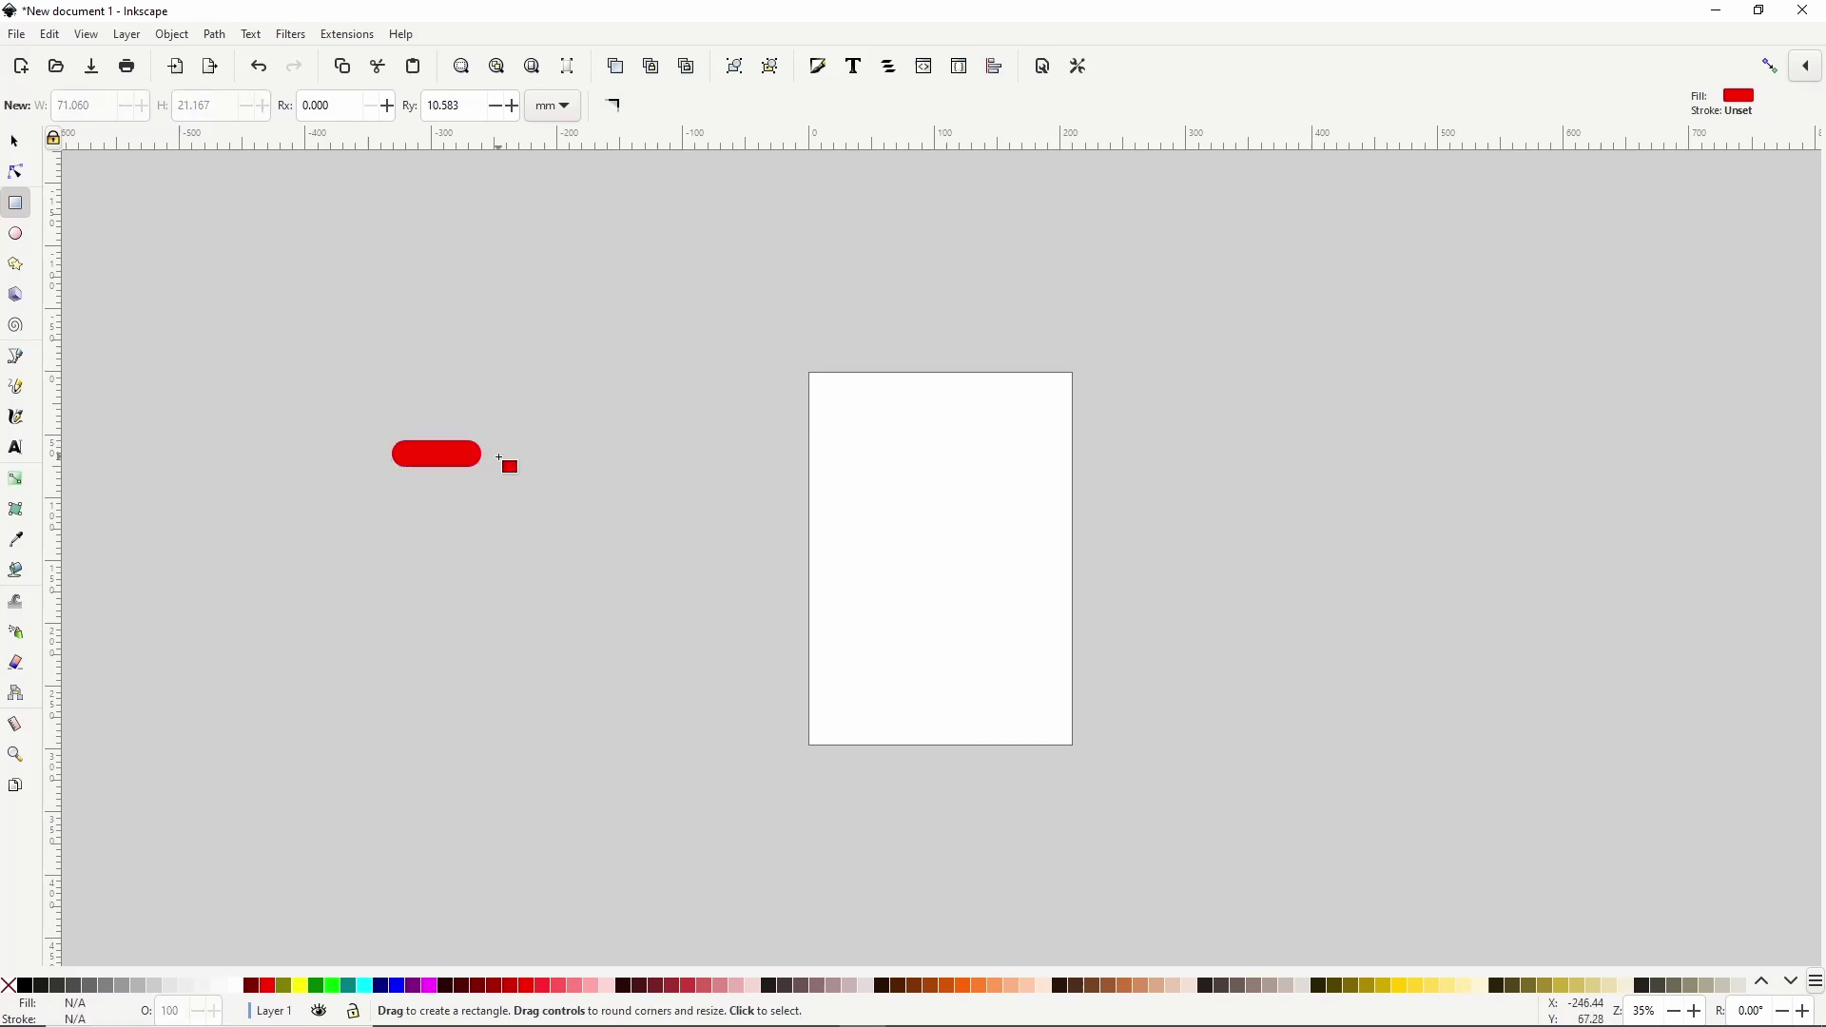
Fill the pill shape green (#5AA02C) from the palette.
left_click(473, 456)
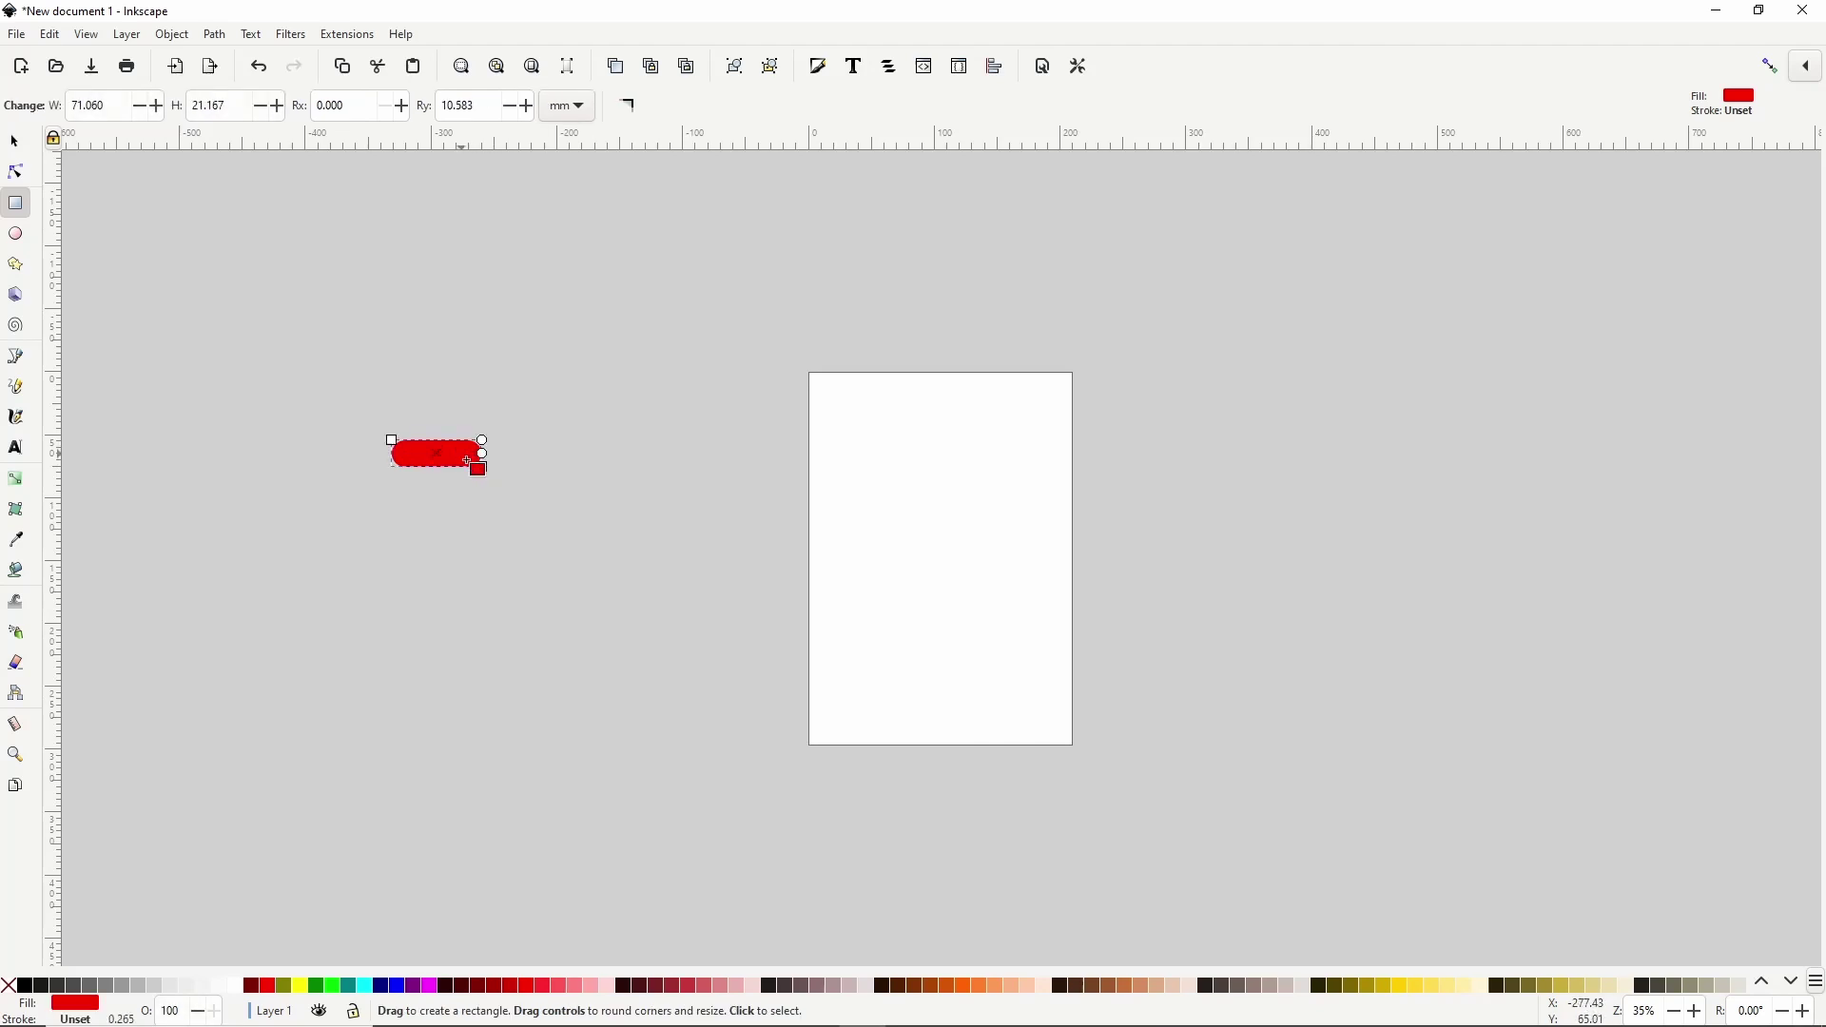
left_click(1792, 983)
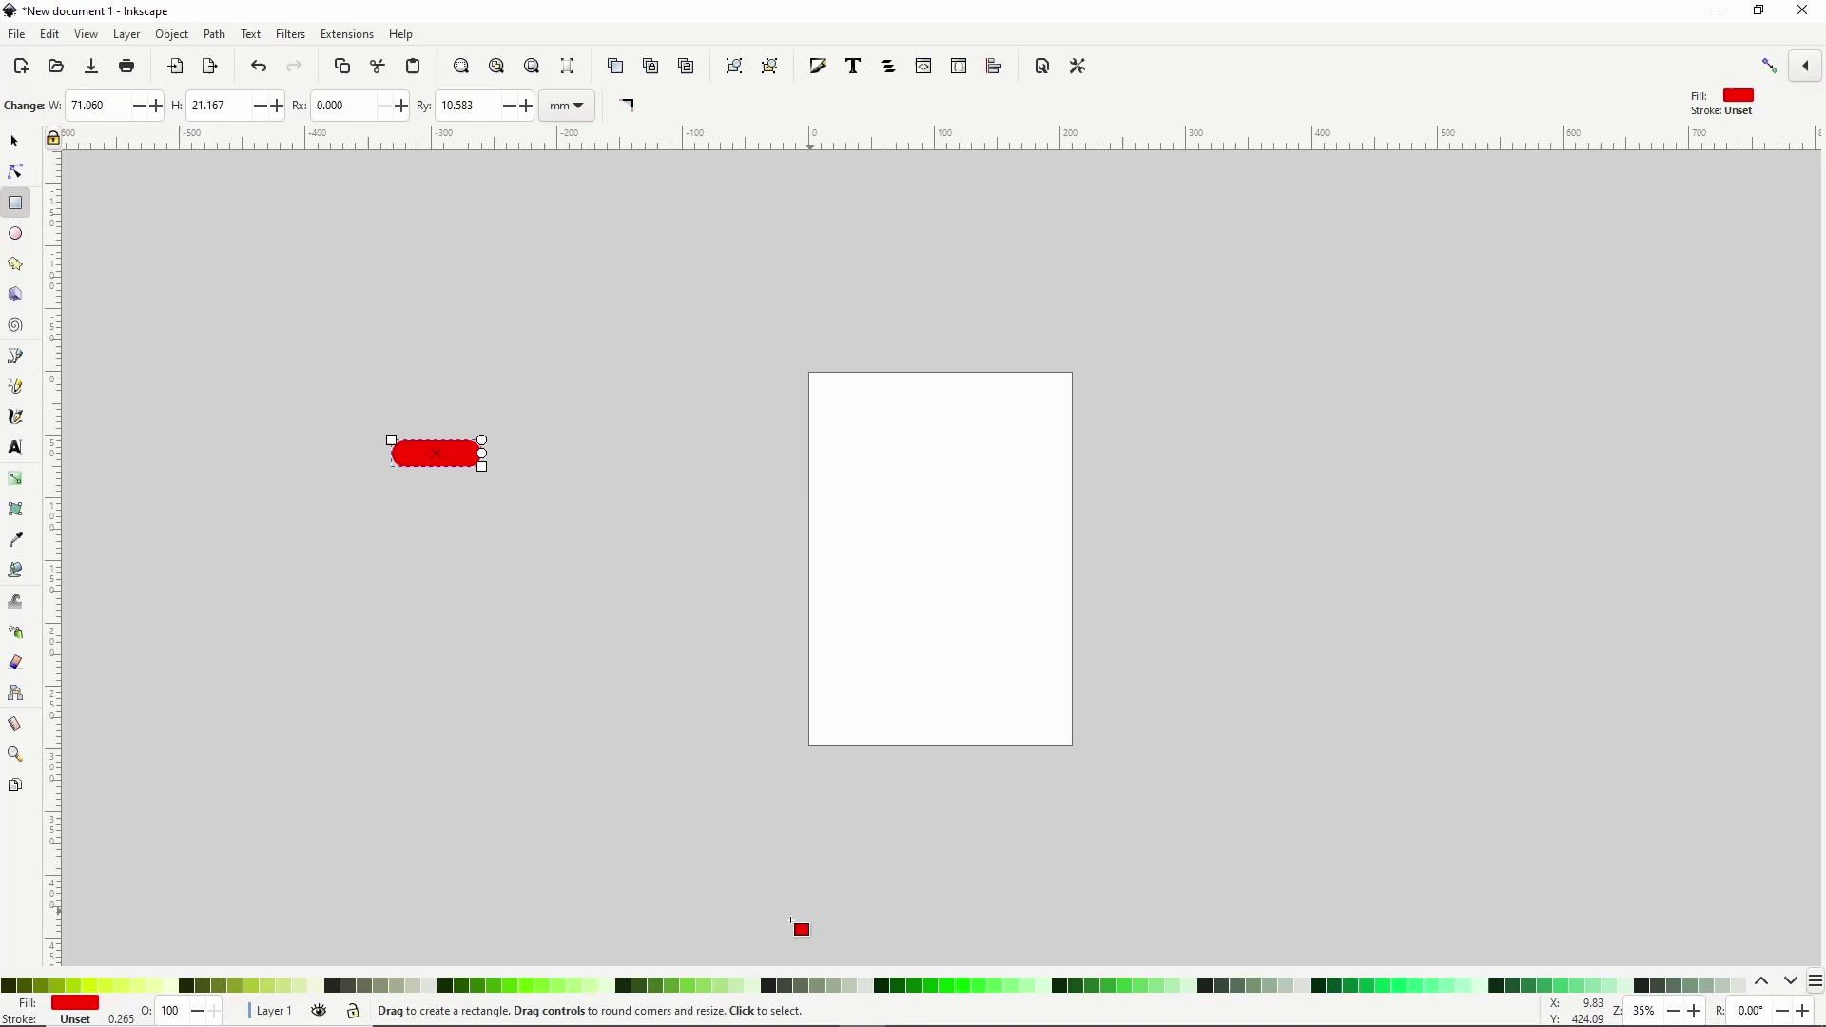
left_click(689, 984)
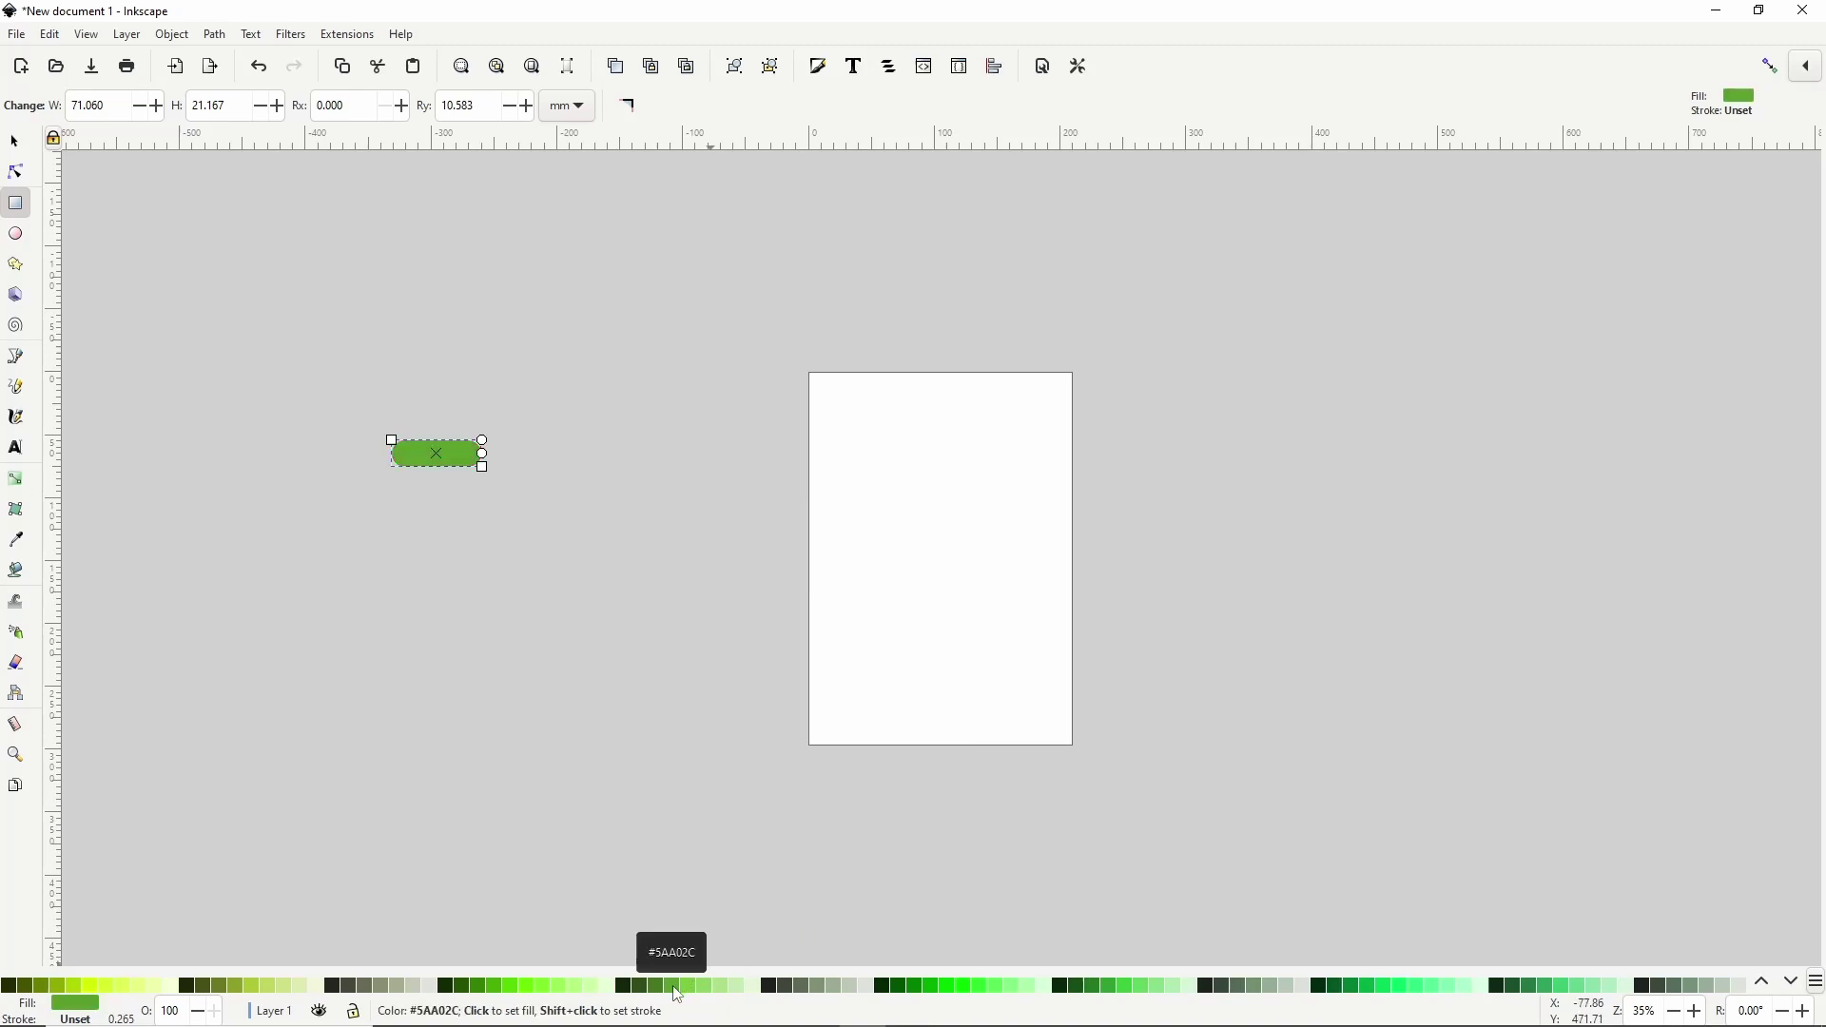
left_click_drag(690, 984, 585, 752)
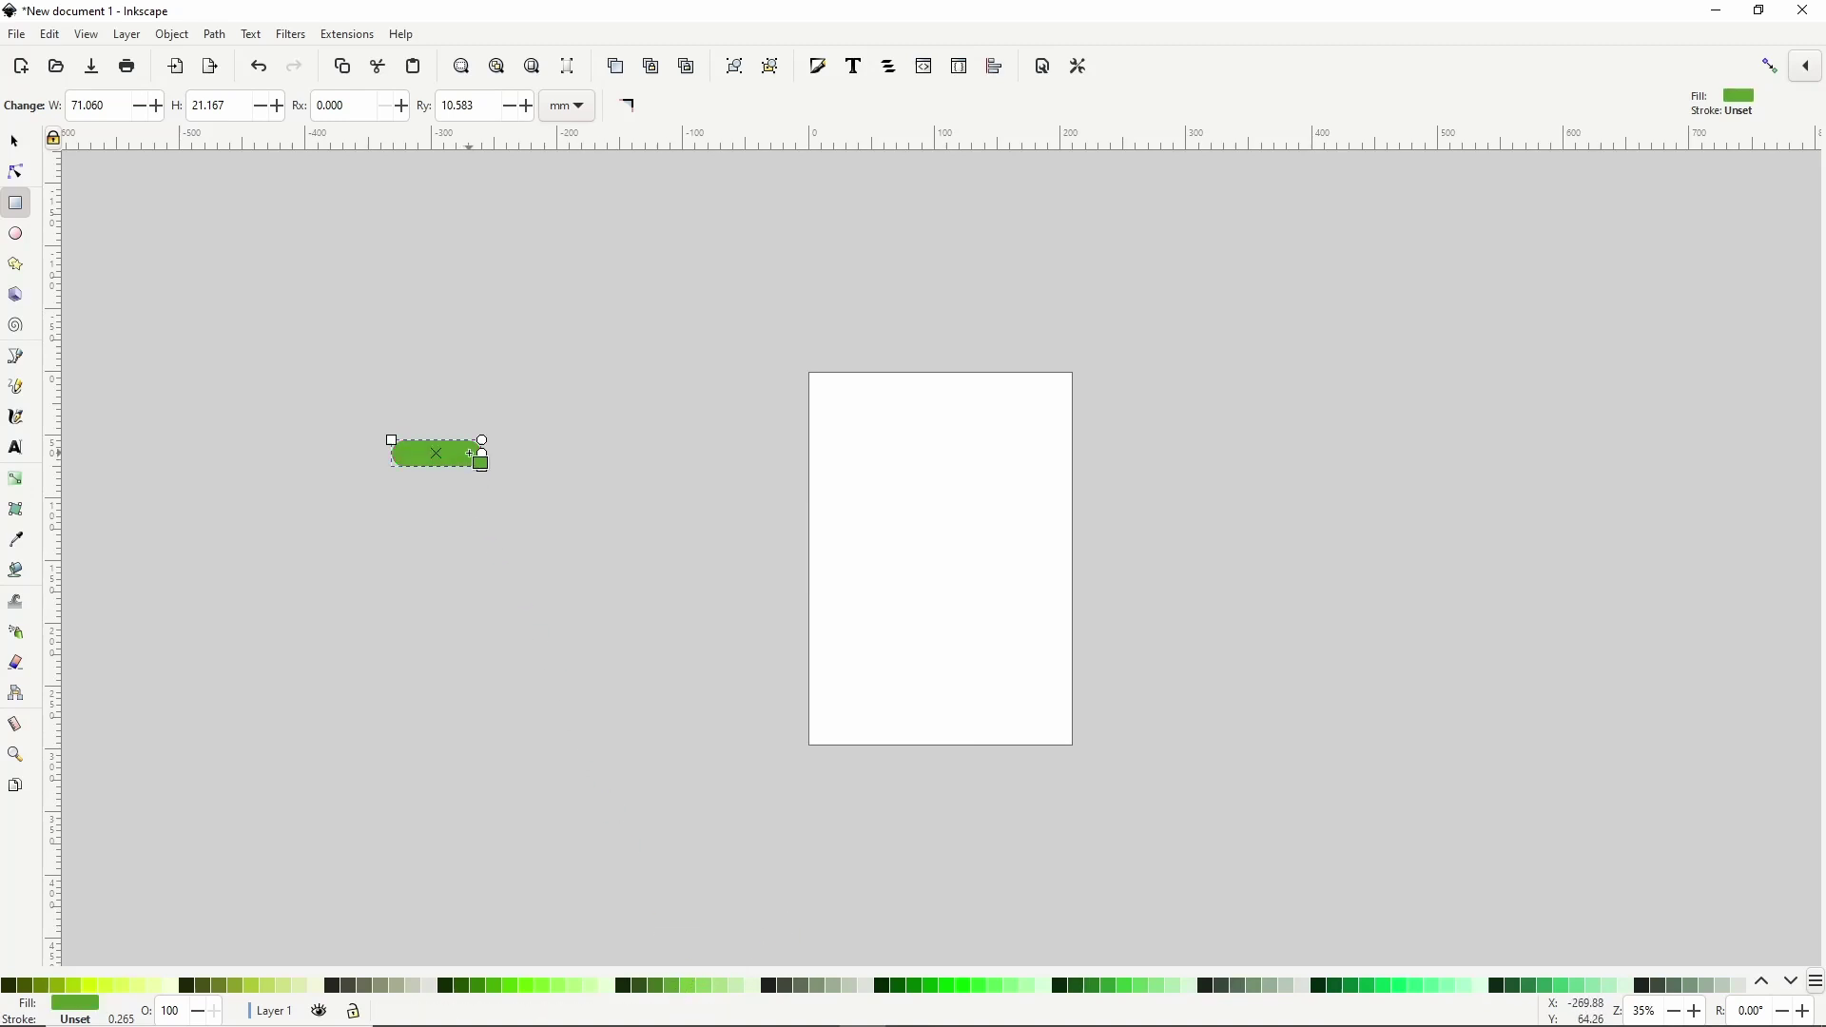
scroll(473, 456, "up", 1)
scroll(472, 456, "up", 1)
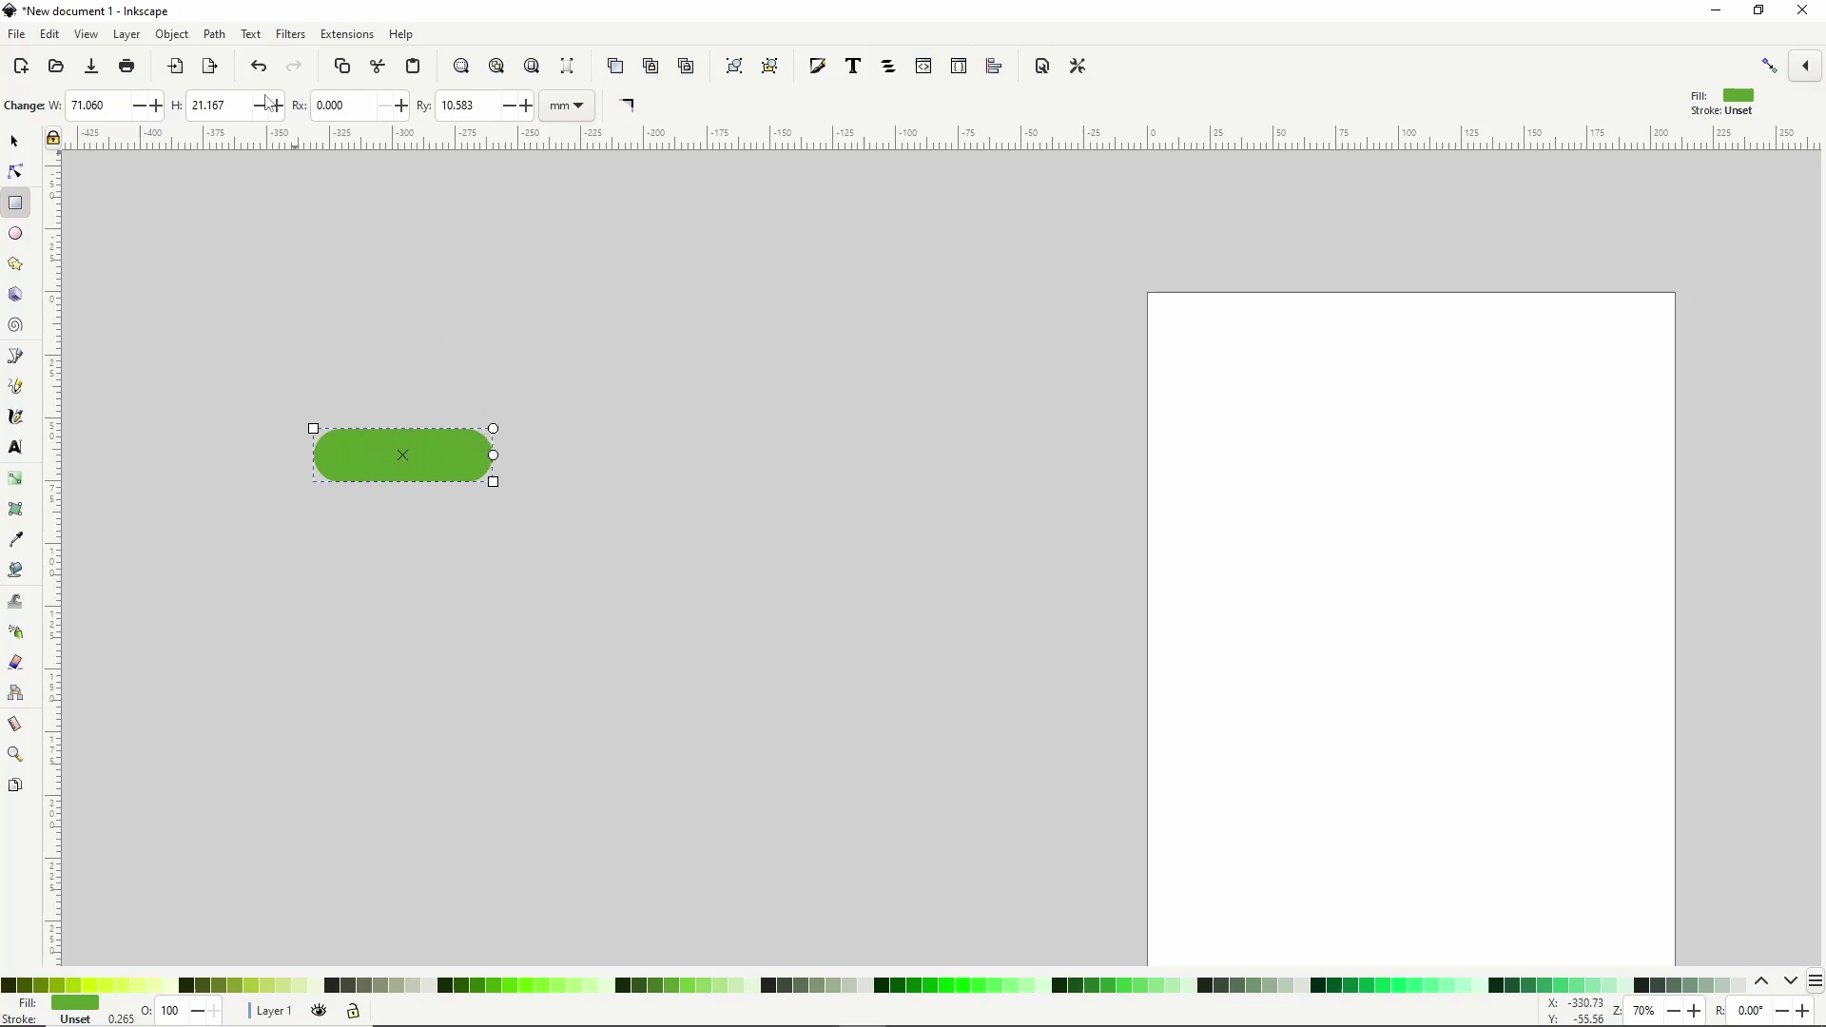
Convert the pill to a path, taper its left-end nodes to a point, and lengthen the right end.
left_click(217, 40)
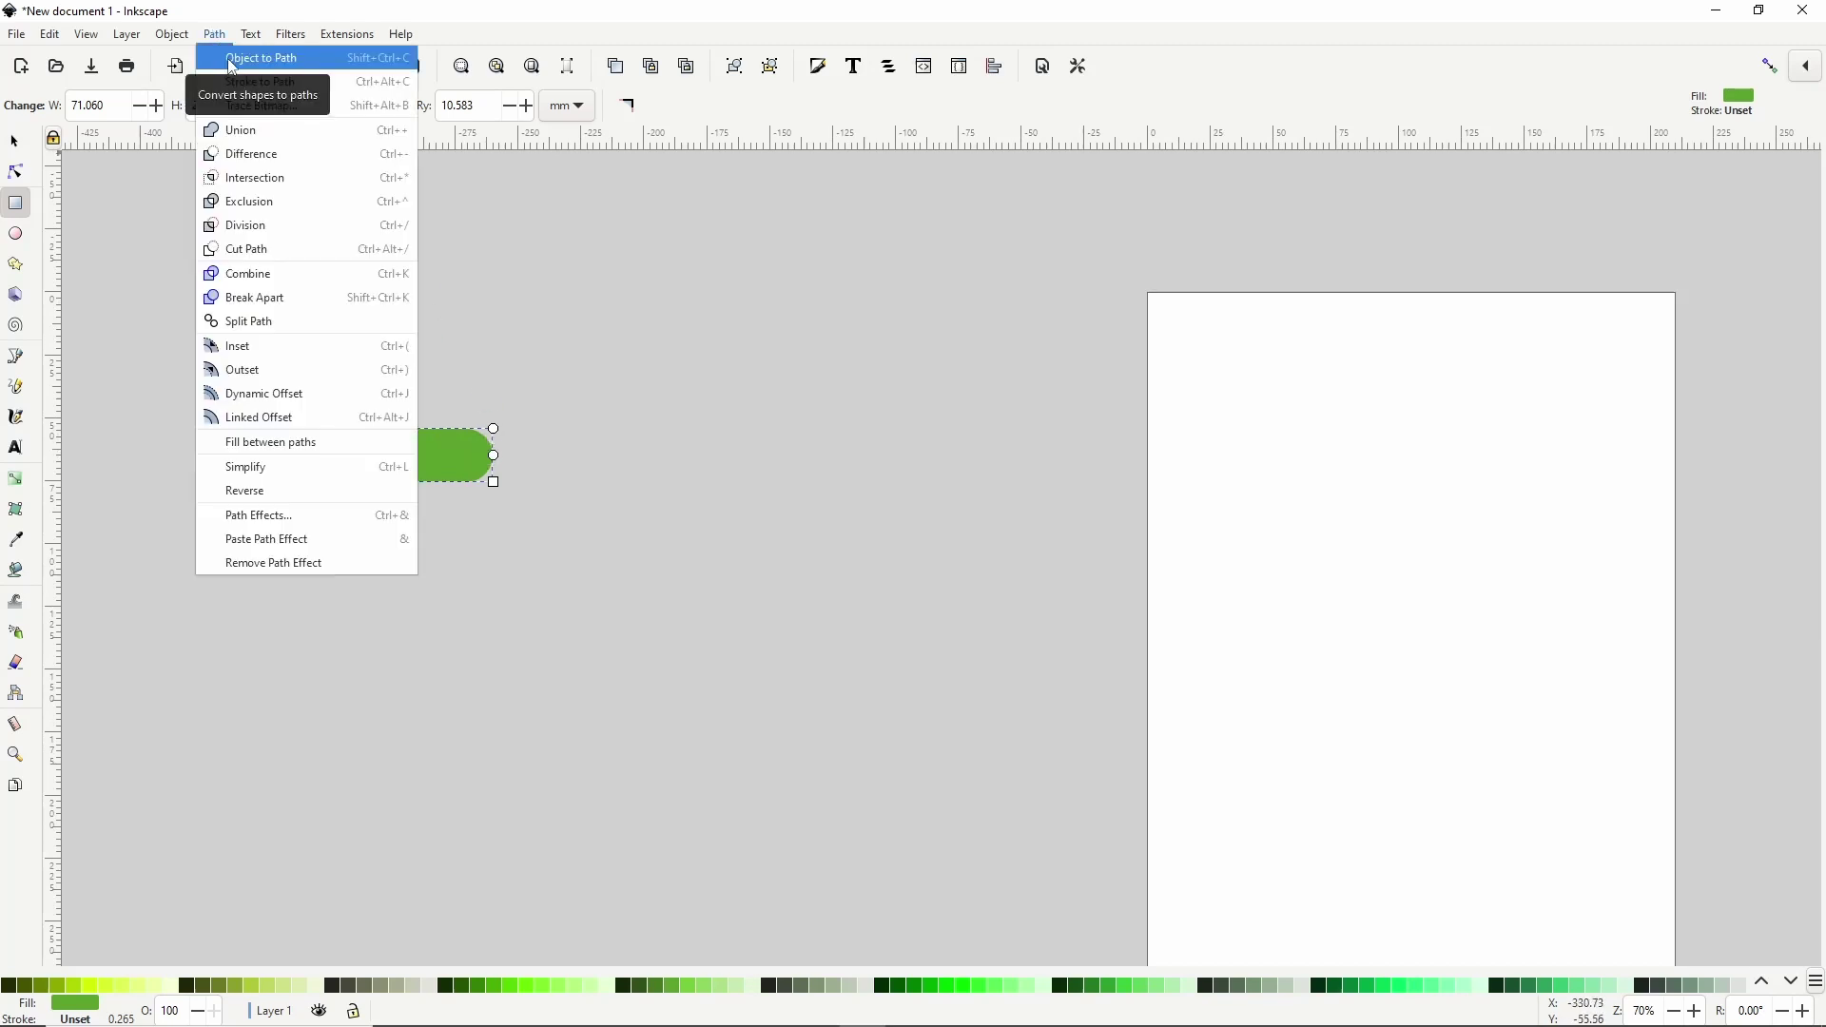
left_click(236, 58)
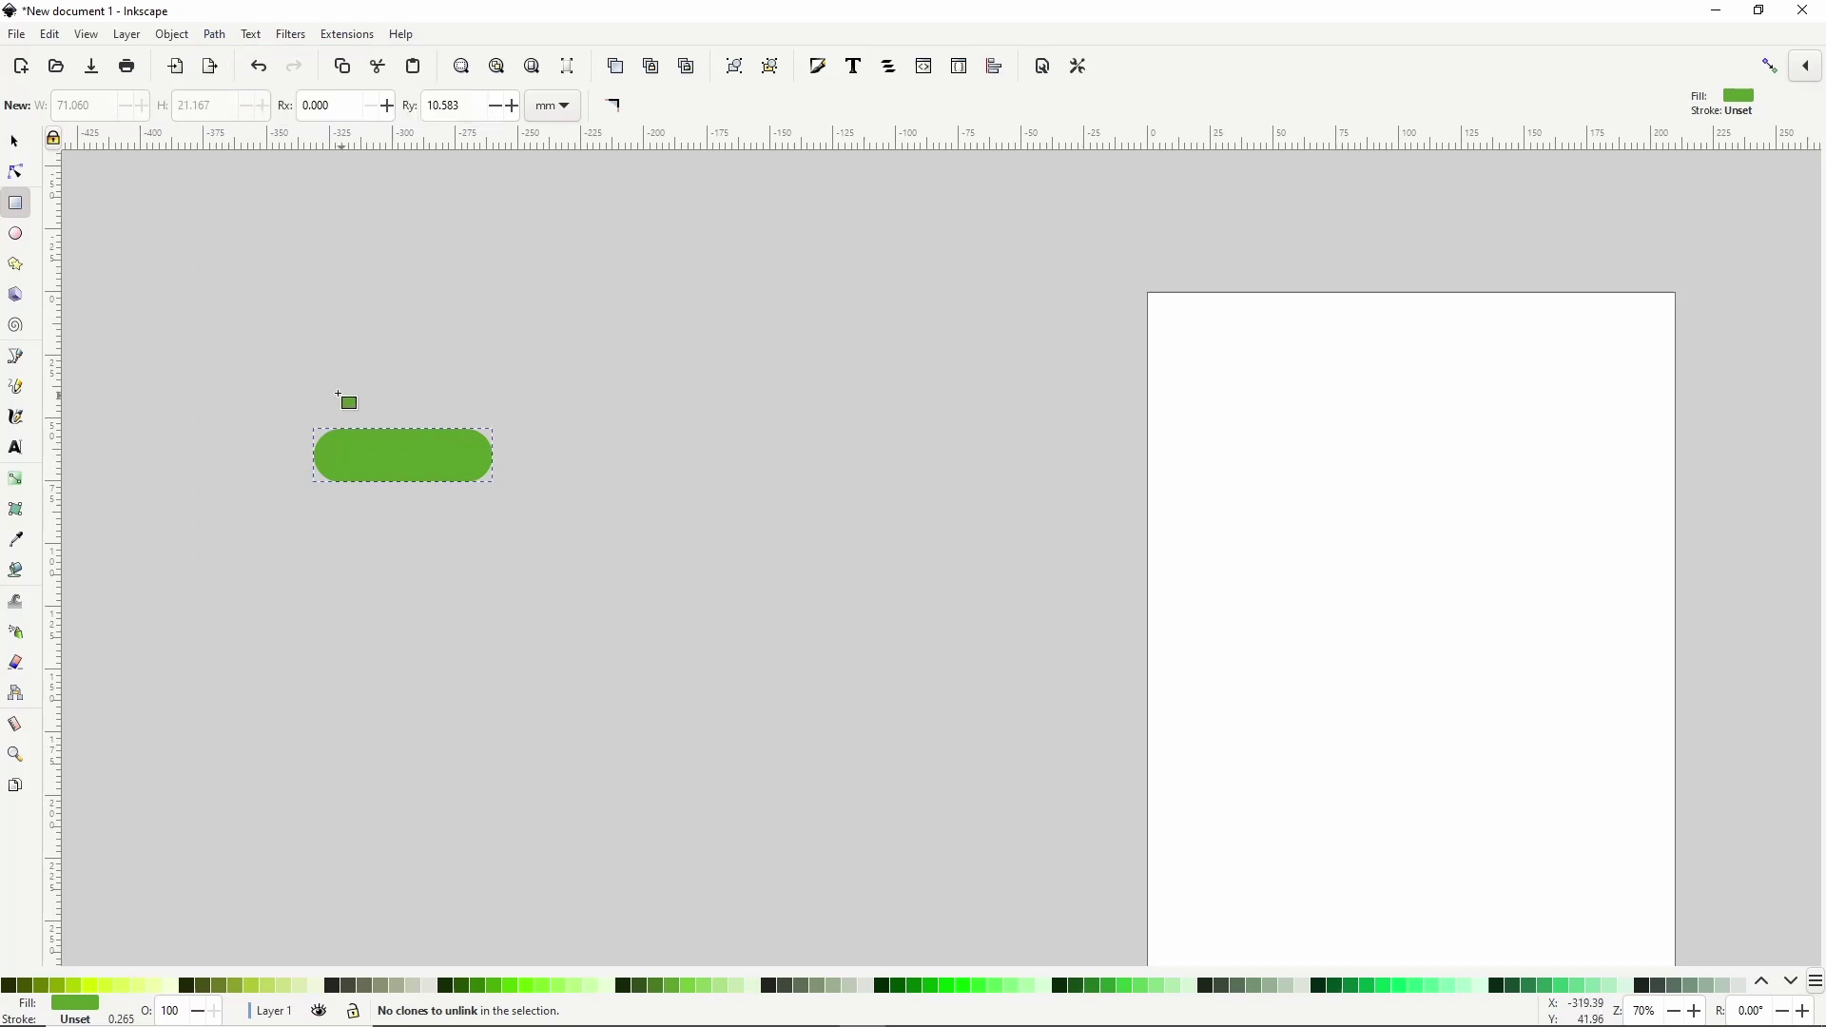
left_click(16, 173)
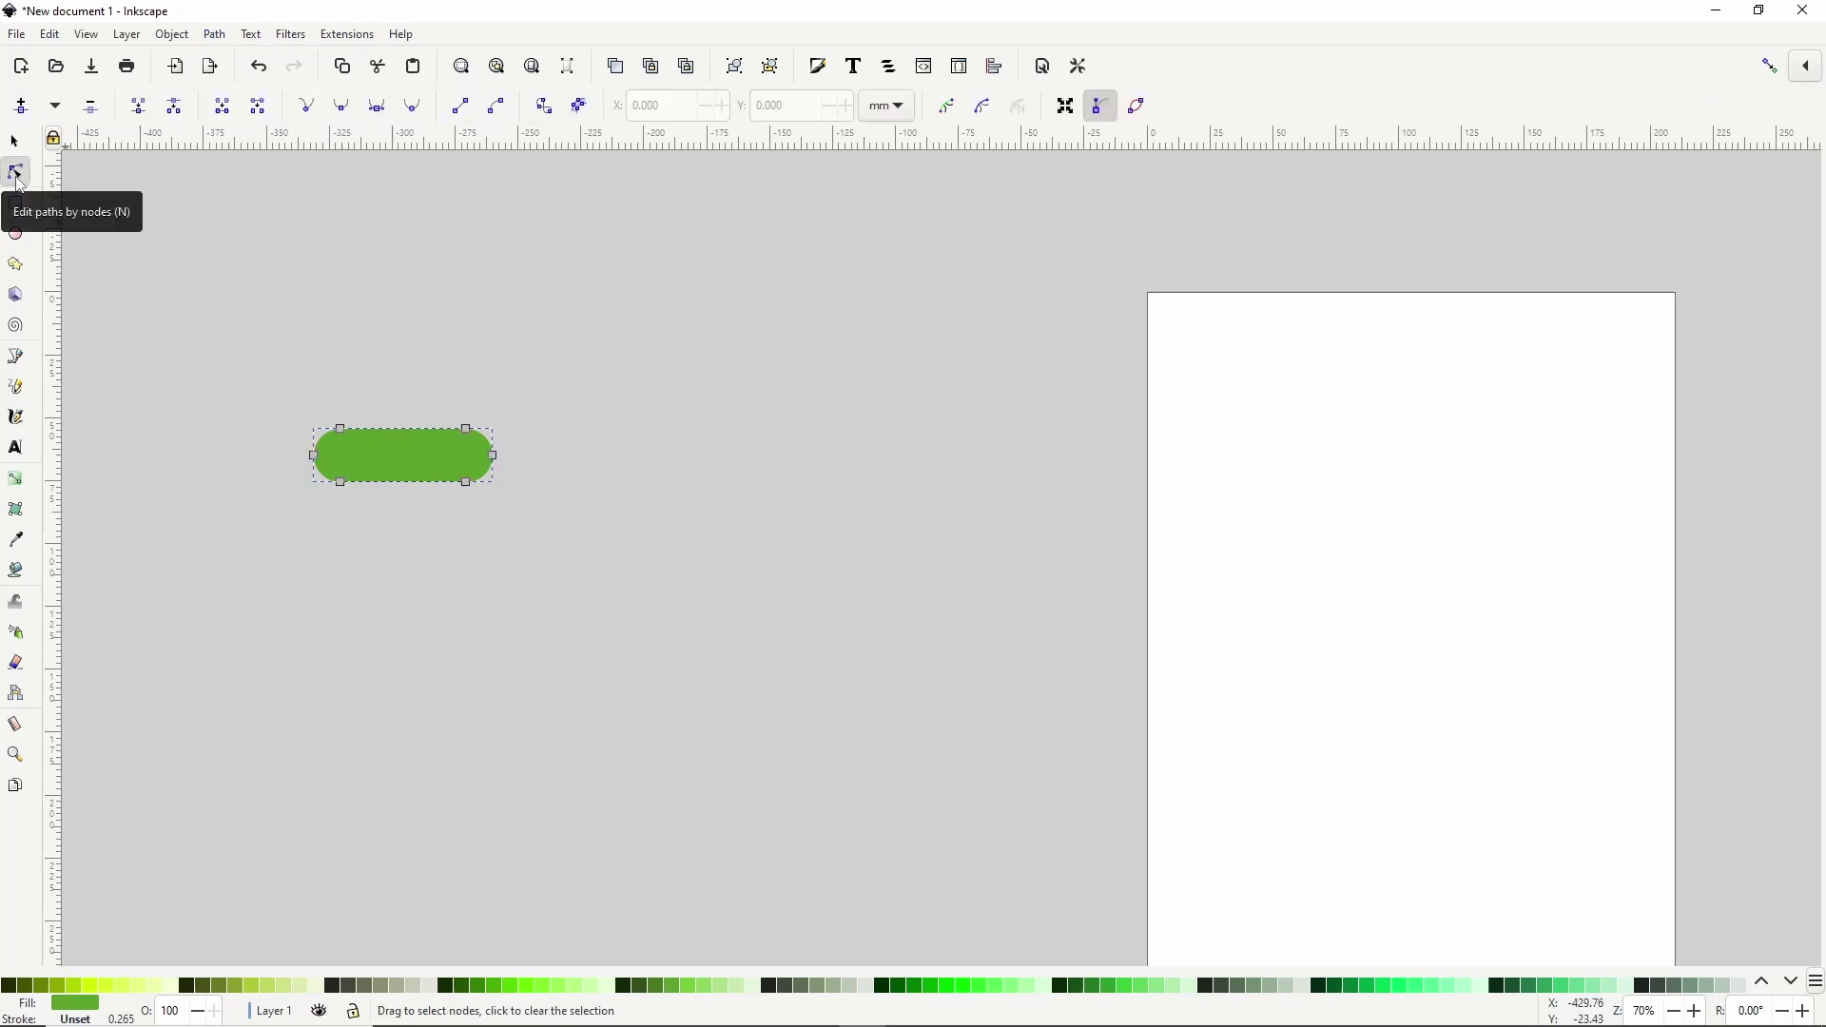
left_click_drag(277, 392, 375, 521)
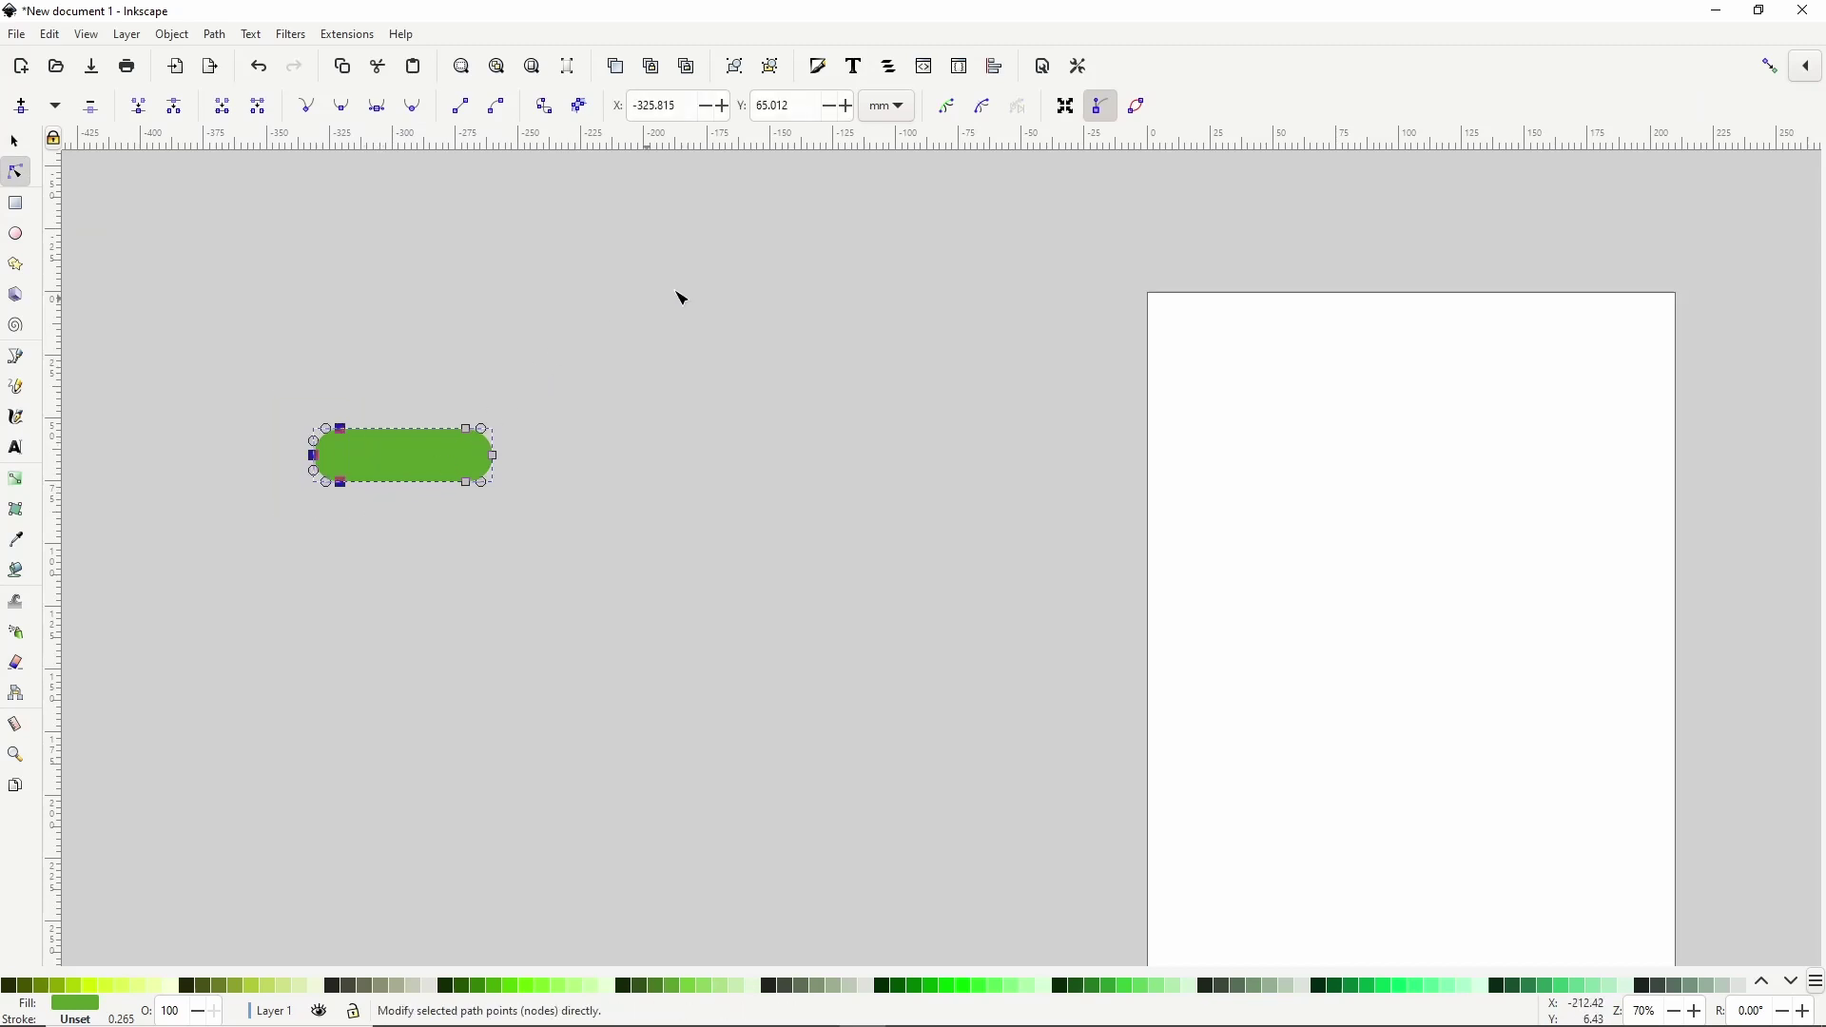
left_click(1069, 108)
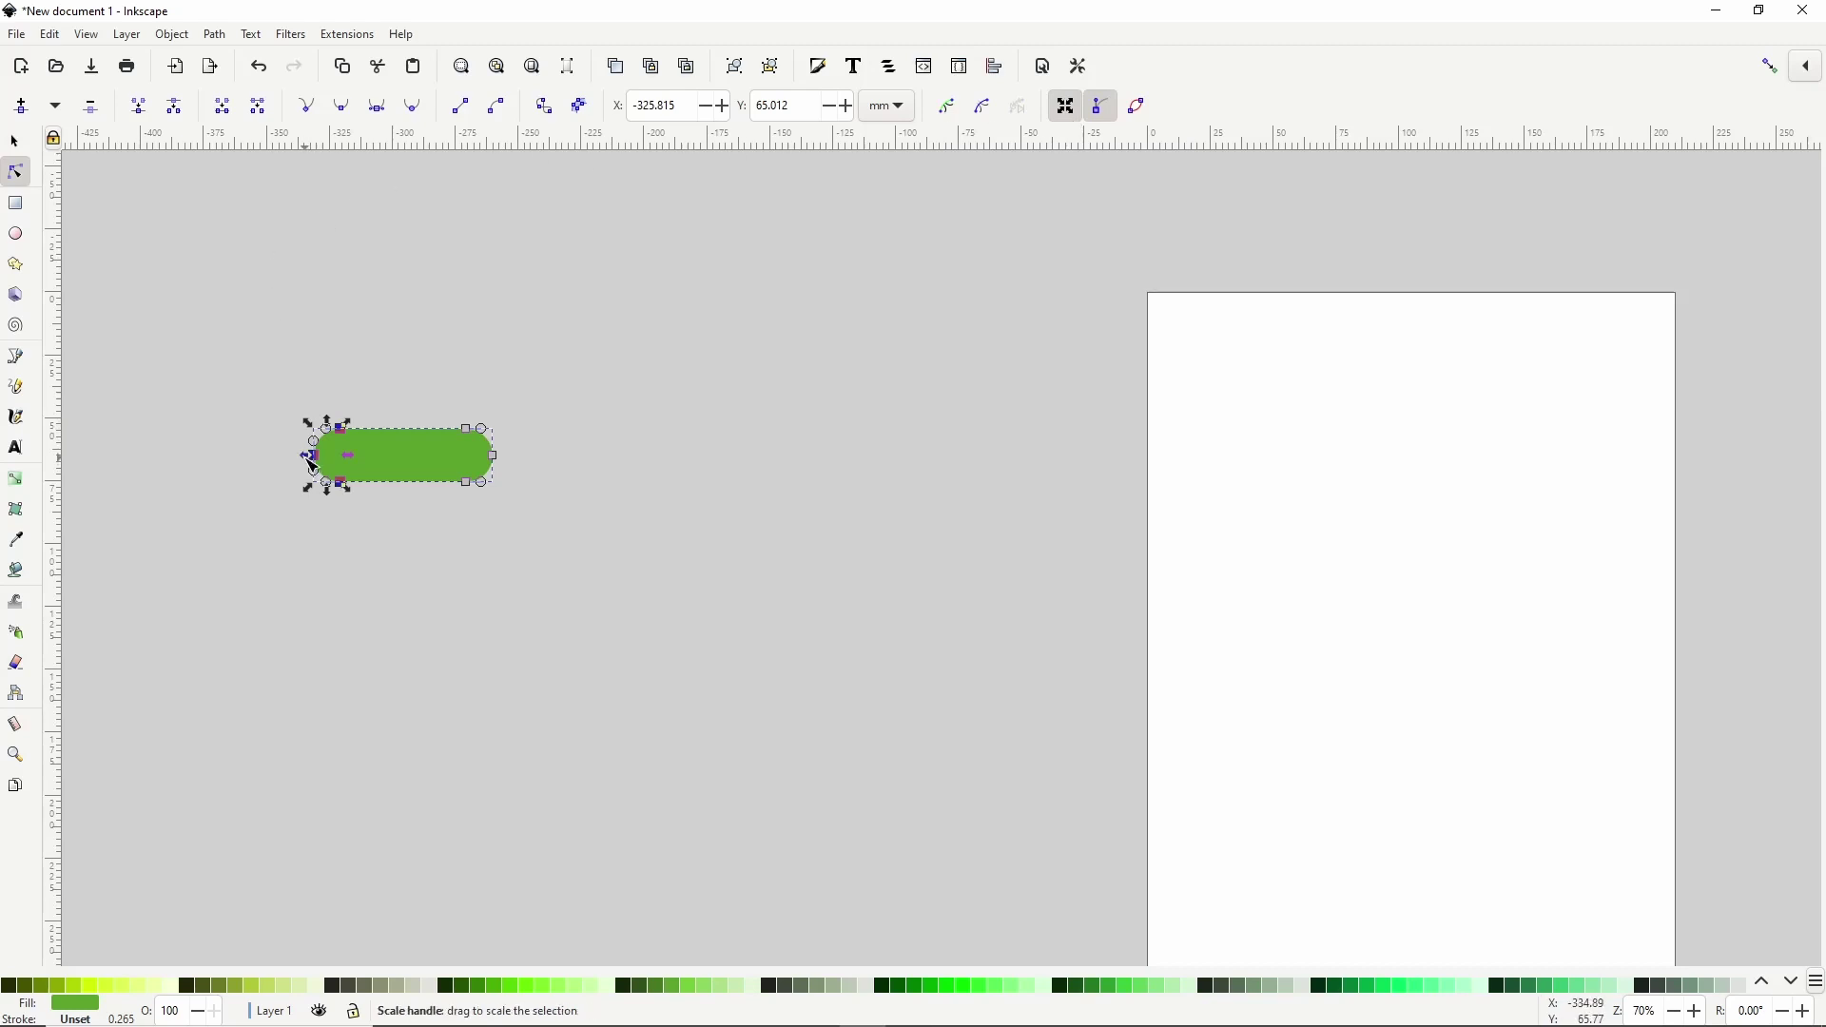
left_click_drag(306, 457, 234, 457)
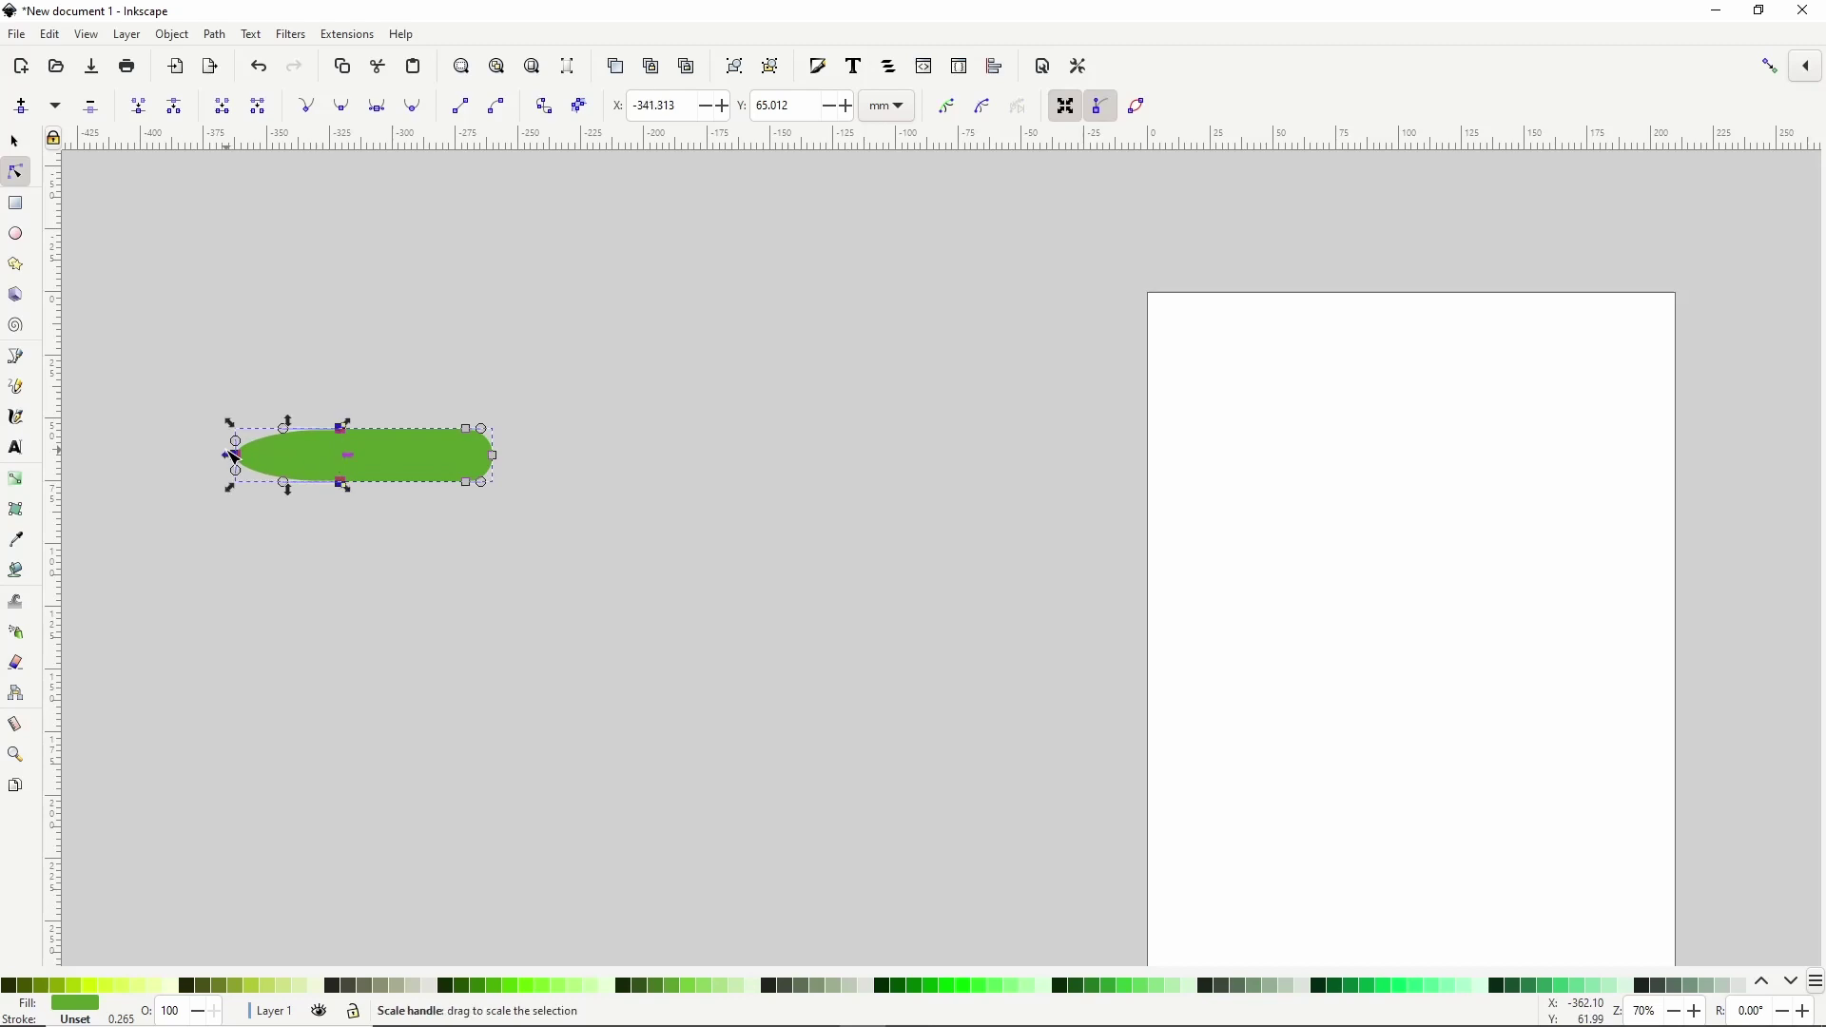
left_click(1059, 109)
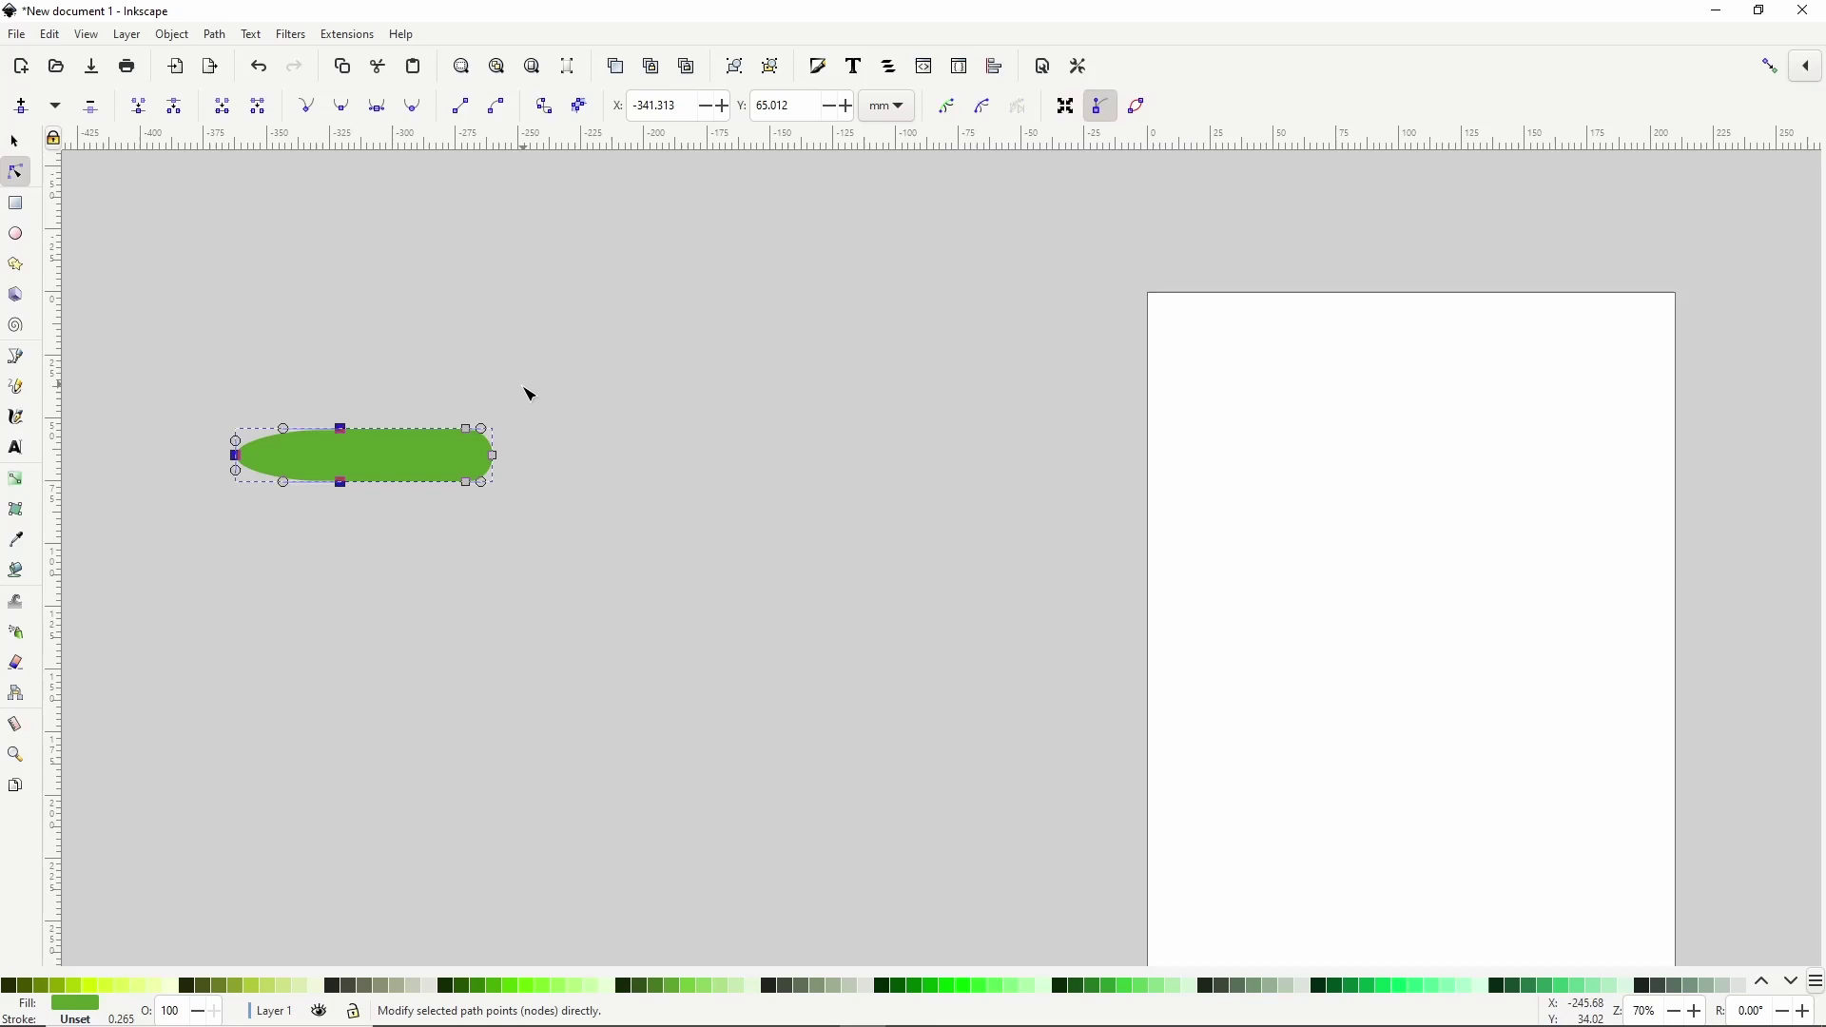
left_click(494, 457)
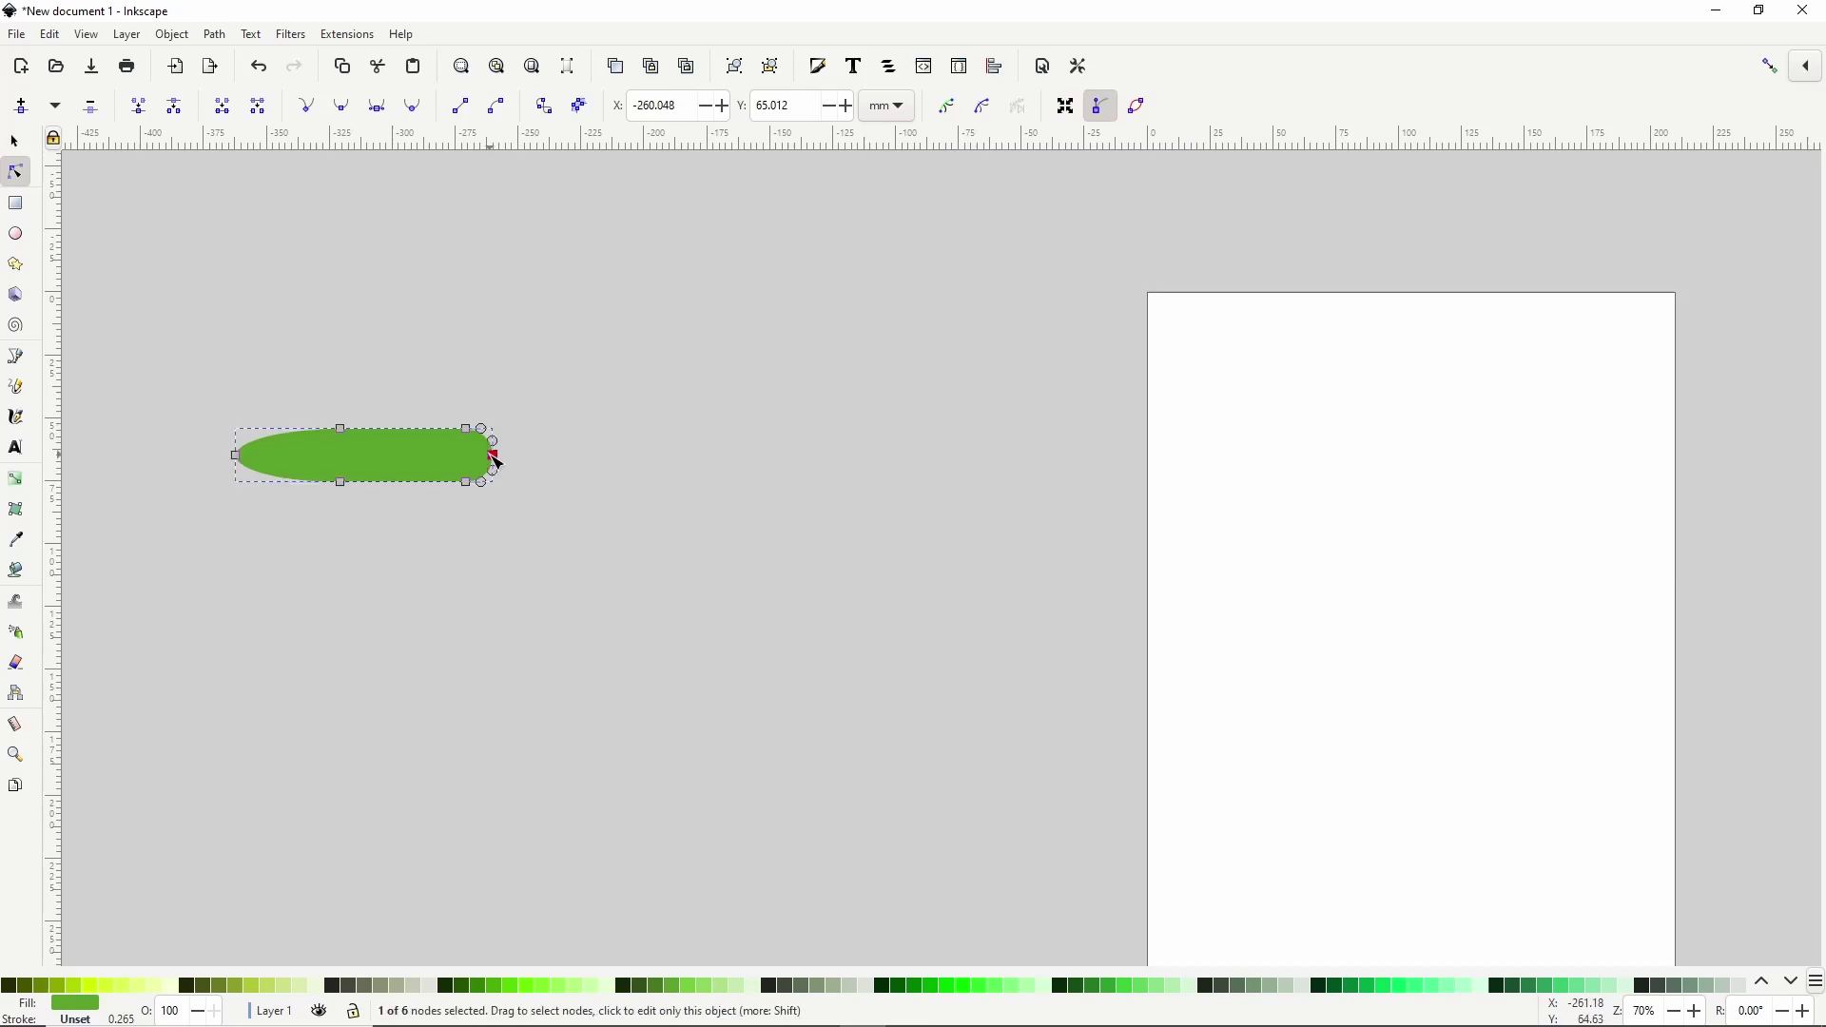
left_click_drag(497, 463, 509, 464)
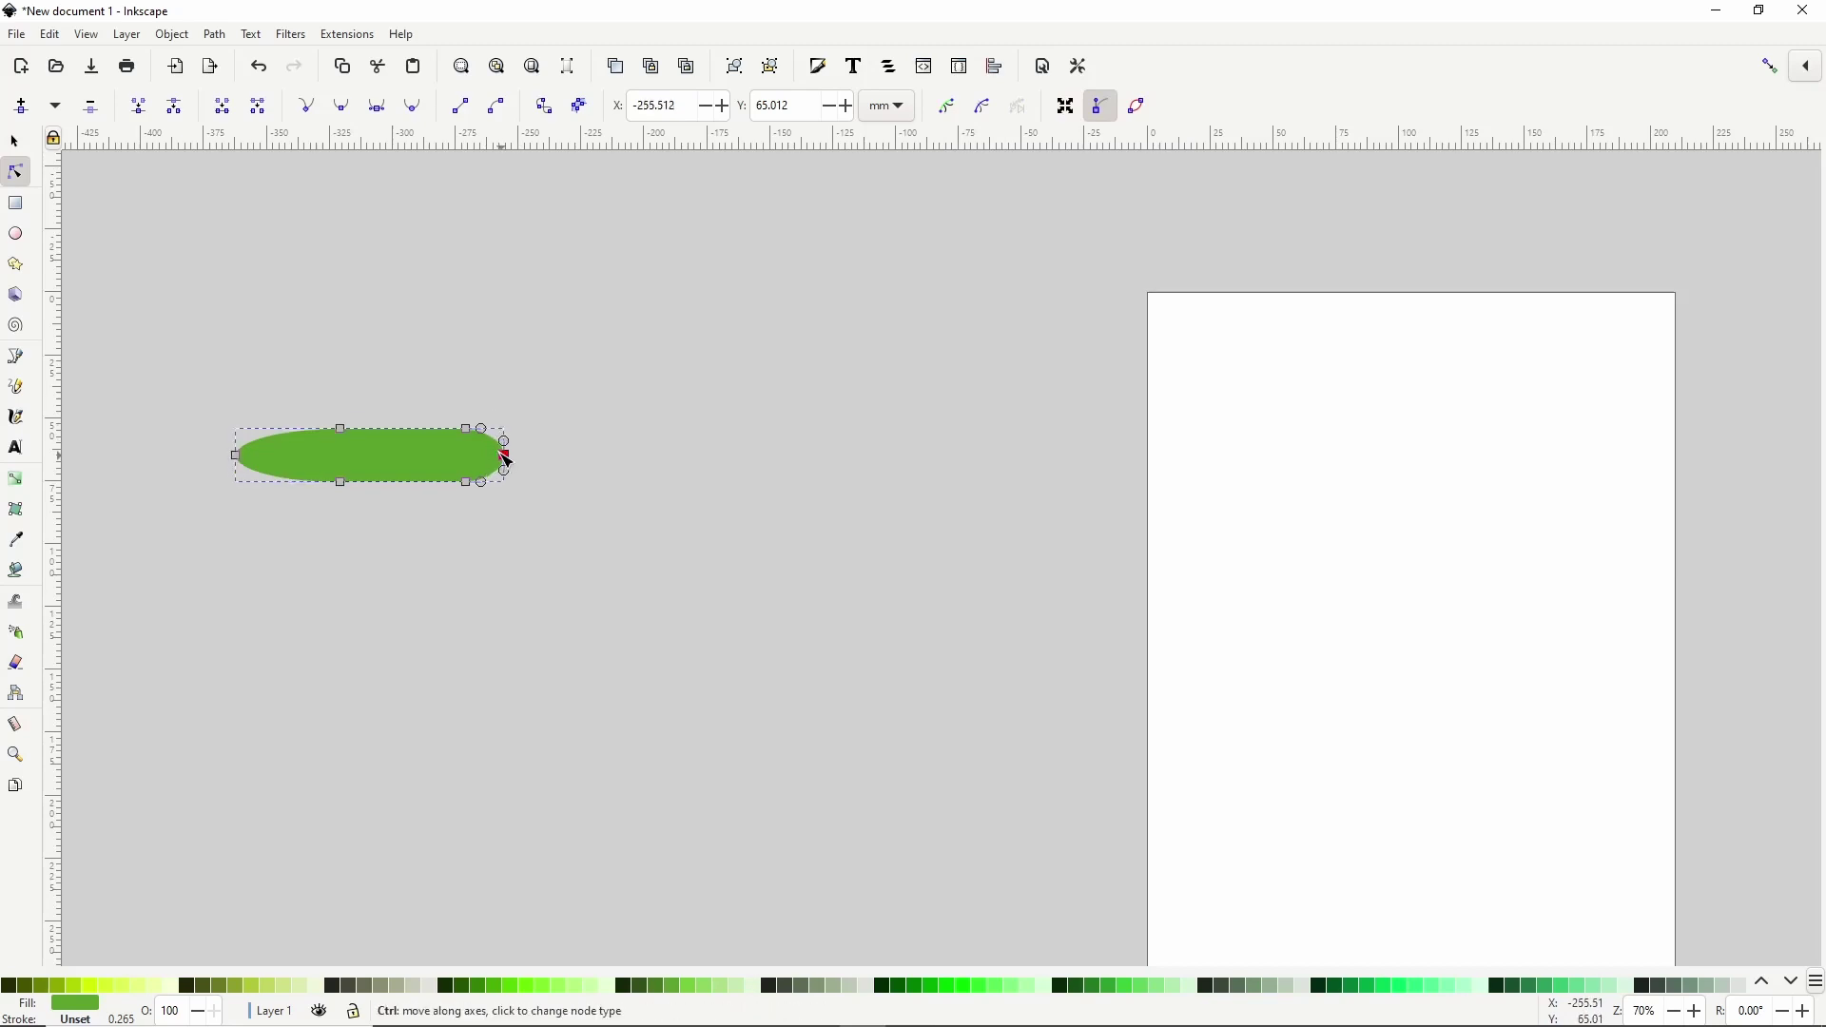
Draw a white 20.411 mm circle eye at the body's right end.
left_click(16, 234)
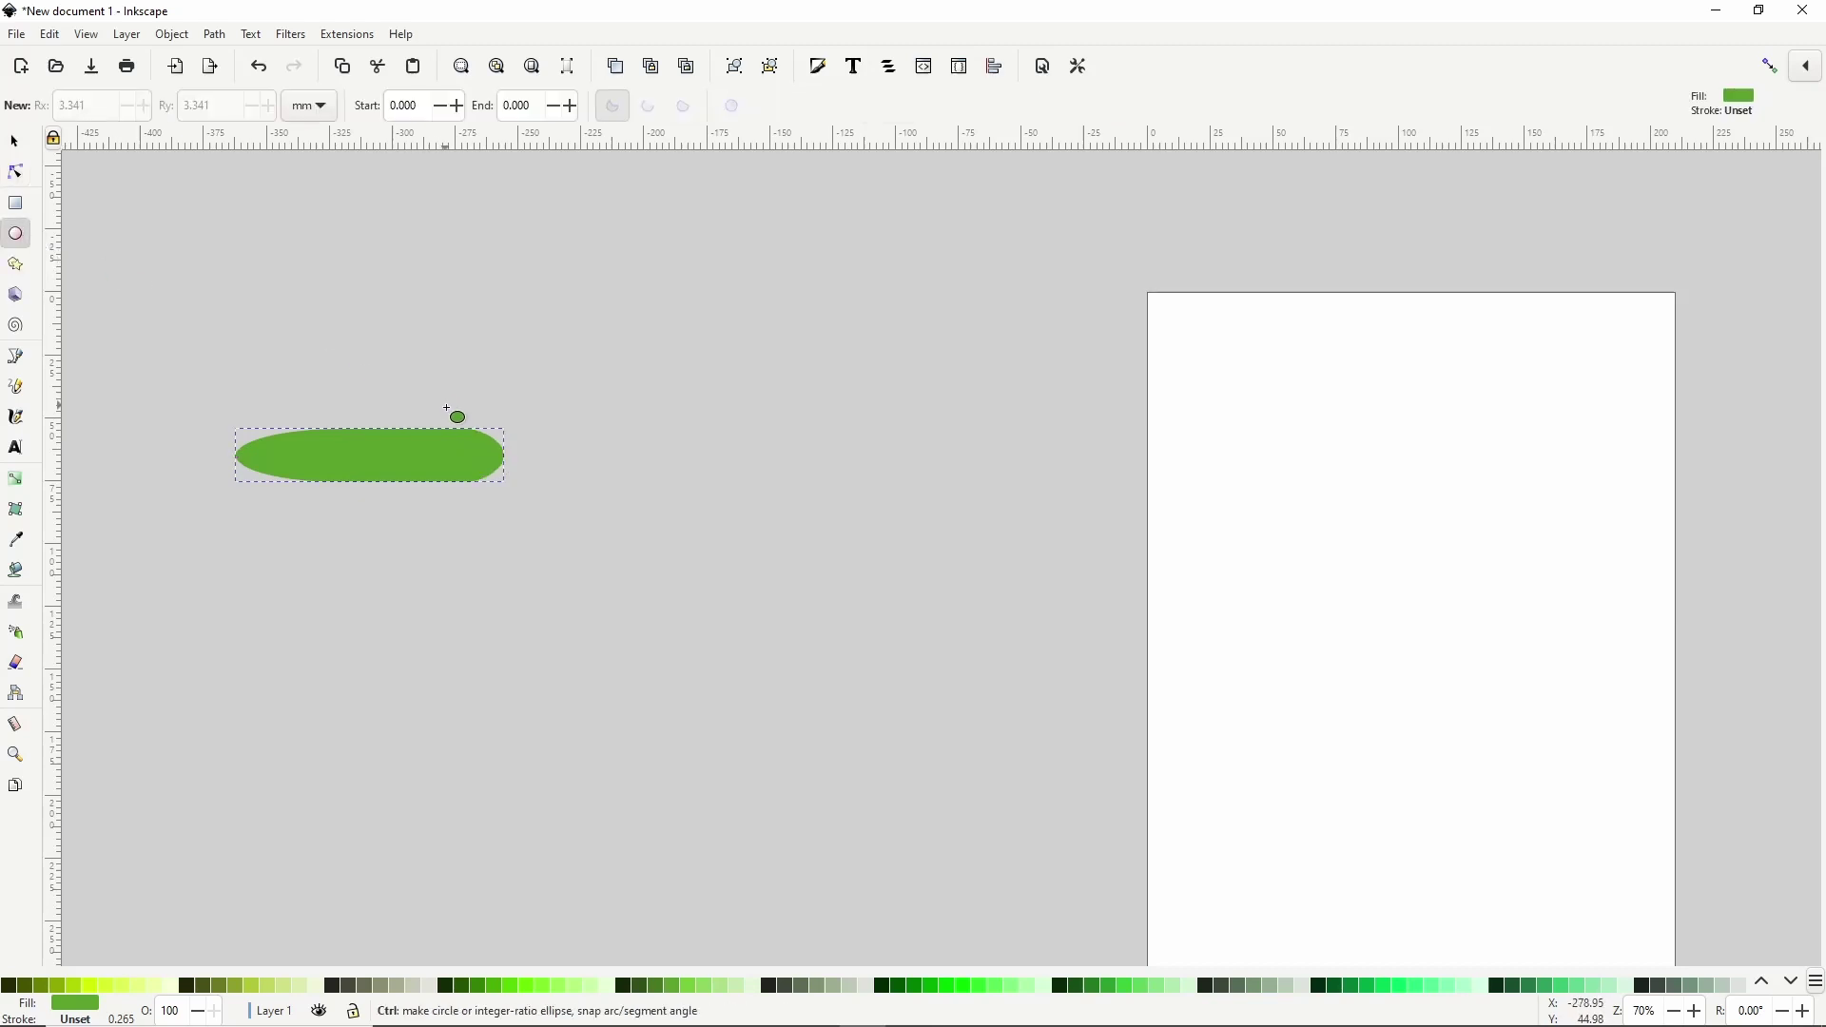
left_click_drag(447, 409, 497, 458)
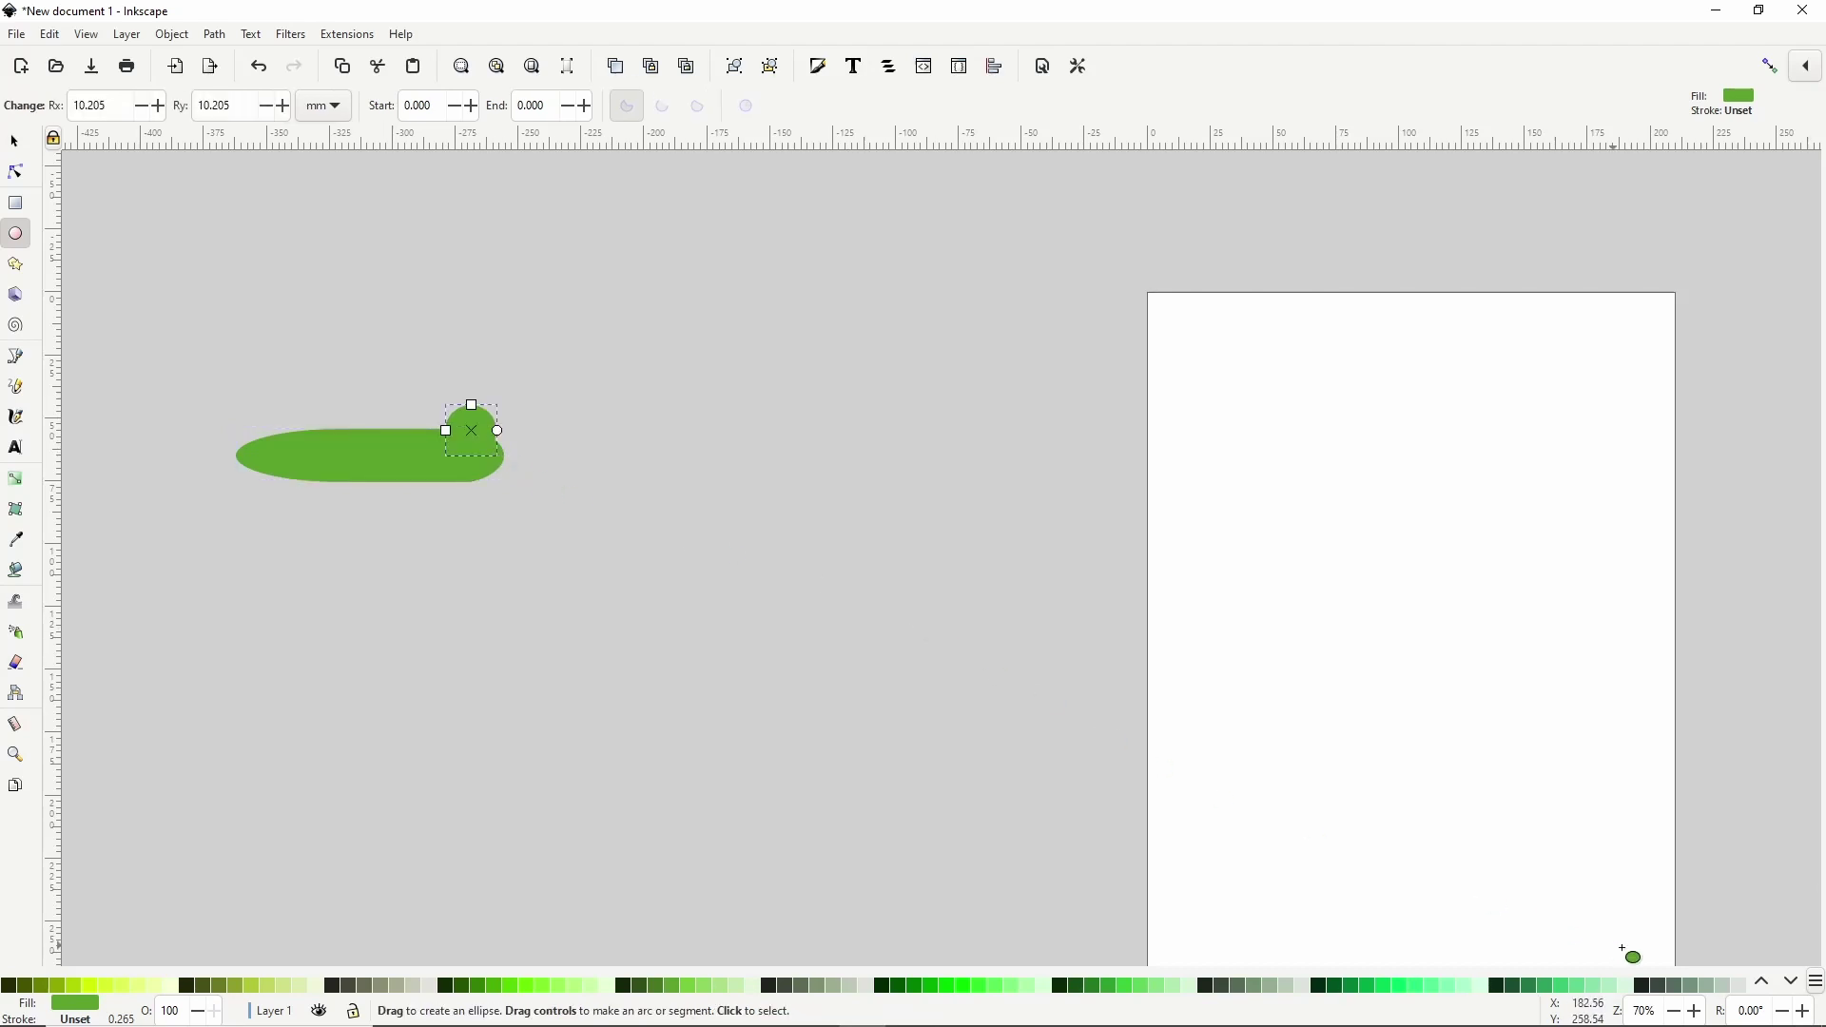
left_click(1767, 983)
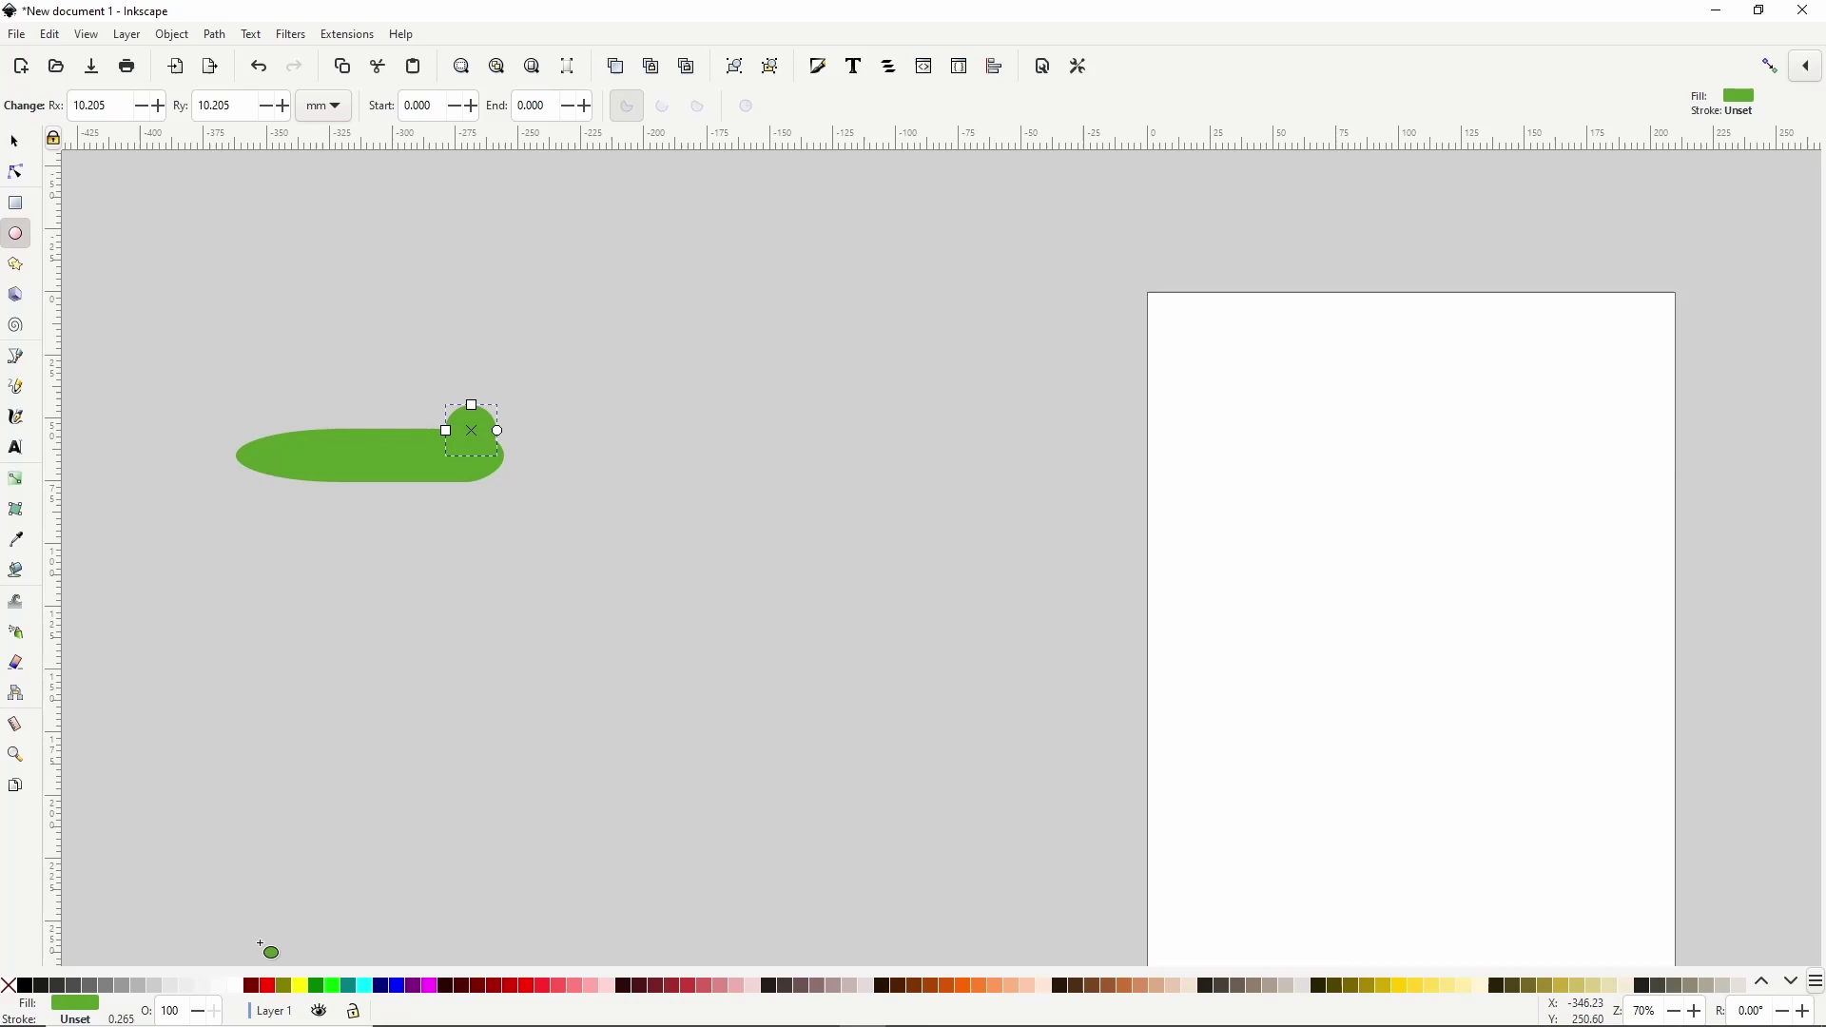
left_click(244, 989)
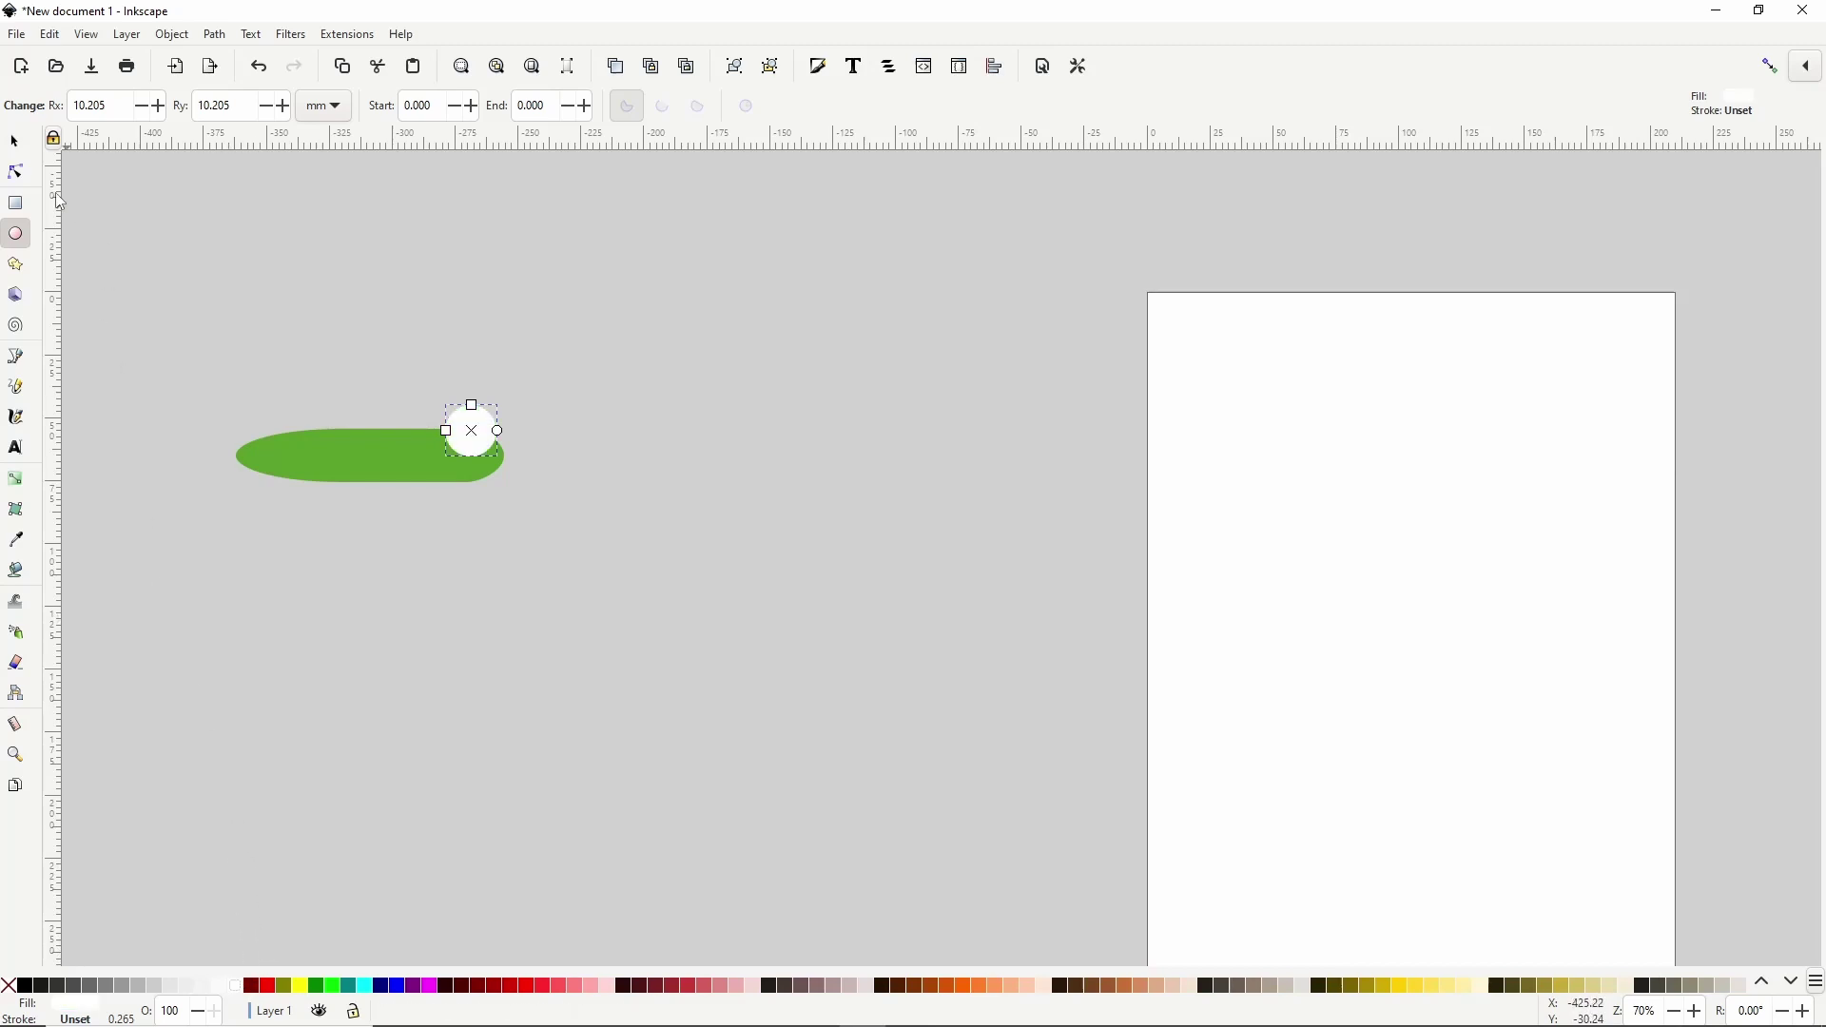
left_click(13, 141)
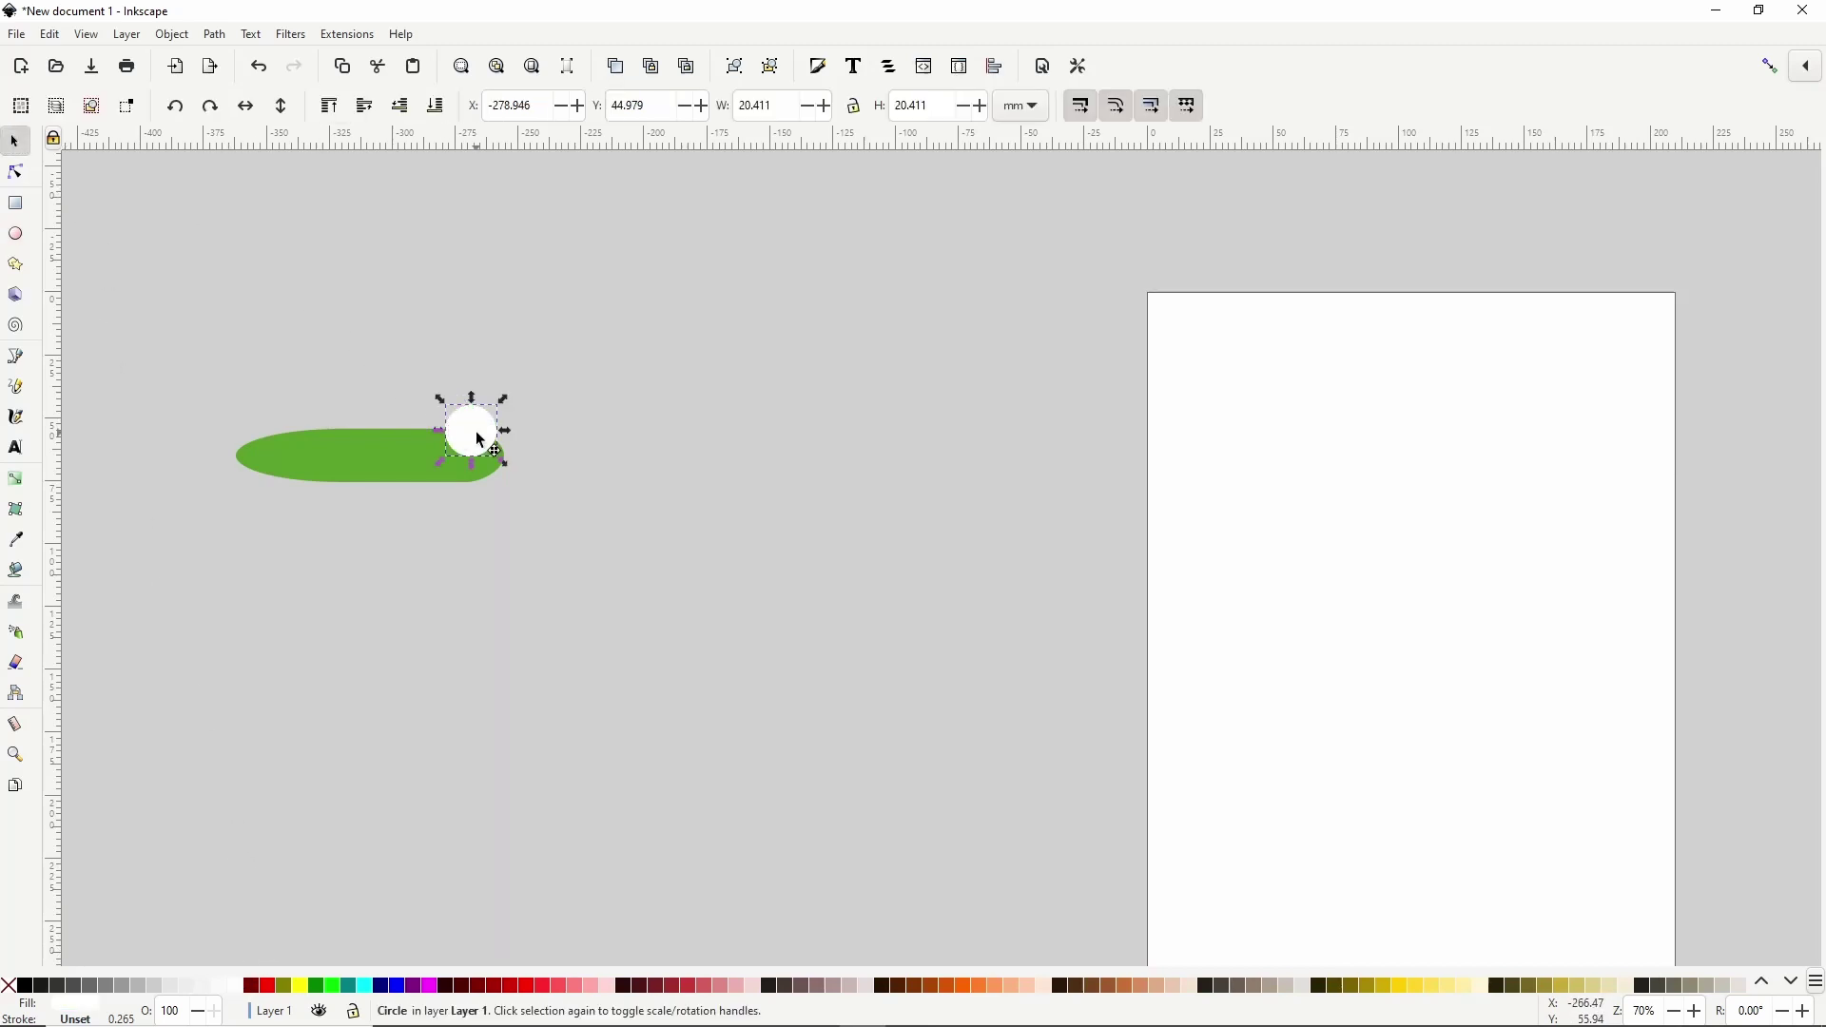
left_click_drag(474, 441, 468, 441)
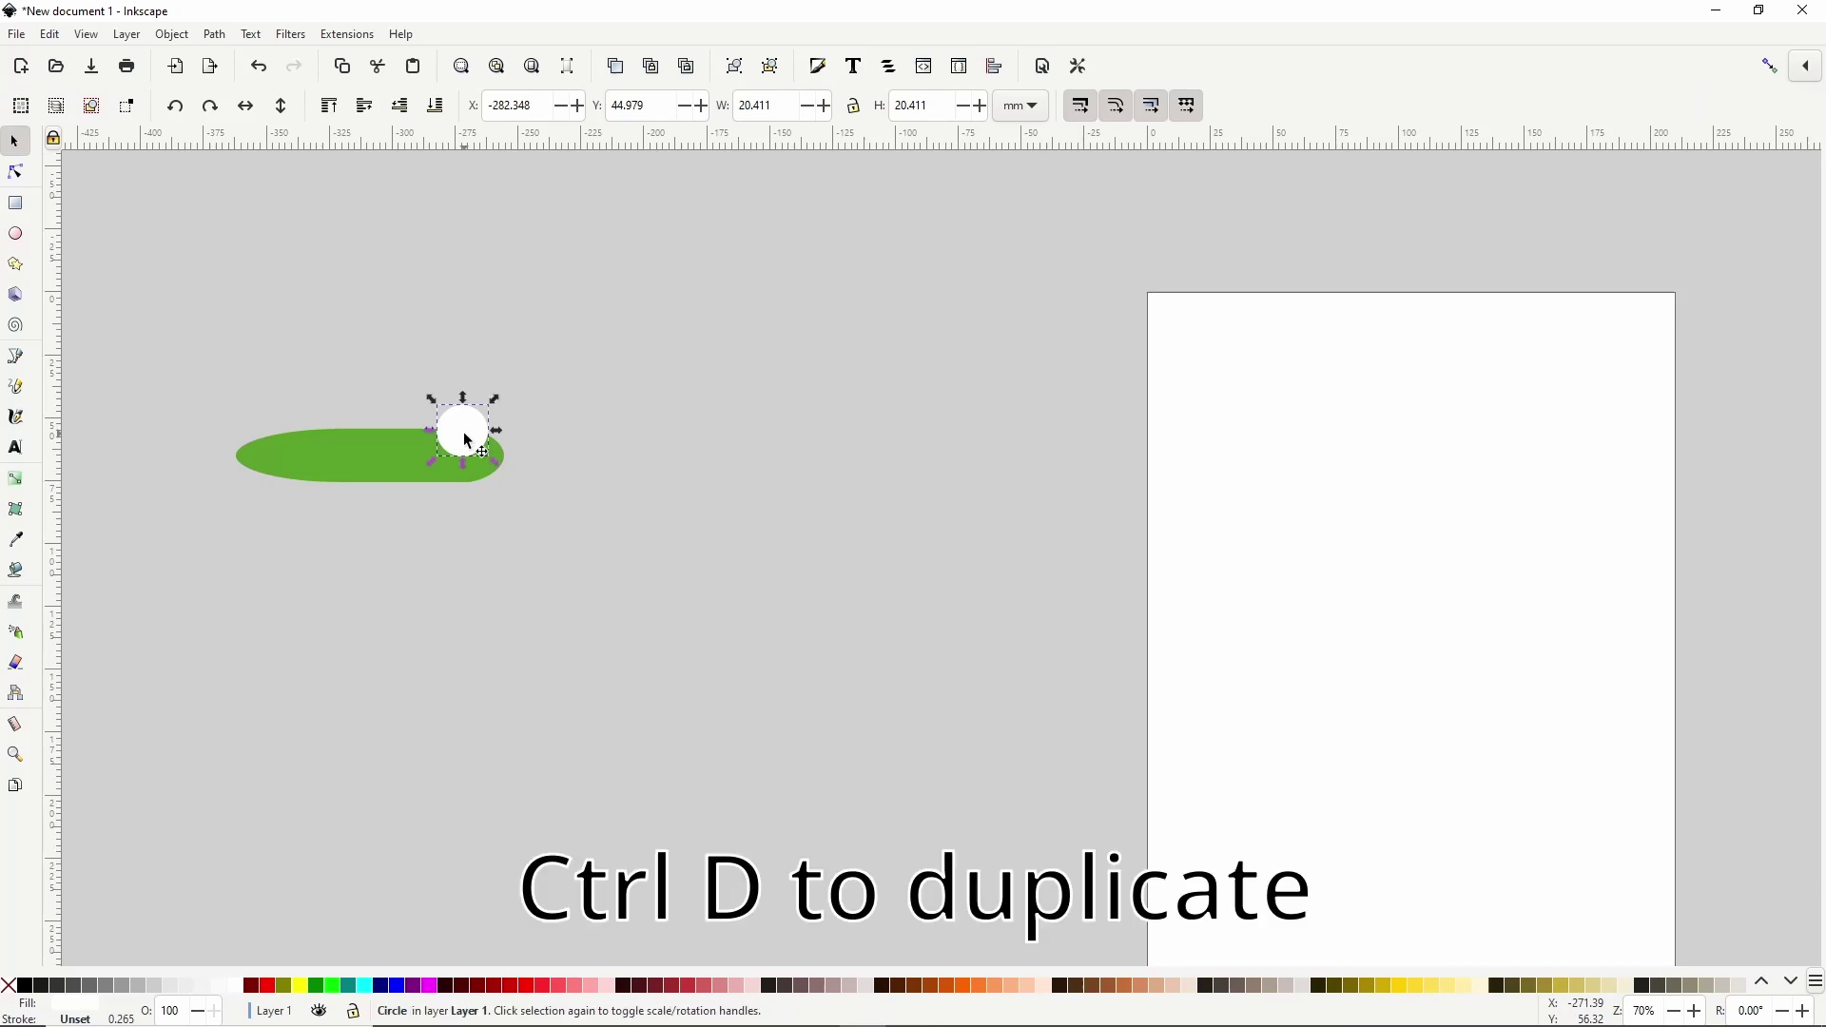
Duplicate the eye, make the copy black, and shrink it to a 6.804 mm pupil.
key("ctrl+d")
left_click(34, 989)
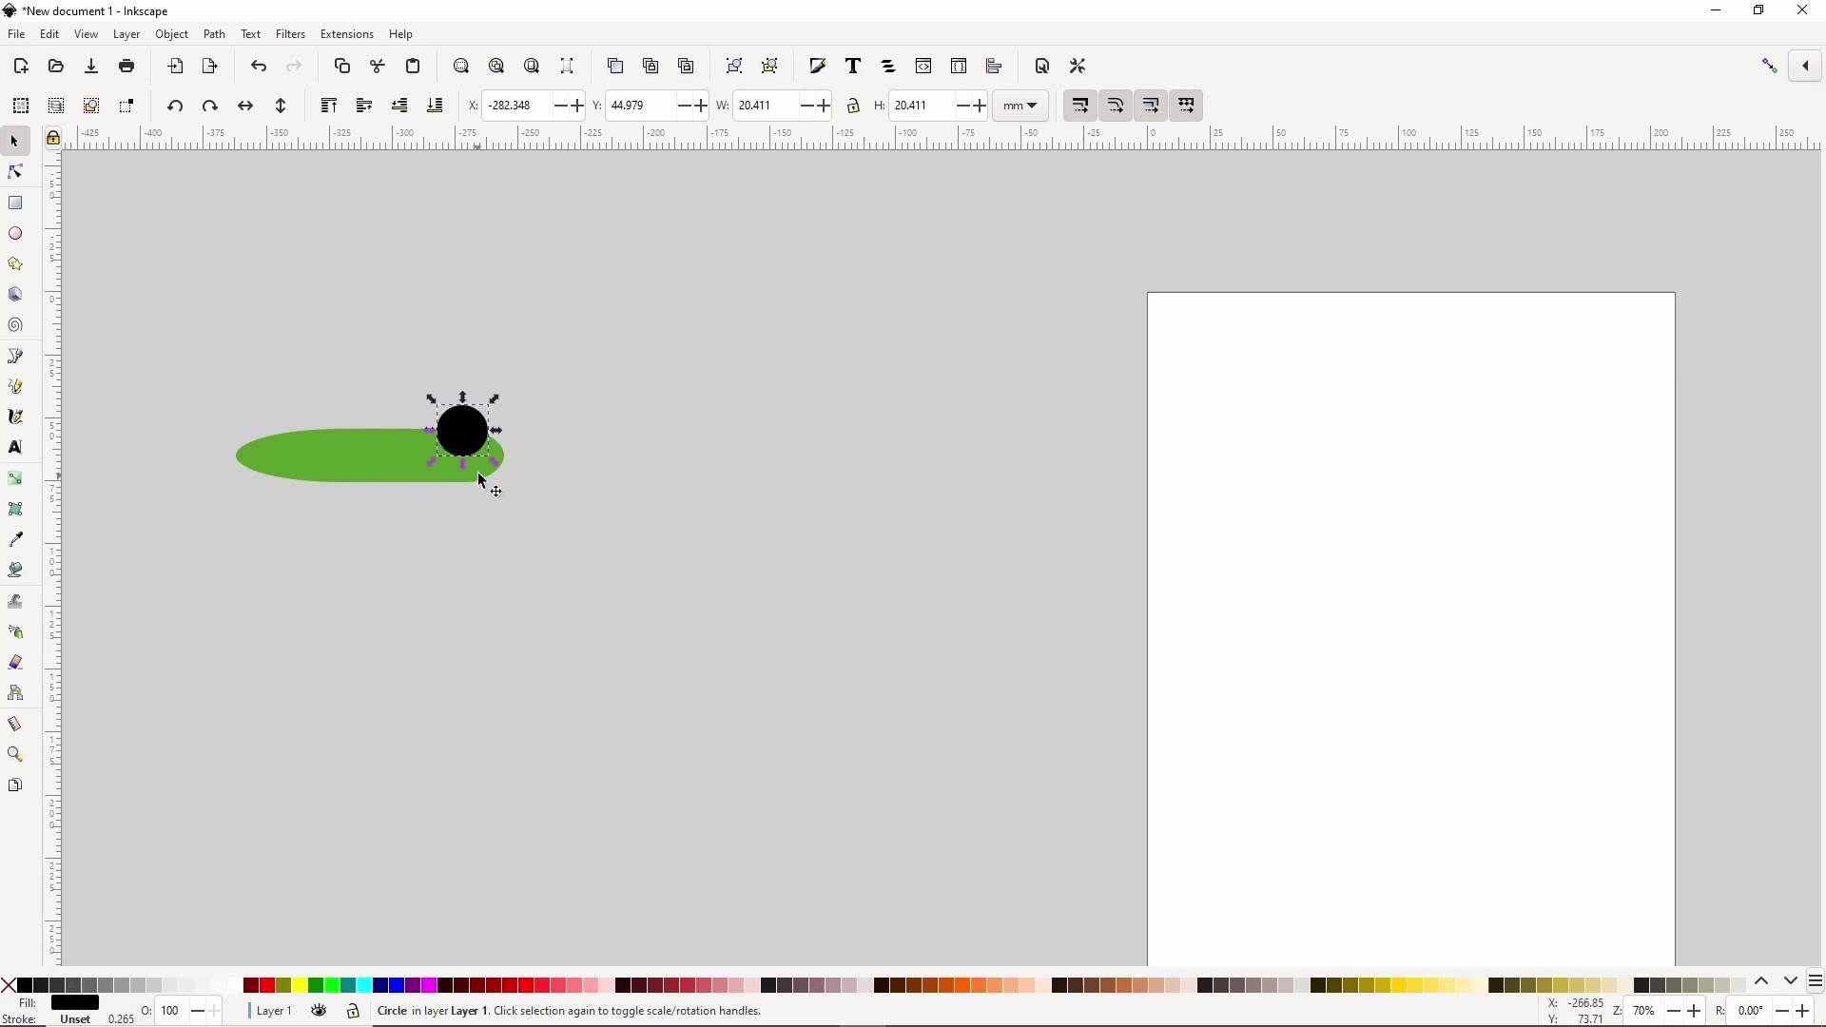
left_click_drag(501, 464, 476, 450)
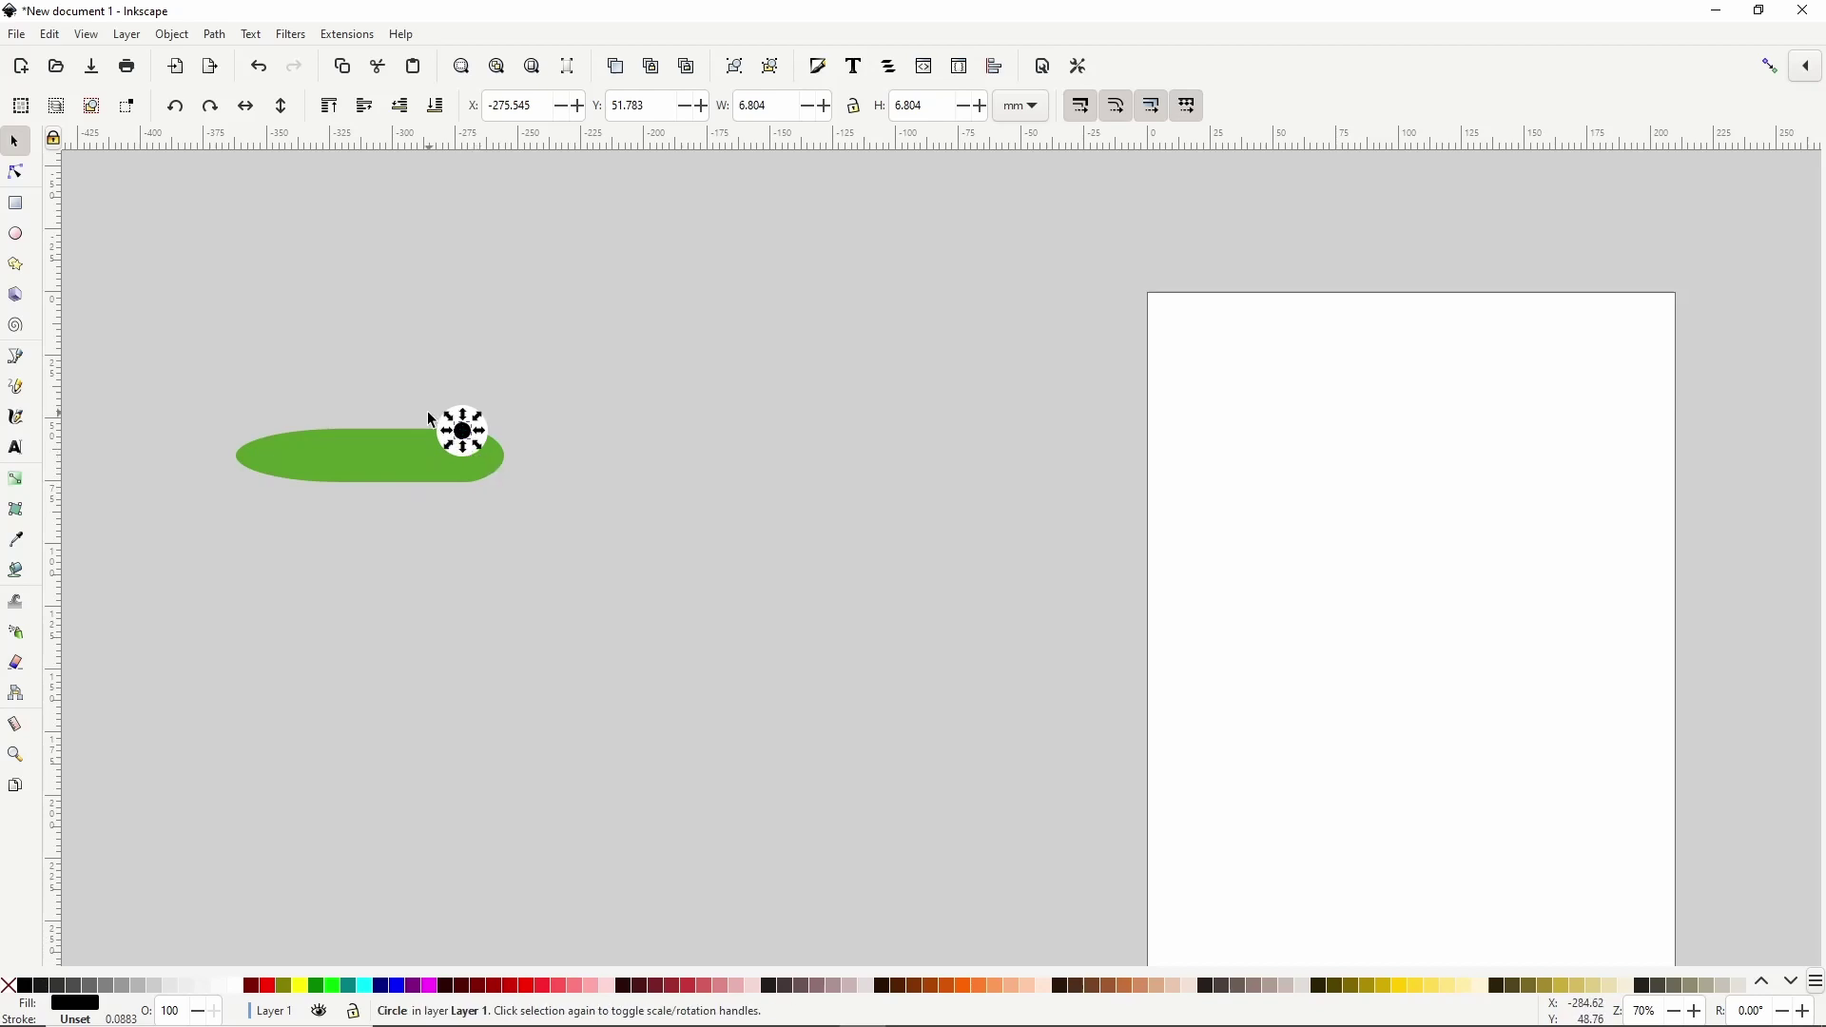
Group the circle and pupil into one eye and place a copy below it.
left_click_drag(420, 388, 493, 466)
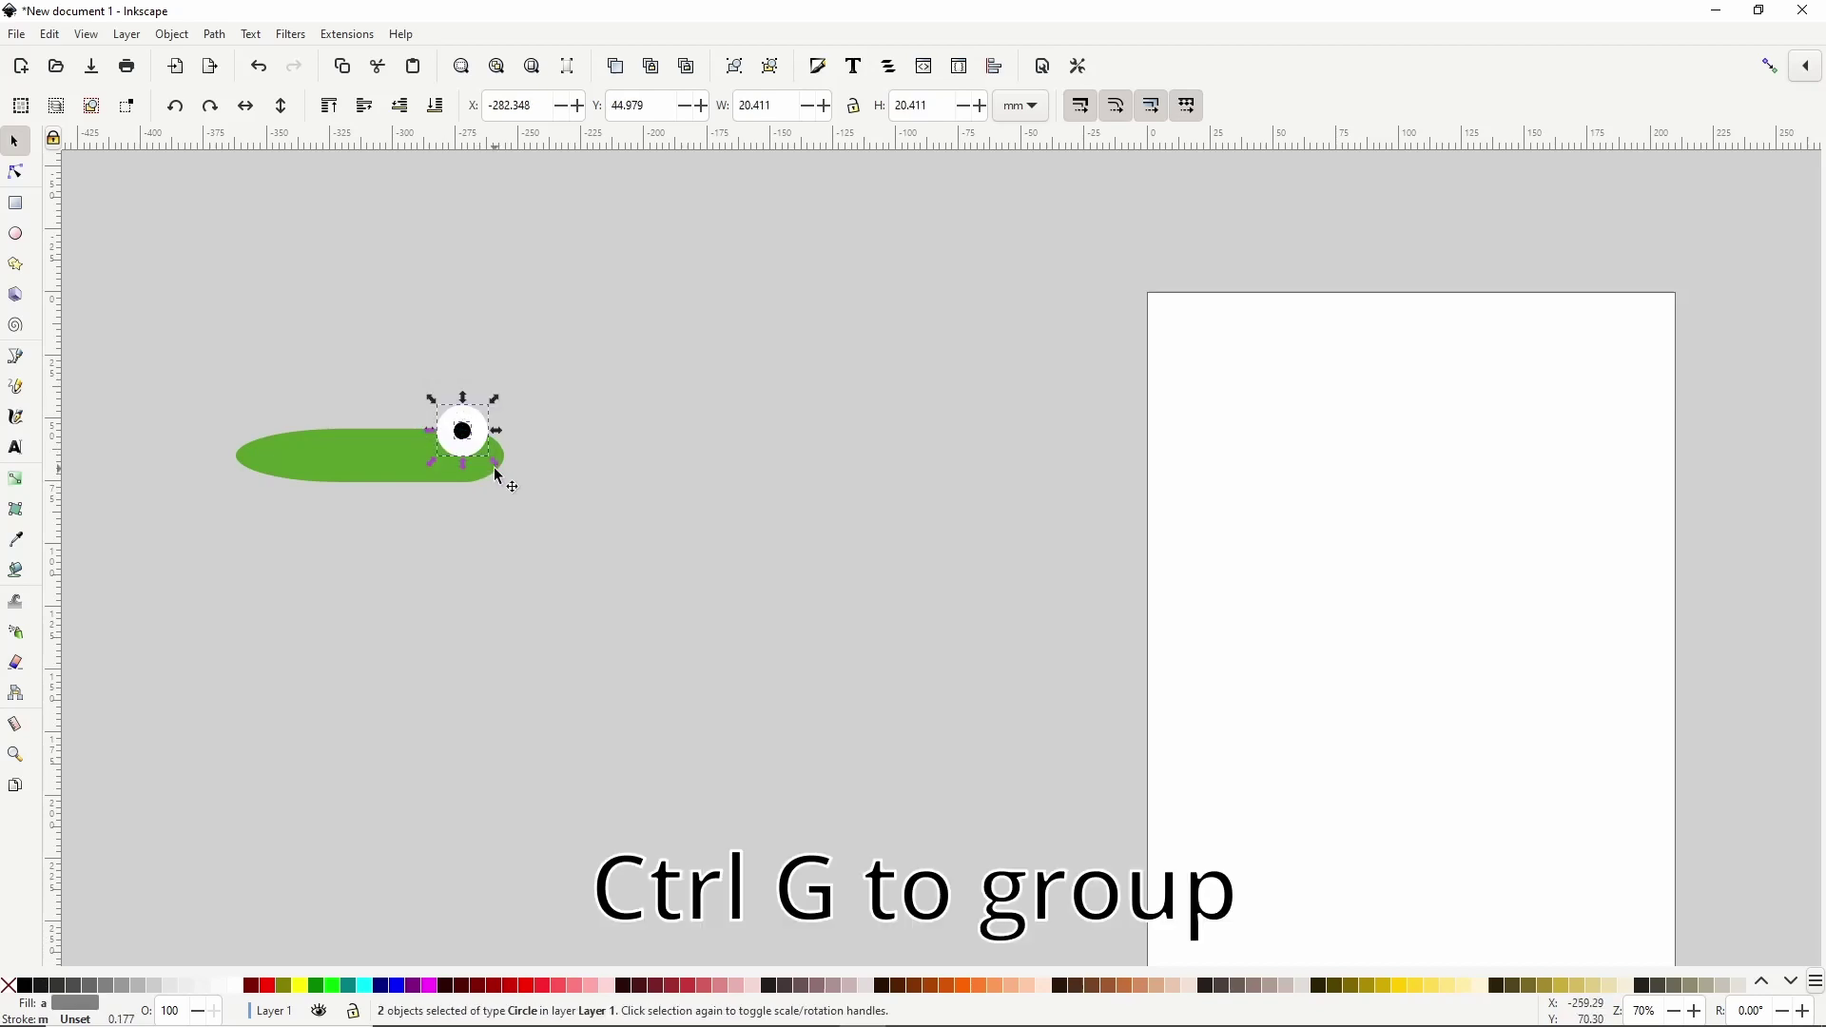
key("ctrl+g")
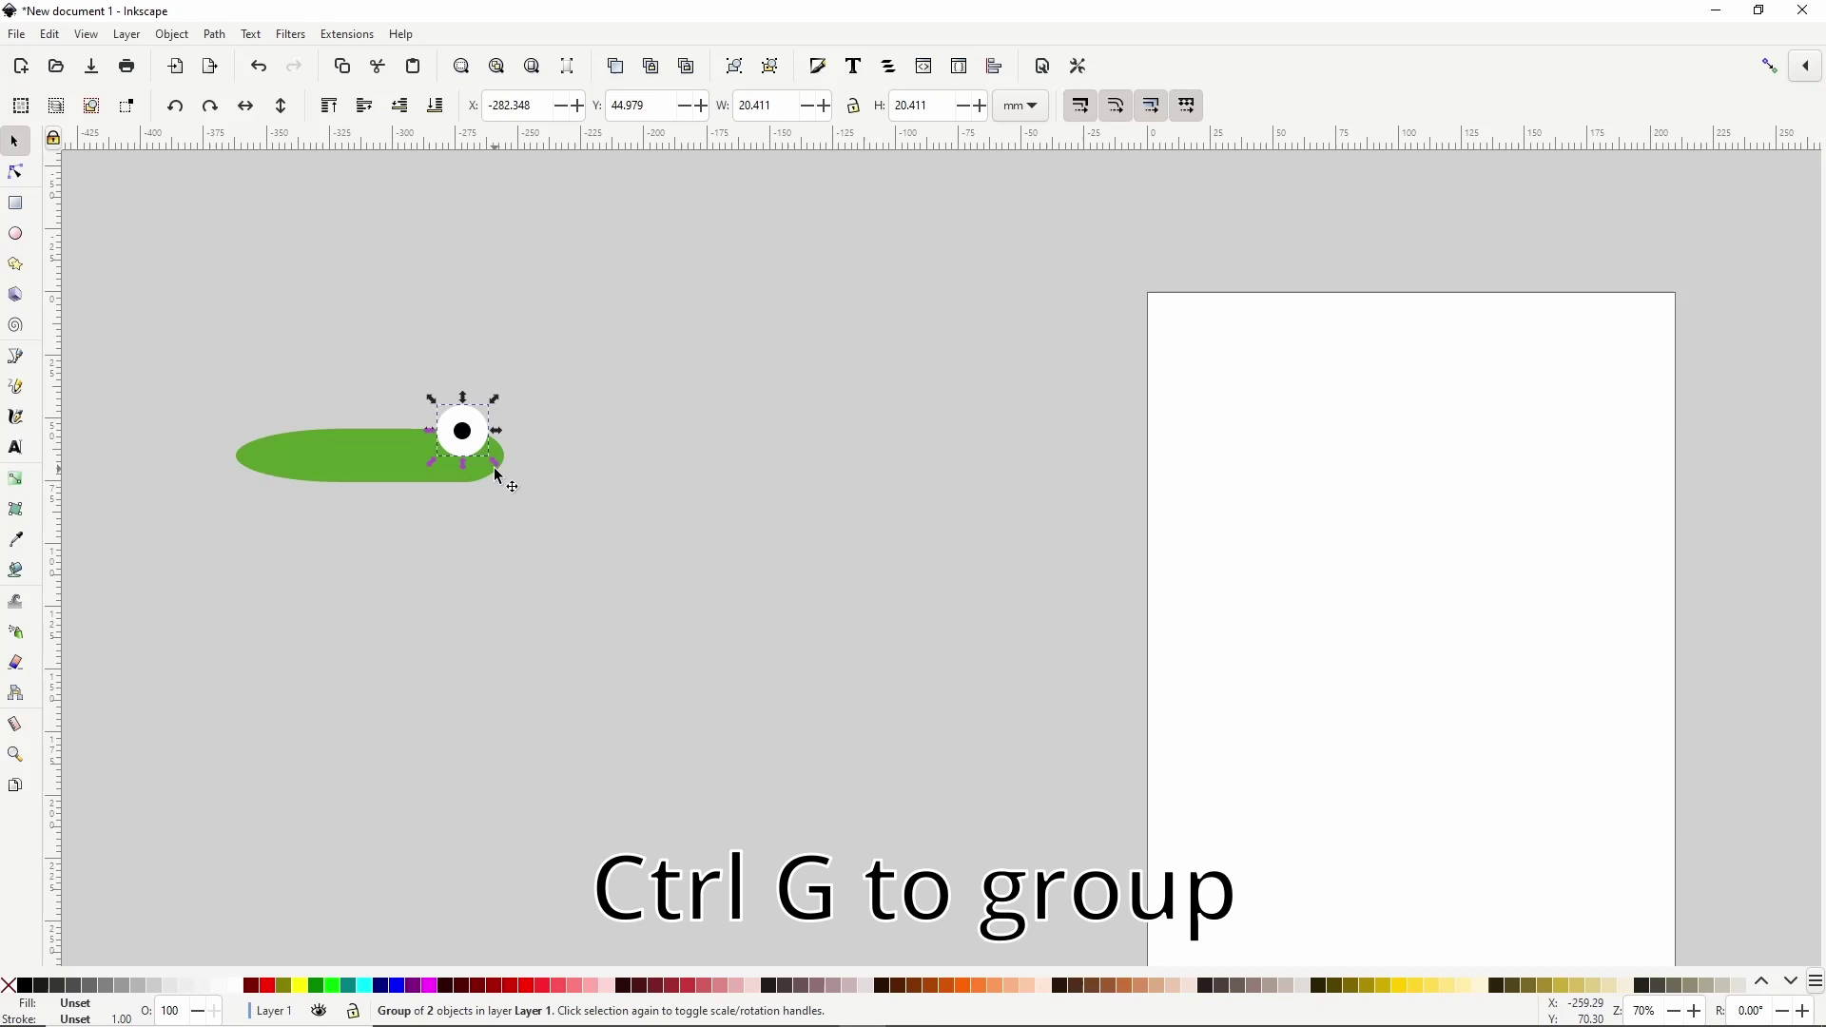
key("ctrl+d")
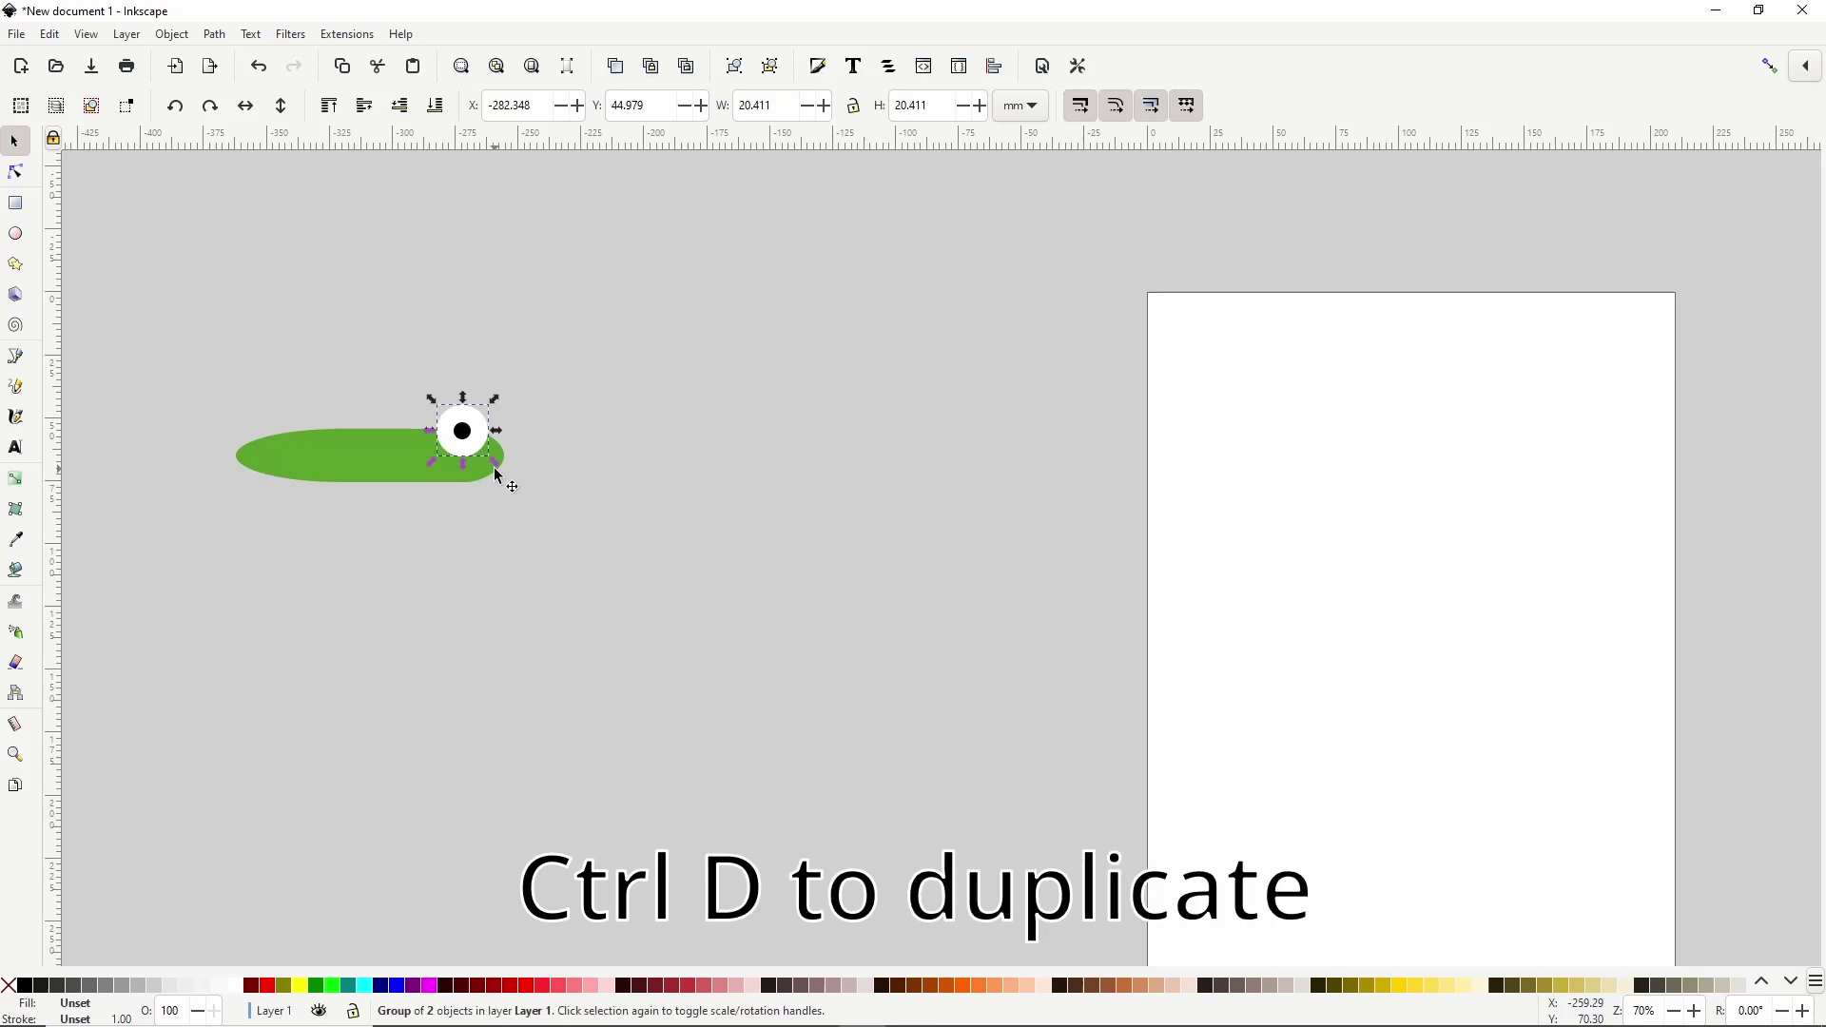
left_click_drag(468, 452, 480, 511)
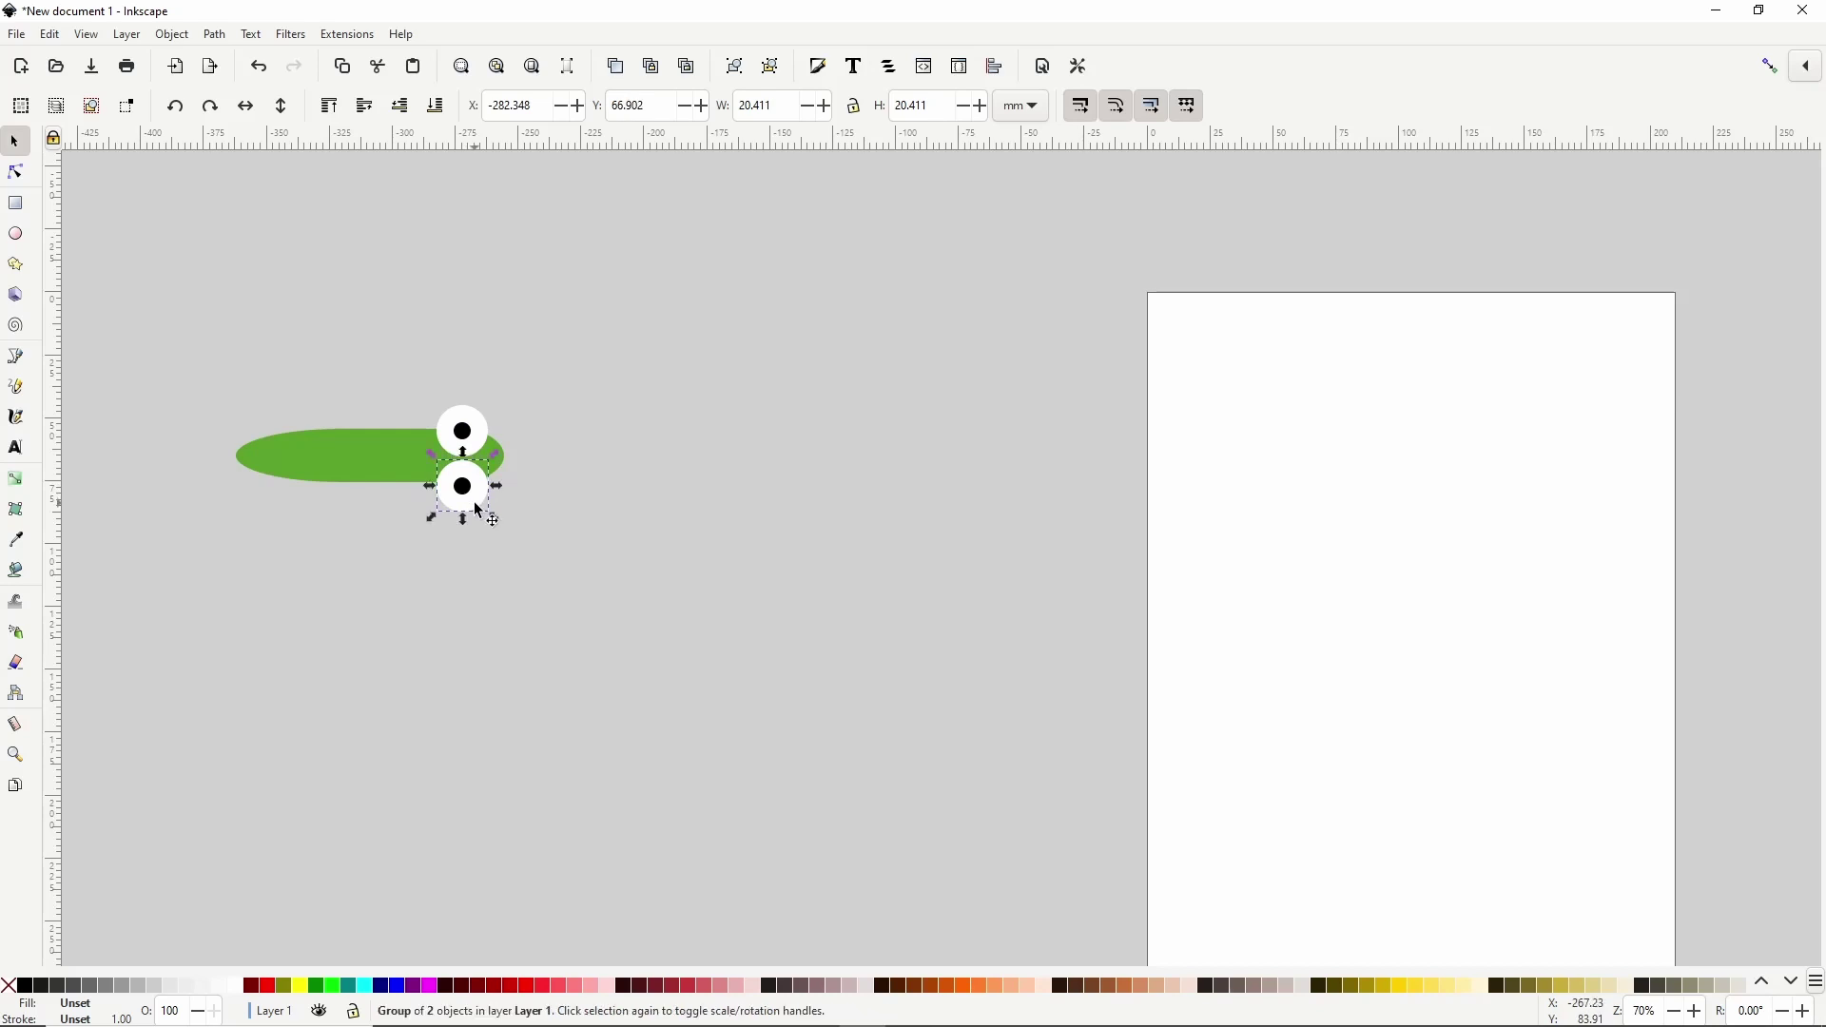
Group both eyes and centre them vertically on the green body.
left_click(466, 427, "shift")
key("ctrl")
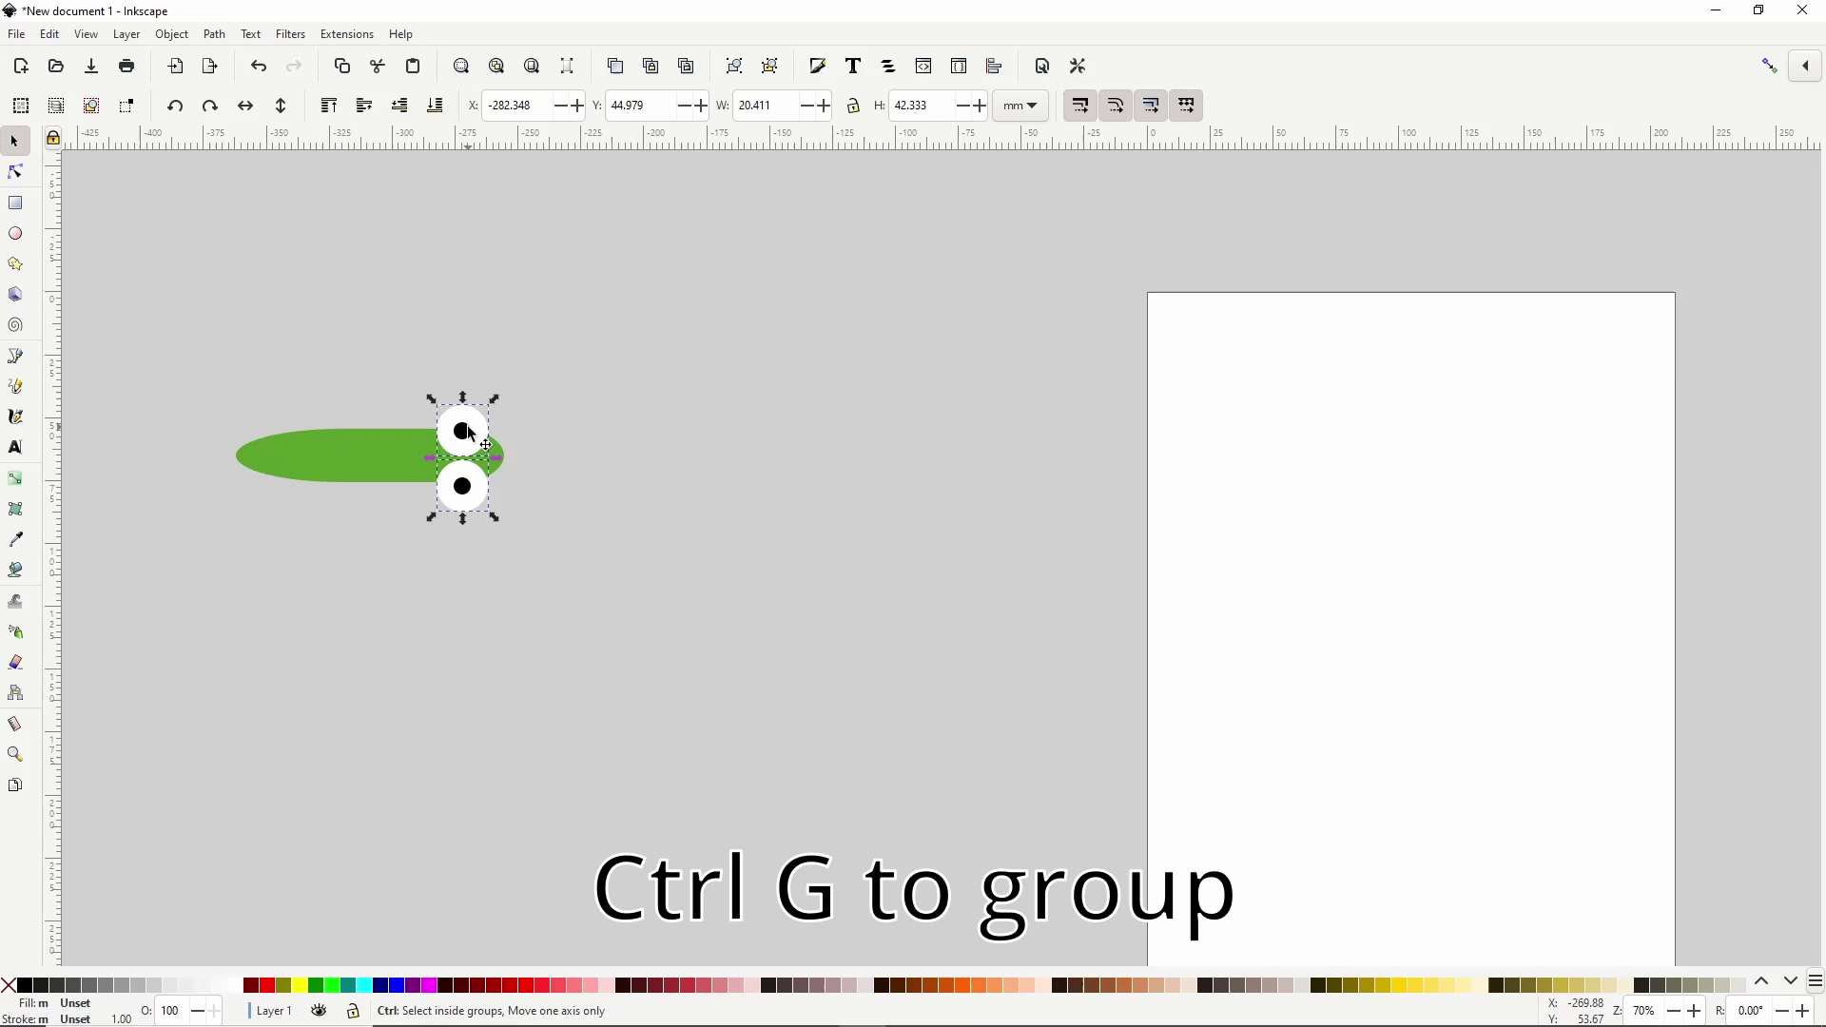
key("ctrl+g")
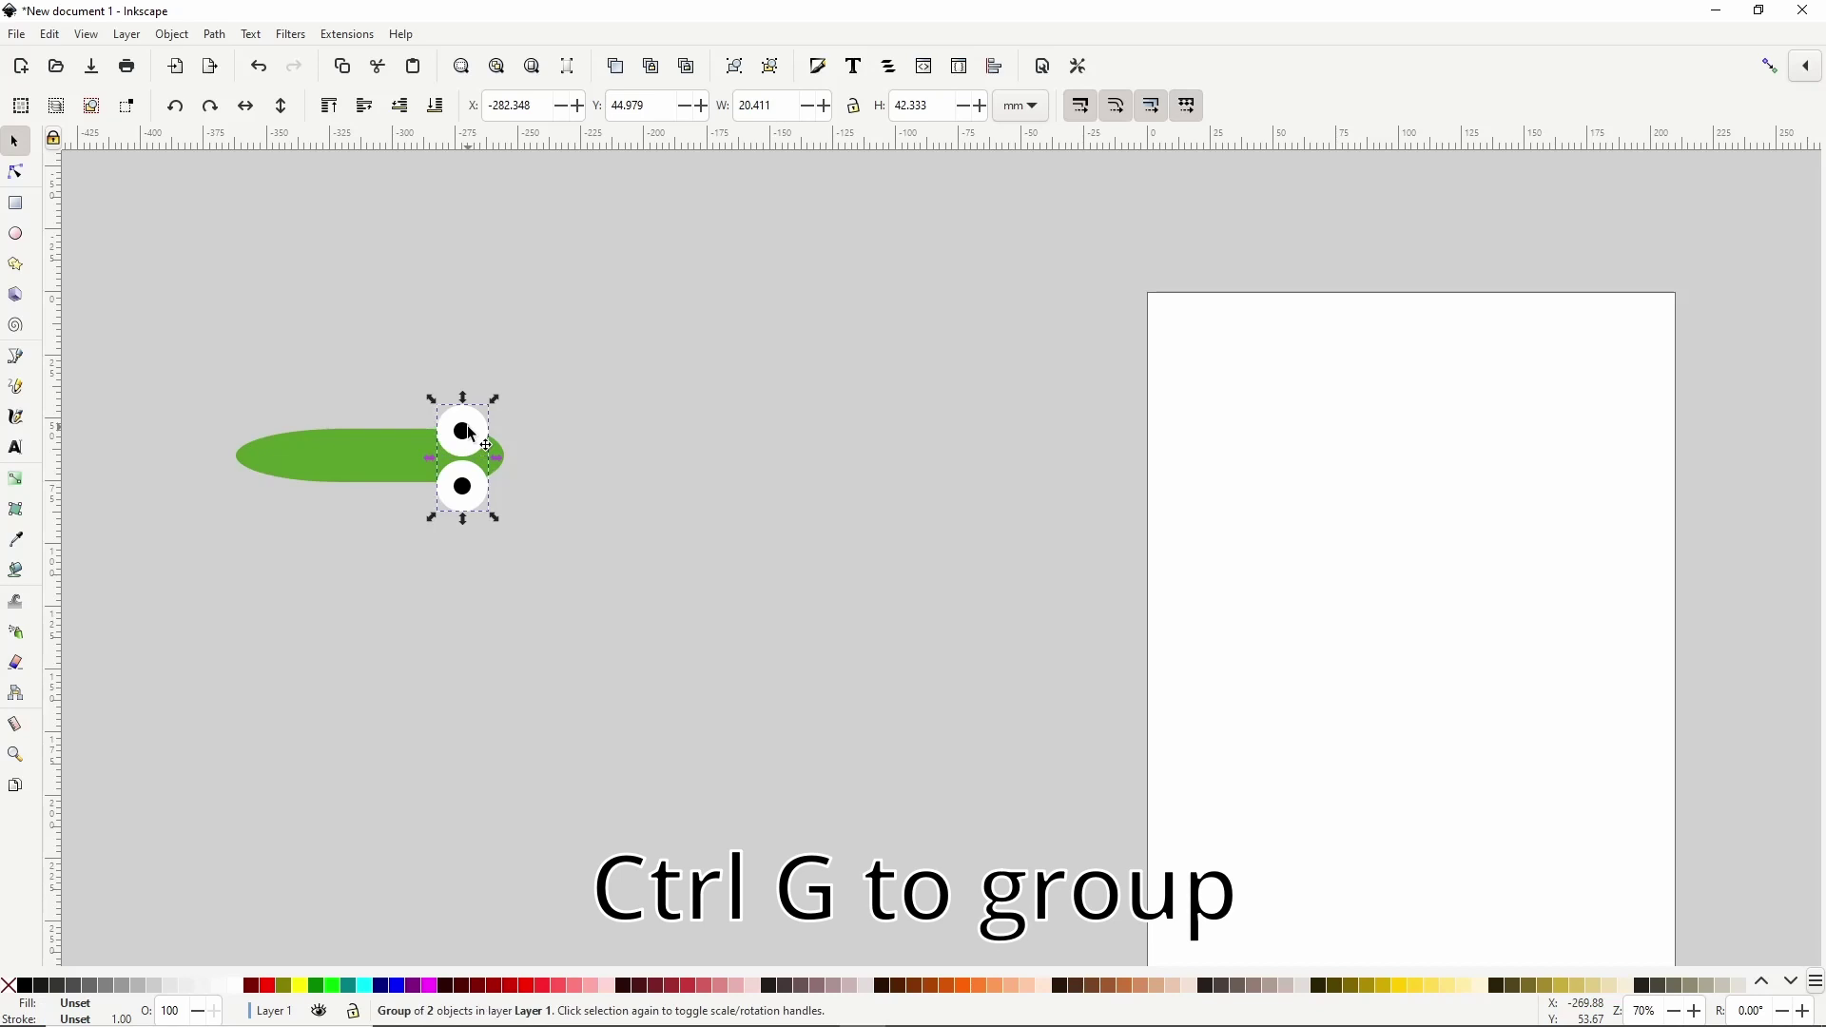
left_click(367, 463, "shift")
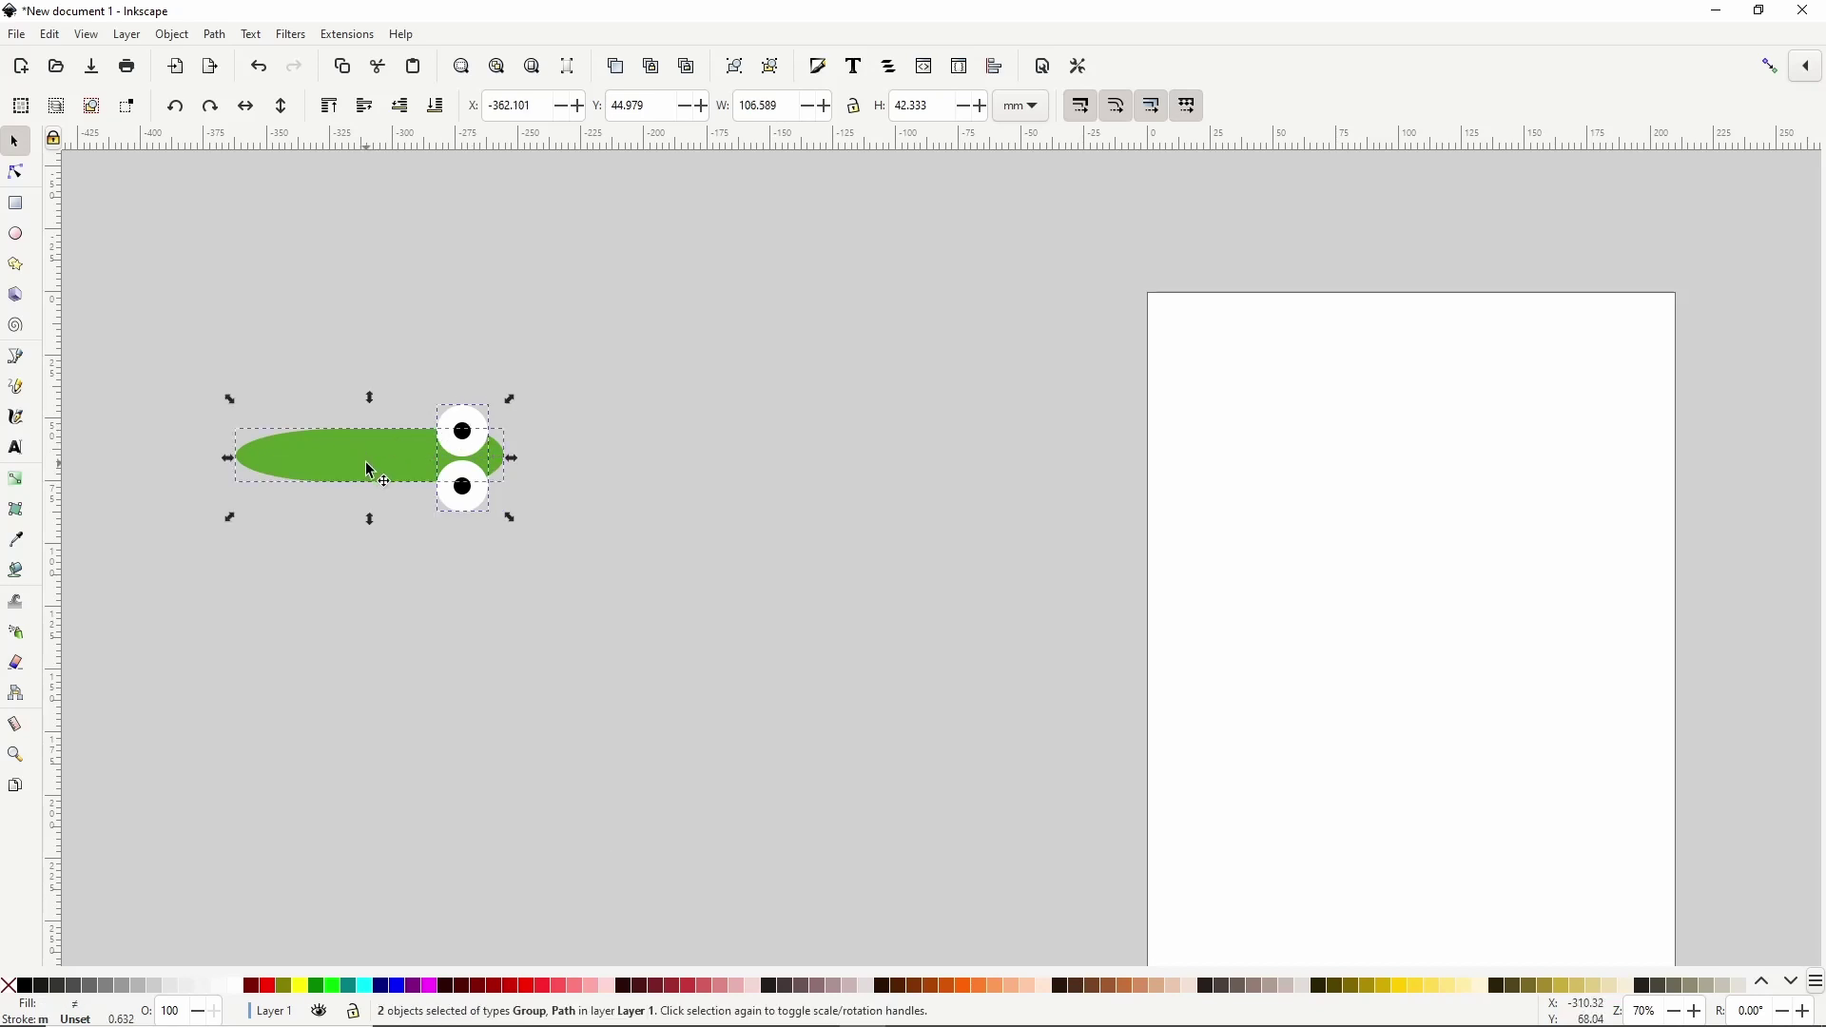
left_click(996, 76)
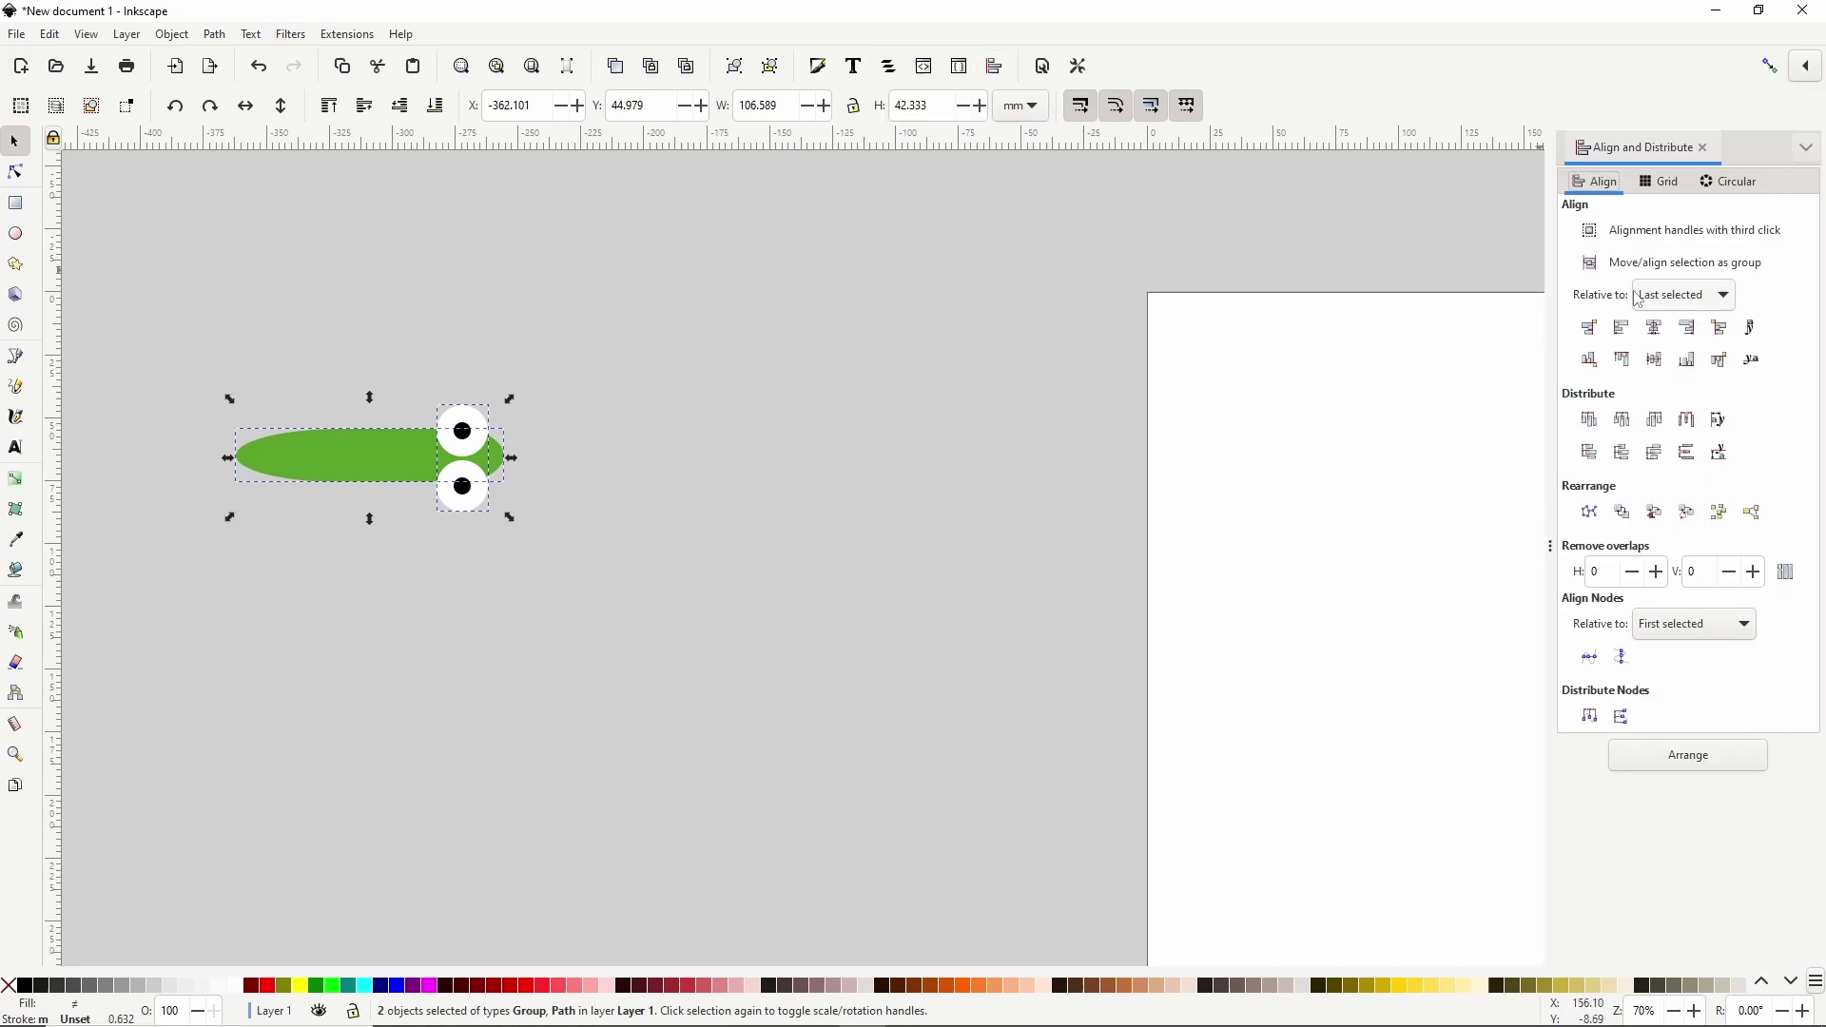
left_click(1657, 359)
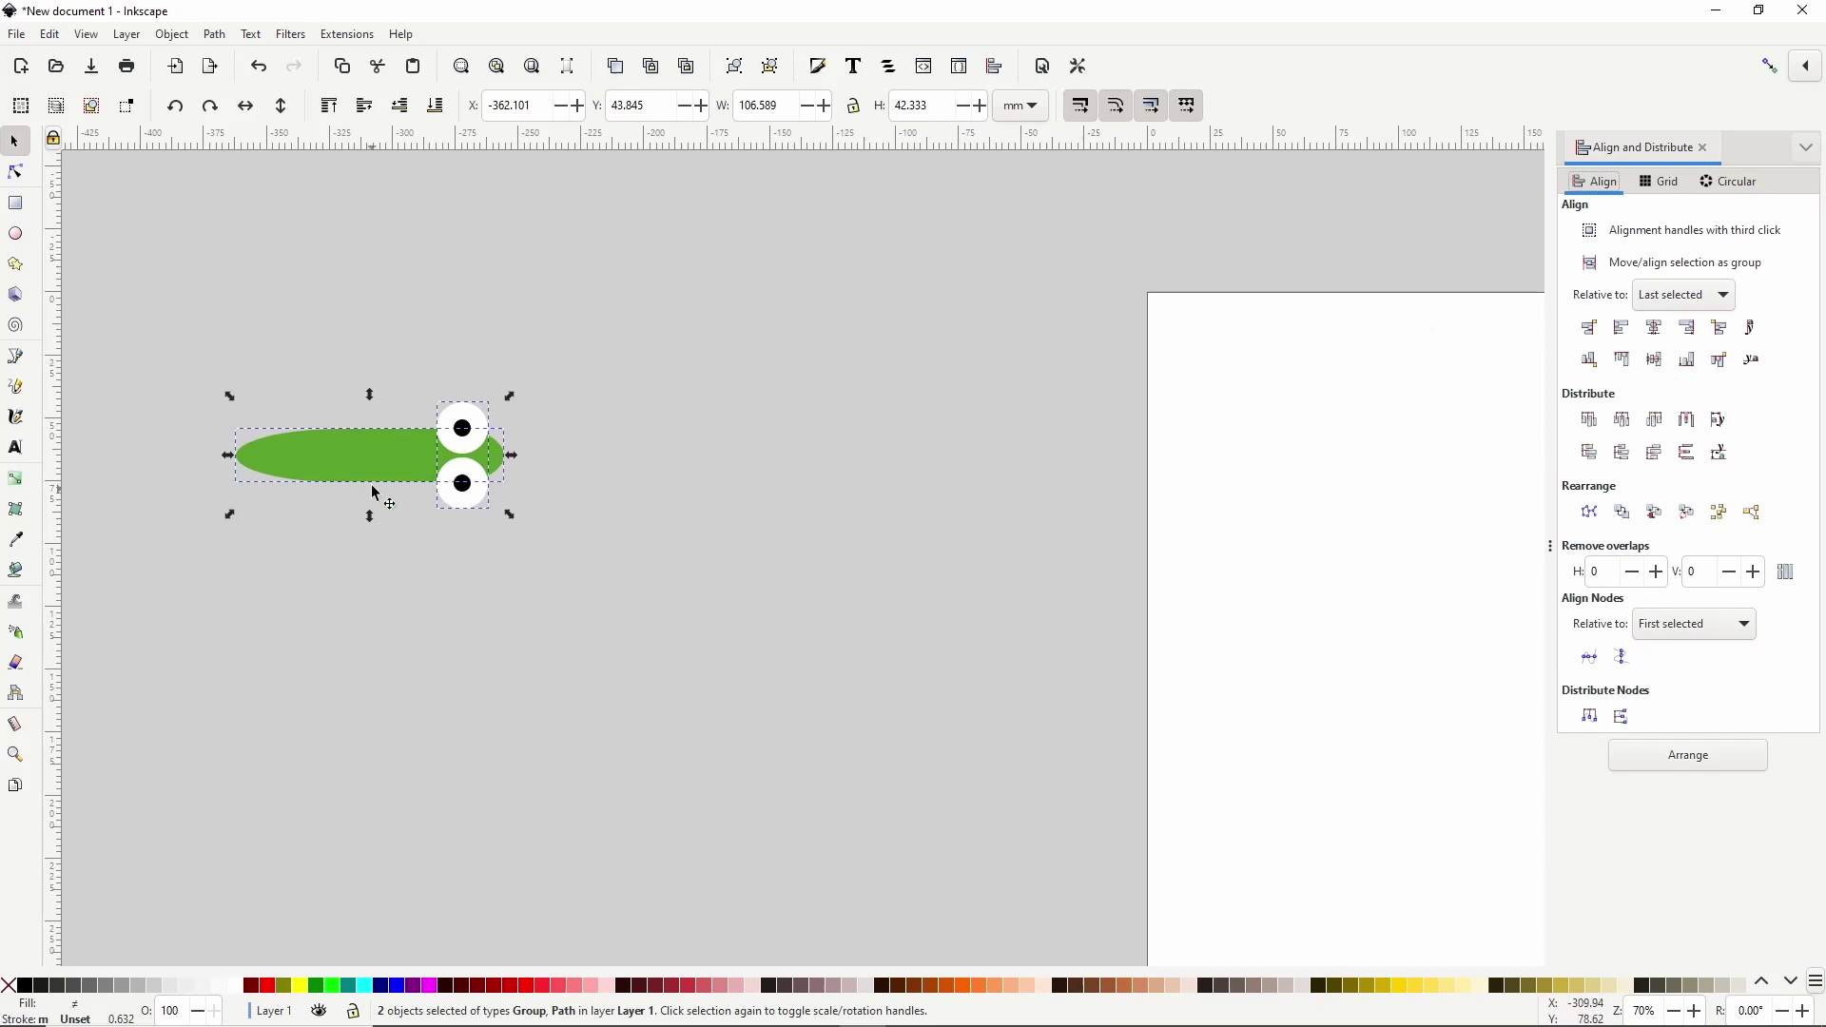
Draw a thin 65.012 × 4.914 mm black stripe and centre it vertically on the body.
left_click(294, 310)
left_click(16, 205)
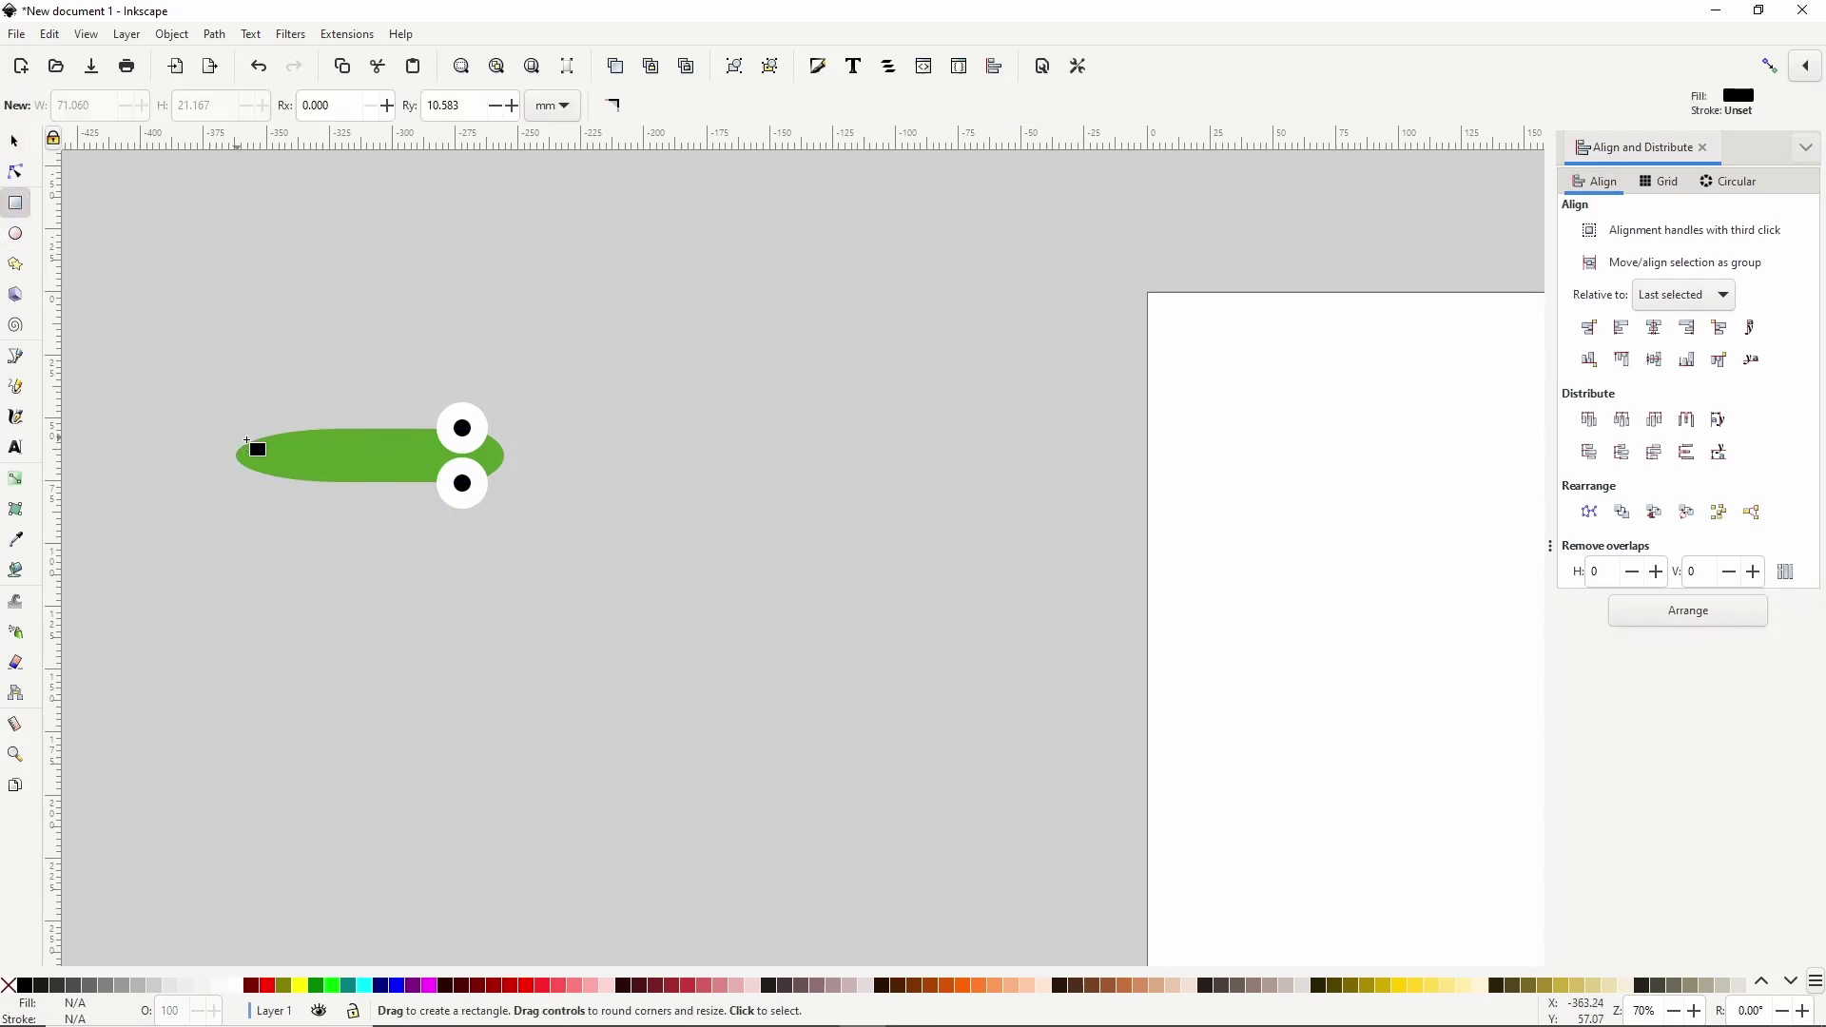
left_click_drag(275, 443, 437, 453)
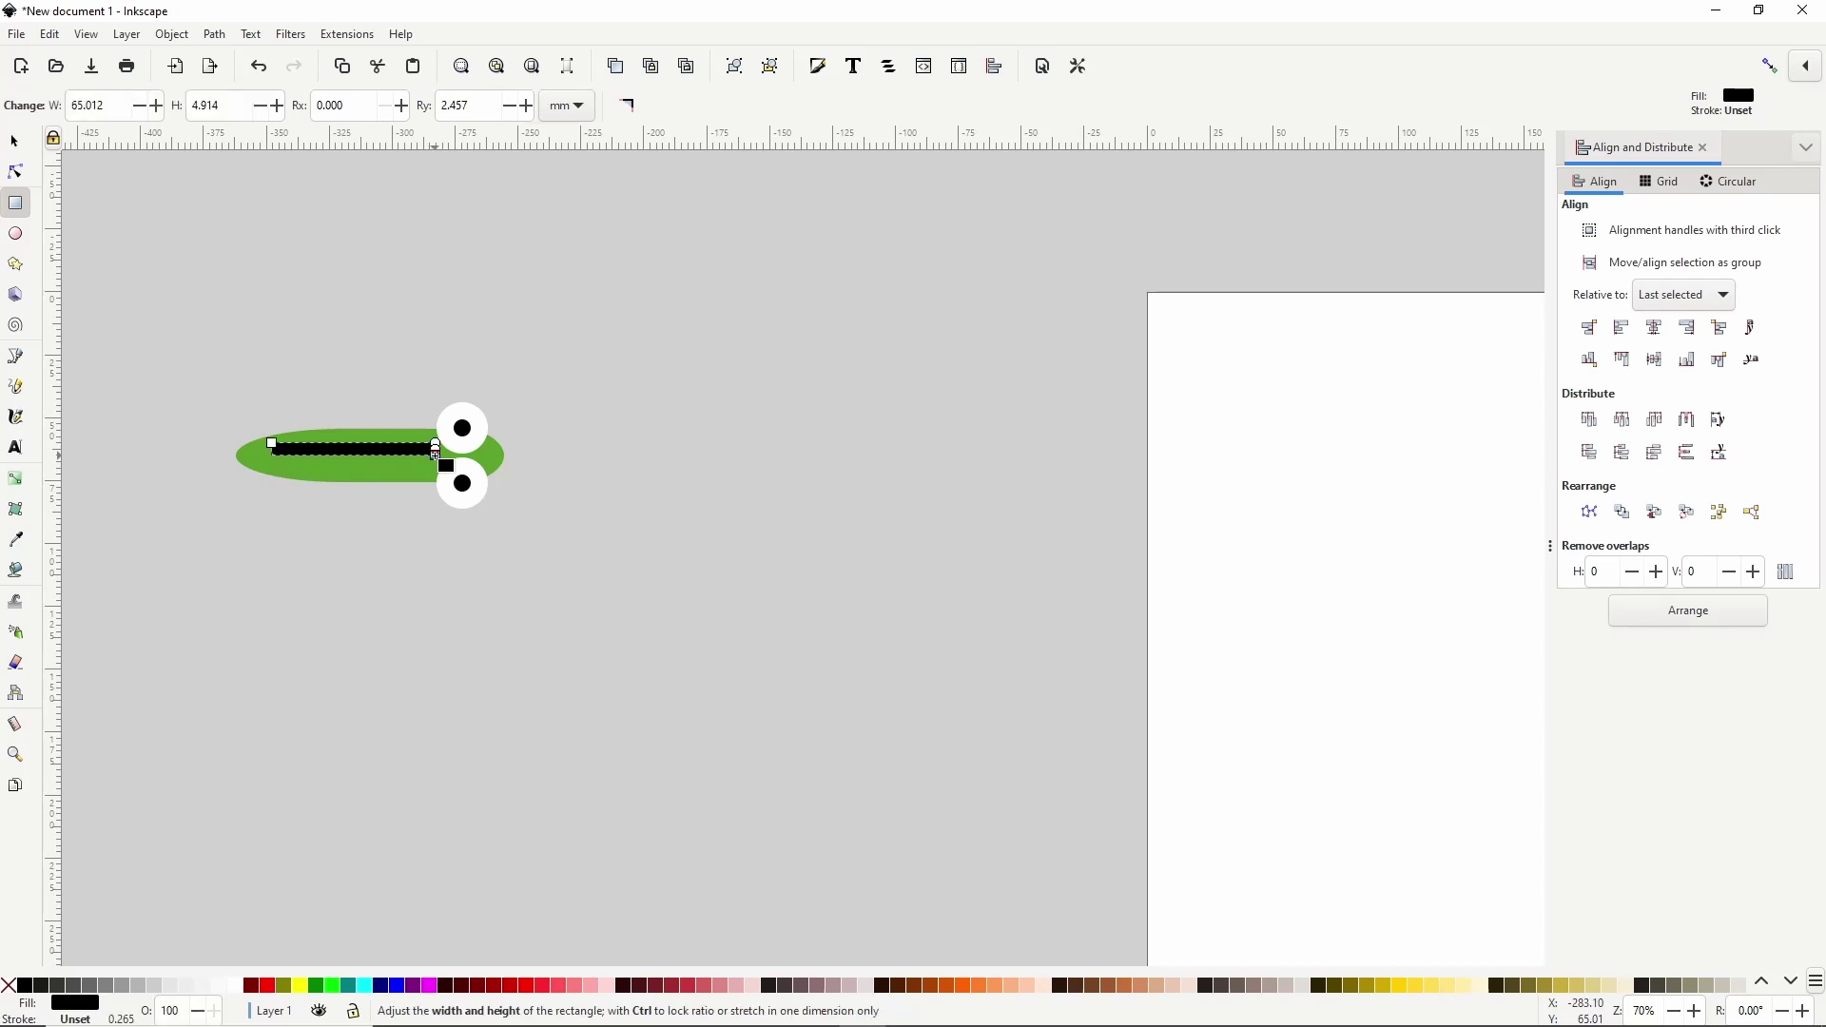
left_click(16, 143)
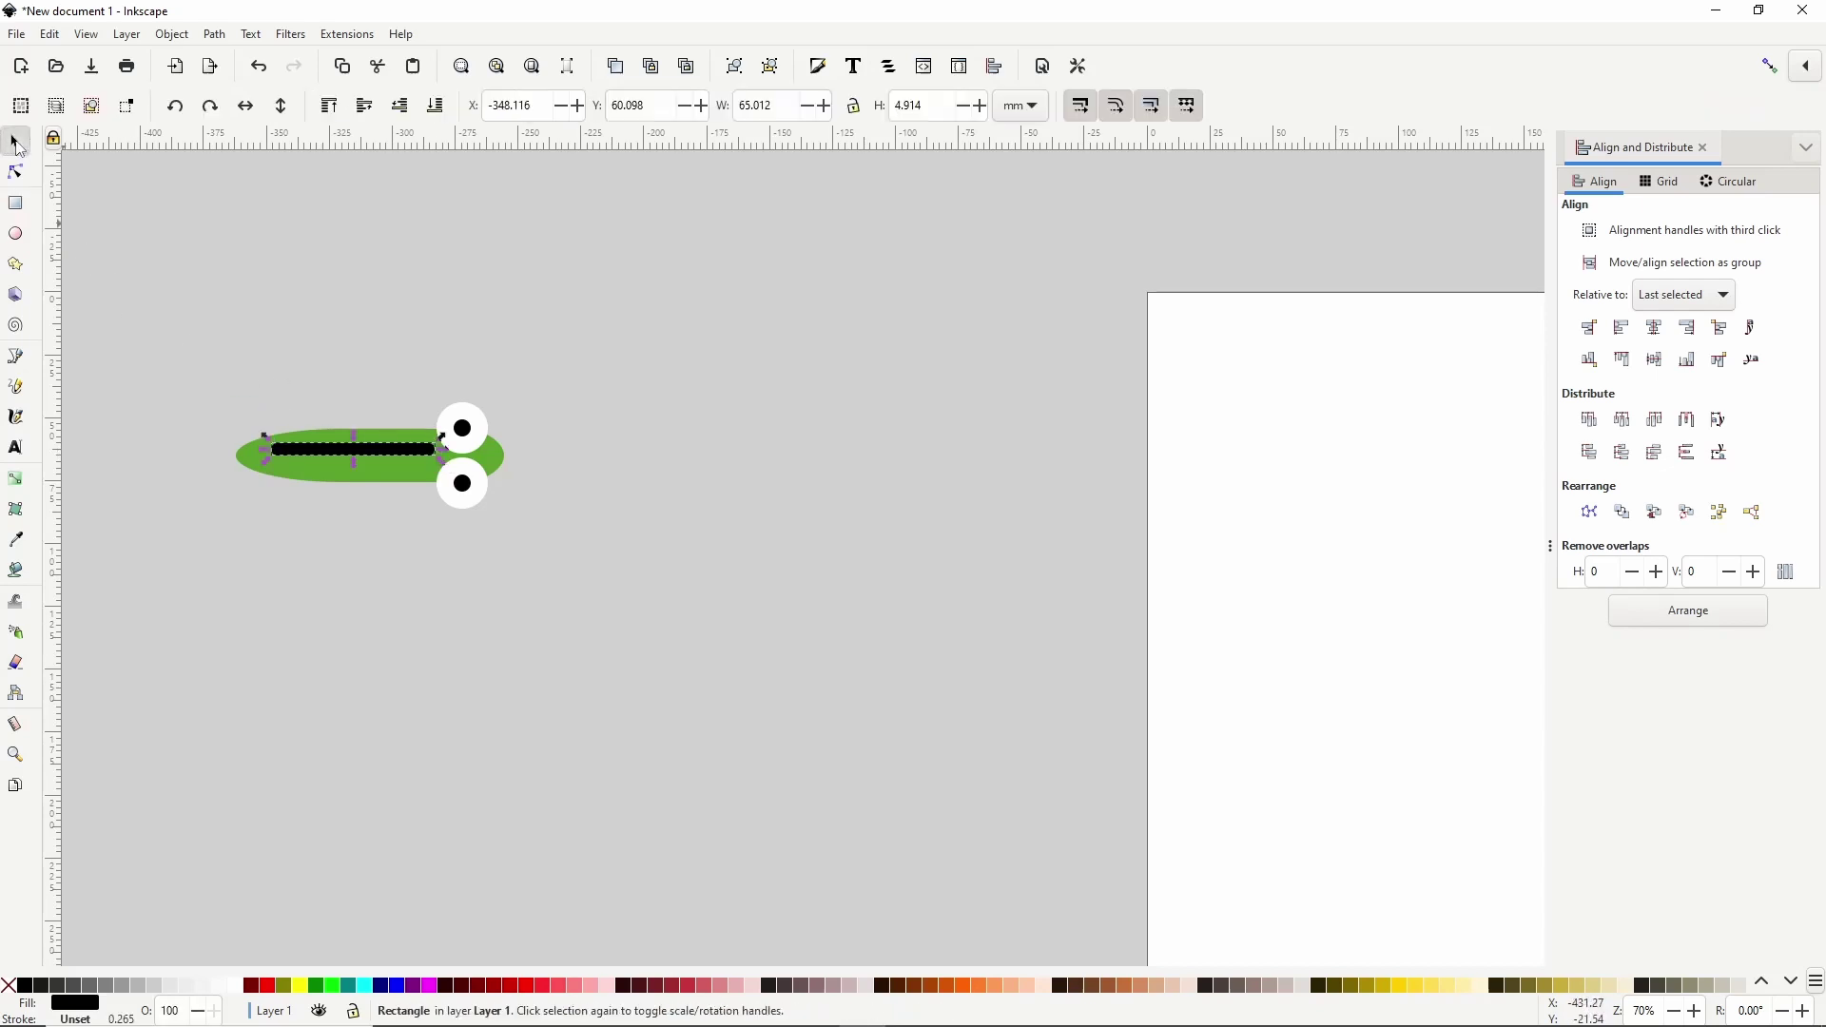
left_click(326, 485, "shift")
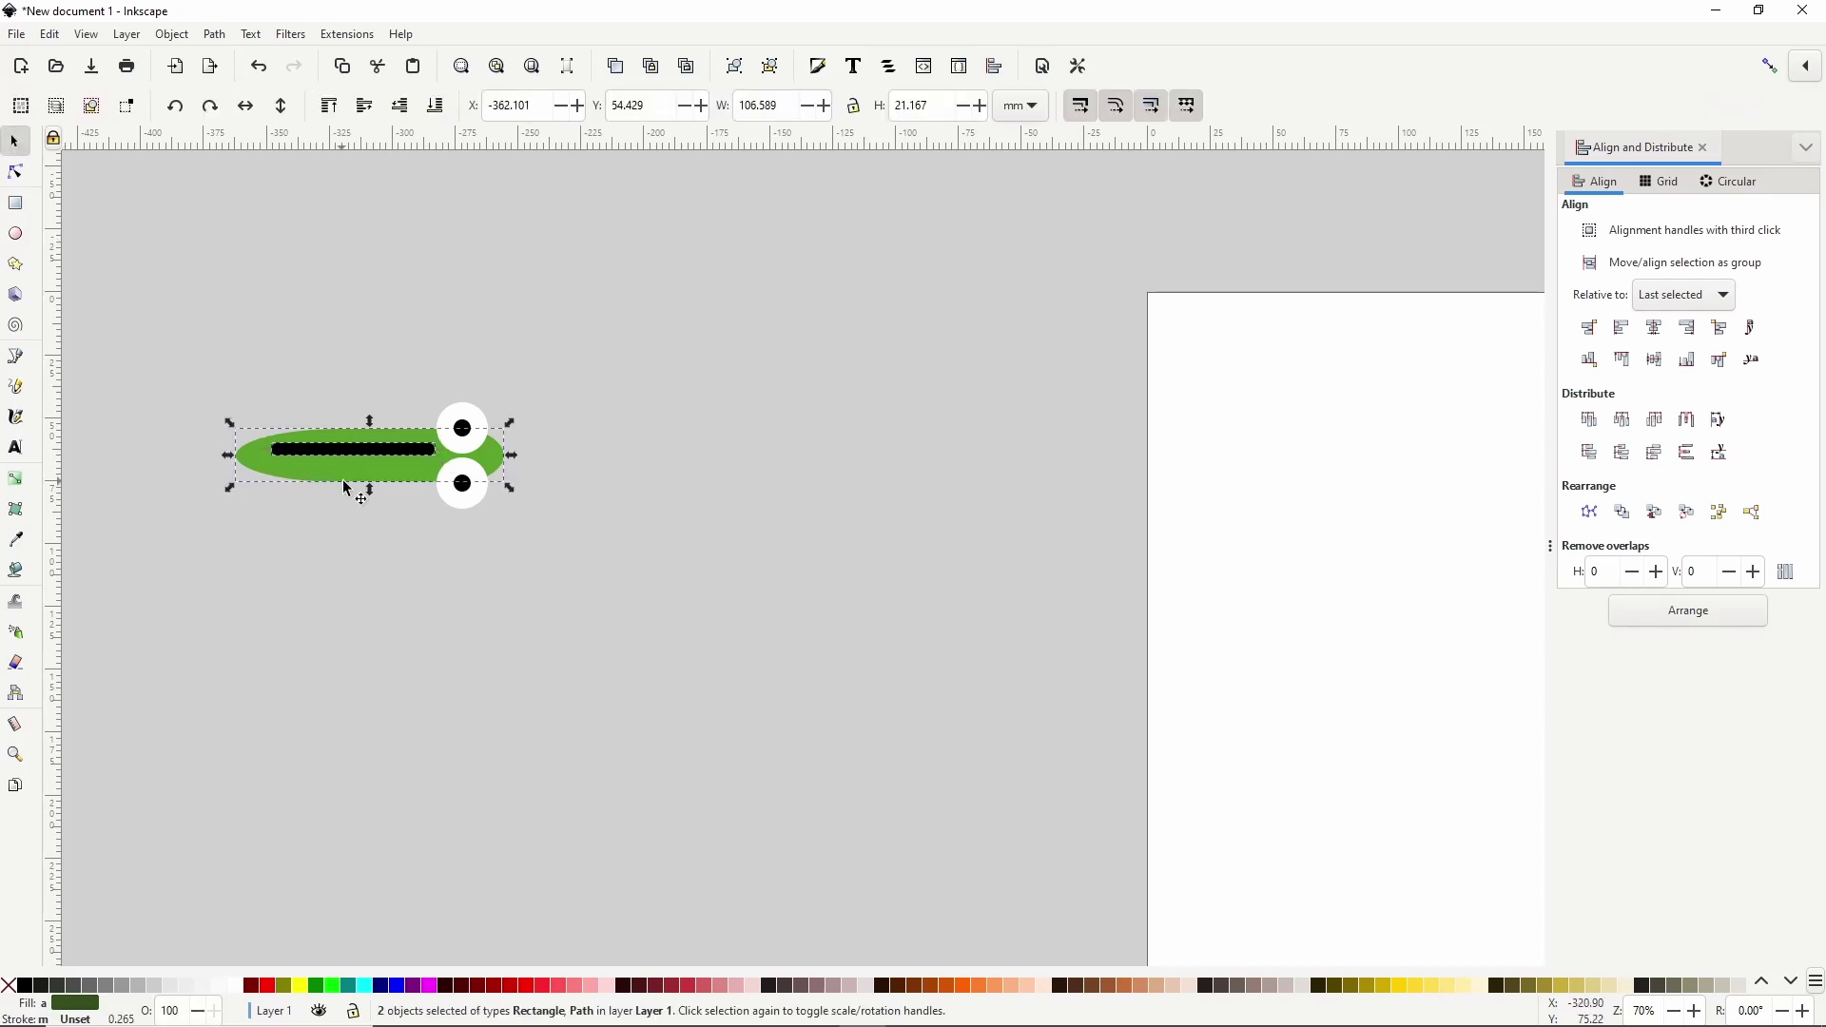
left_click(1654, 360)
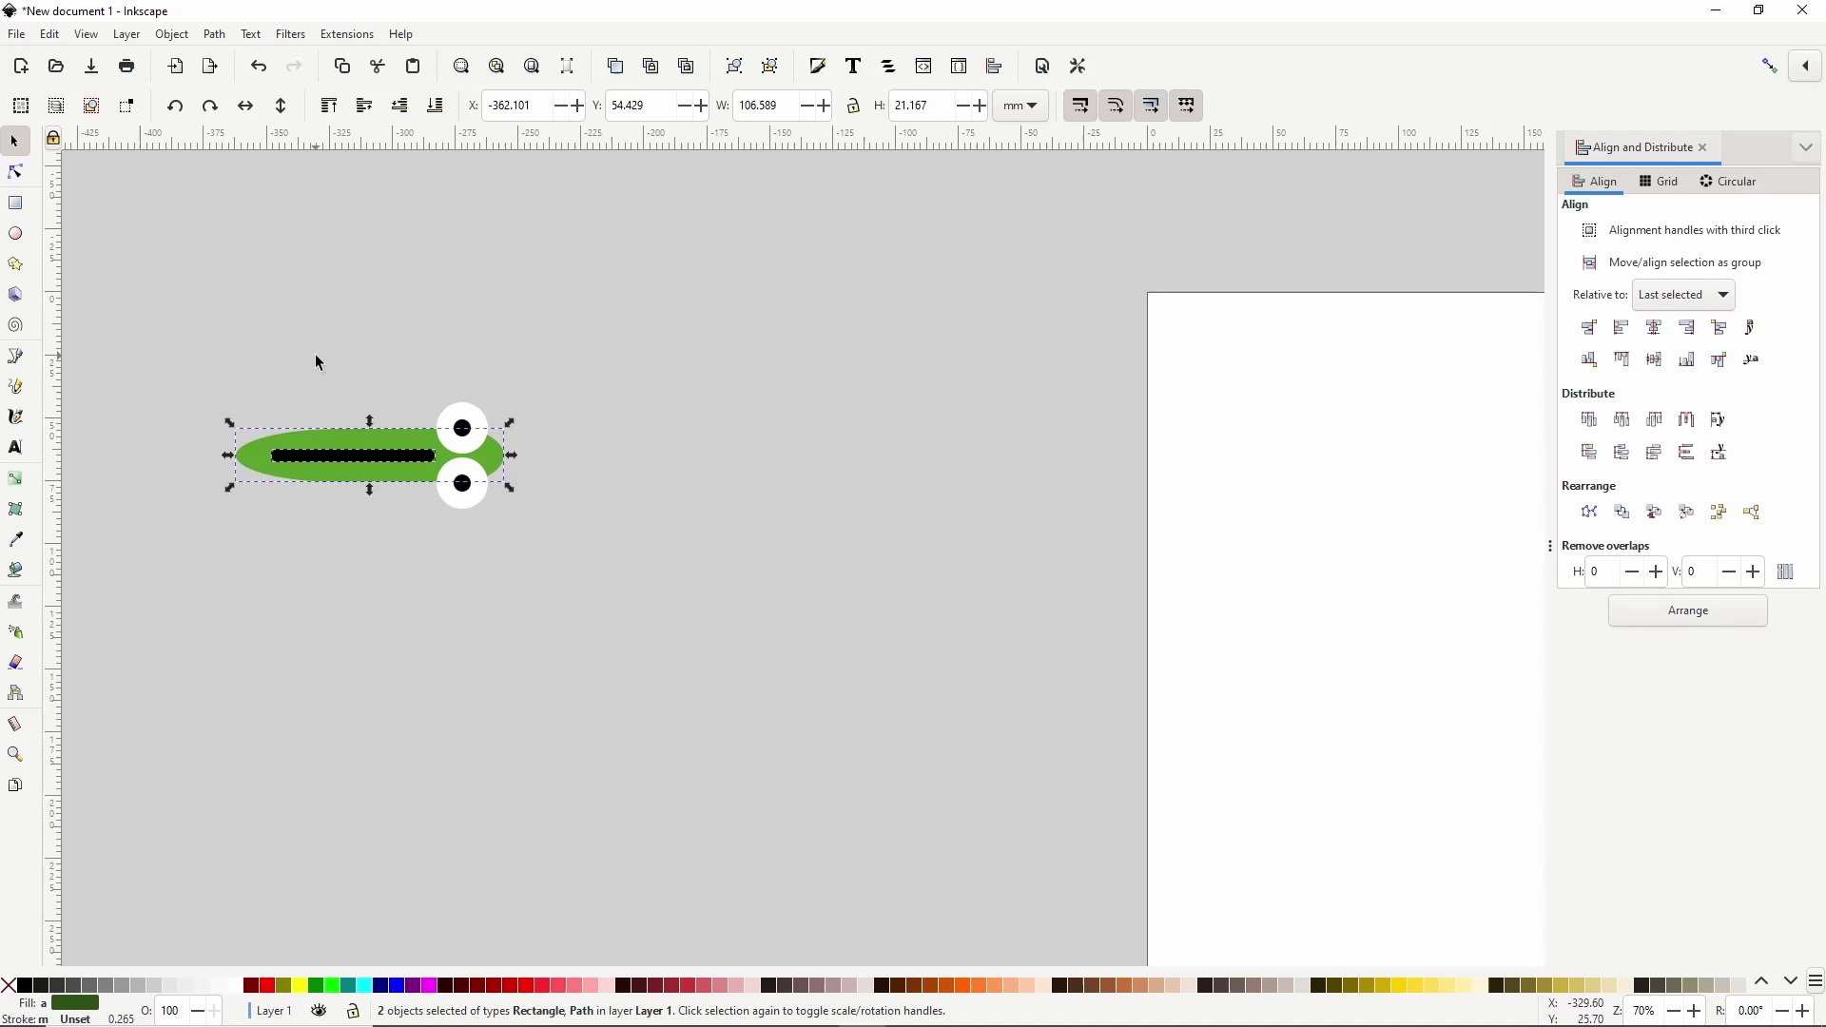
Draw a small red rectangle with sharp corners at the snake's snout.
left_click(208, 306)
left_click(15, 203)
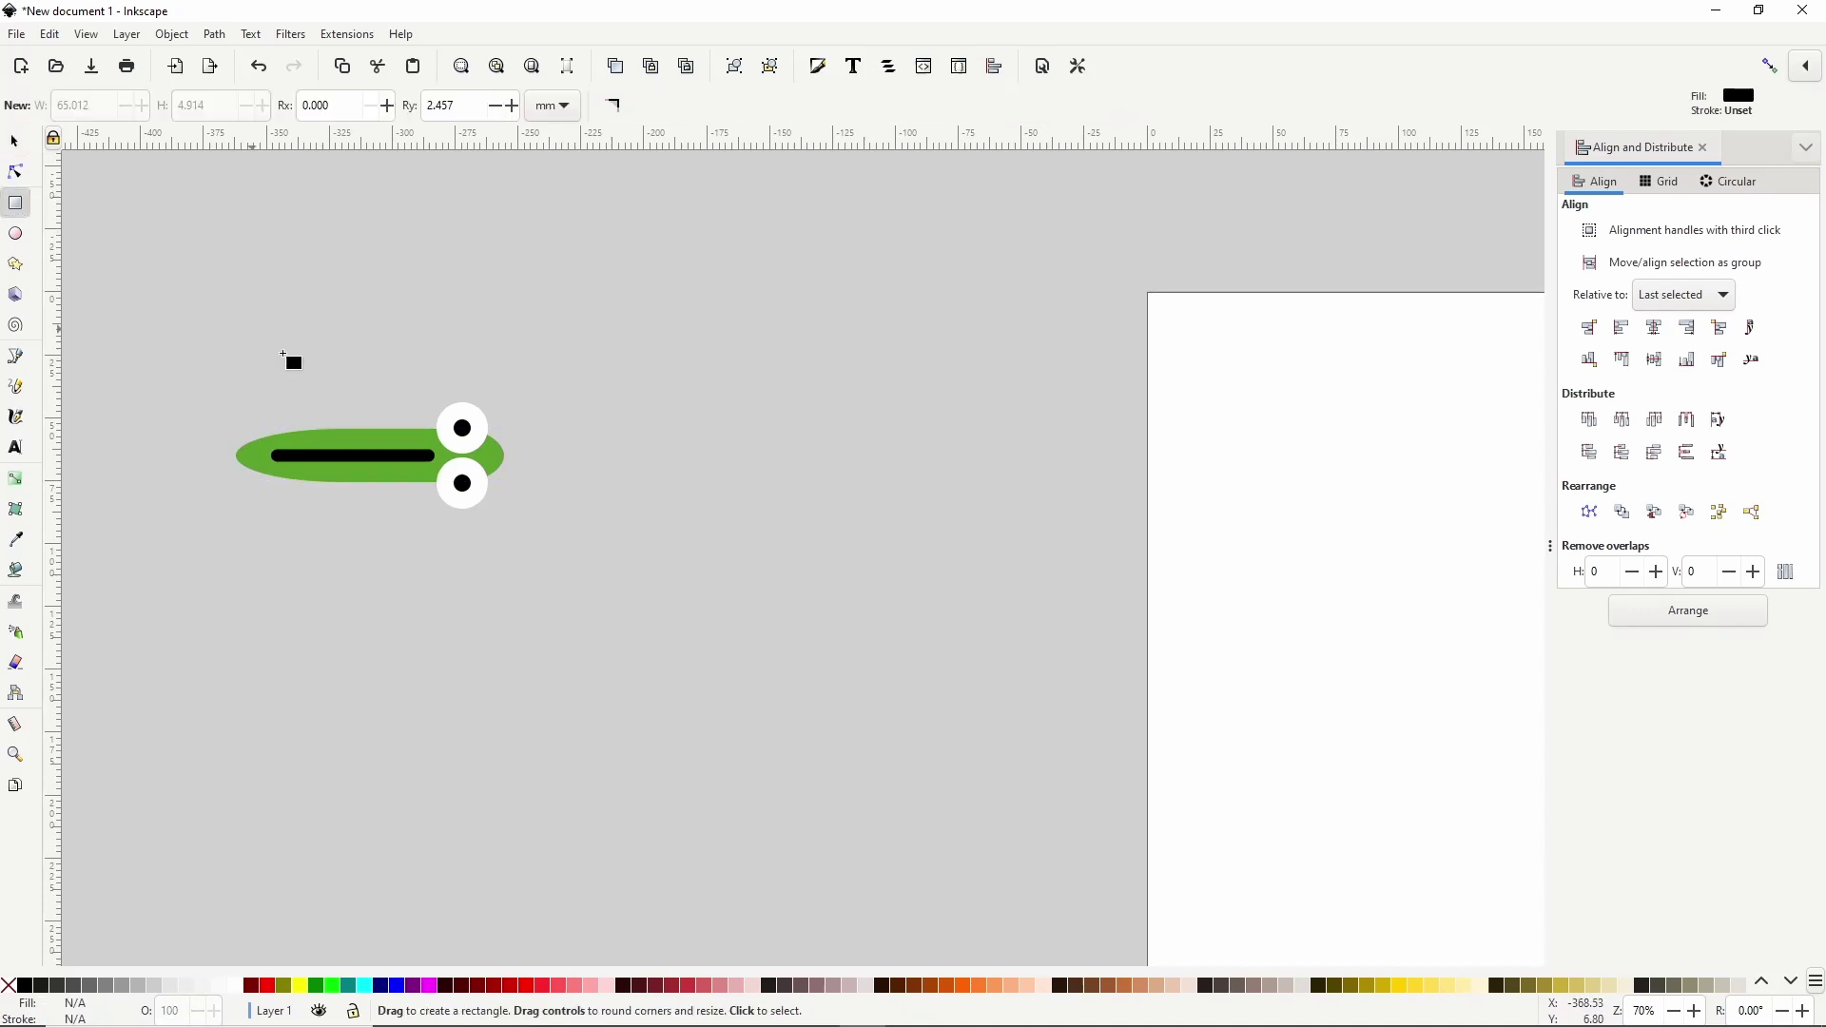
left_click_drag(497, 449, 536, 464)
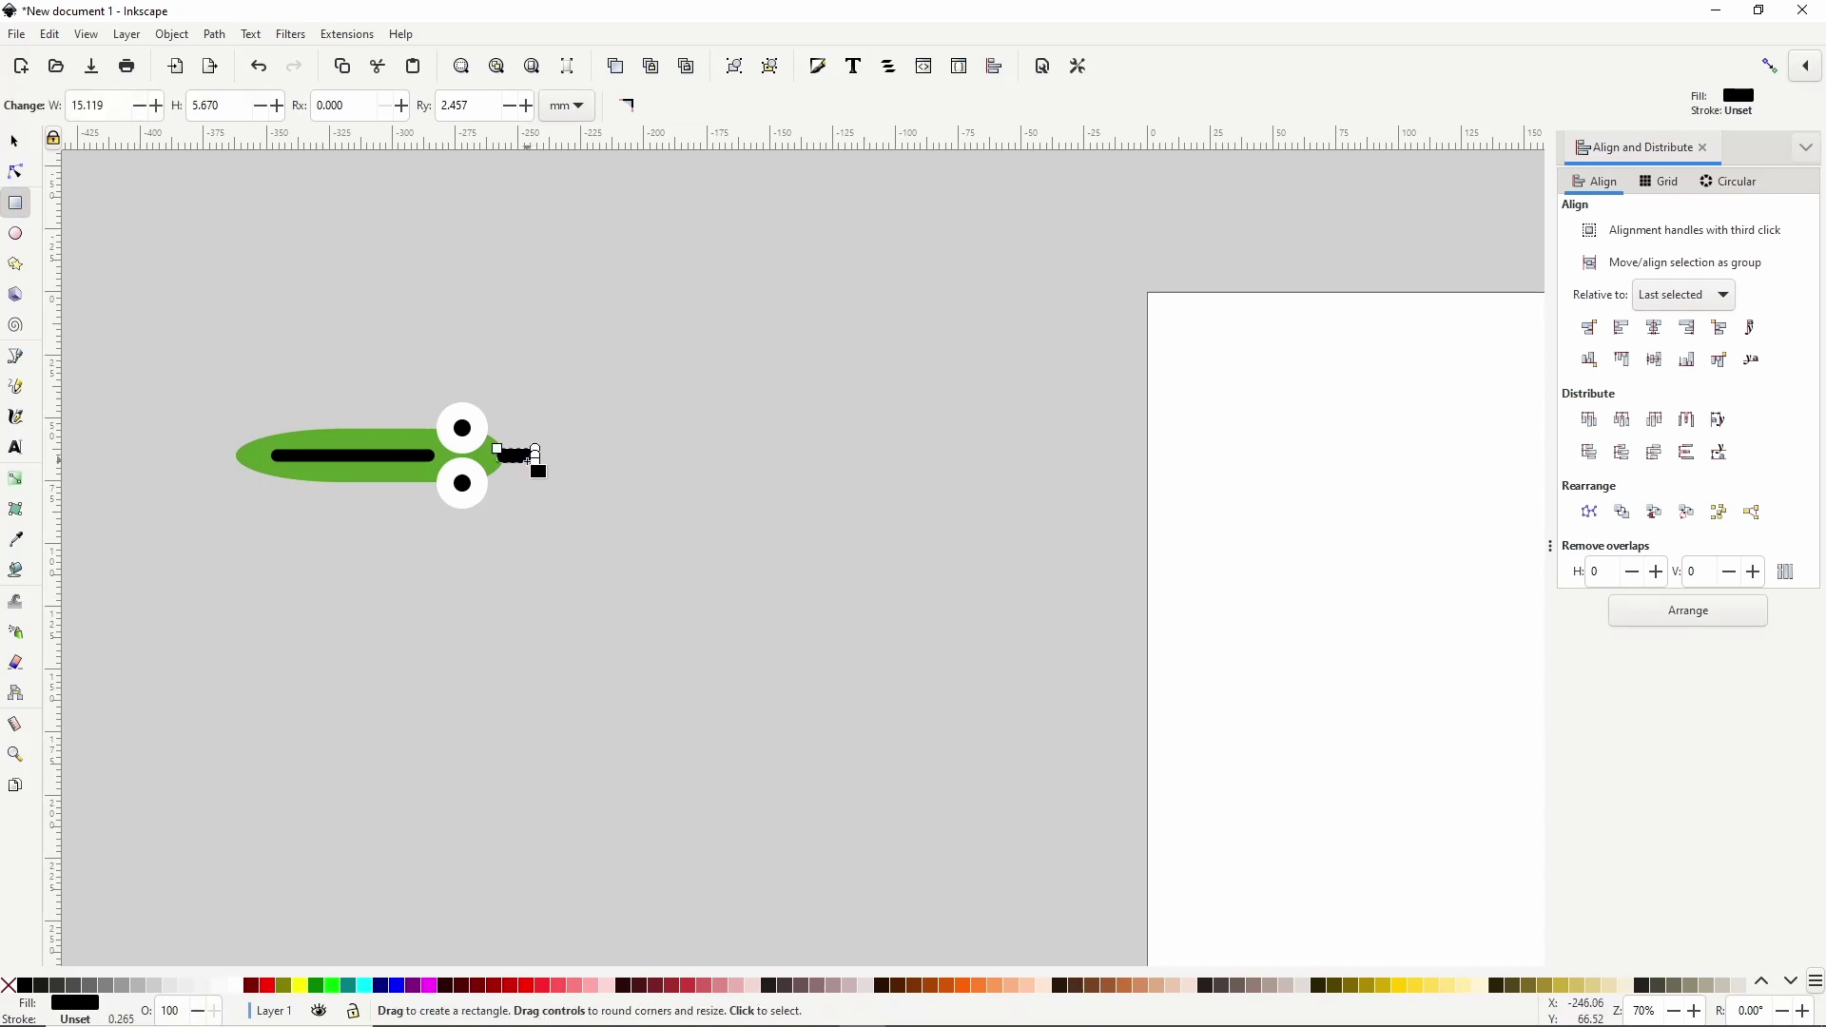
left_click(267, 989)
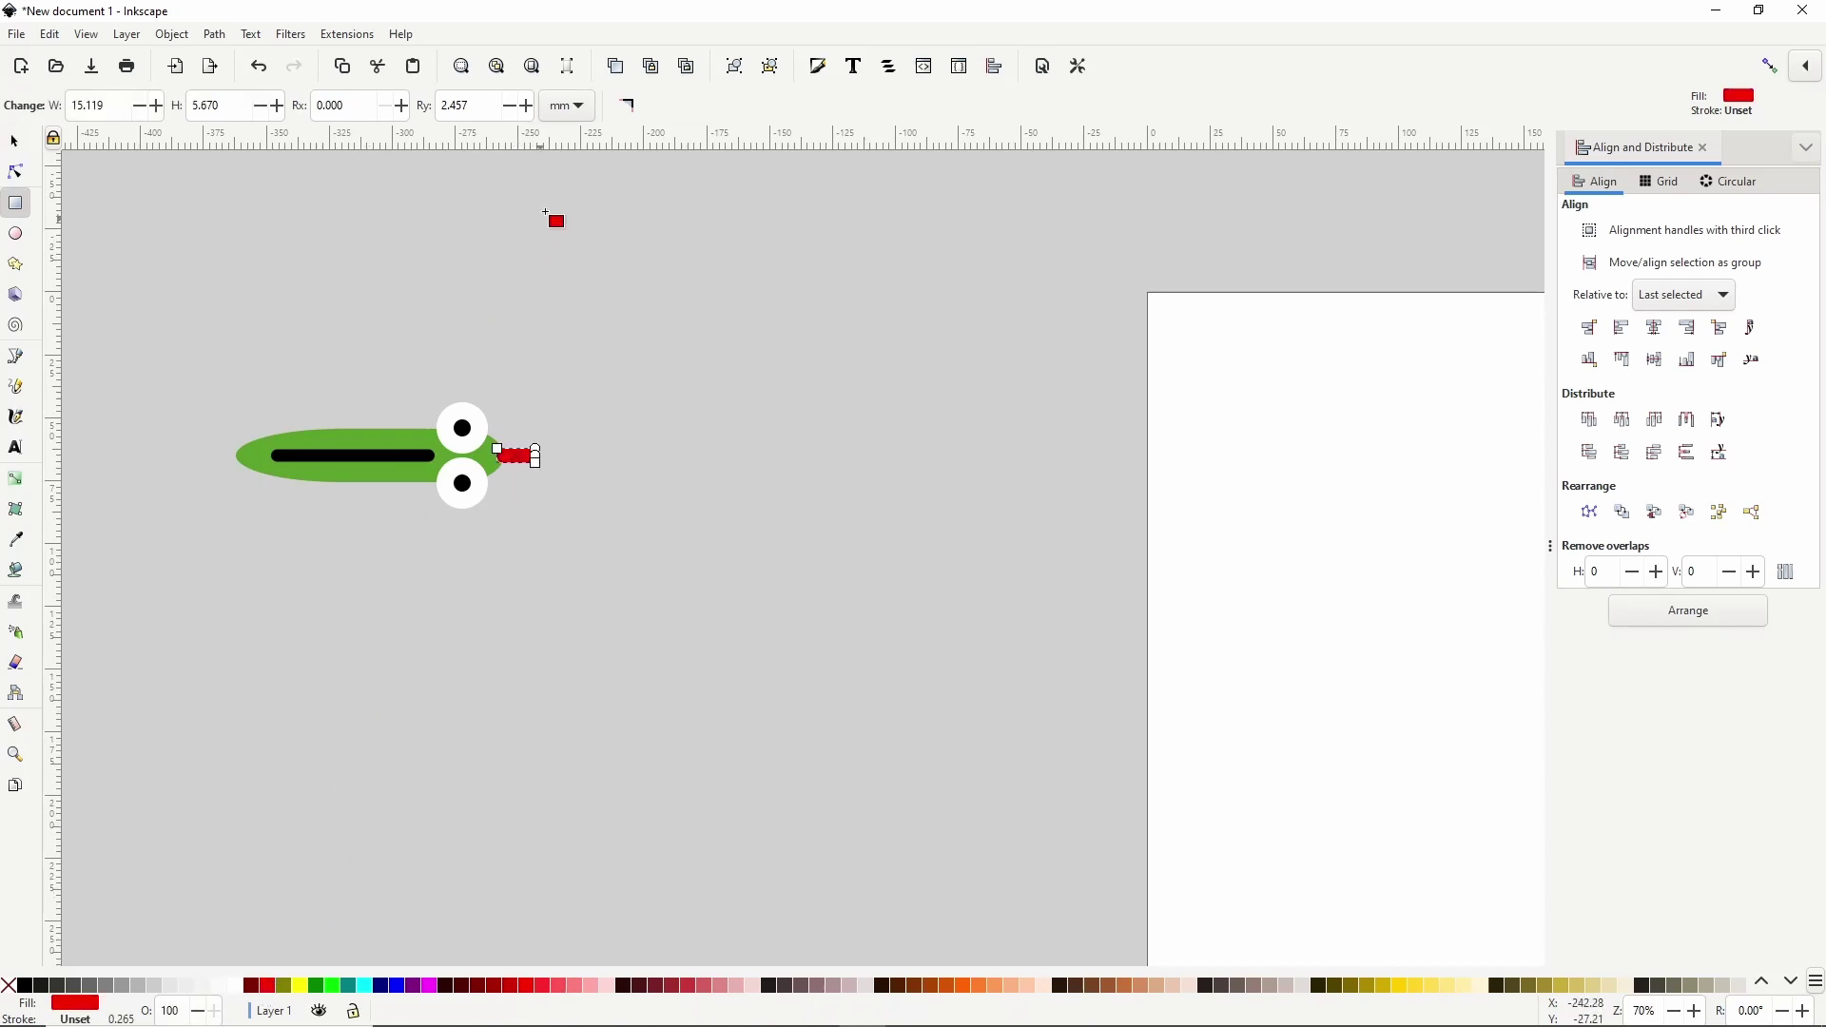
left_click(628, 107)
Convert the red rectangle to a path and pull a new middle tip node inward into a slim fork.
left_click(215, 35)
left_click(232, 63)
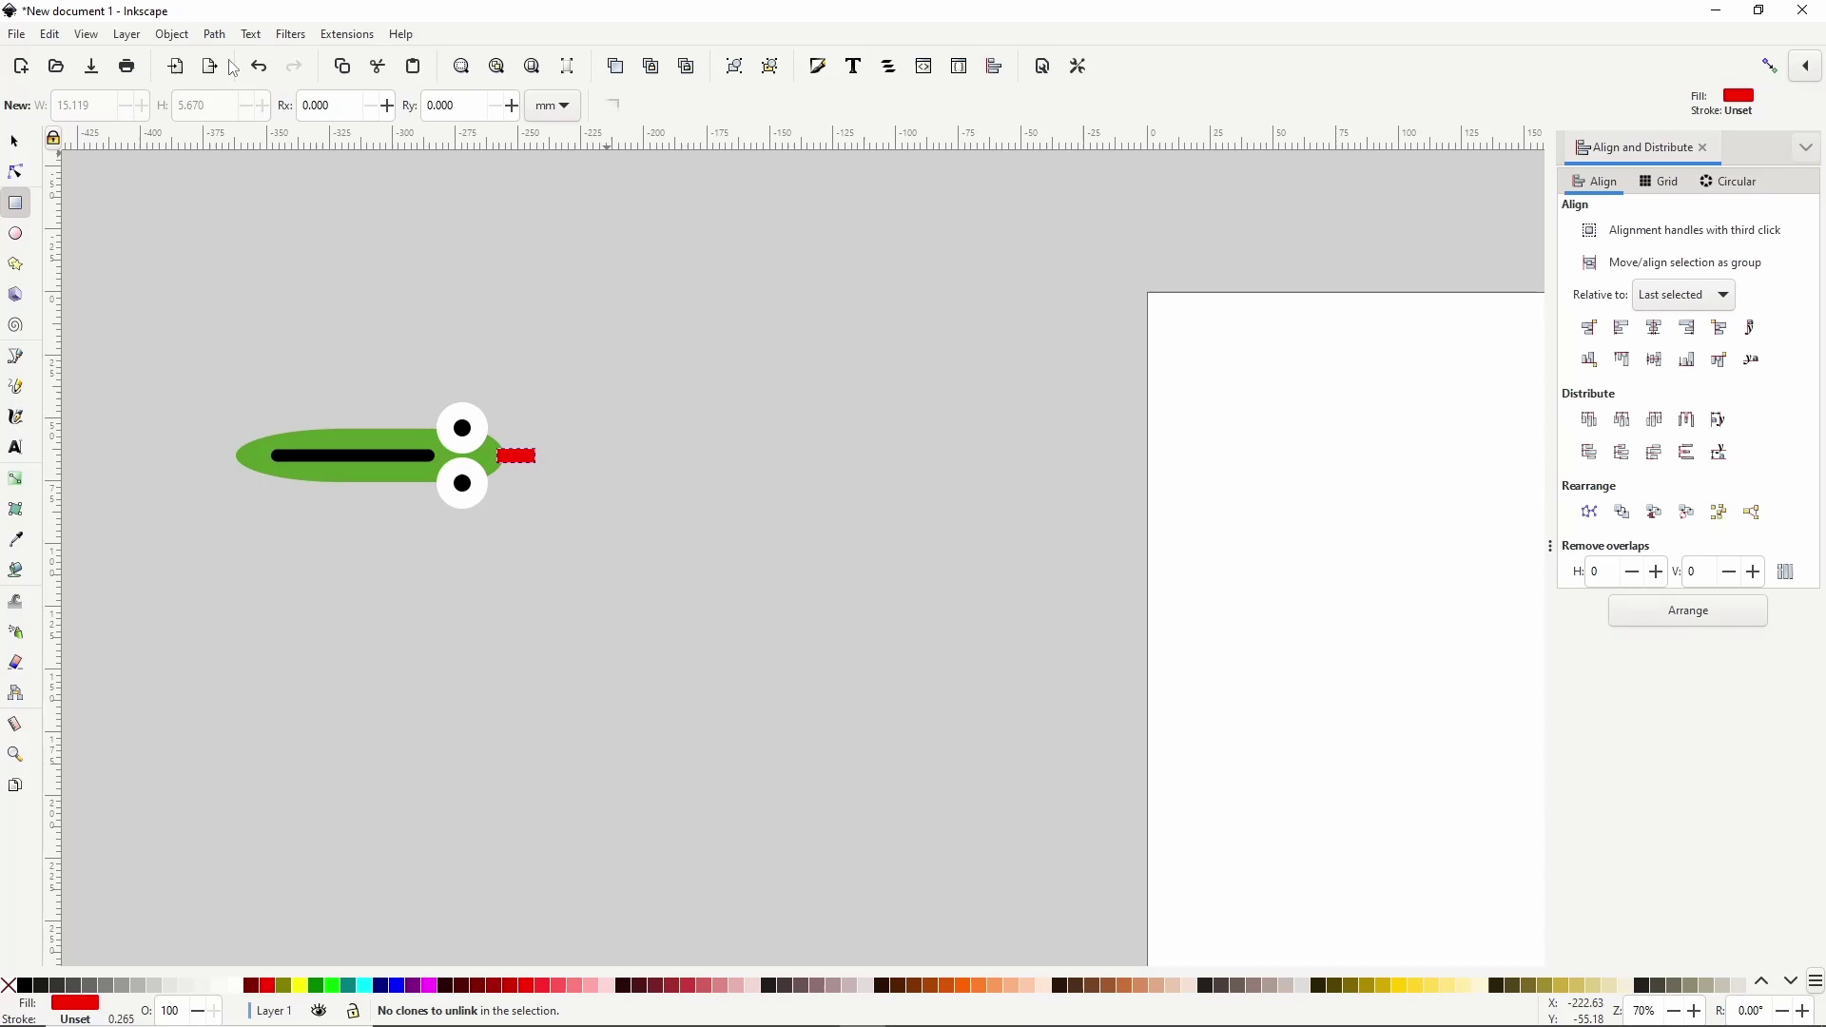
left_click(15, 174)
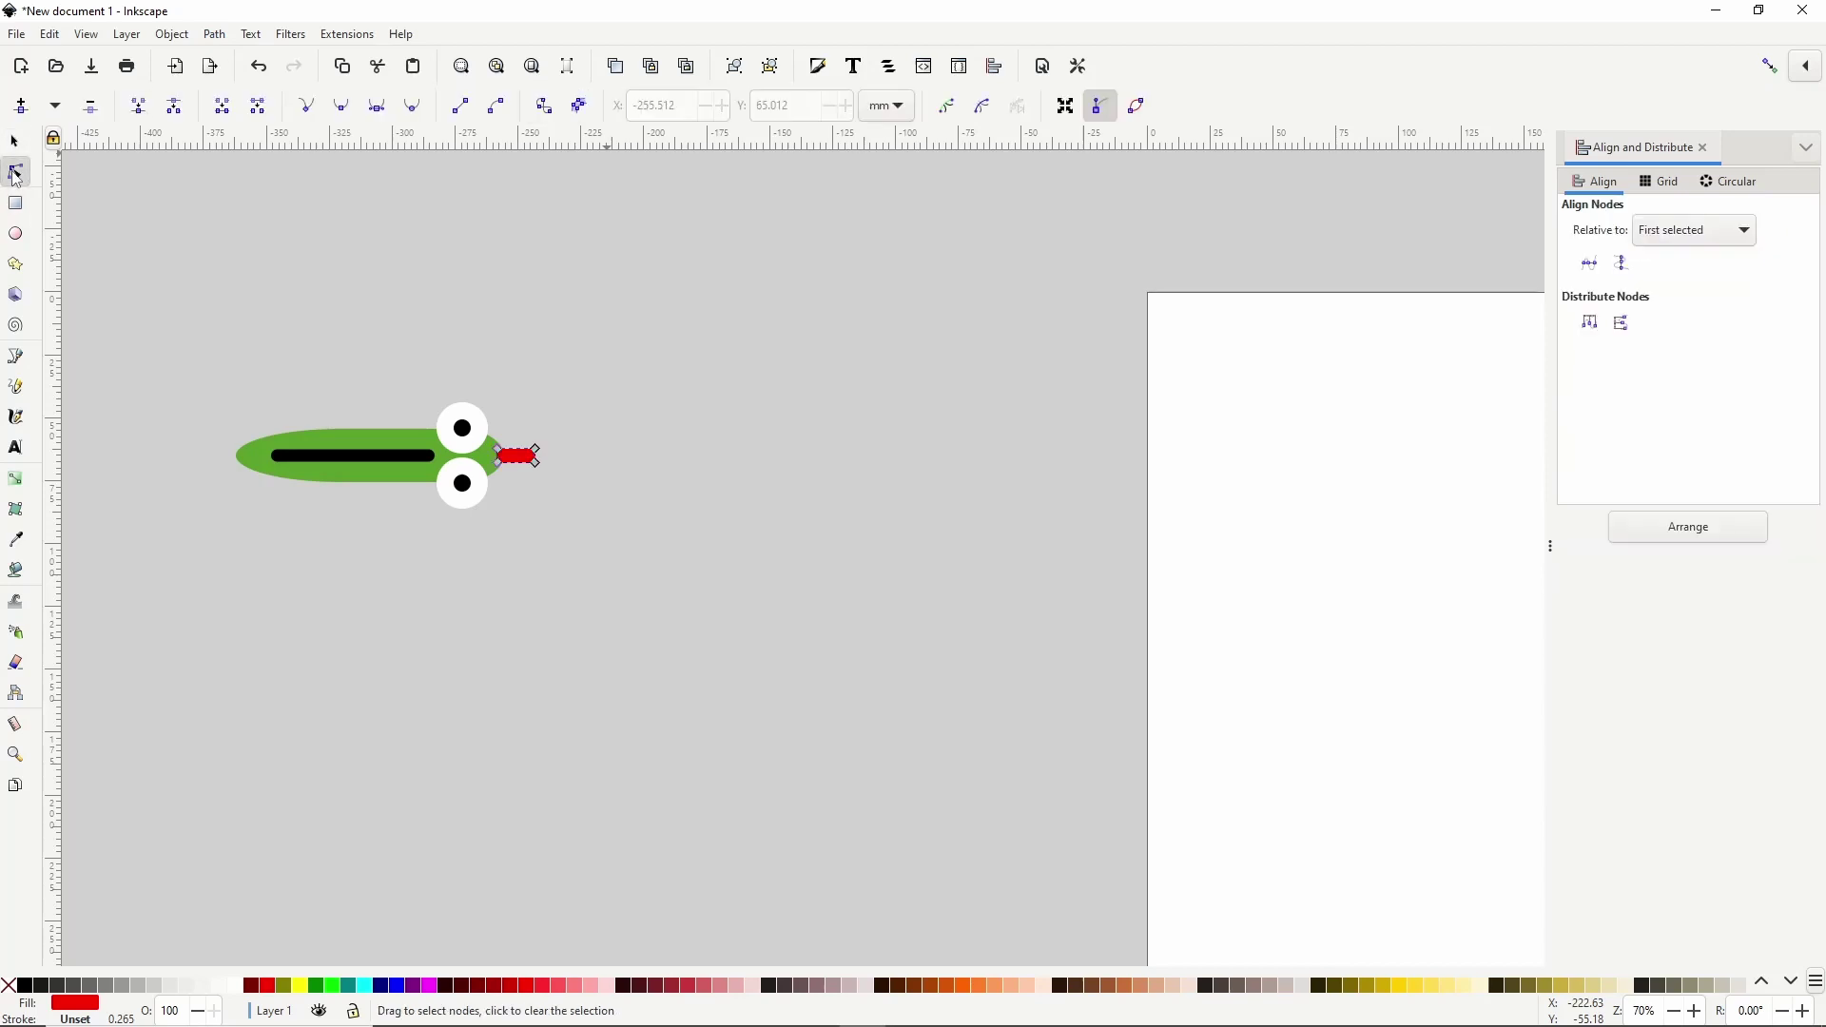
scroll(518, 414, "up", 1)
scroll(571, 423, "left", 2)
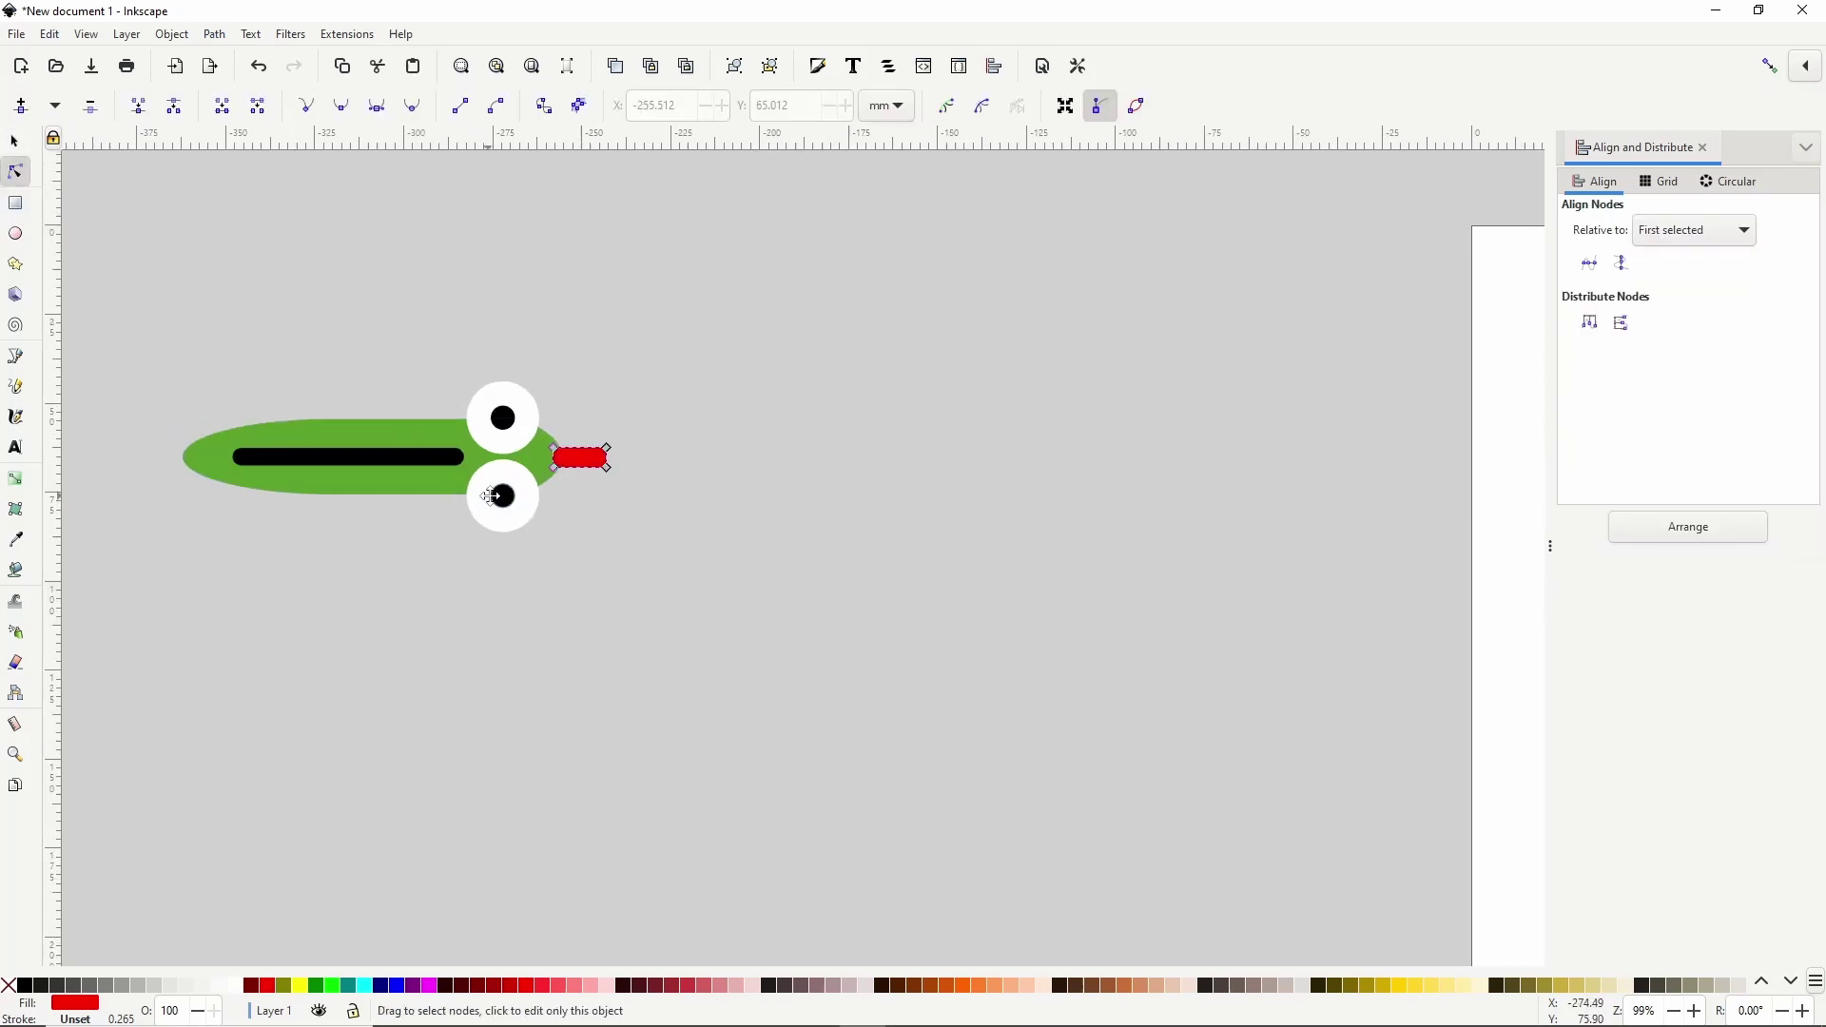
left_click_drag(633, 425, 611, 492)
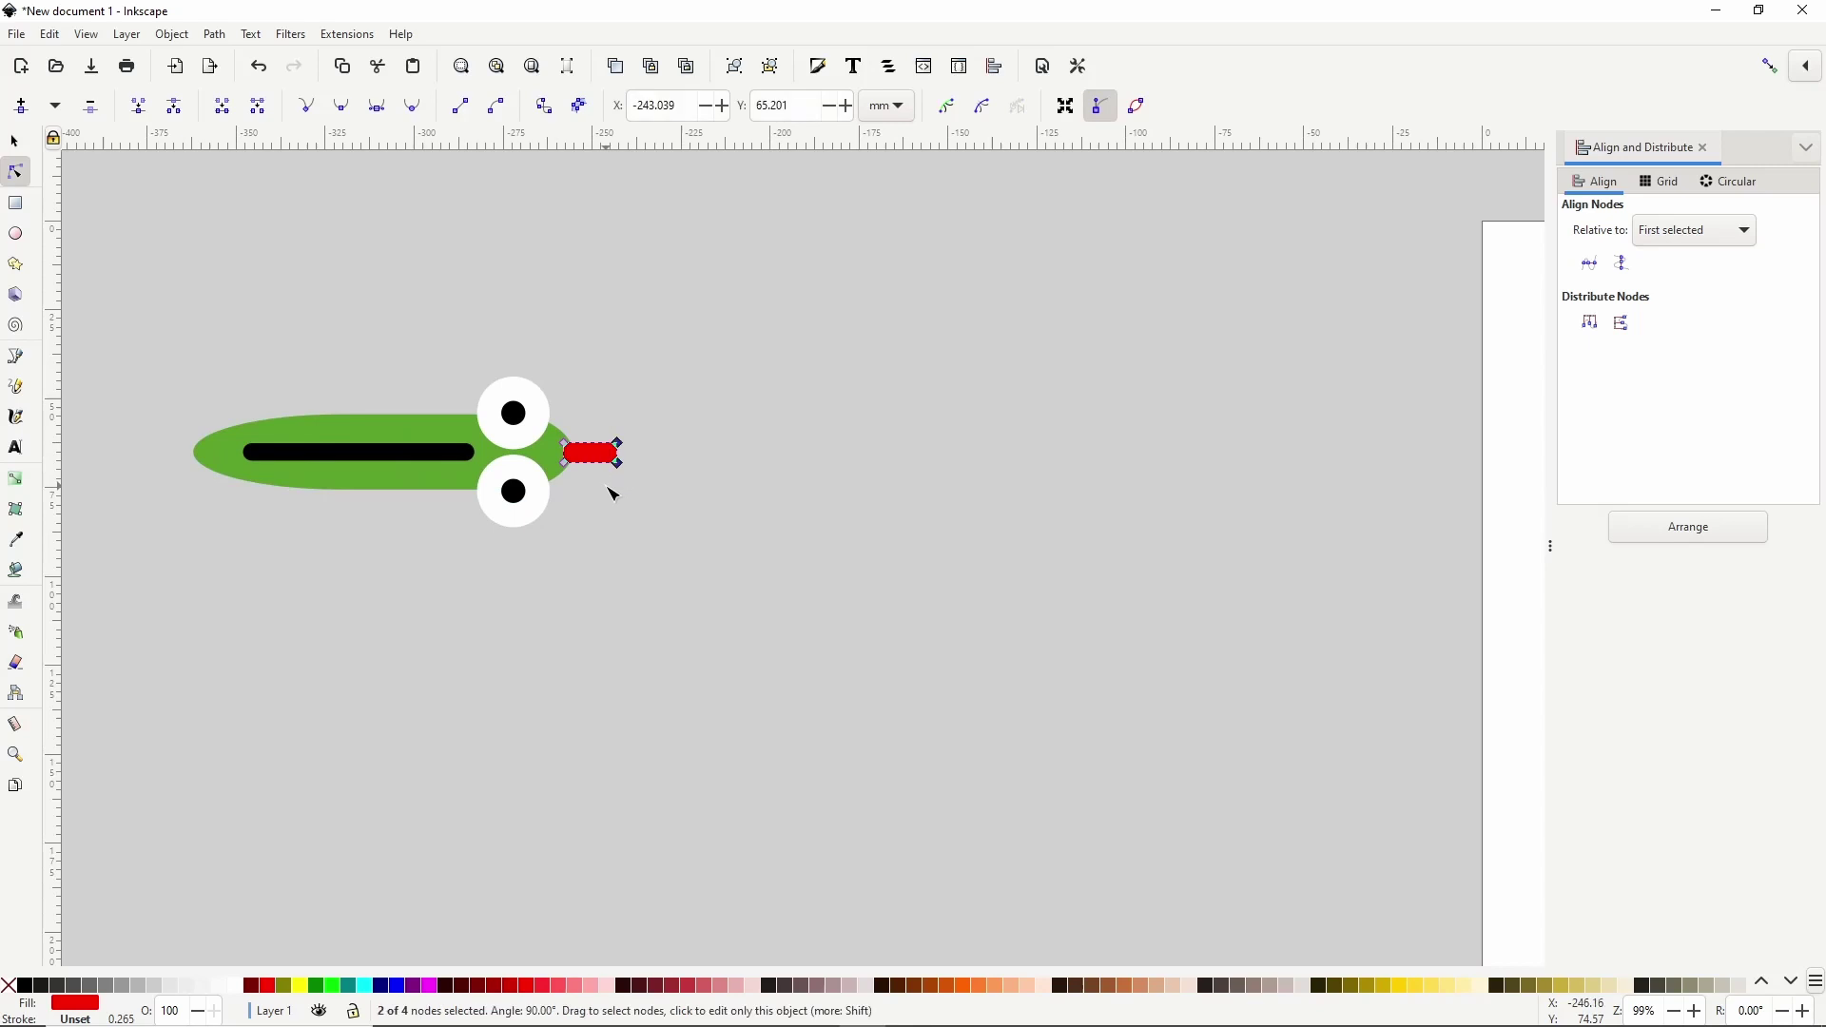
left_click(21, 106)
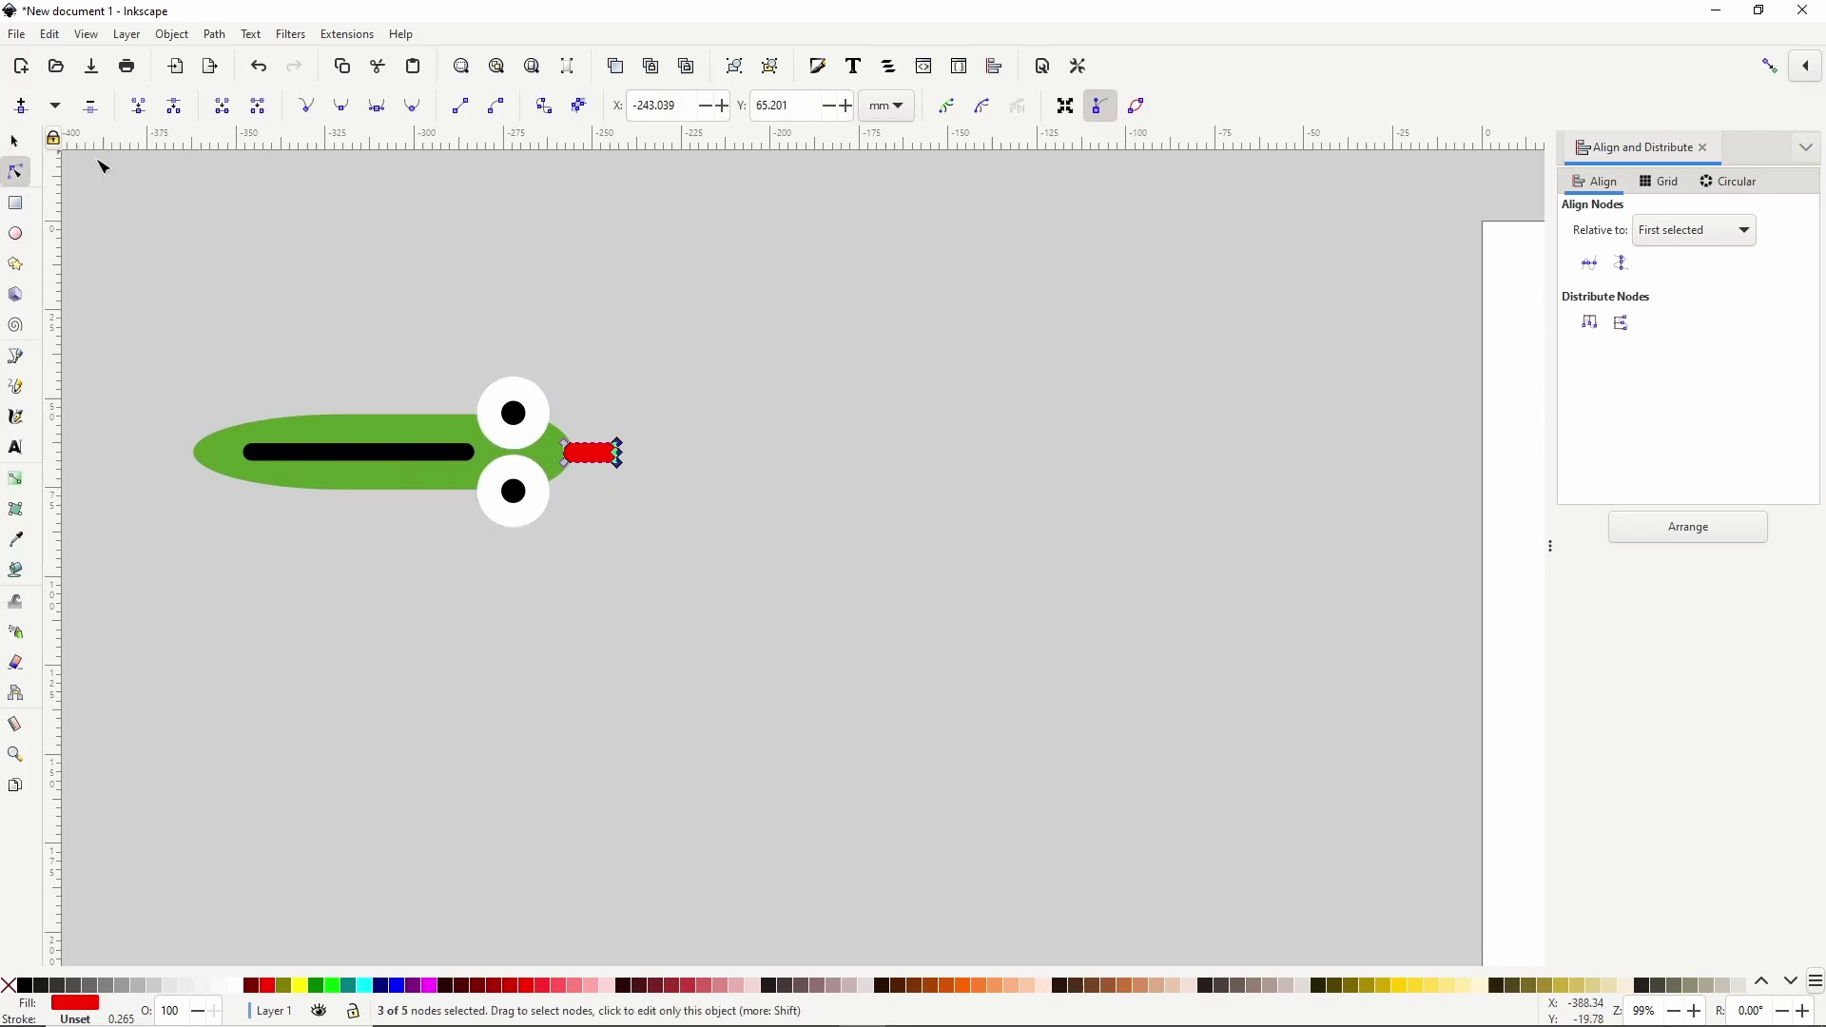
left_click(620, 452)
left_click_drag(620, 453, 559, 484)
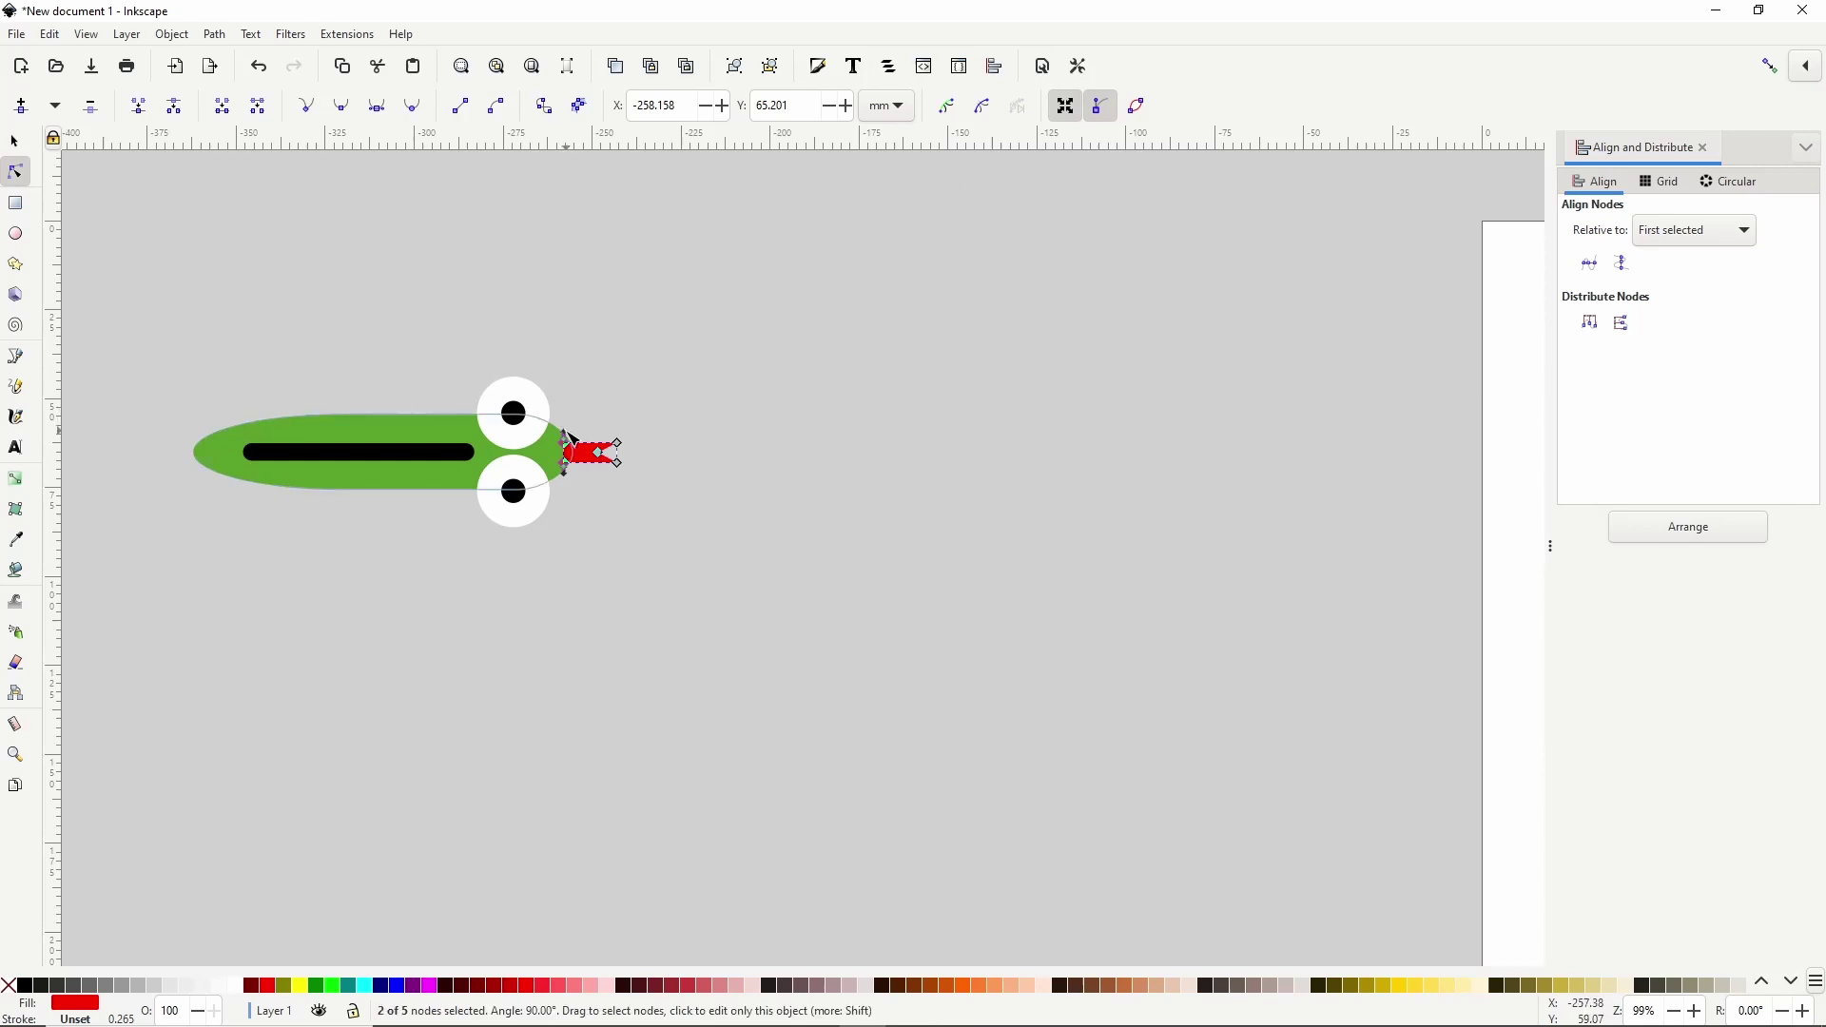
left_click_drag(567, 437, 568, 446)
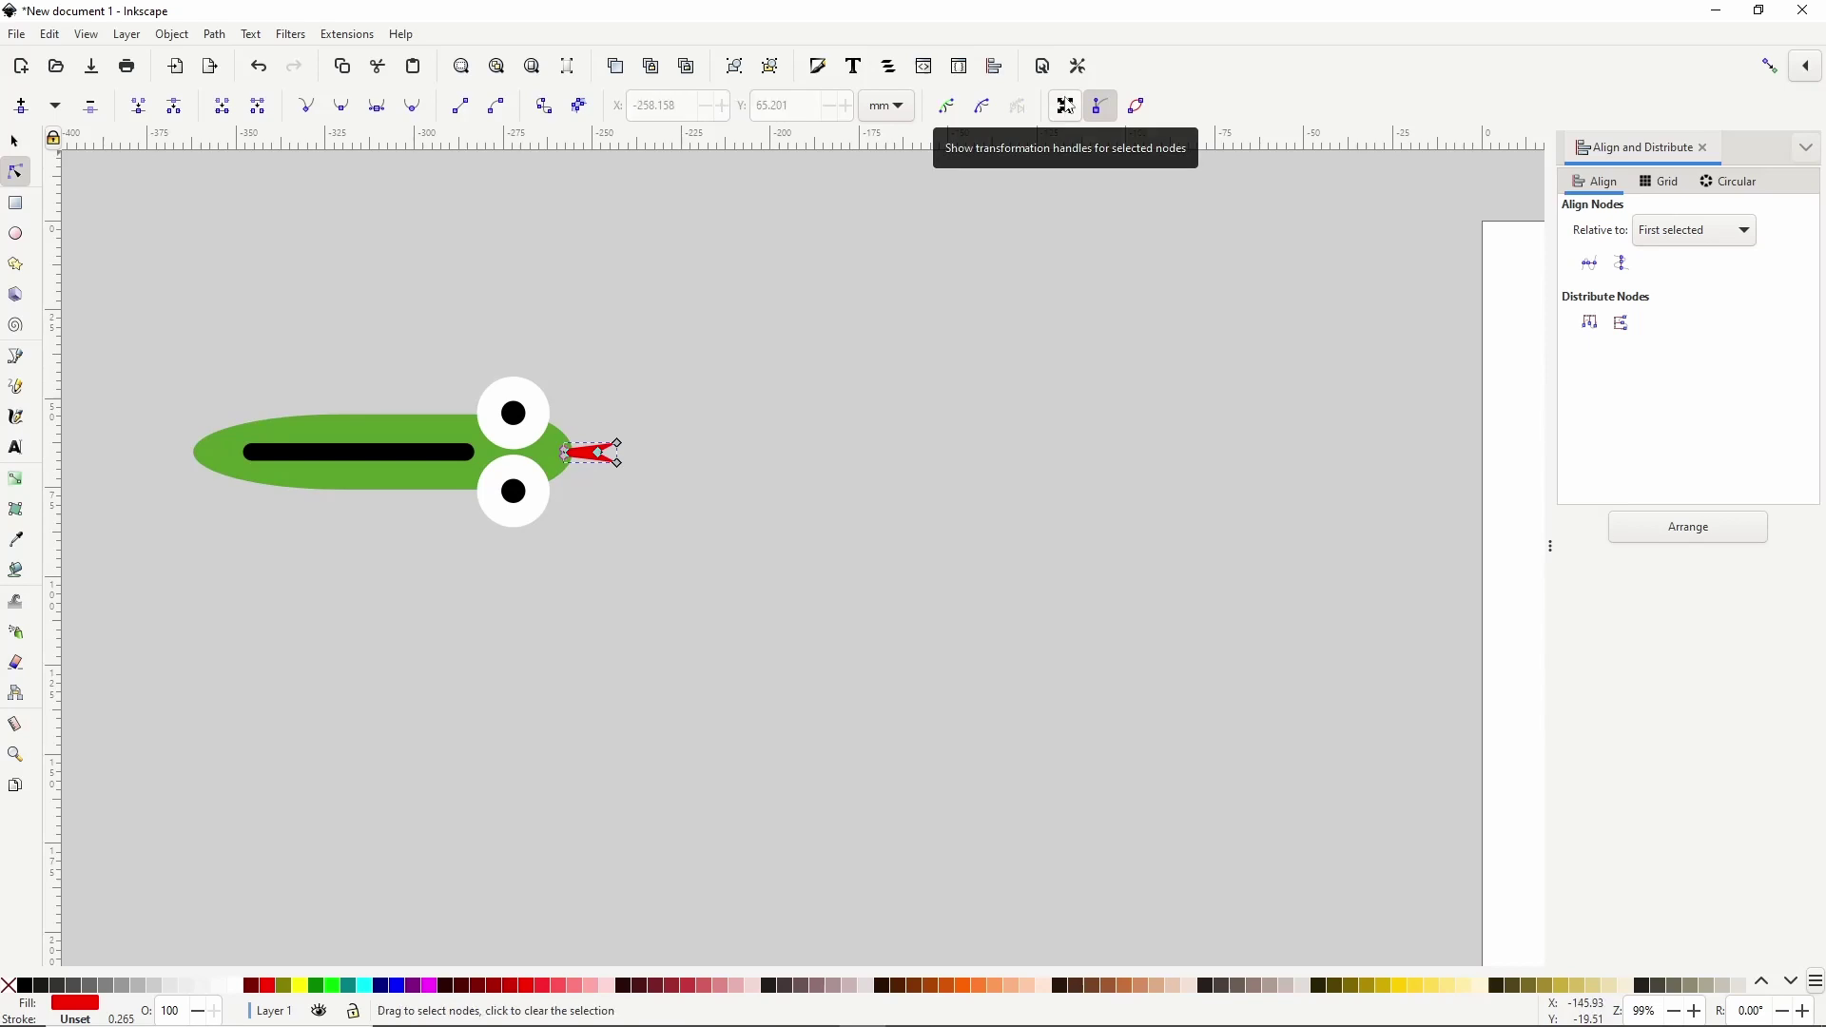
Group the body, stripe, eyes and tongue into one snake head and clone that group.
left_click(19, 148)
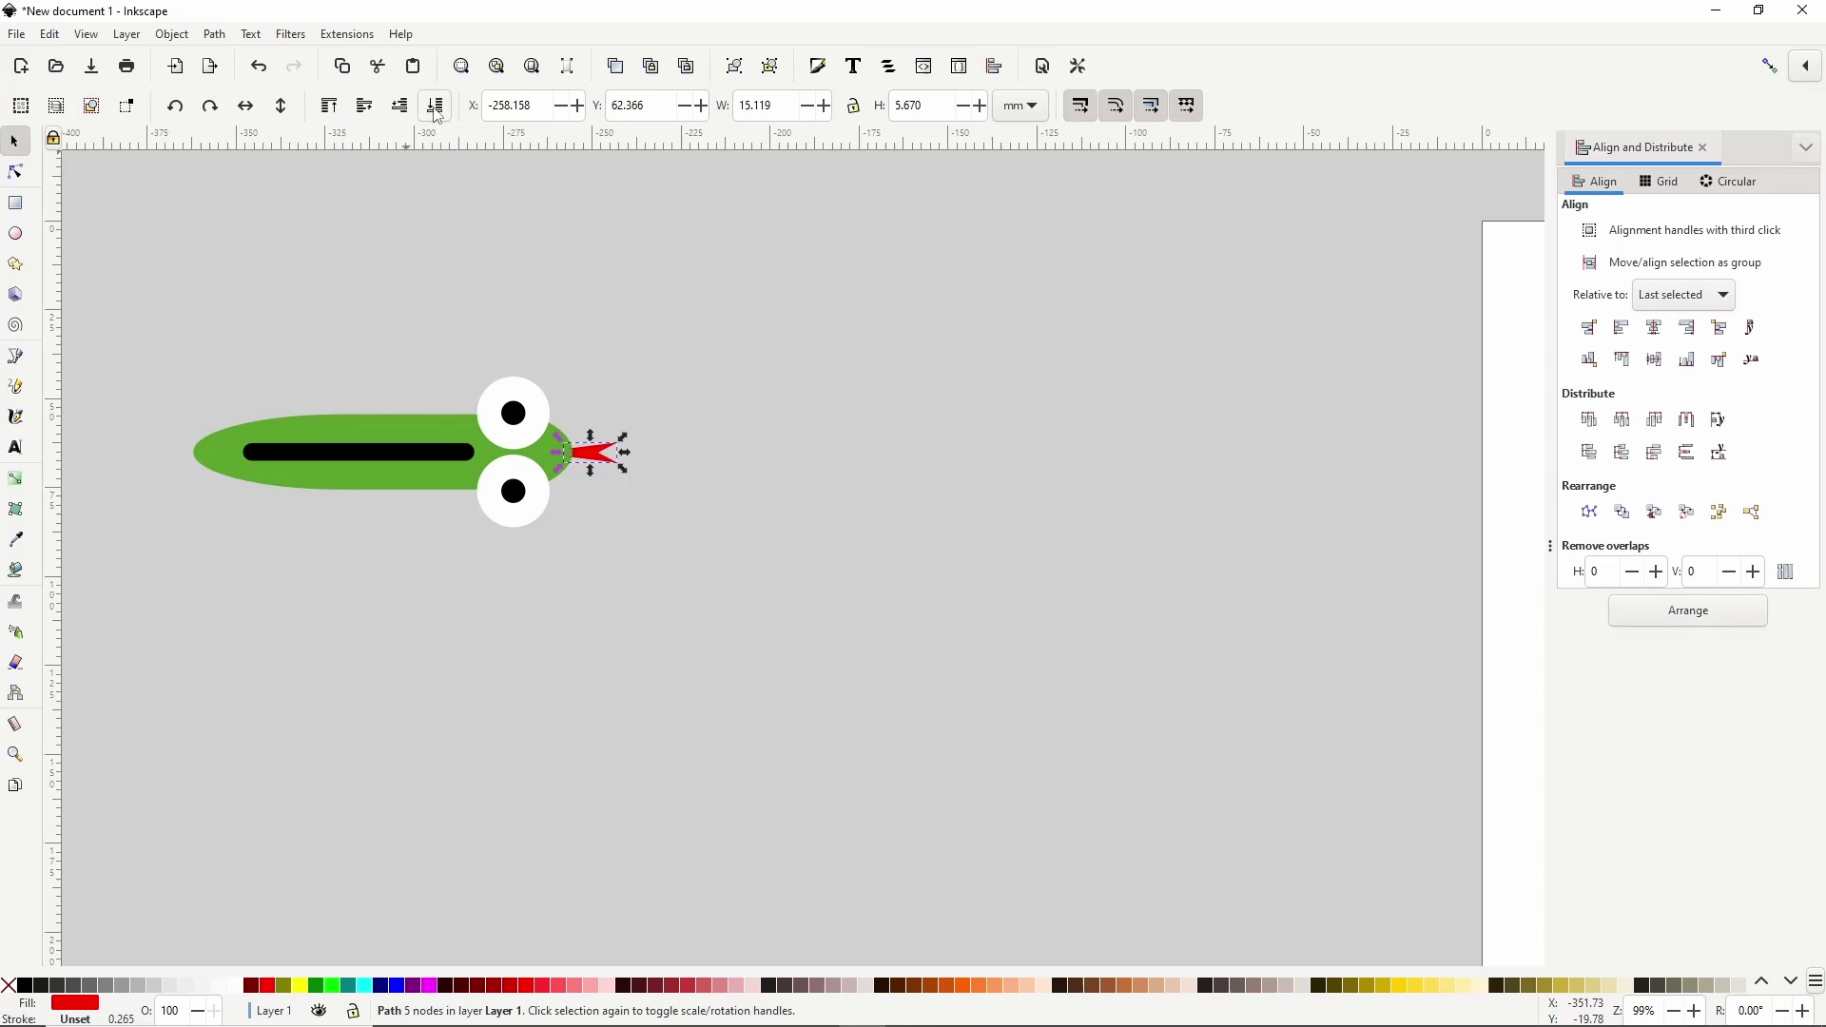
left_click_drag(155, 334, 694, 549)
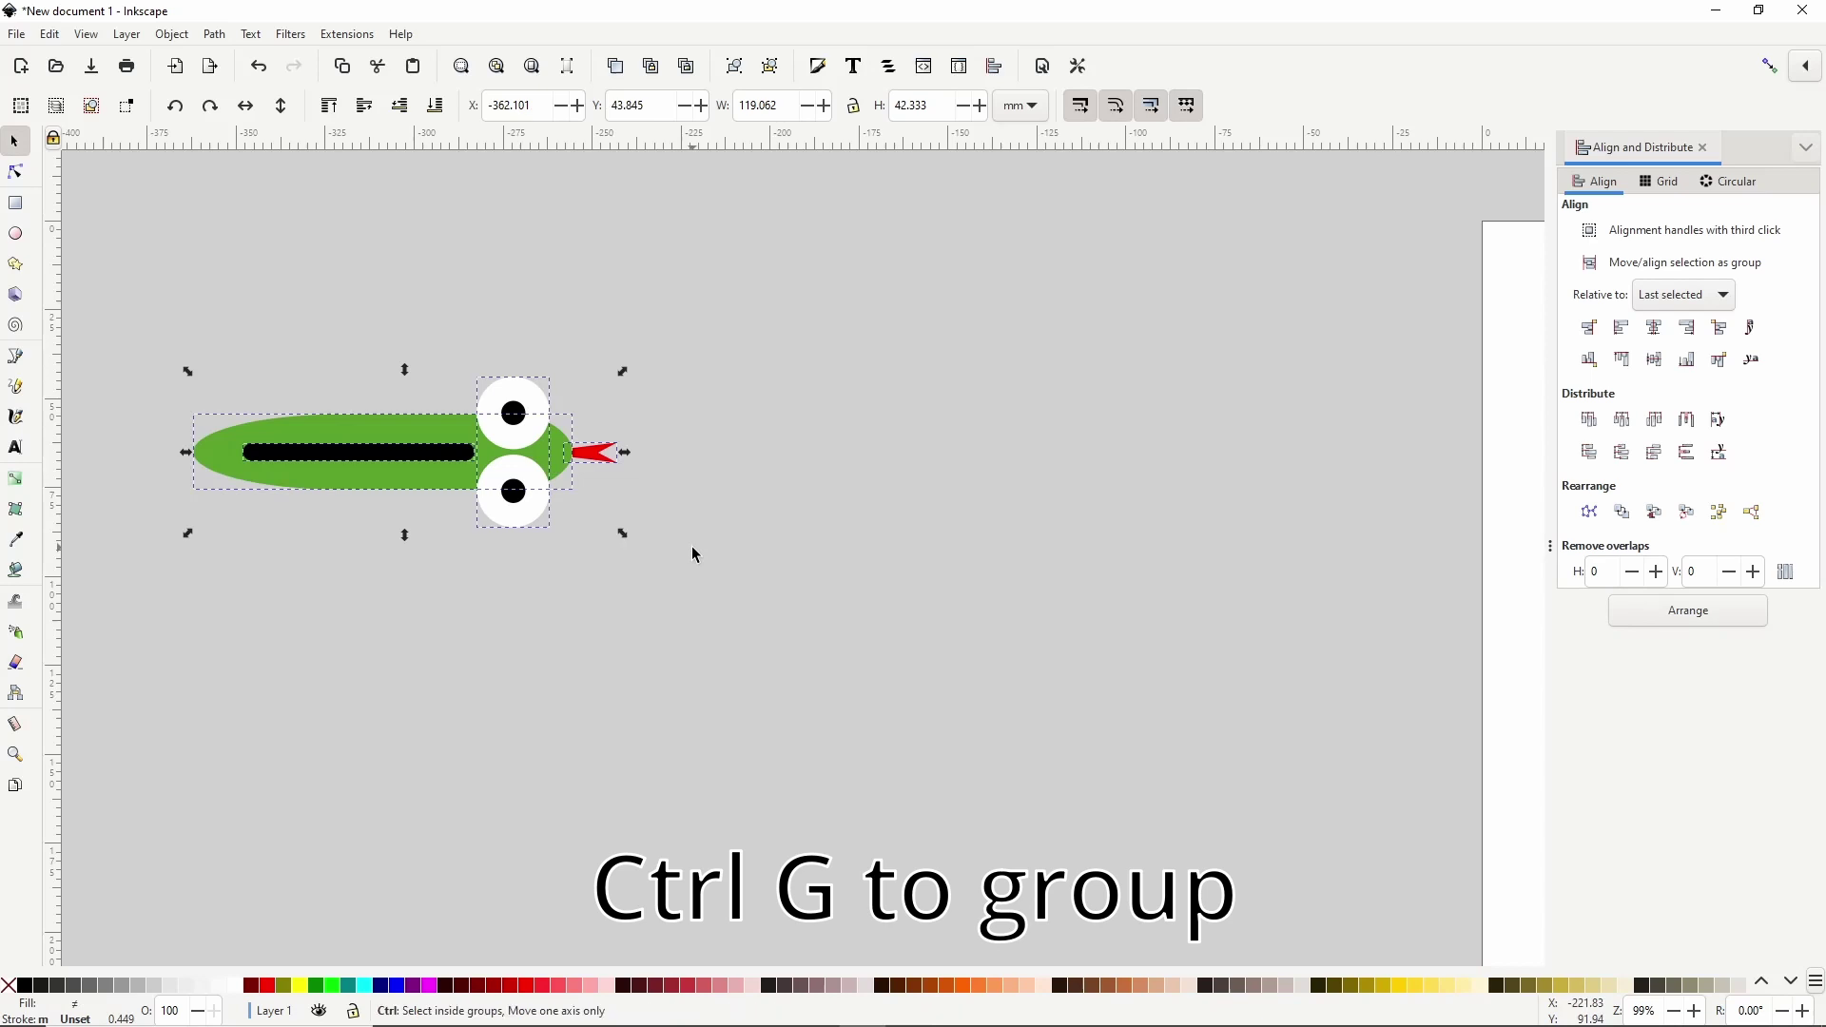
key("ctrl+g")
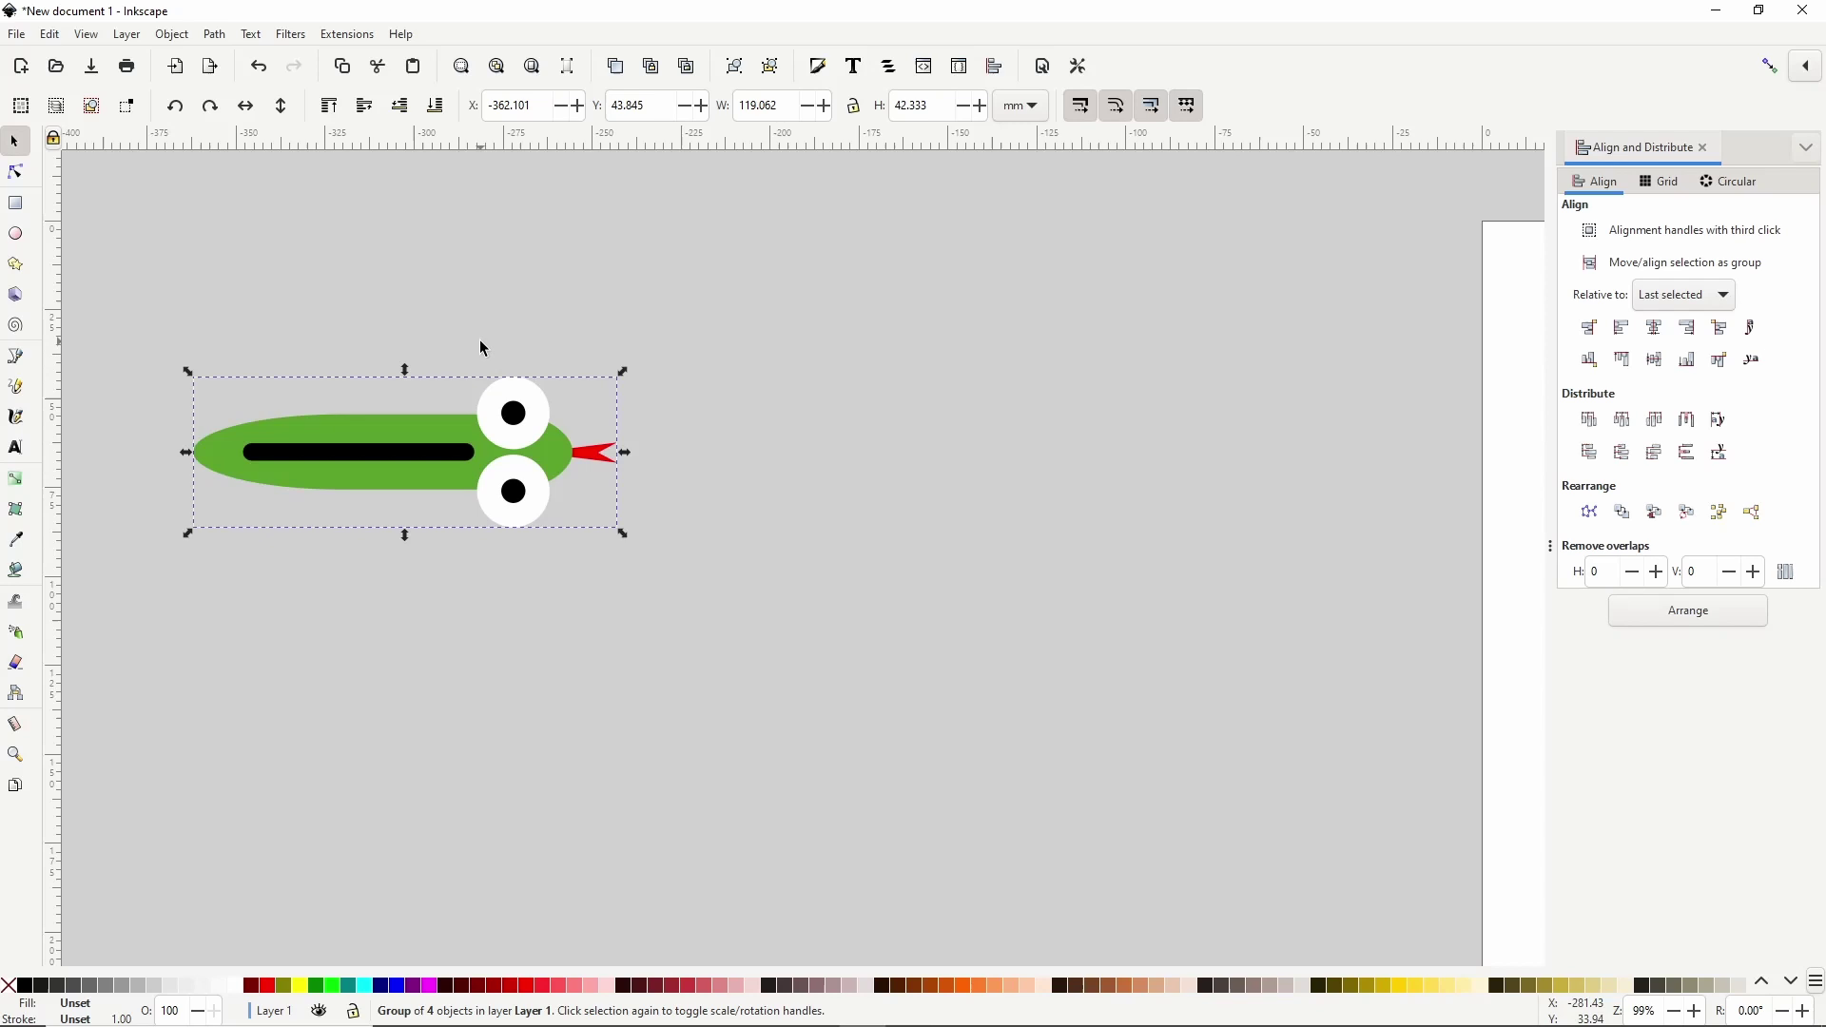
left_click(652, 66)
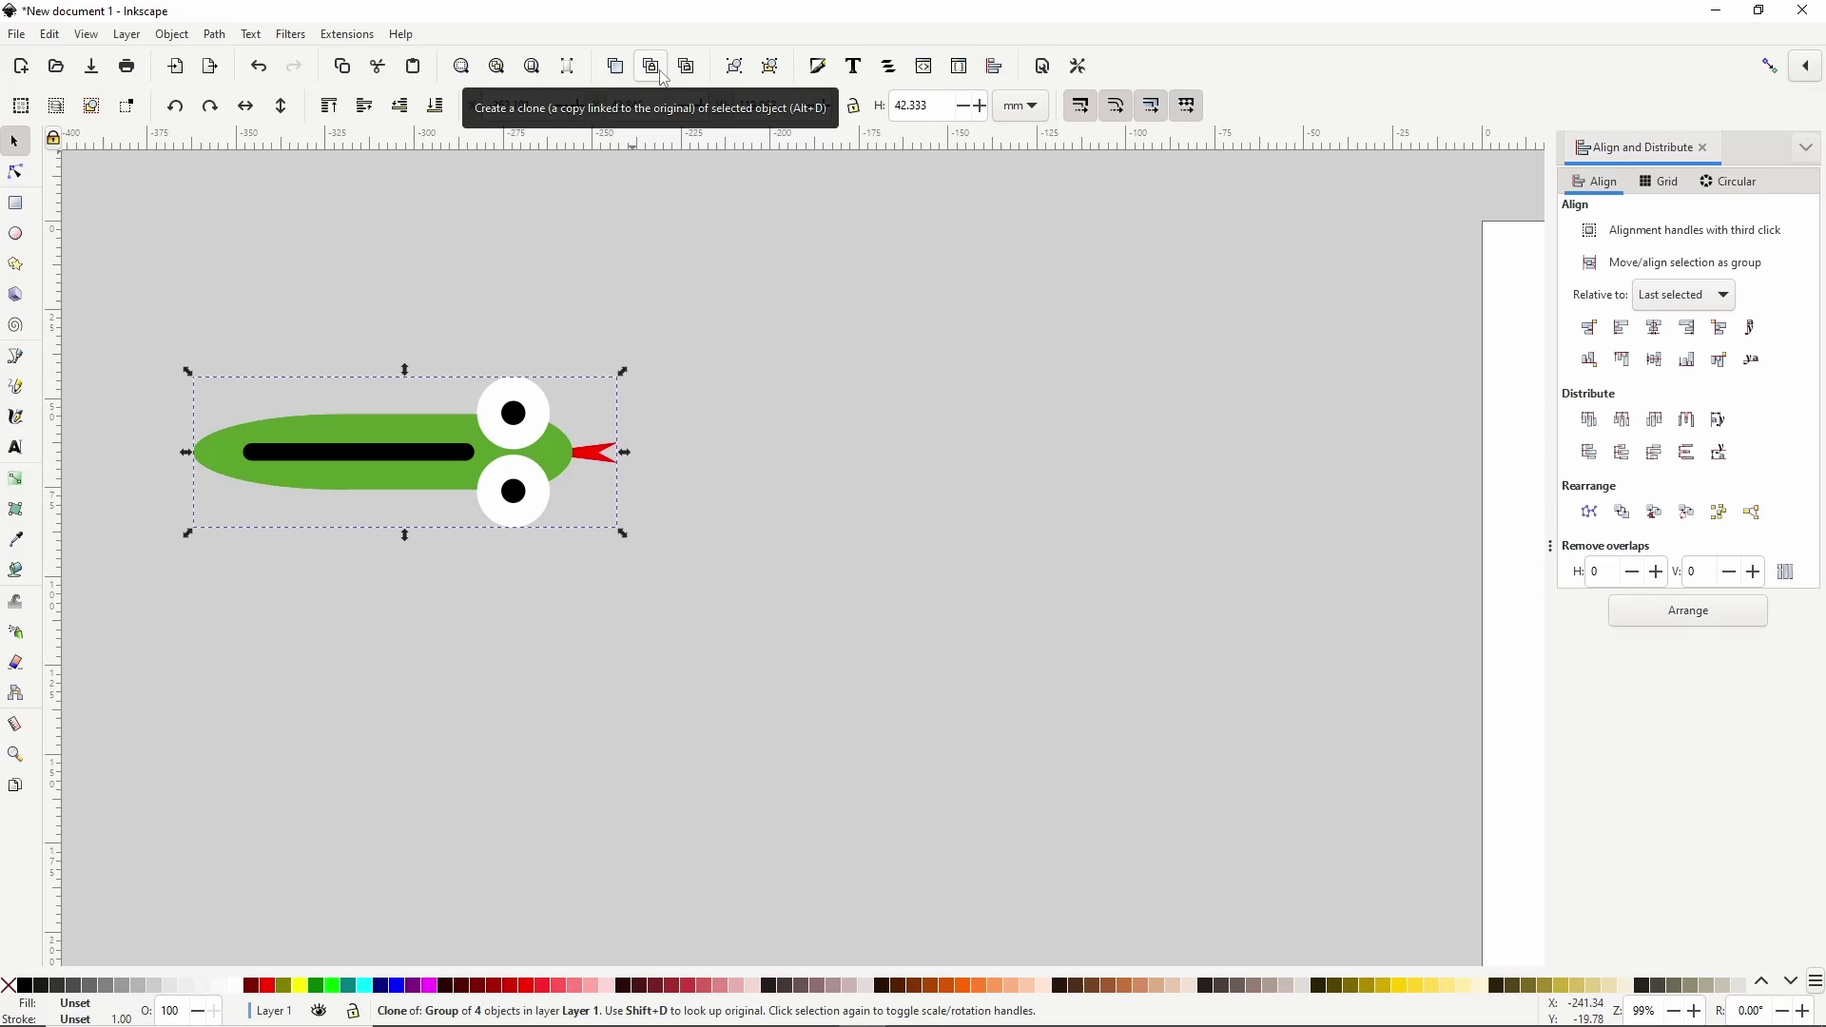
Move the clone below the original and draw a sharp-cornered red rectangle over its tail end.
left_click_drag(373, 459, 384, 639)
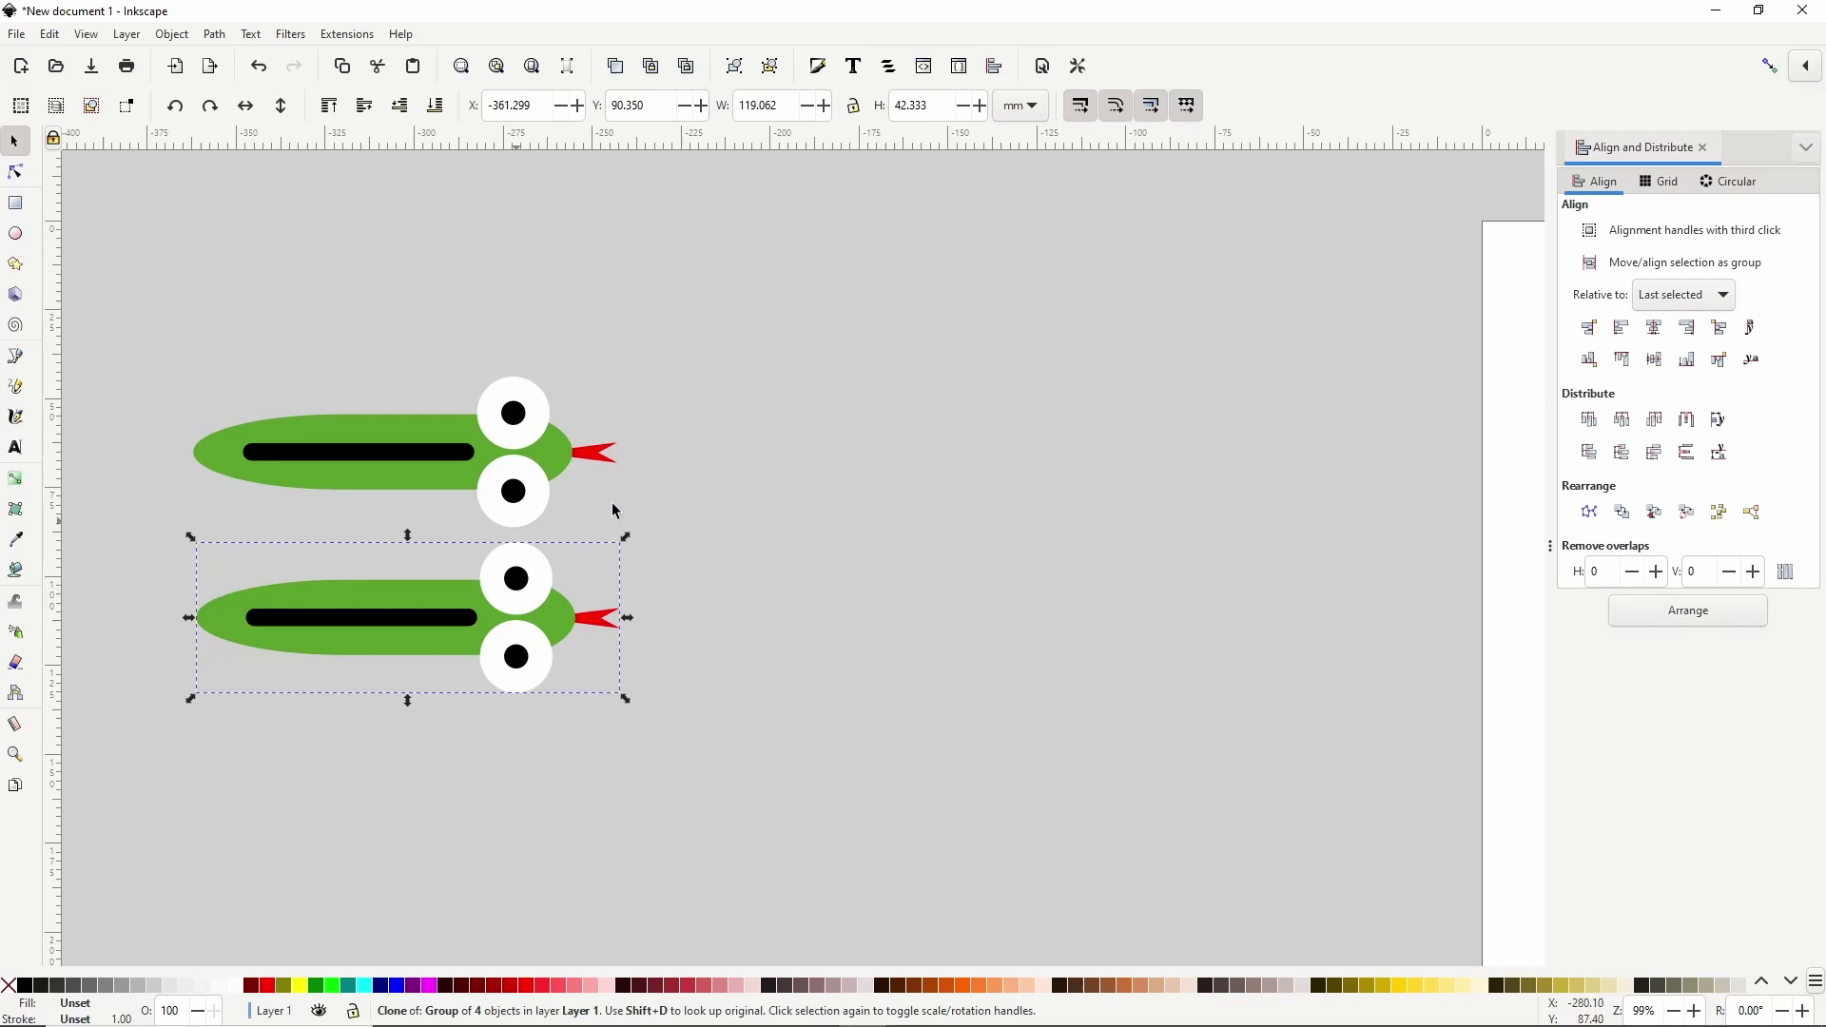
left_click(1767, 67)
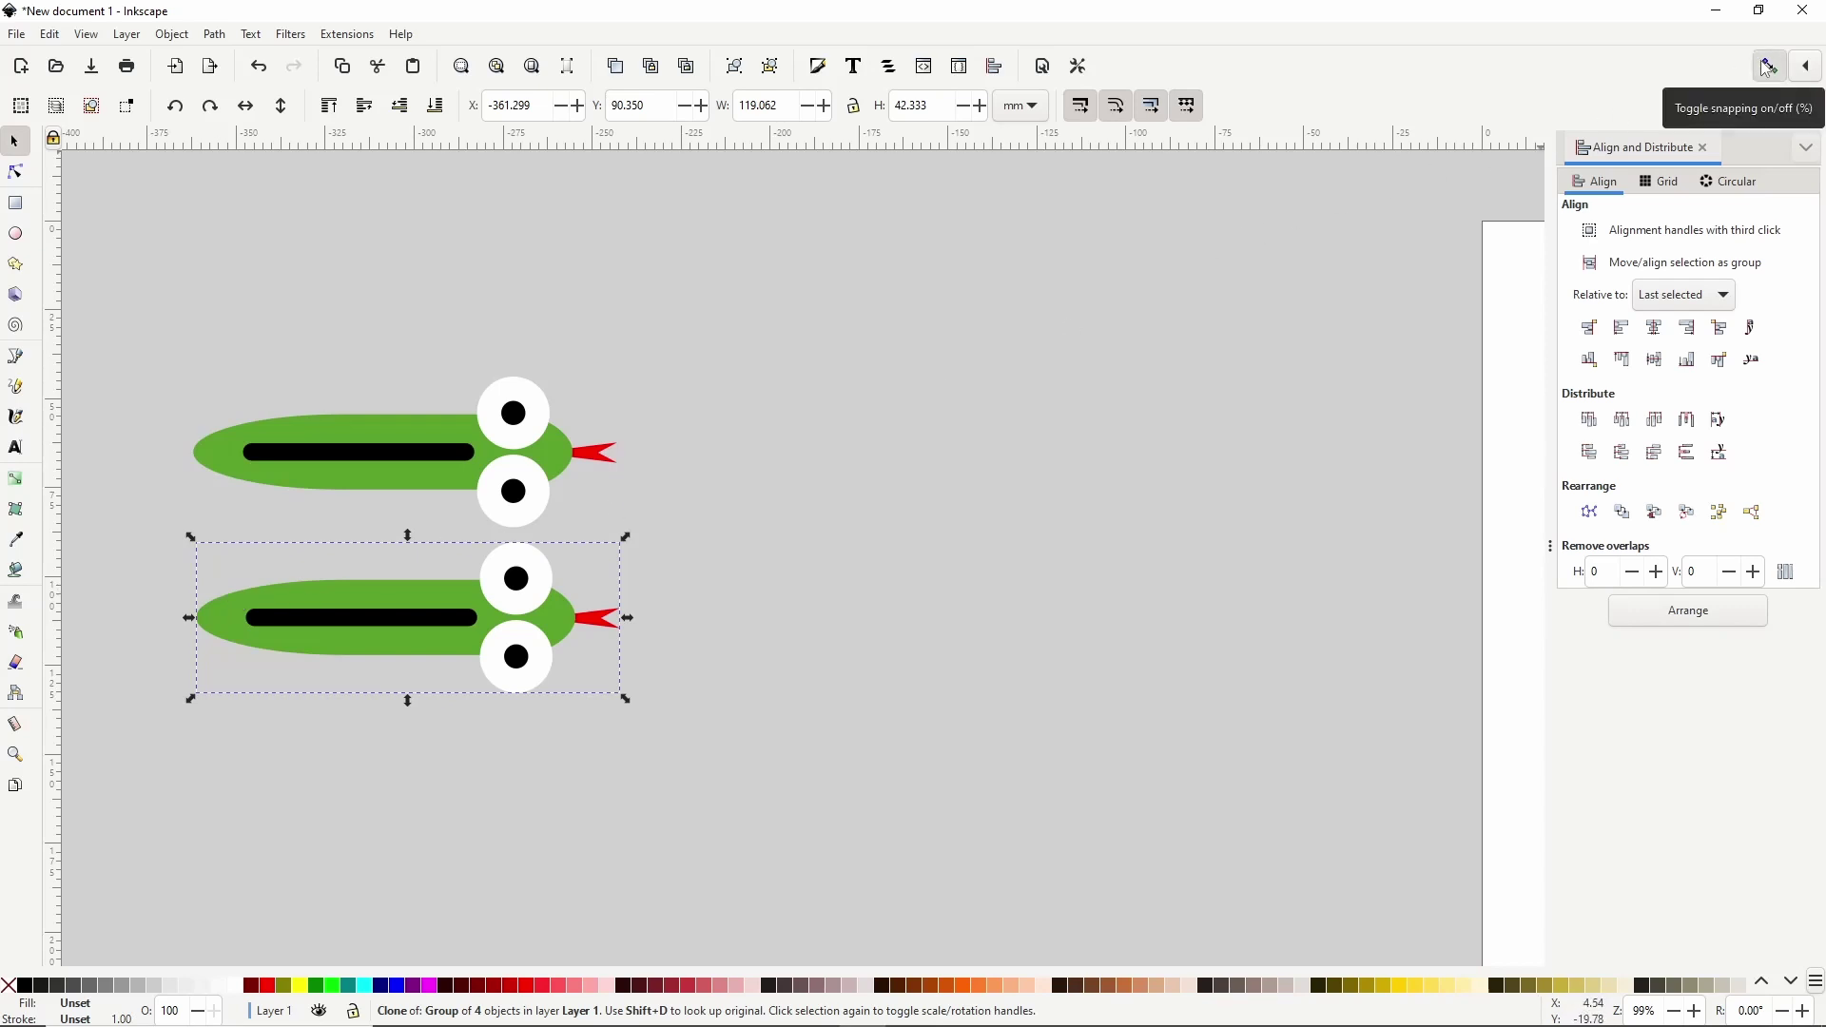
left_click(15, 204)
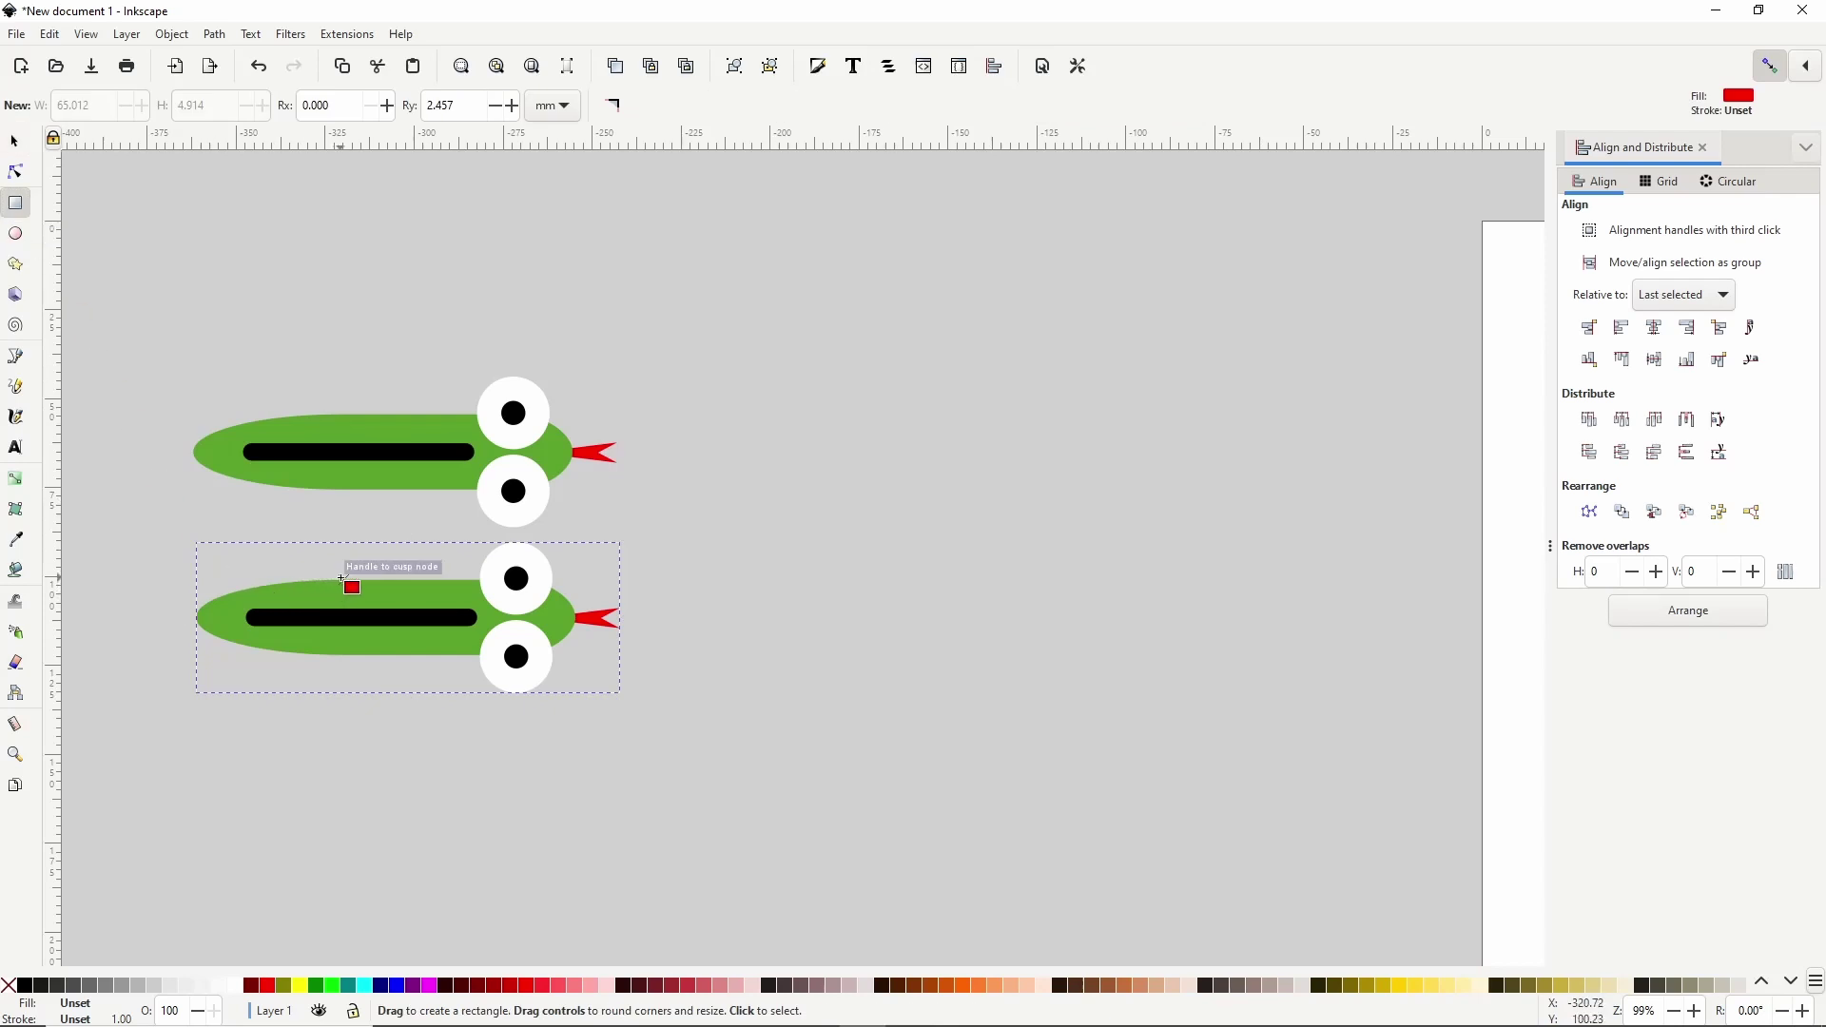
left_click_drag(345, 581, 173, 668)
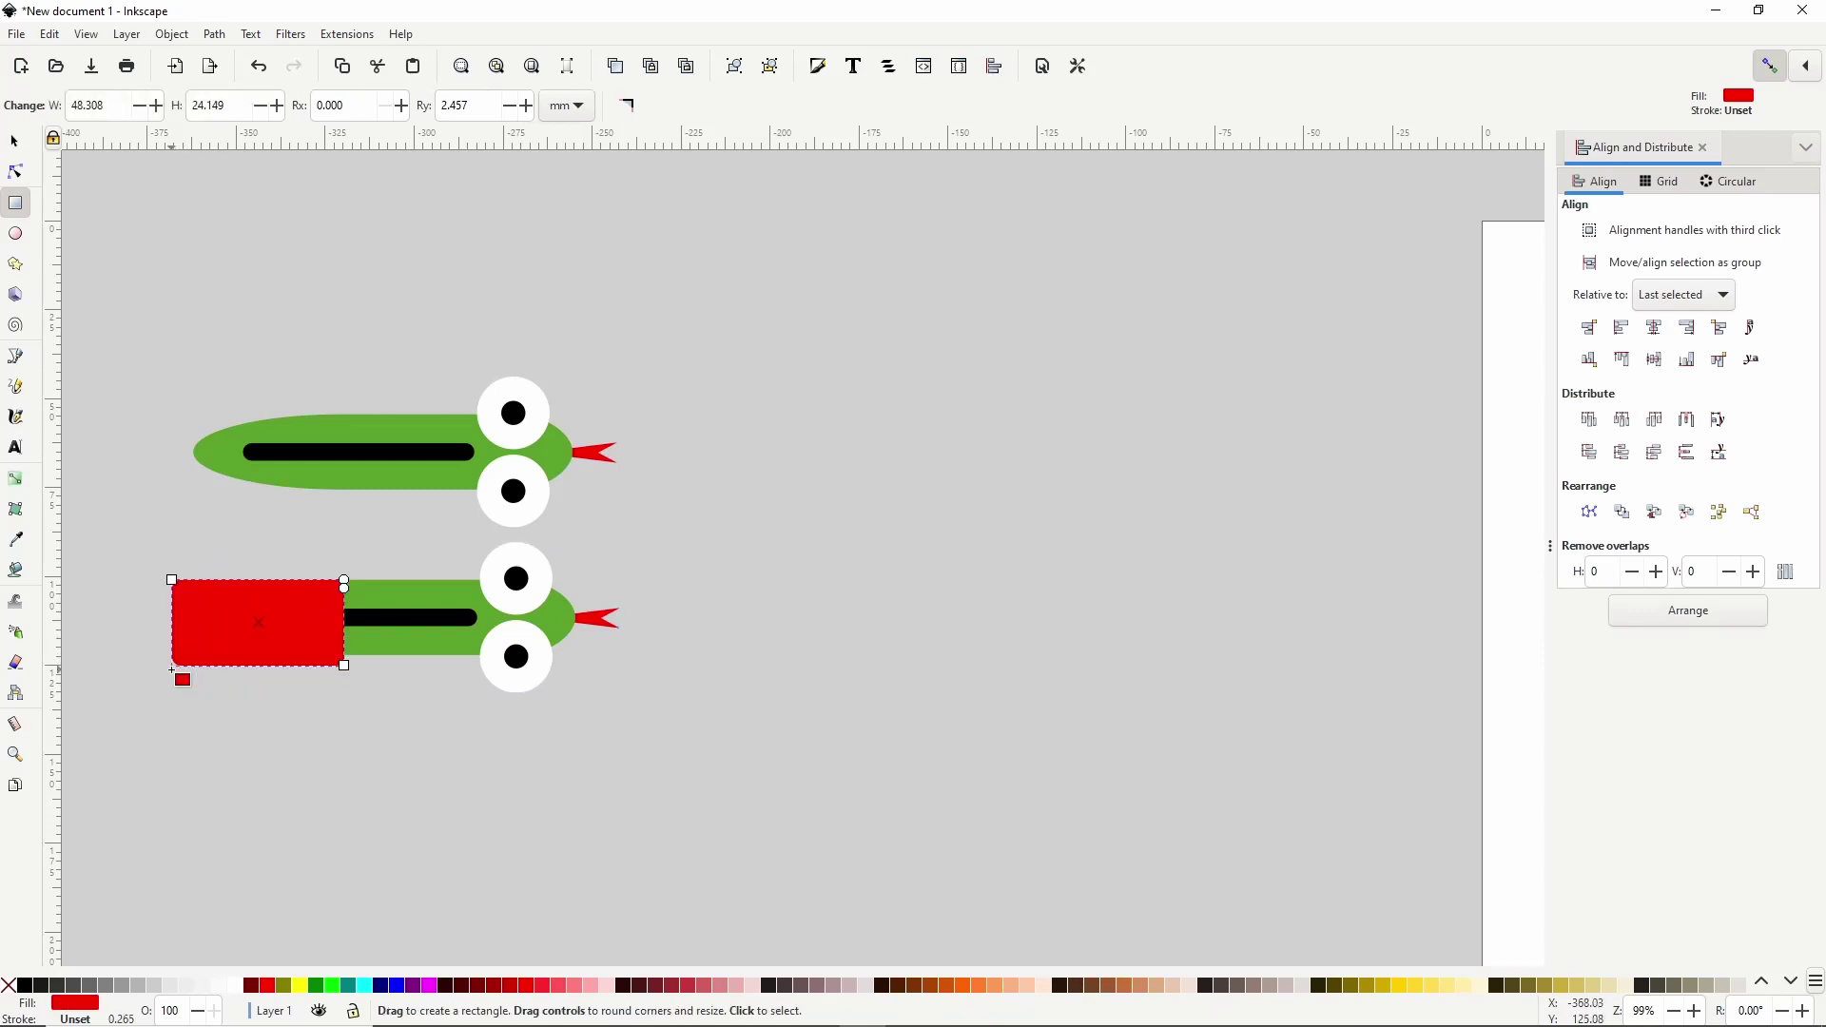
left_click(631, 106)
Clip the clone to the rectangle, leaving a 41.577 × 24.149 mm tail section.
left_click(21, 142)
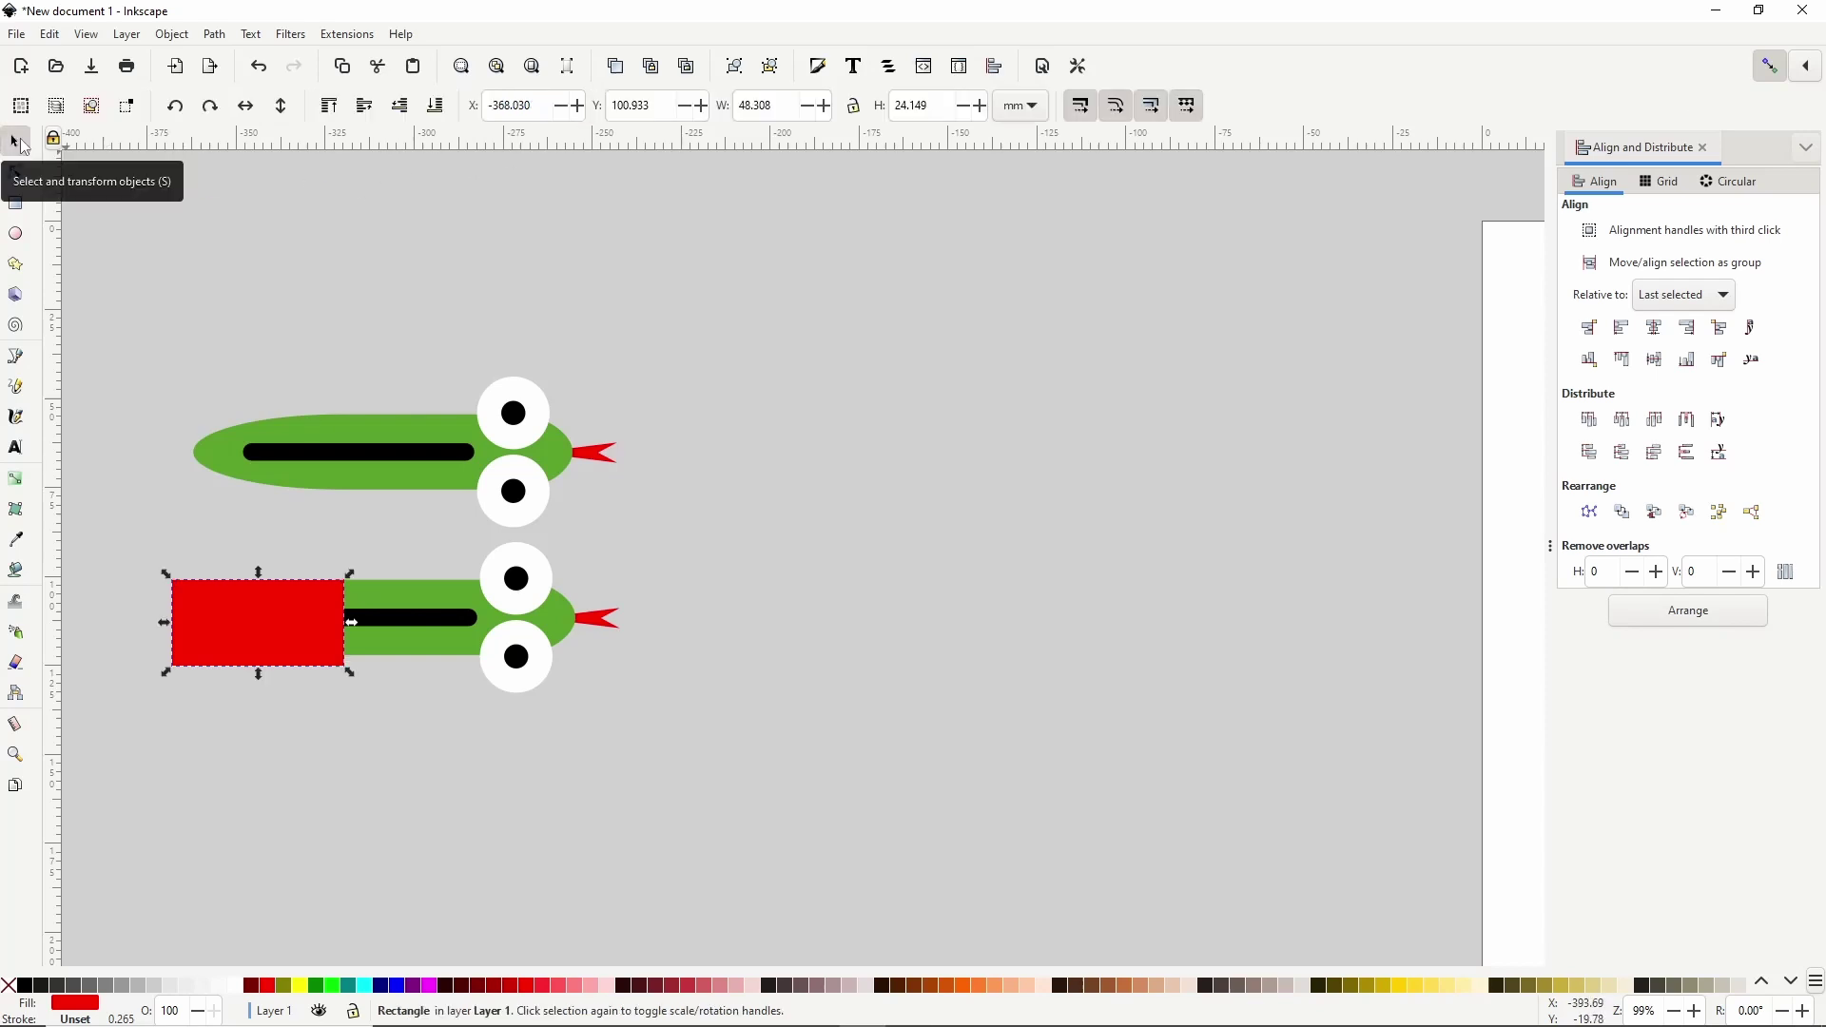
mouse_move(657, 520)
left_mouse_down()
mouse_move(175, 726)
mouse_move(114, 732)
left_mouse_up()
right_click(291, 623)
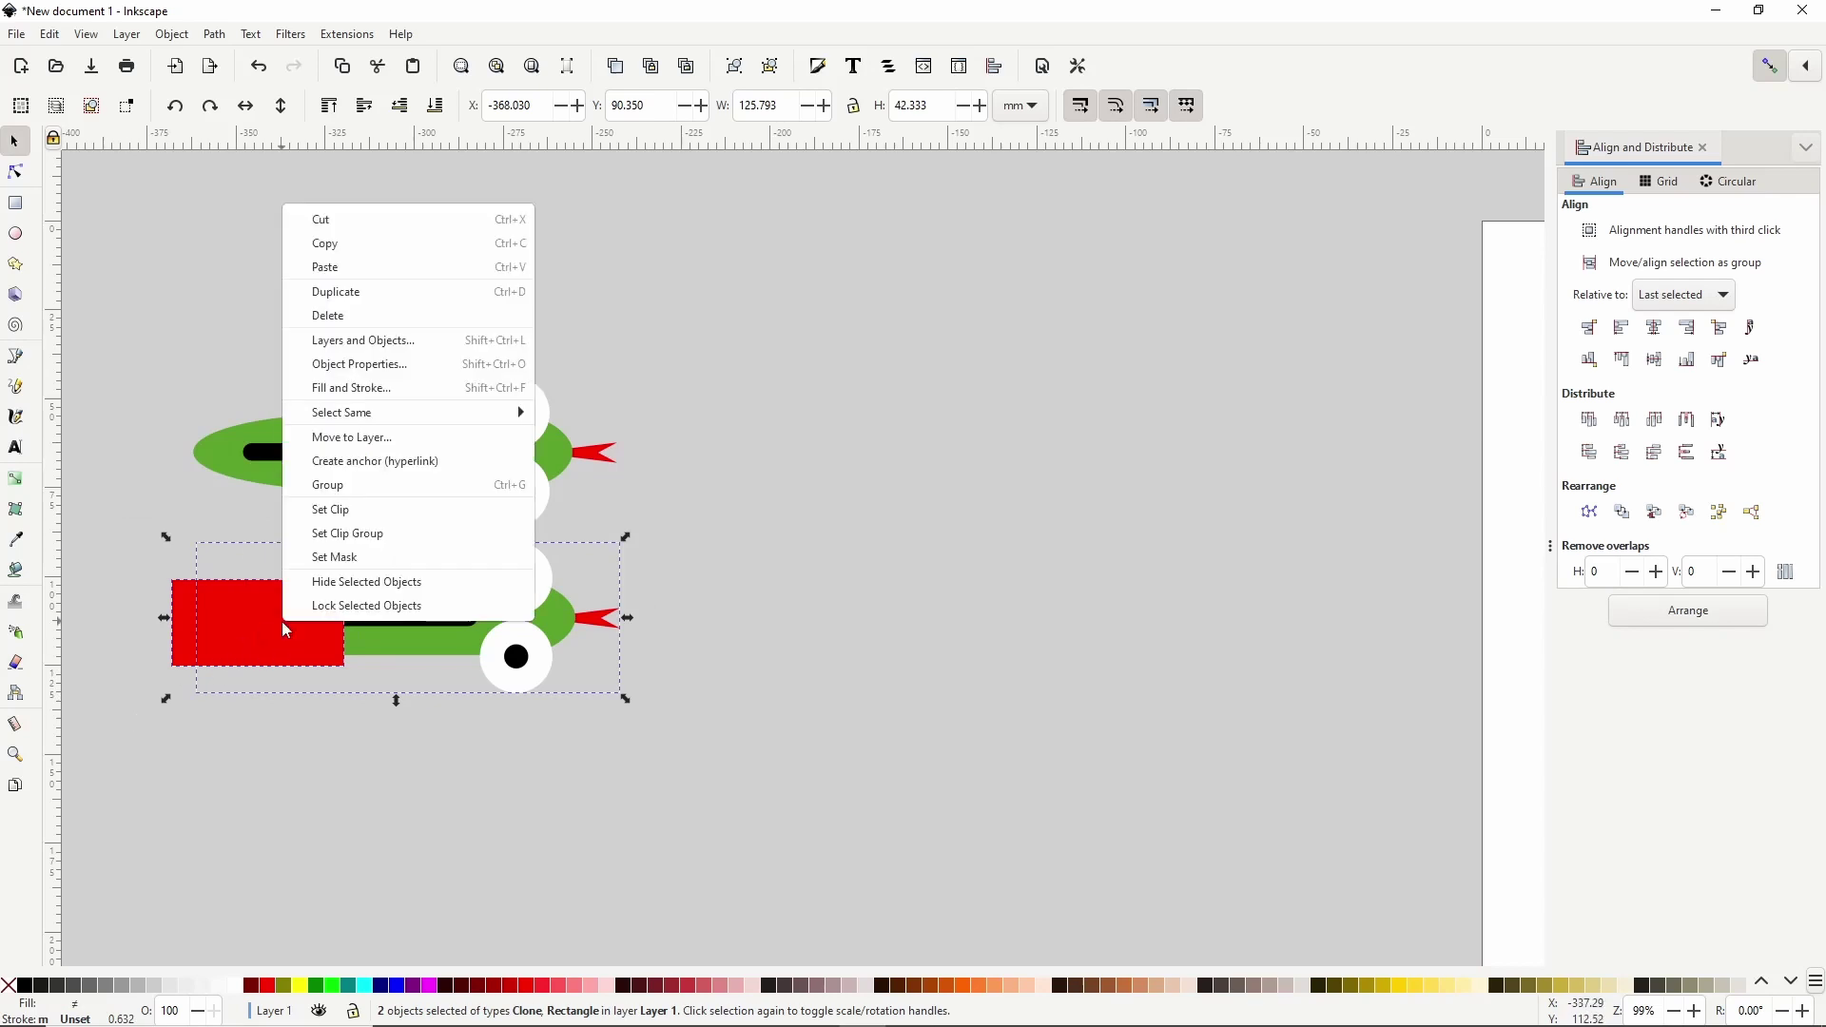
left_click(349, 514)
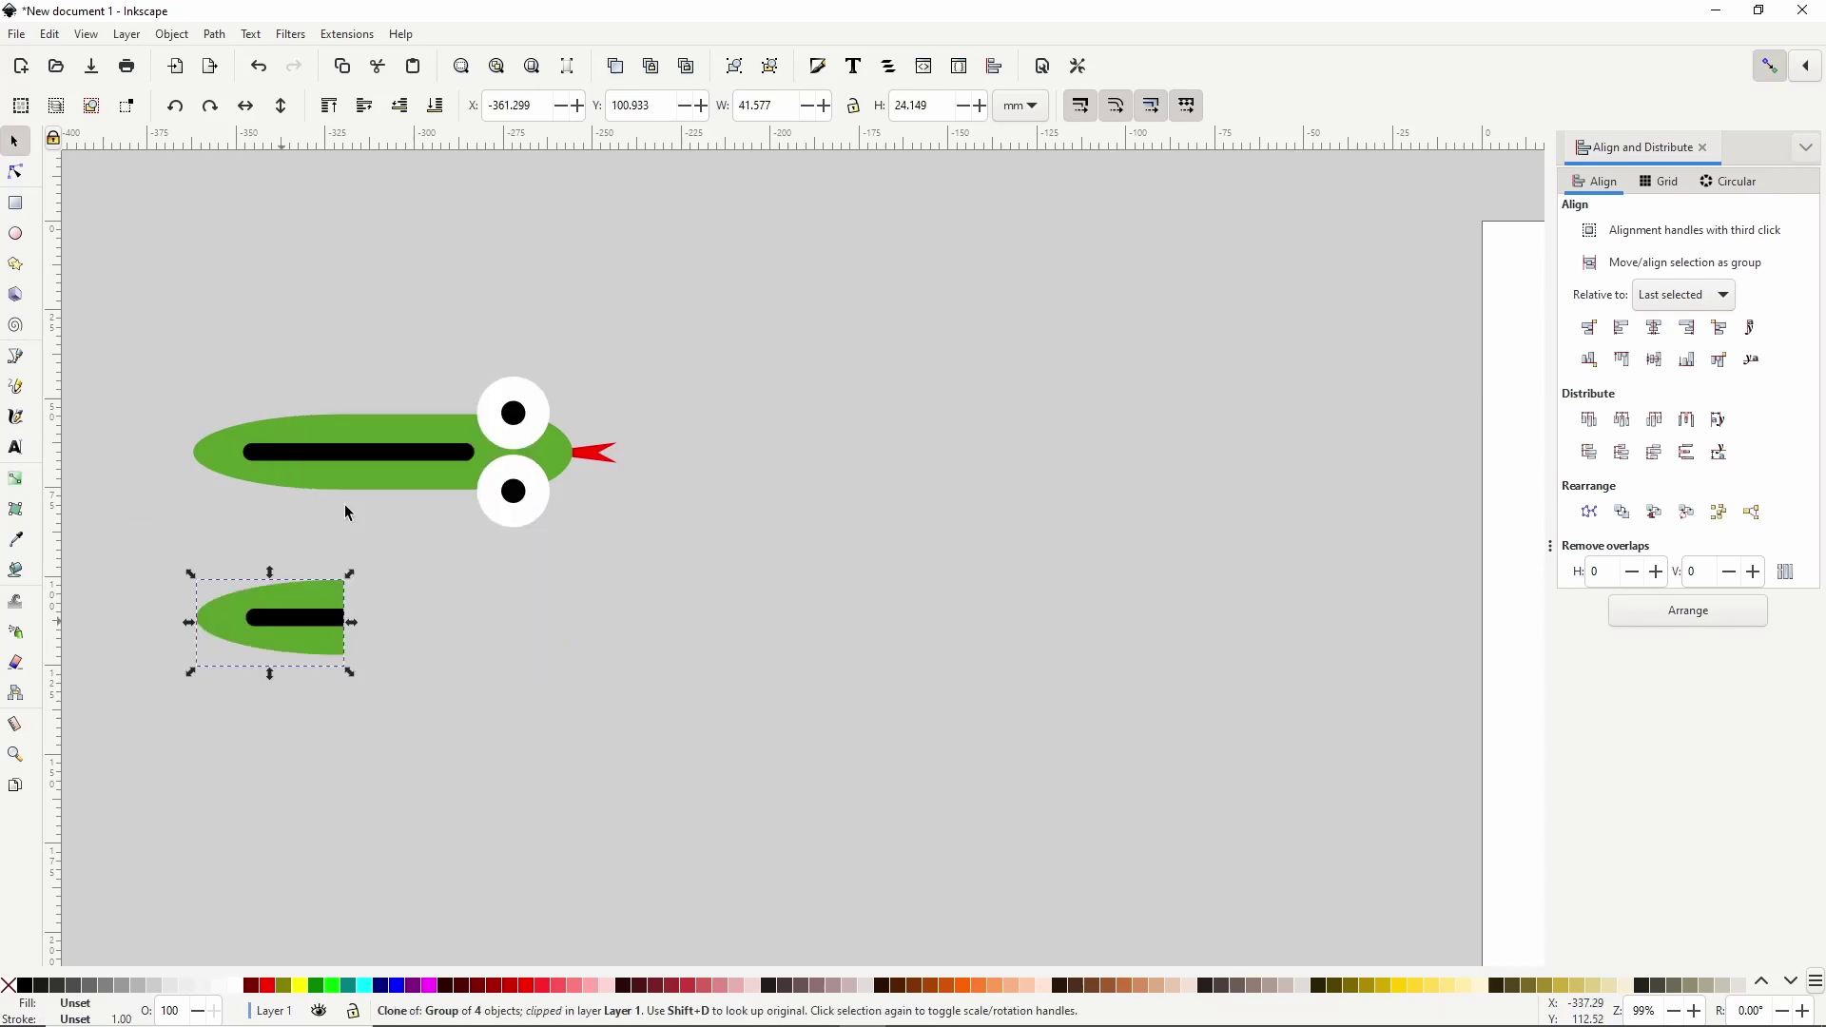
With snapping off, clone the original snake with Alt+D and move the clone below the tail piece.
left_click(1774, 68)
left_click(423, 466)
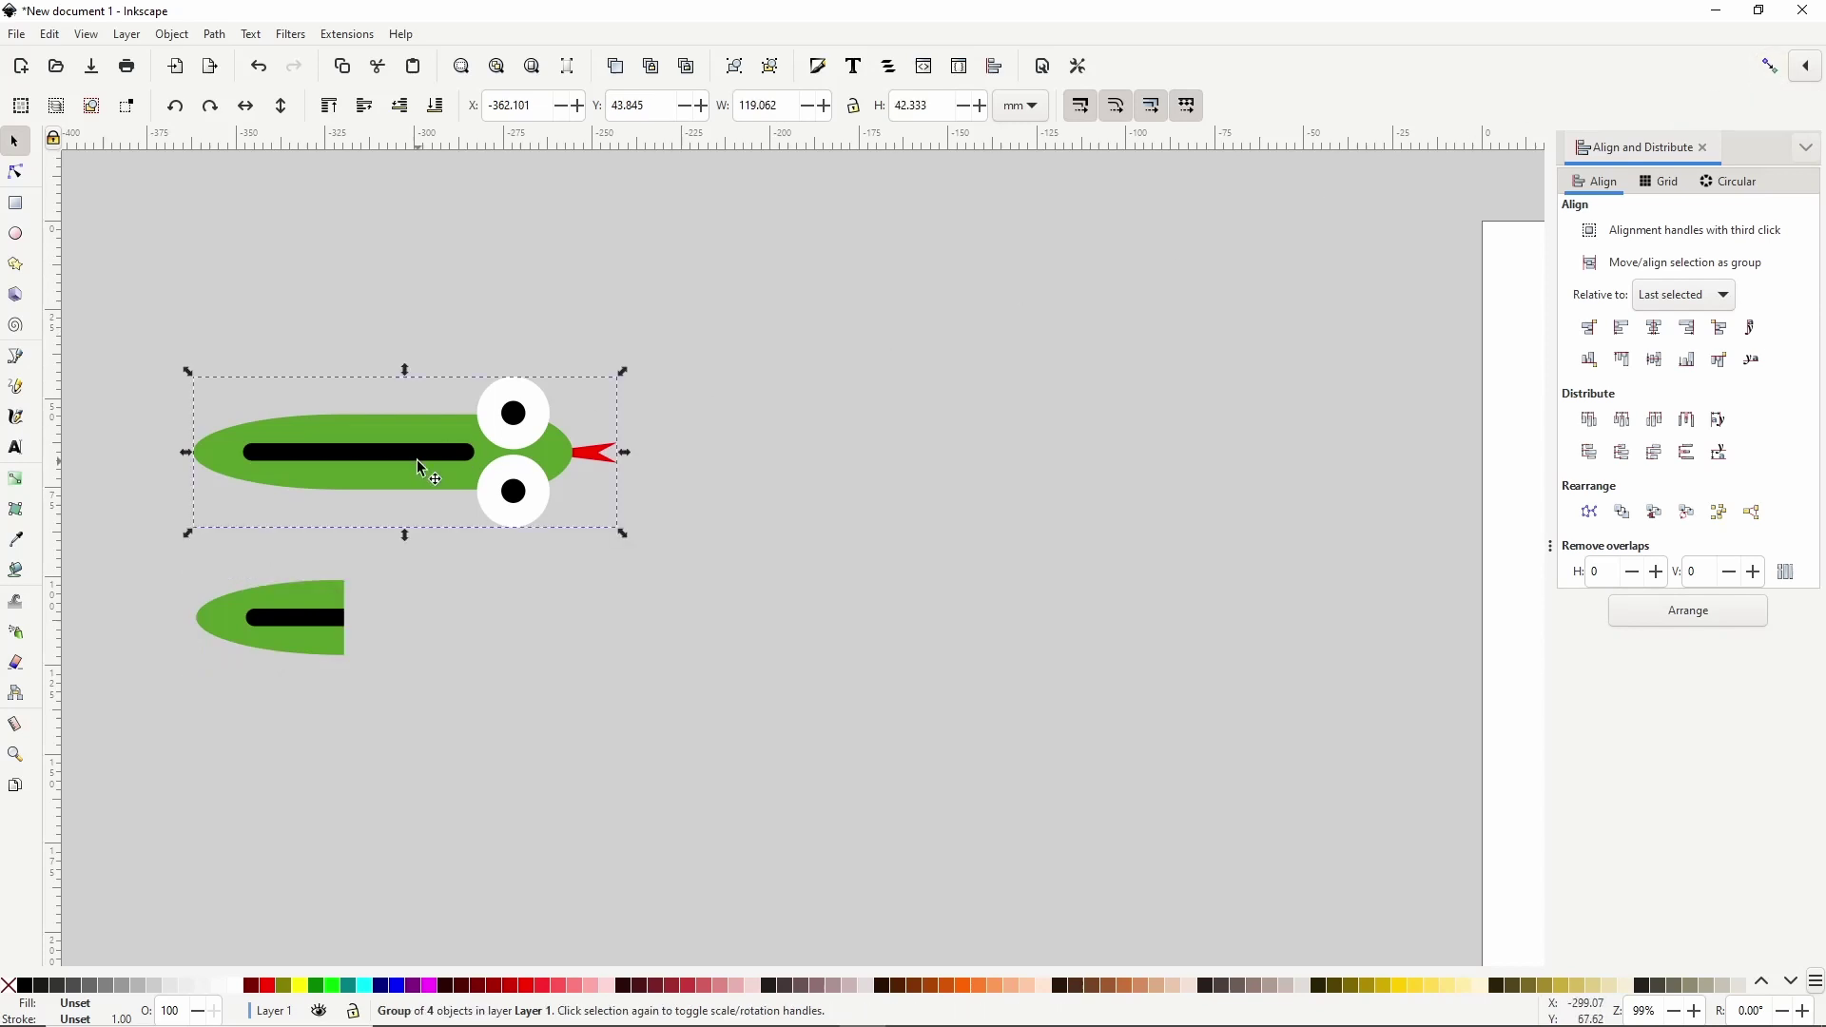
key("alt+d")
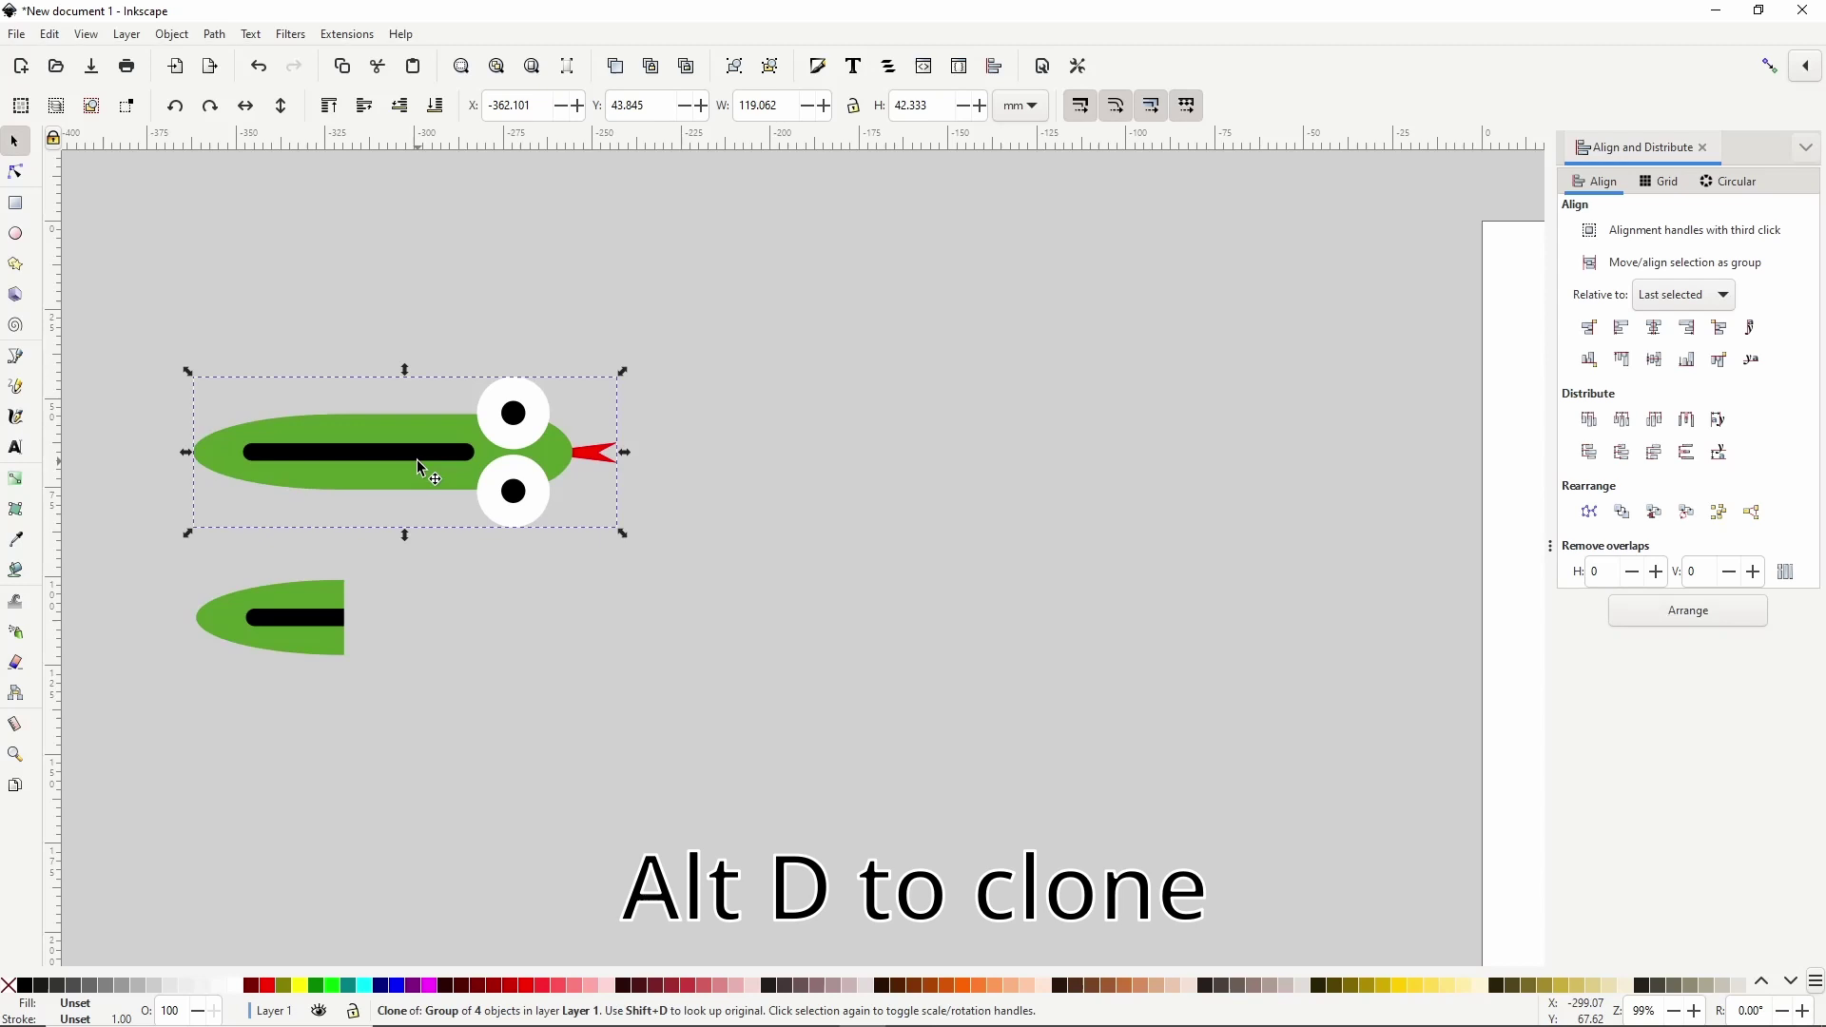
mouse_move(417, 459)
left_mouse_down()
mouse_move(407, 767)
mouse_move(424, 579)
left_mouse_up()
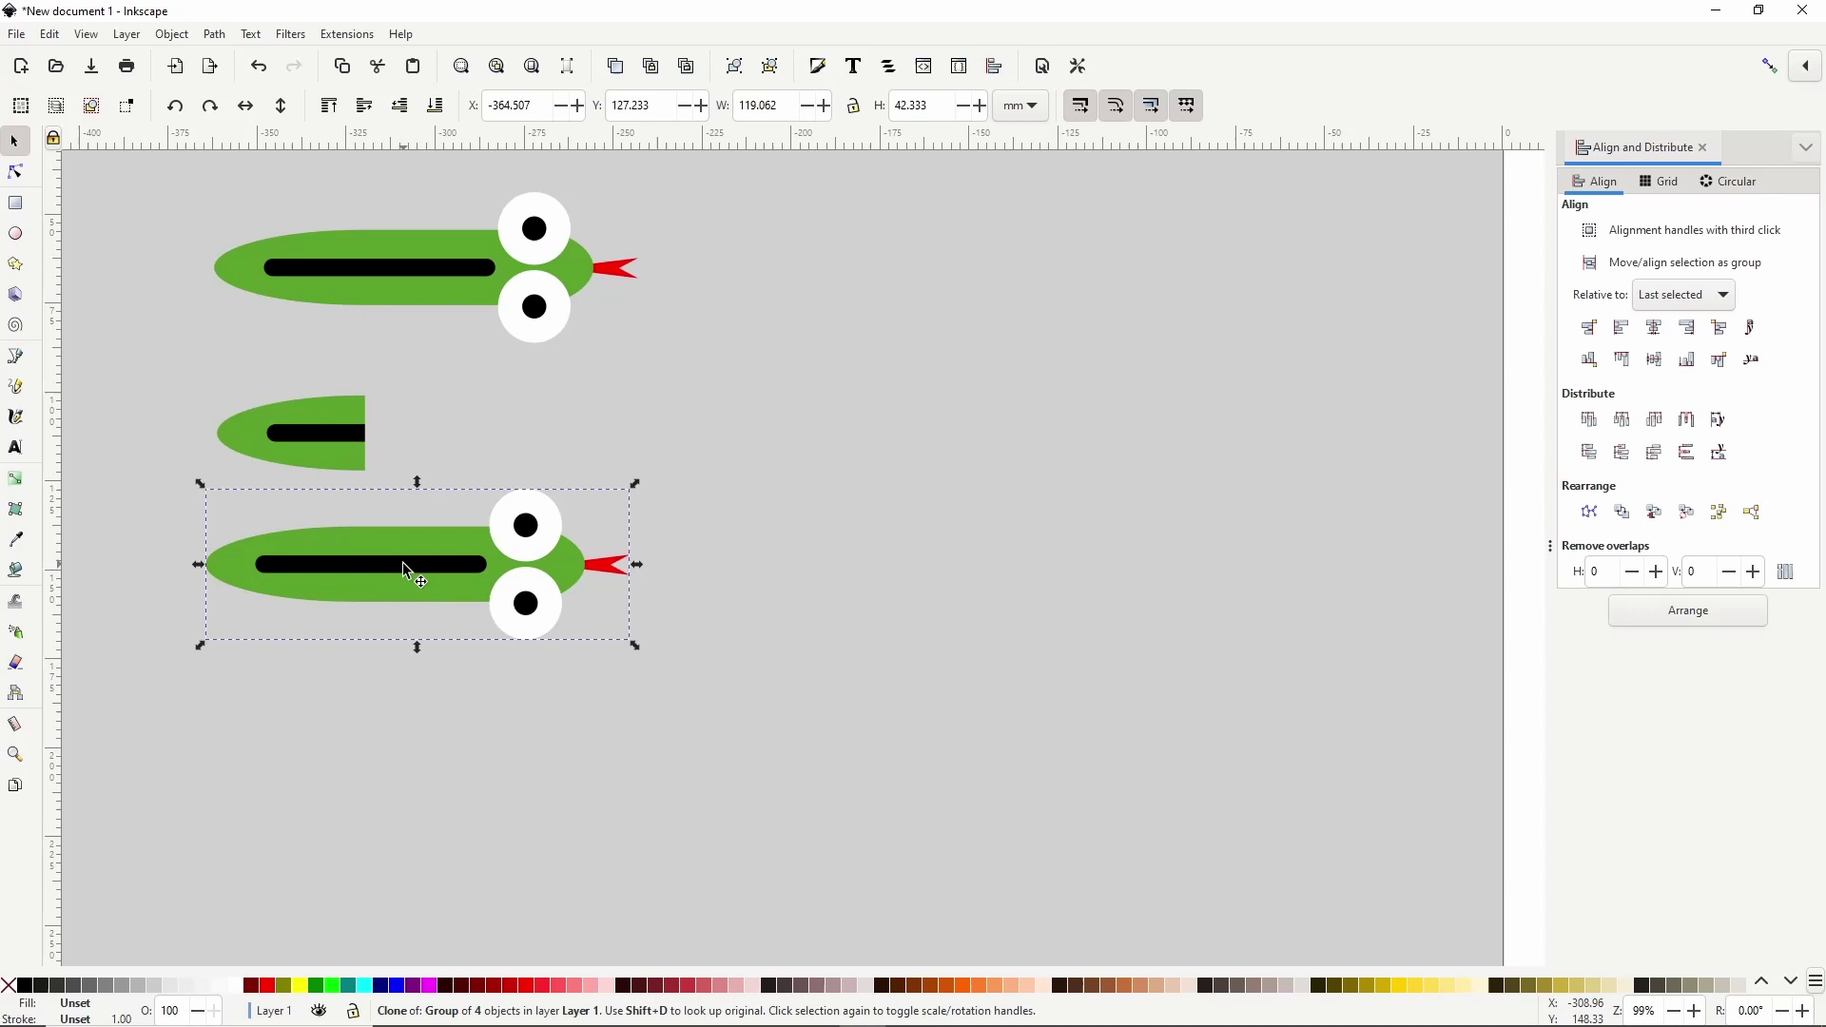
Clip the new clone to a thin 5.613 × 30.201 mm rectangle across its body.
left_click(15, 203)
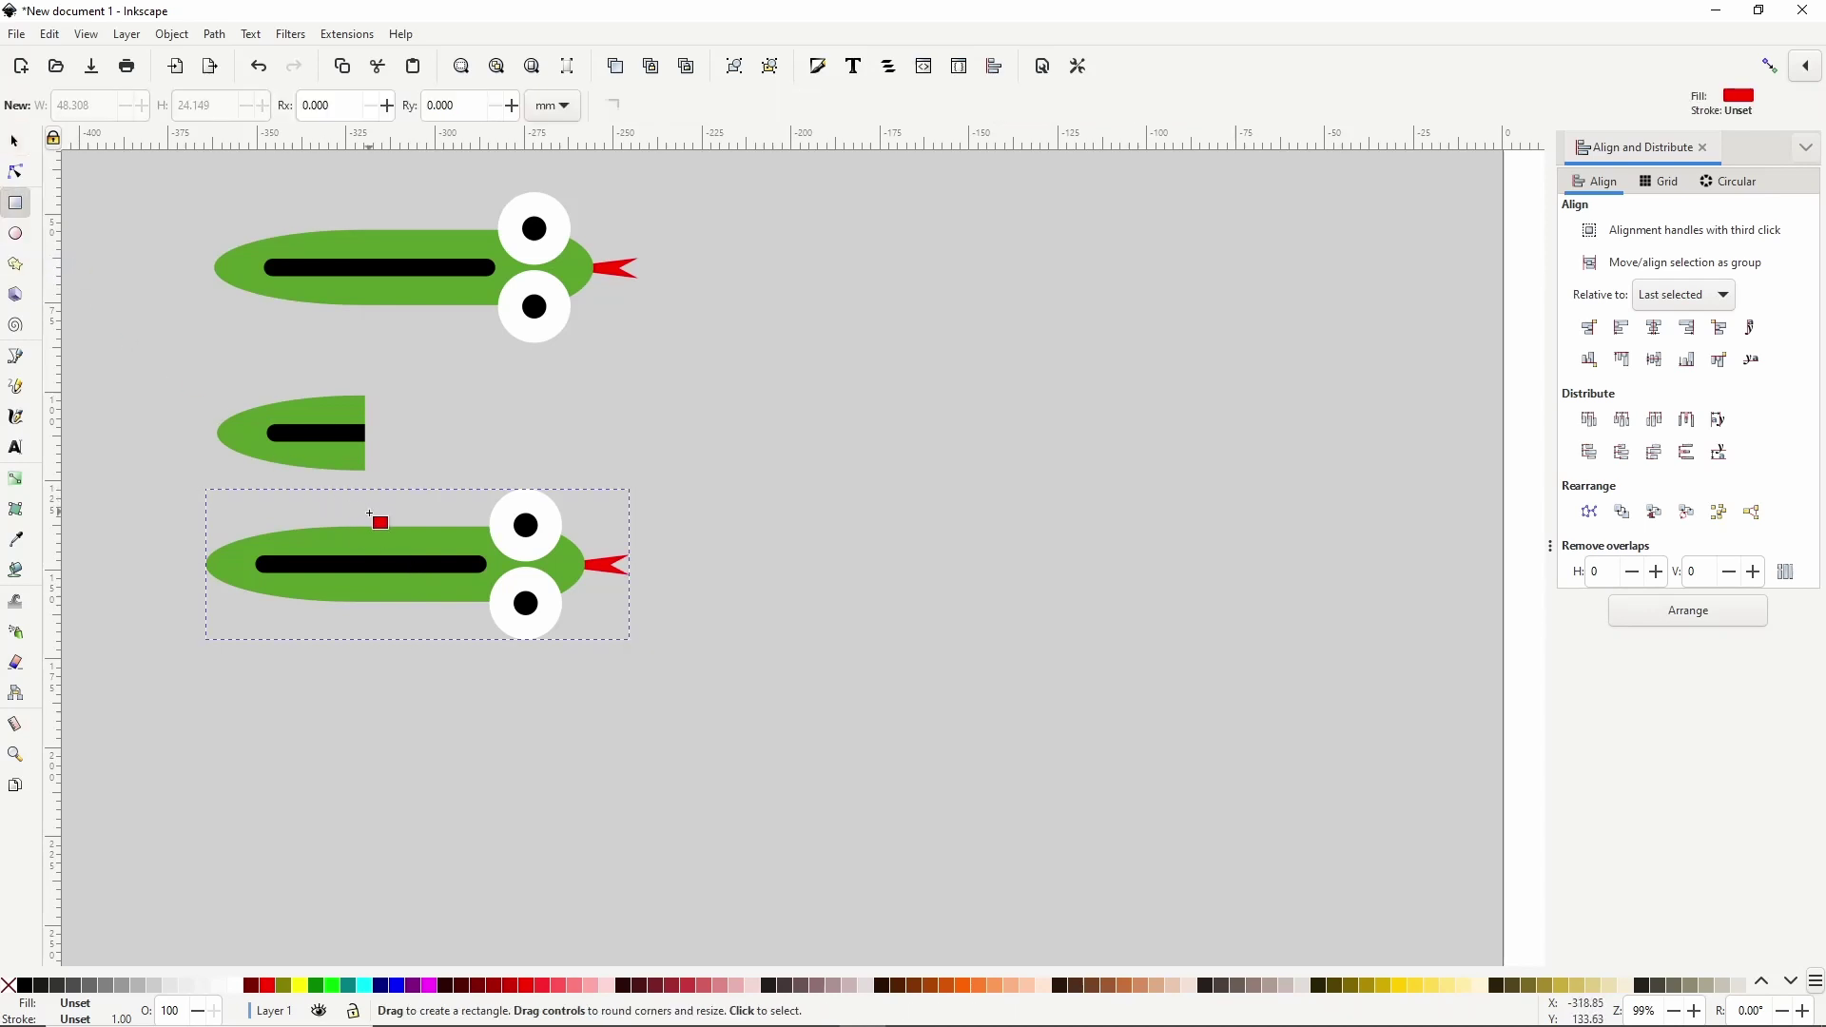
left_click_drag(369, 513, 388, 620)
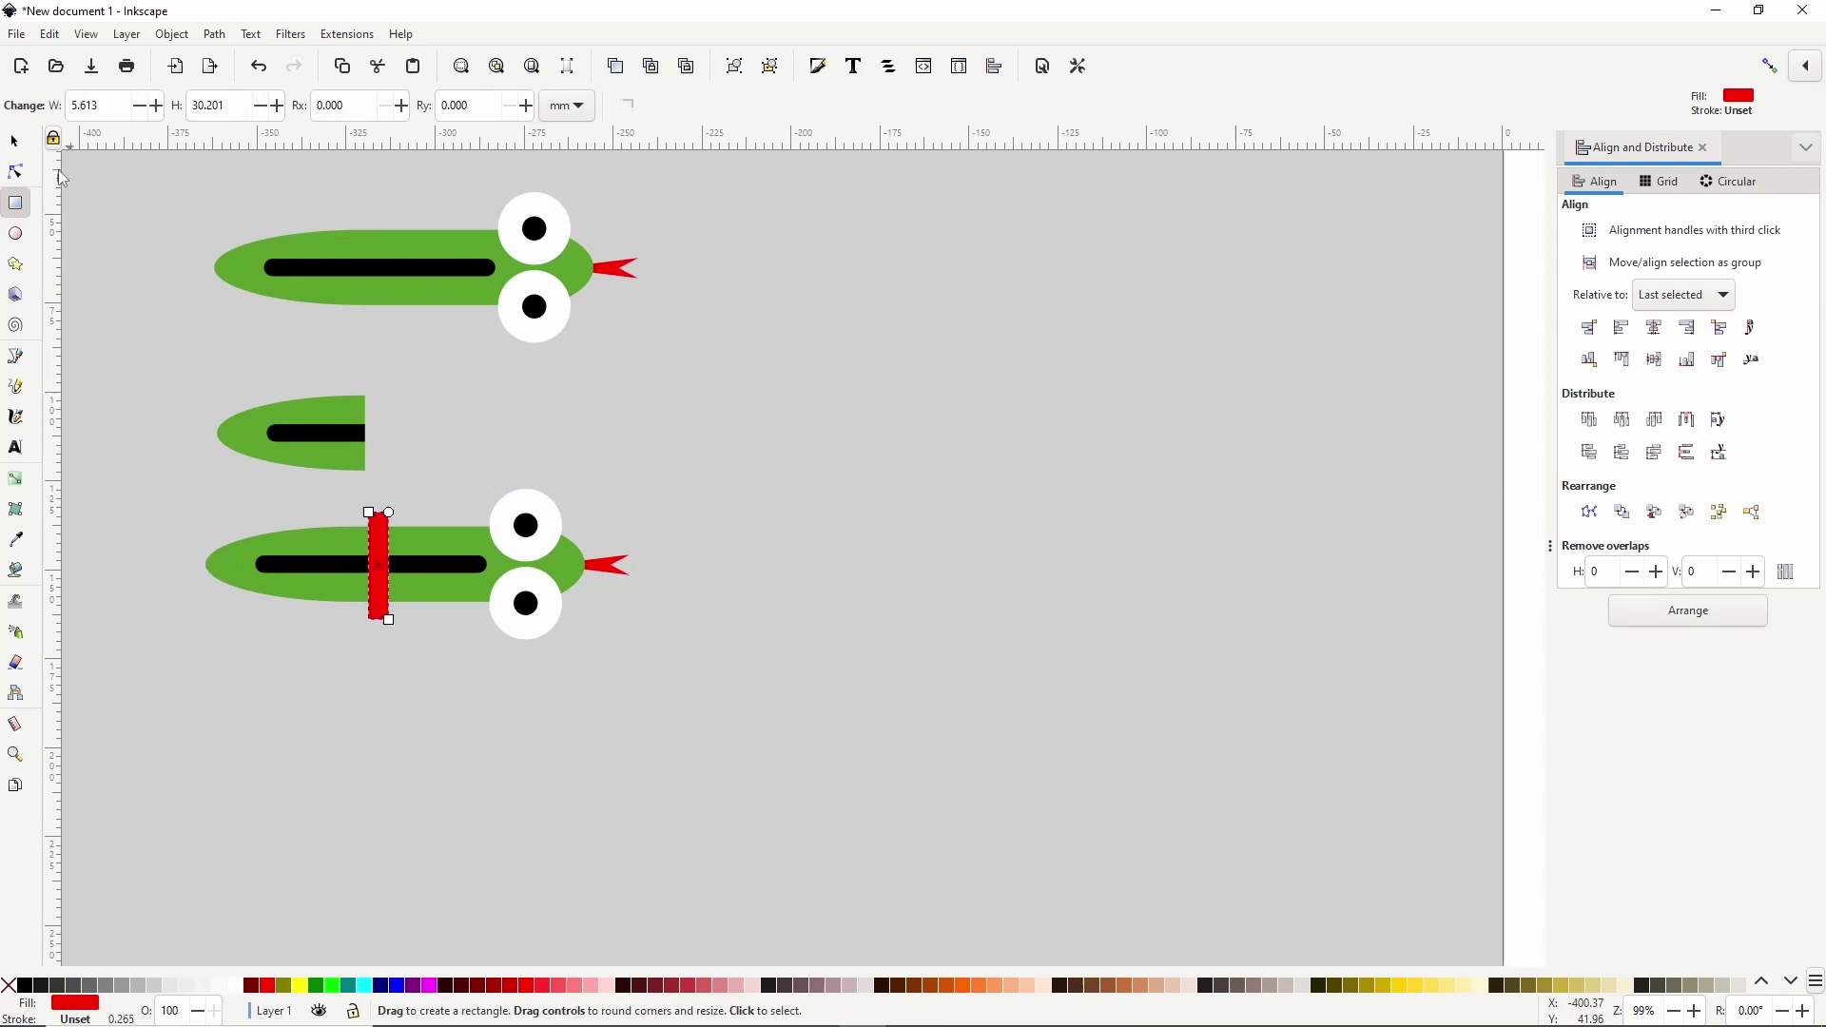
left_click(14, 143)
left_click(438, 575, "shift")
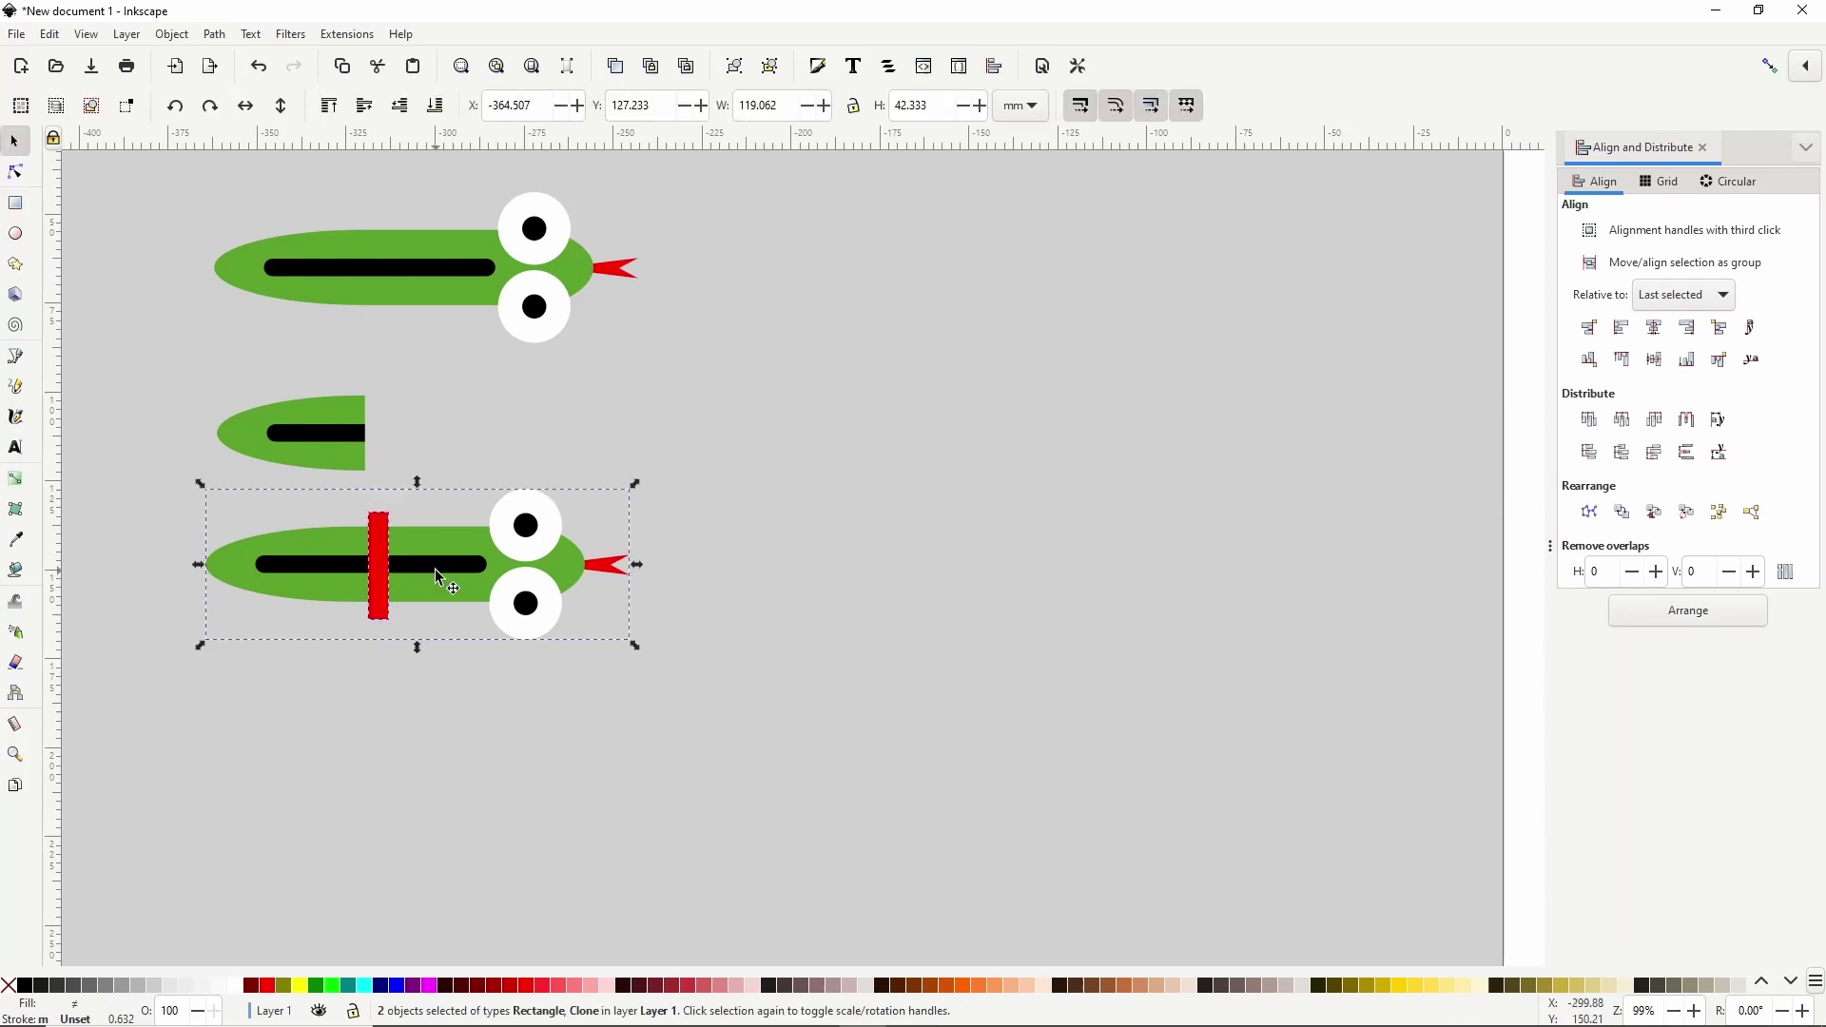
right_click(437, 575)
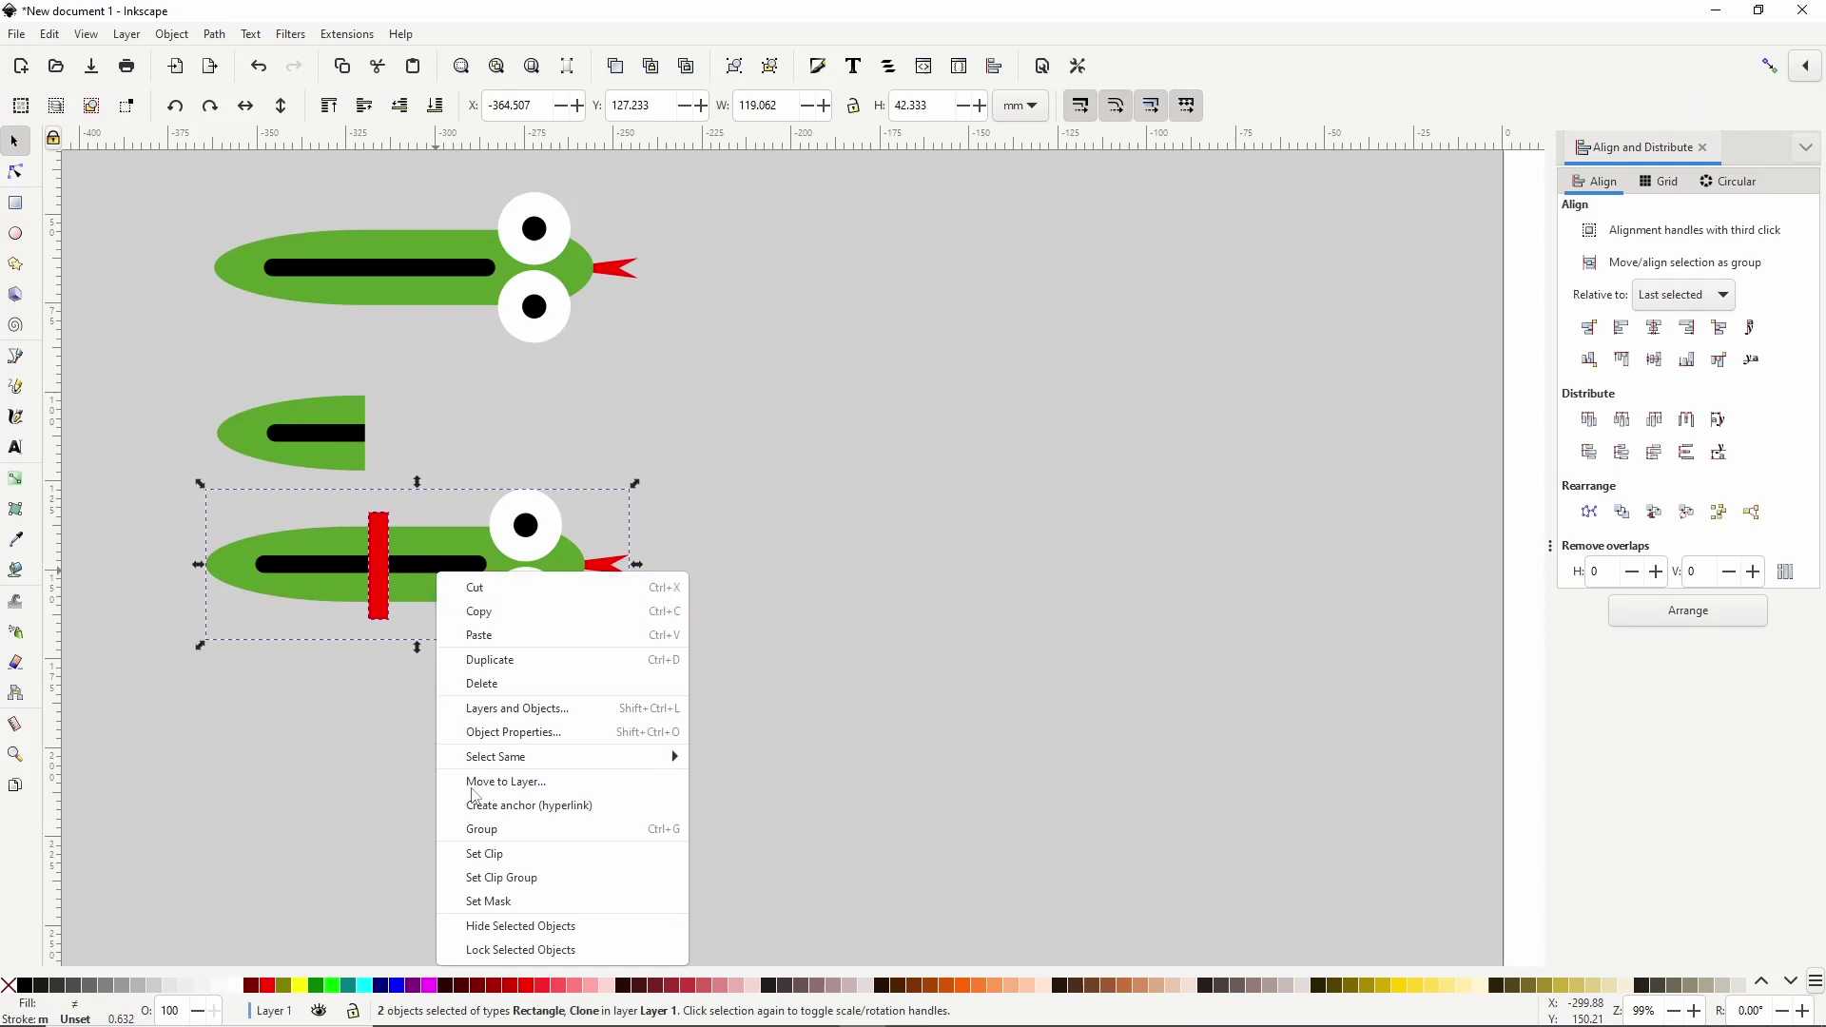
left_click(483, 853)
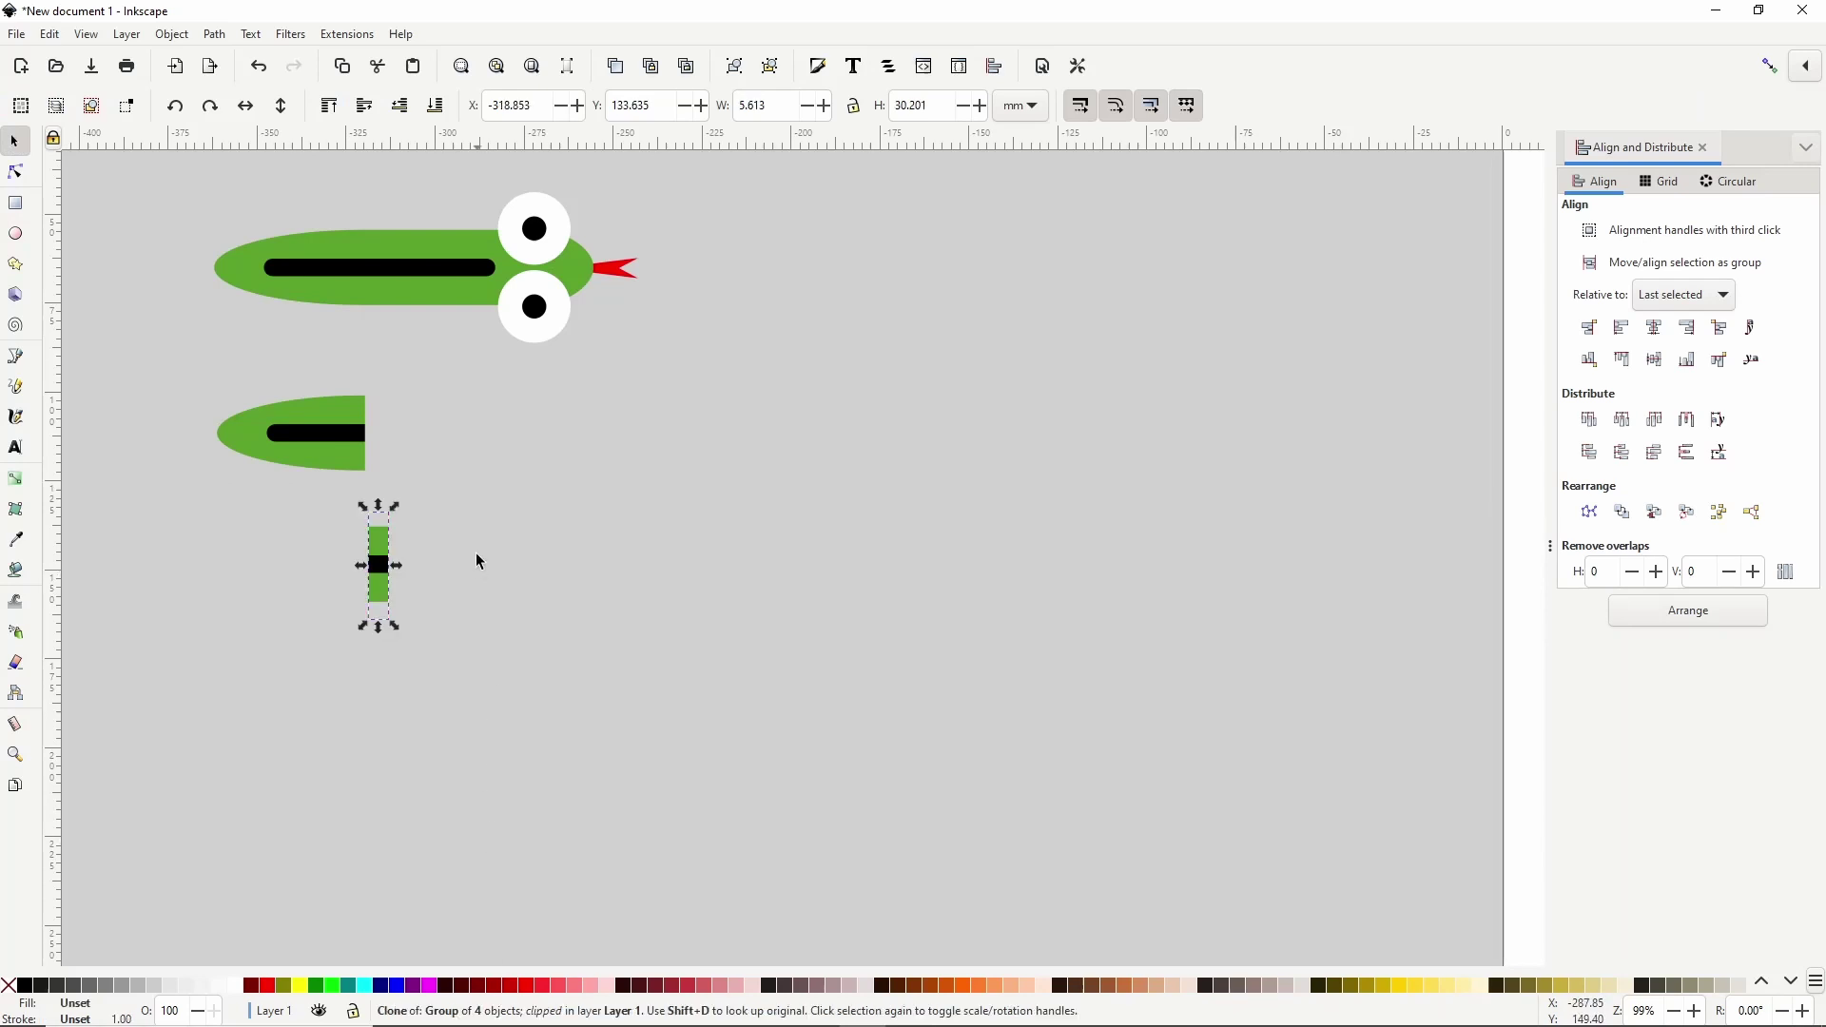
Clone the original snake, move the clone down, and clip it to just its head with a rectangle.
left_click(445, 297)
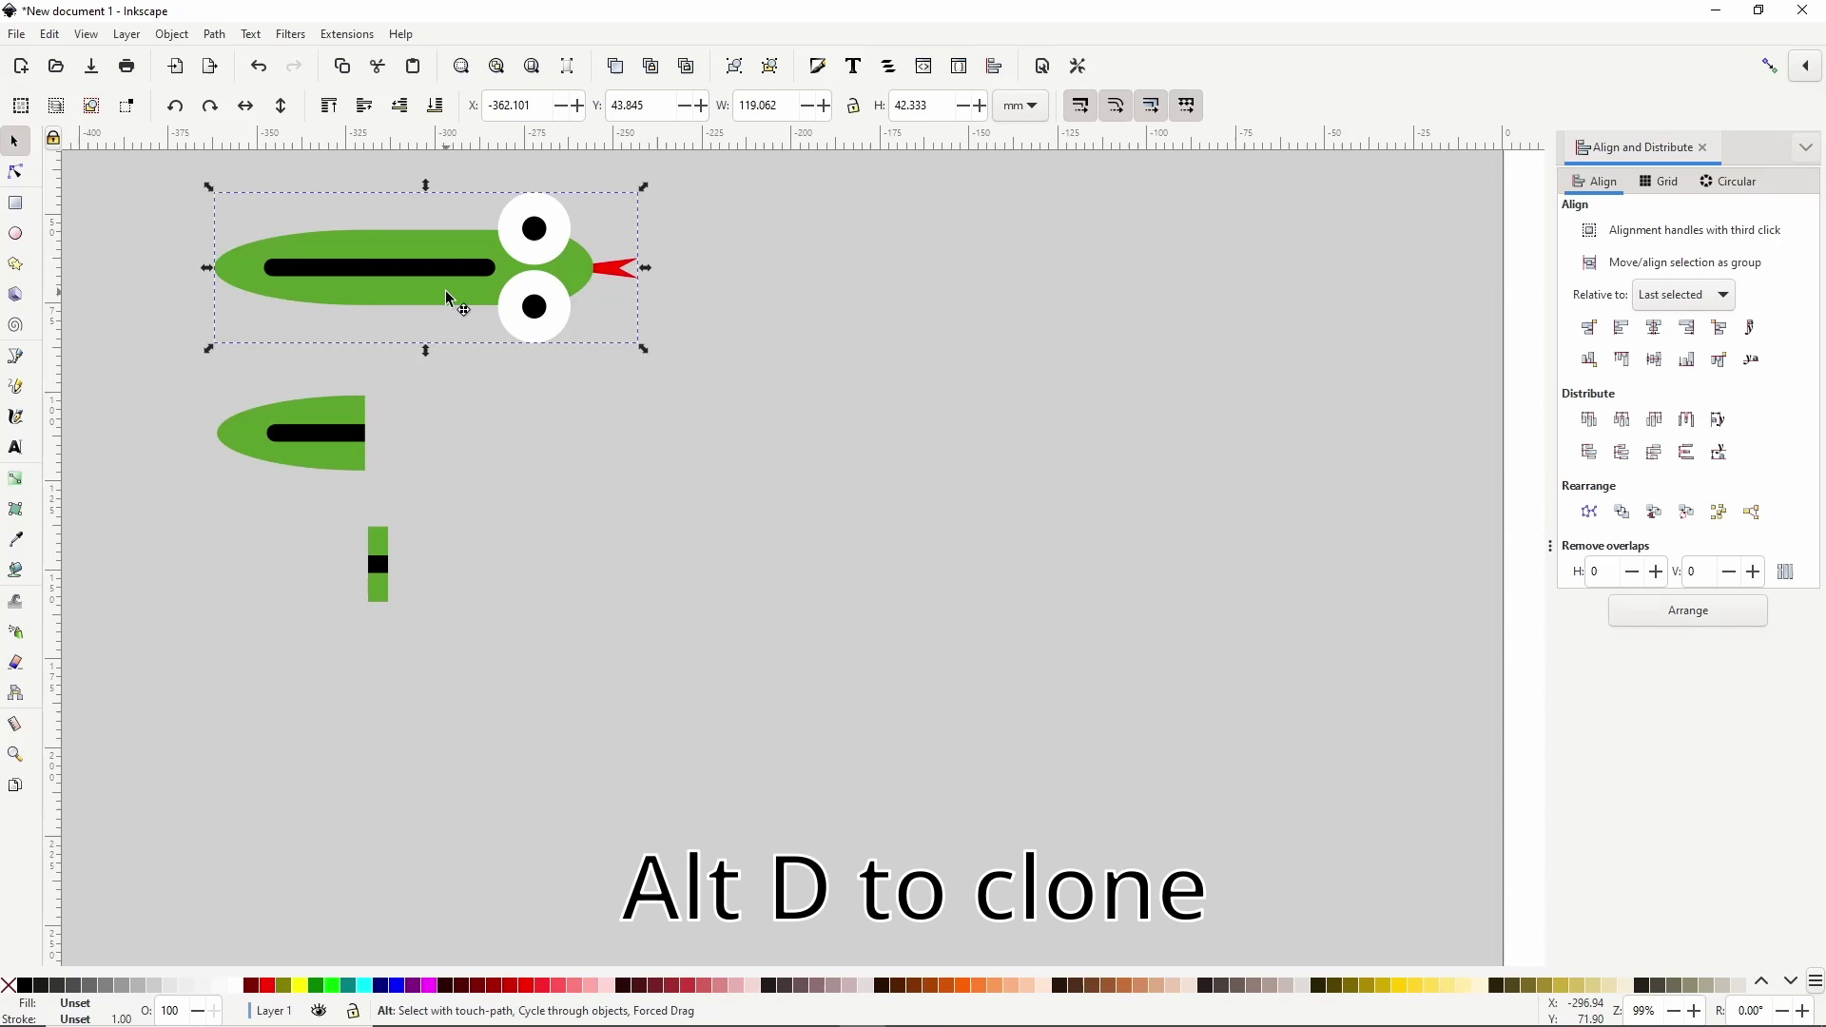
key("alt+d")
left_click_drag(452, 305, 442, 755)
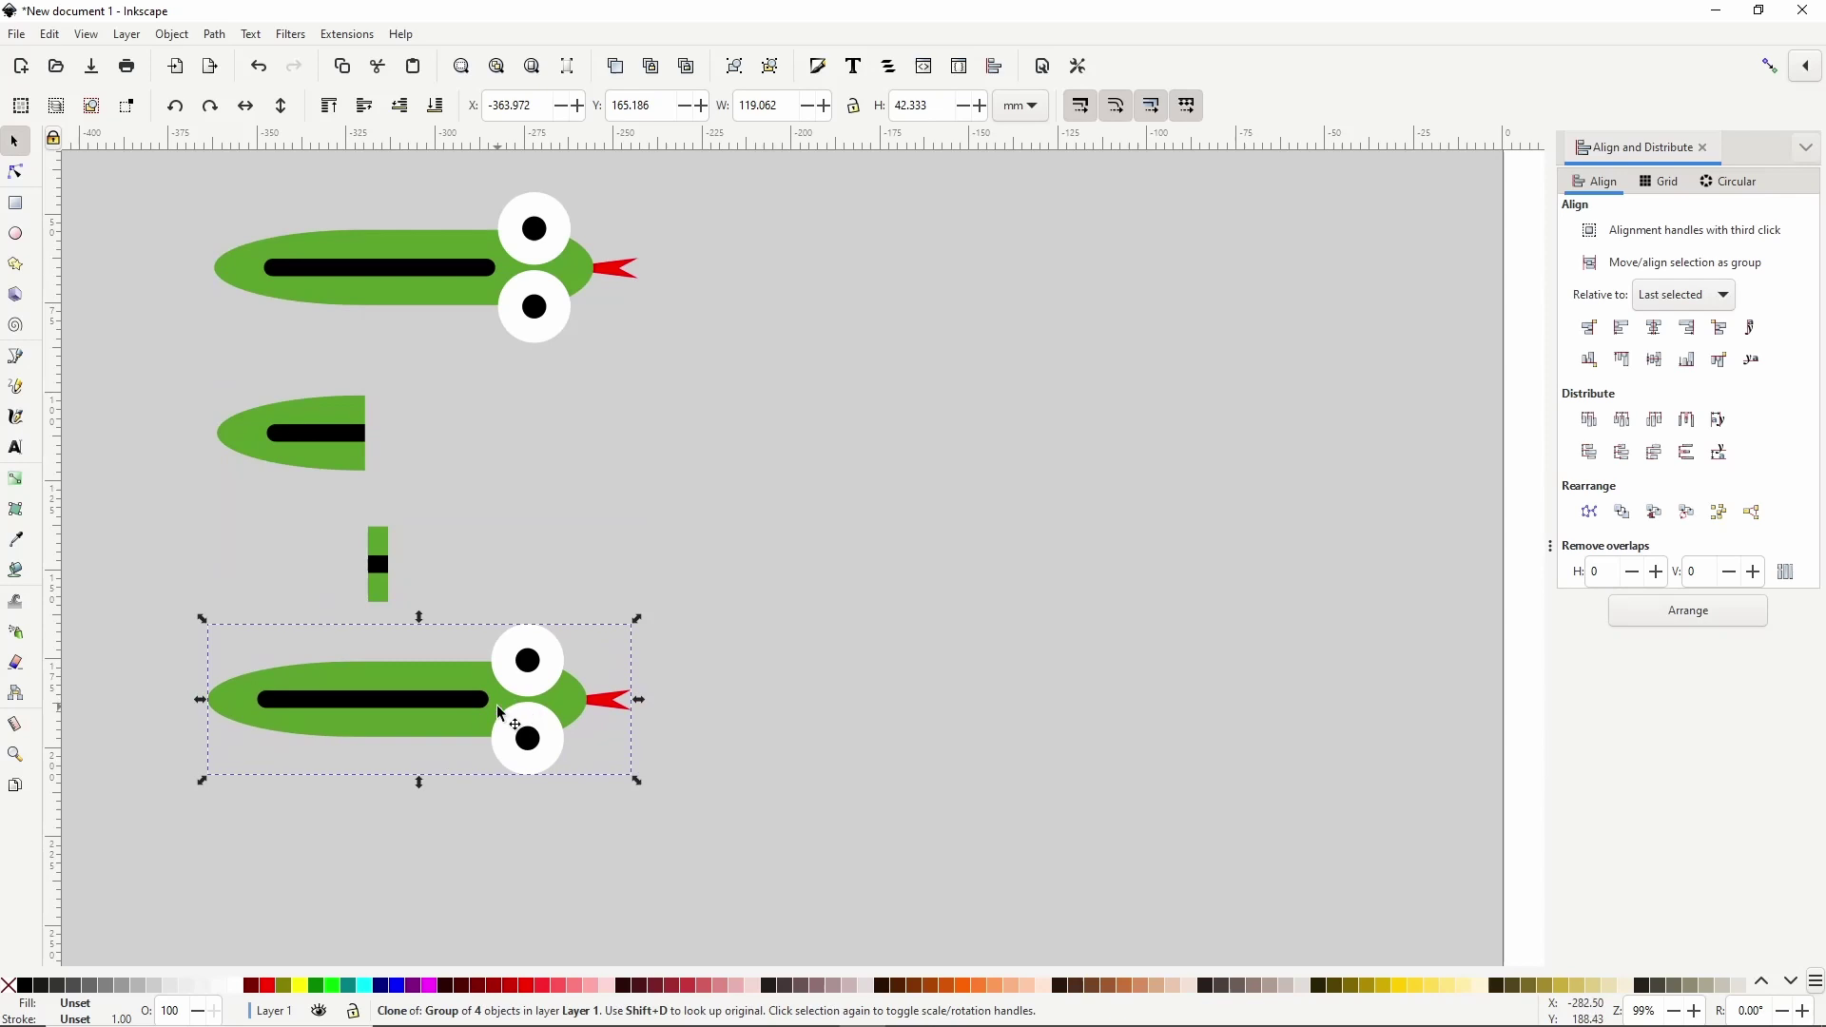
left_click(21, 203)
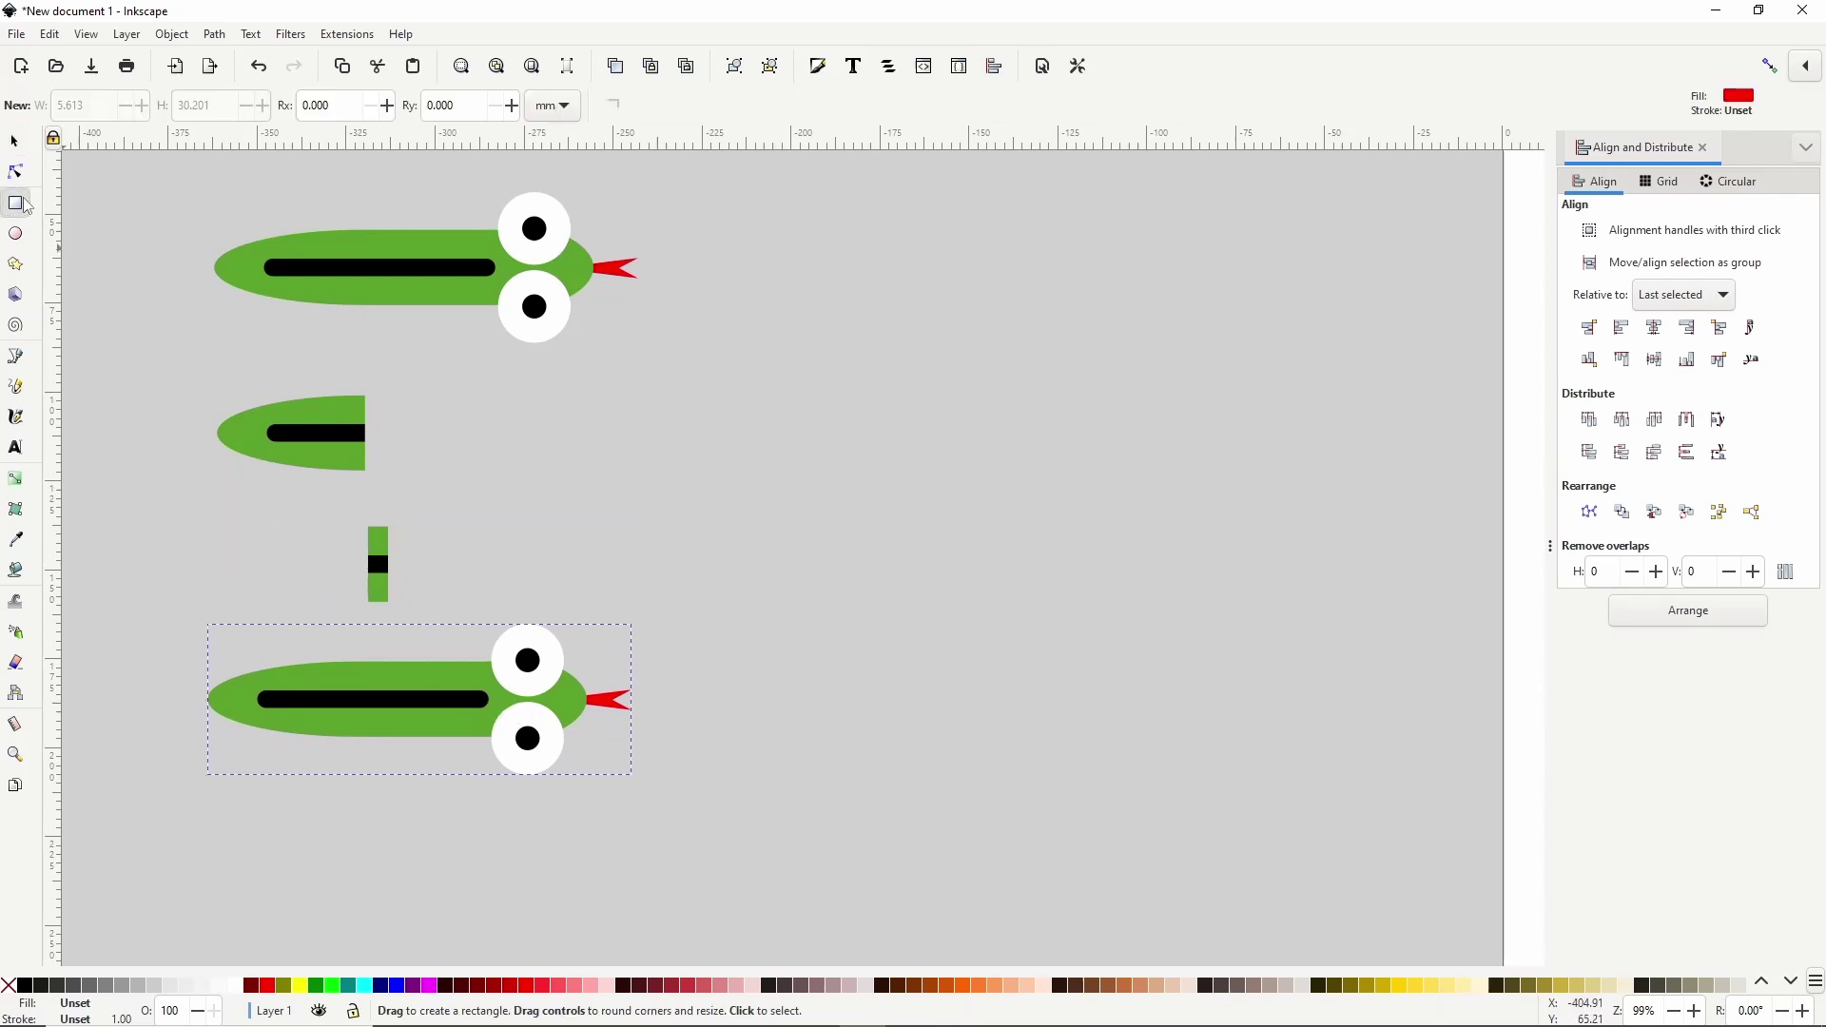
mouse_move(647, 596)
left_mouse_down()
mouse_move(658, 637)
mouse_move(475, 793)
left_mouse_up()
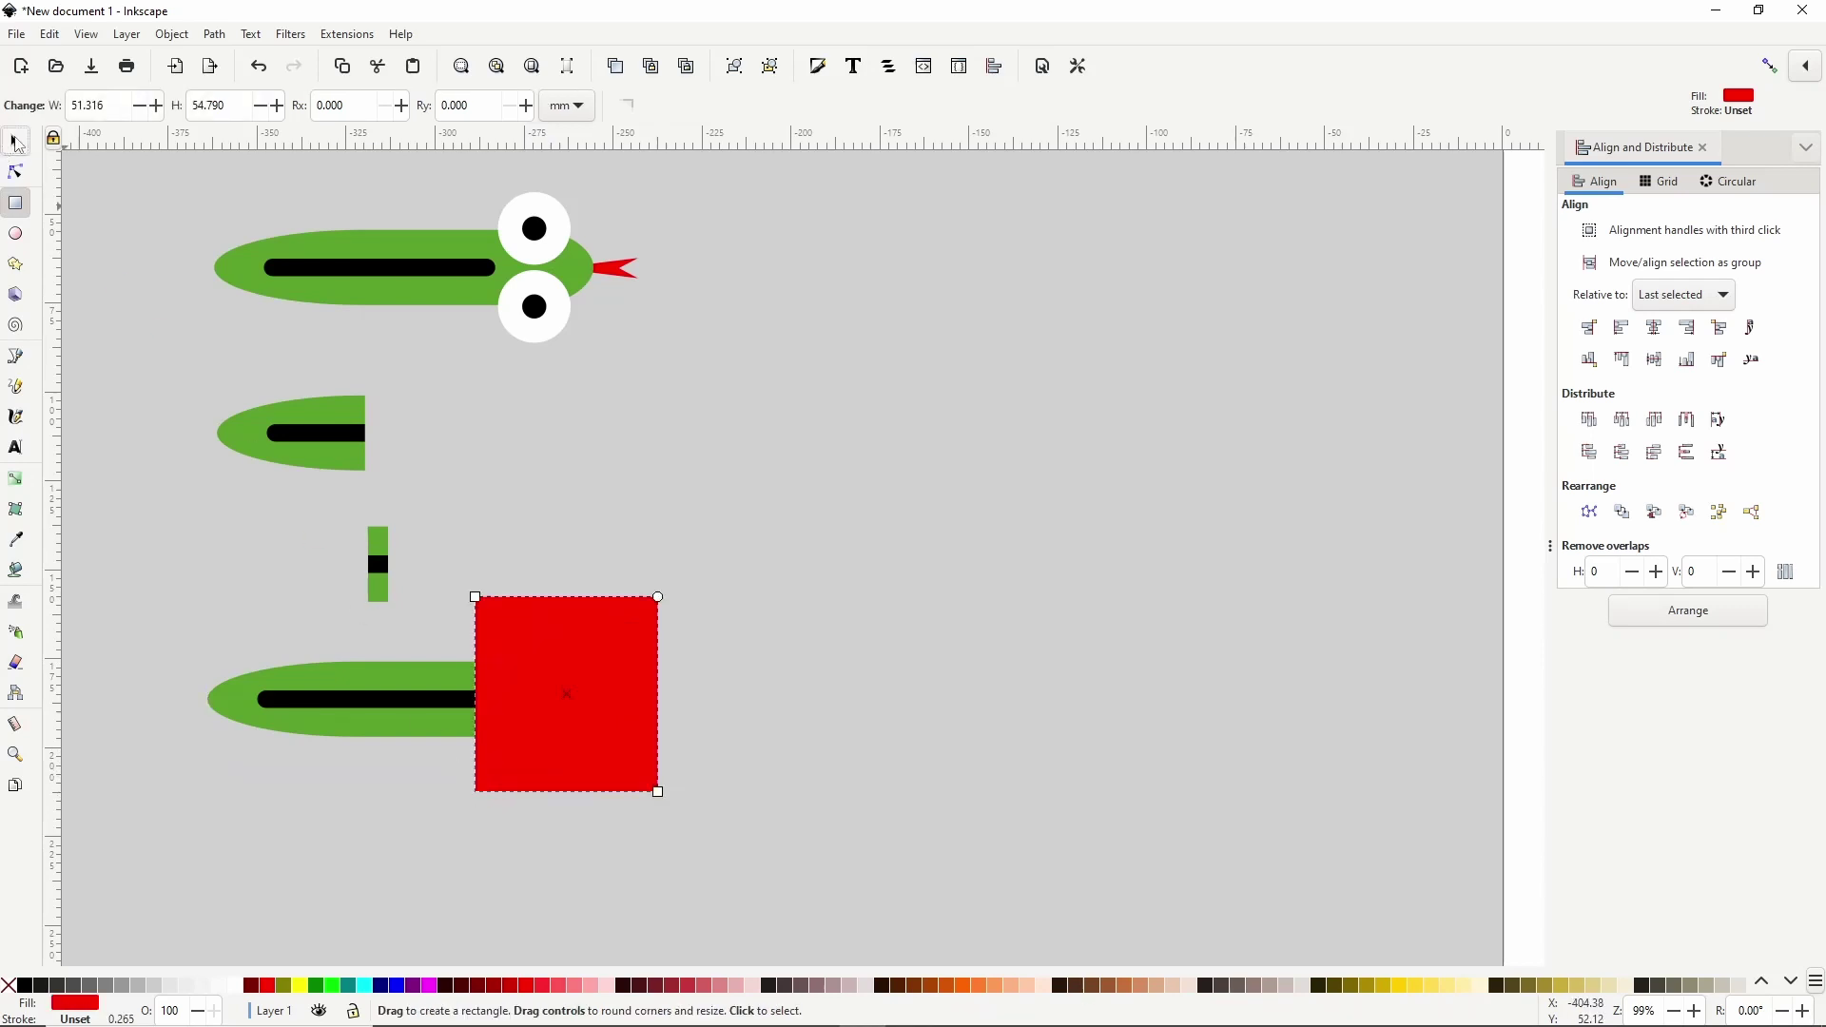
left_click(15, 143)
left_click(367, 707, "shift")
right_click(367, 708)
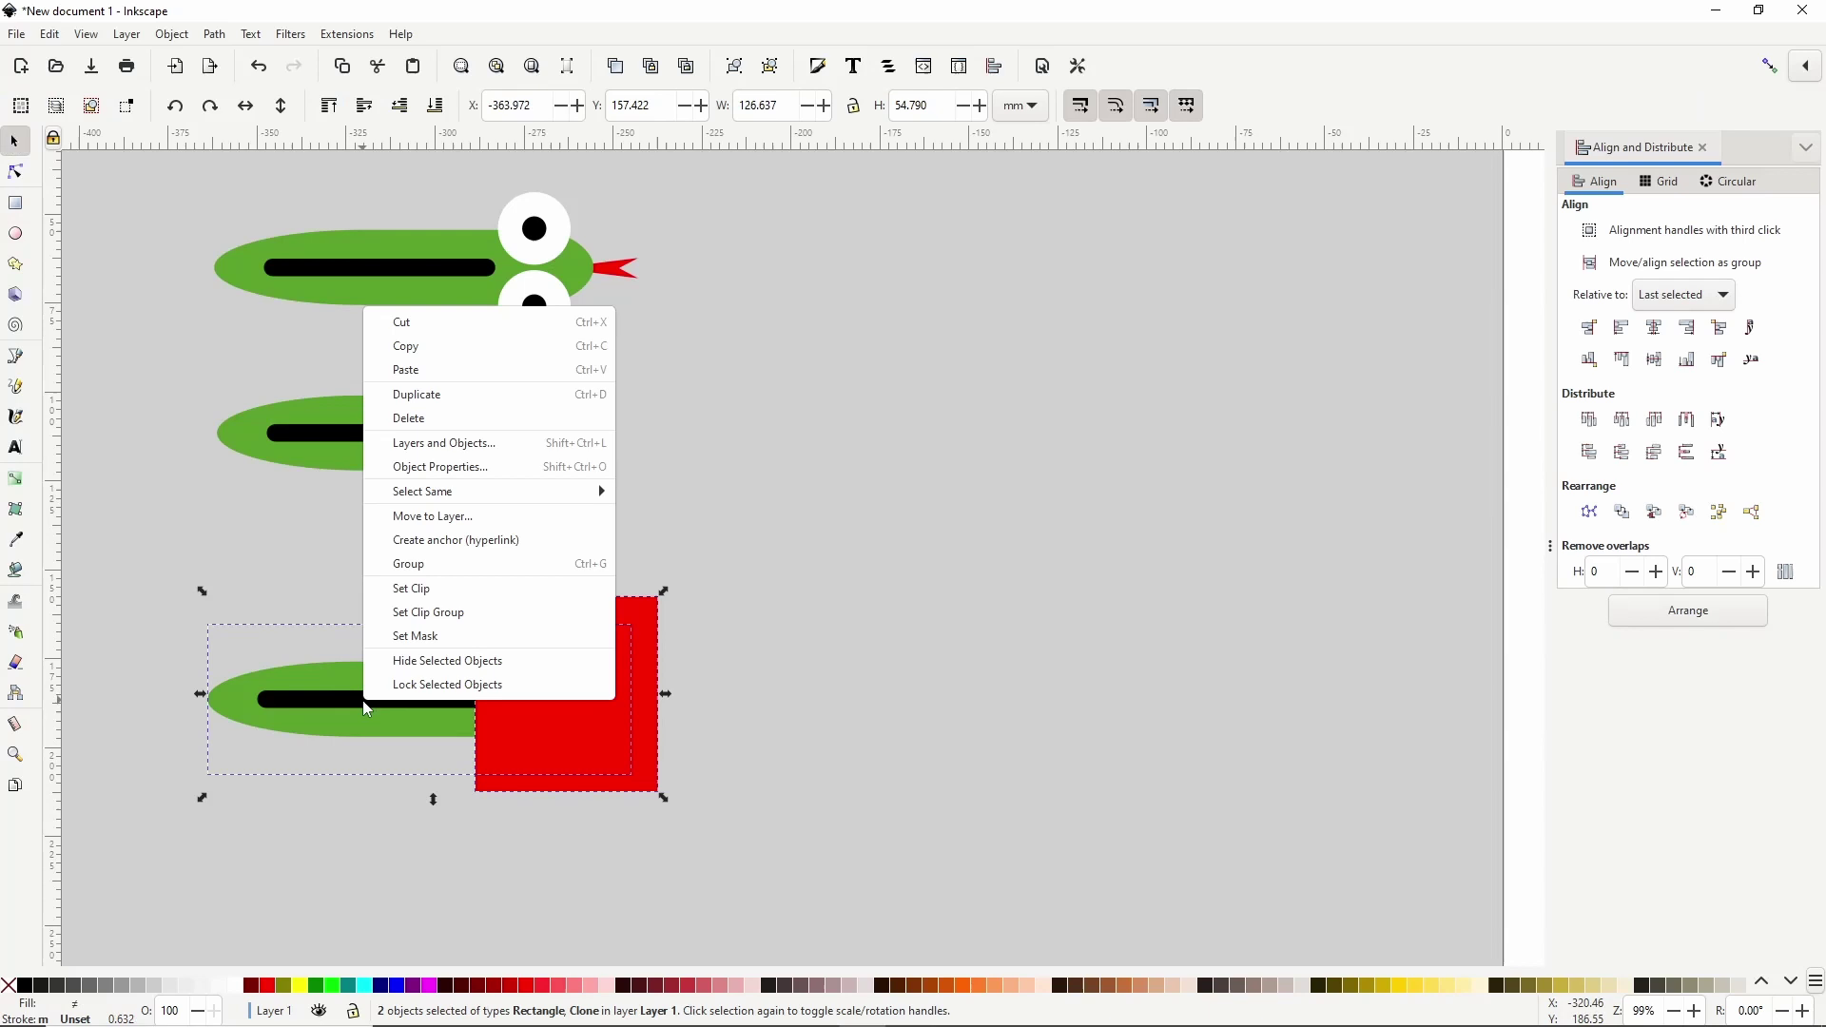
left_click(413, 590)
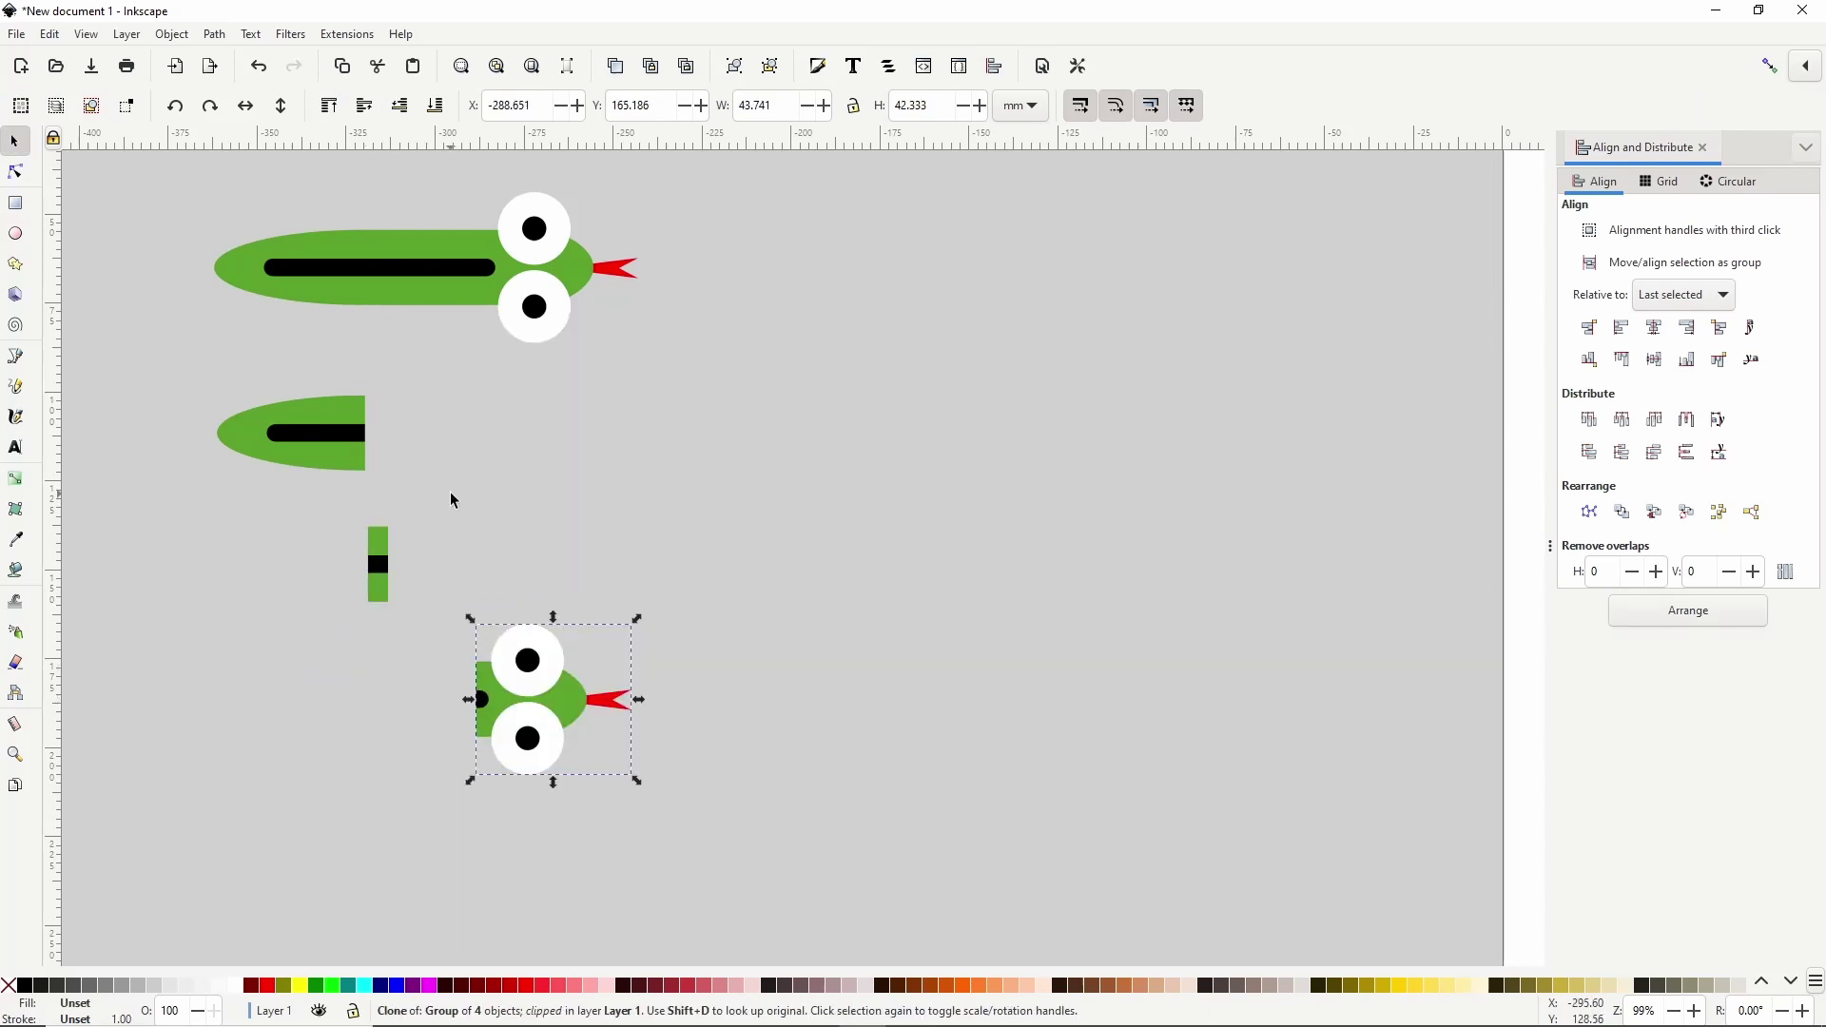
Convert the tail piece, body strip and head piece each into markers via Objects to Marker.
left_click(335, 410)
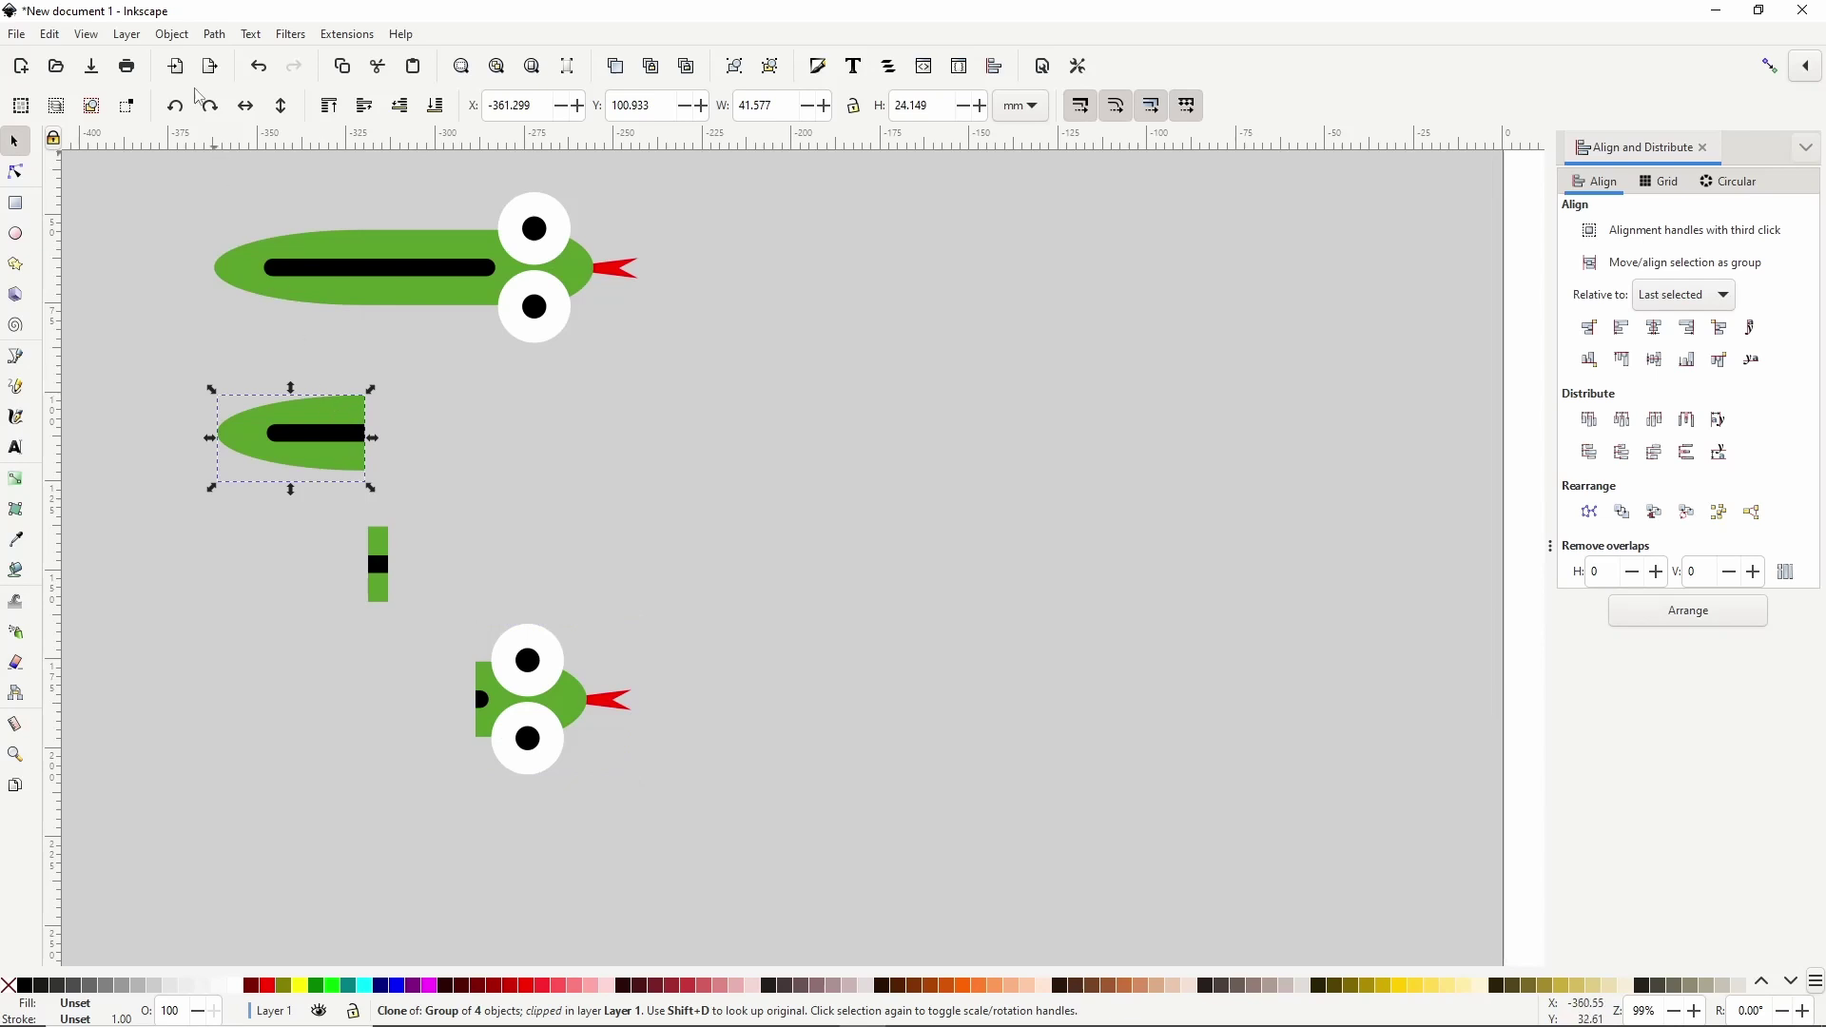
left_click(176, 35)
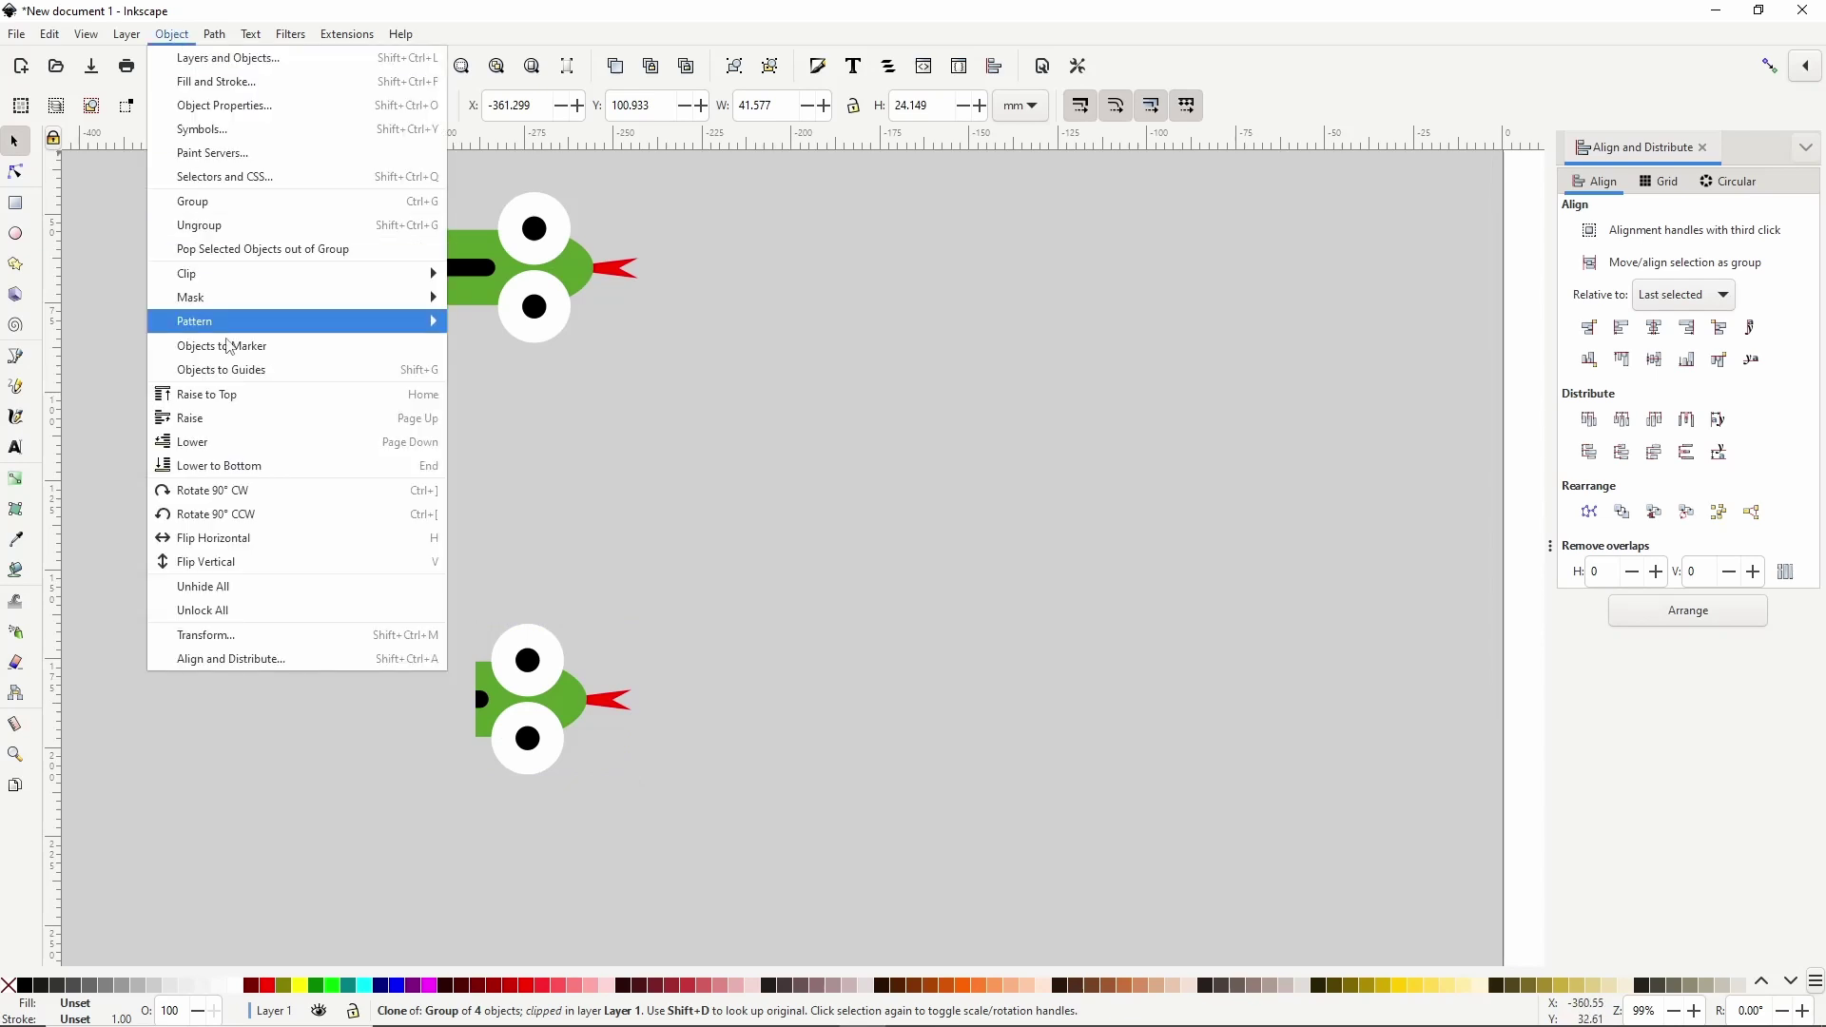
left_click(232, 352)
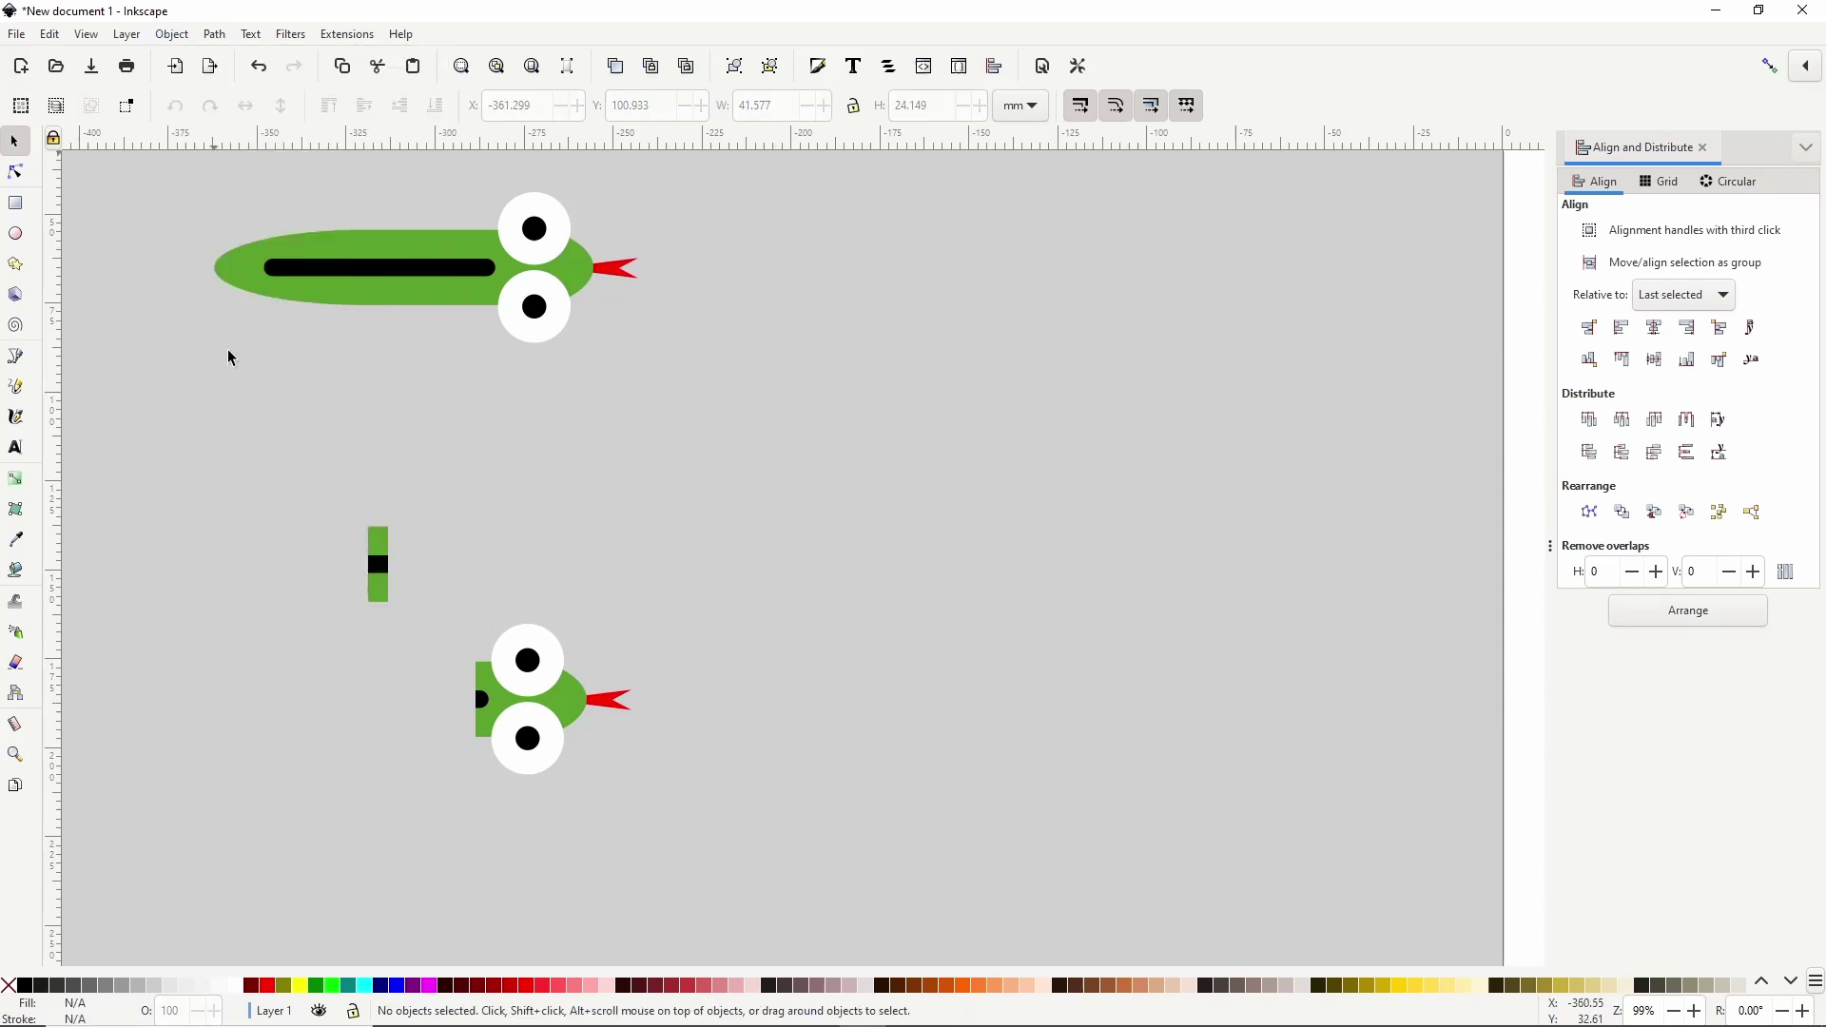
left_click(378, 561)
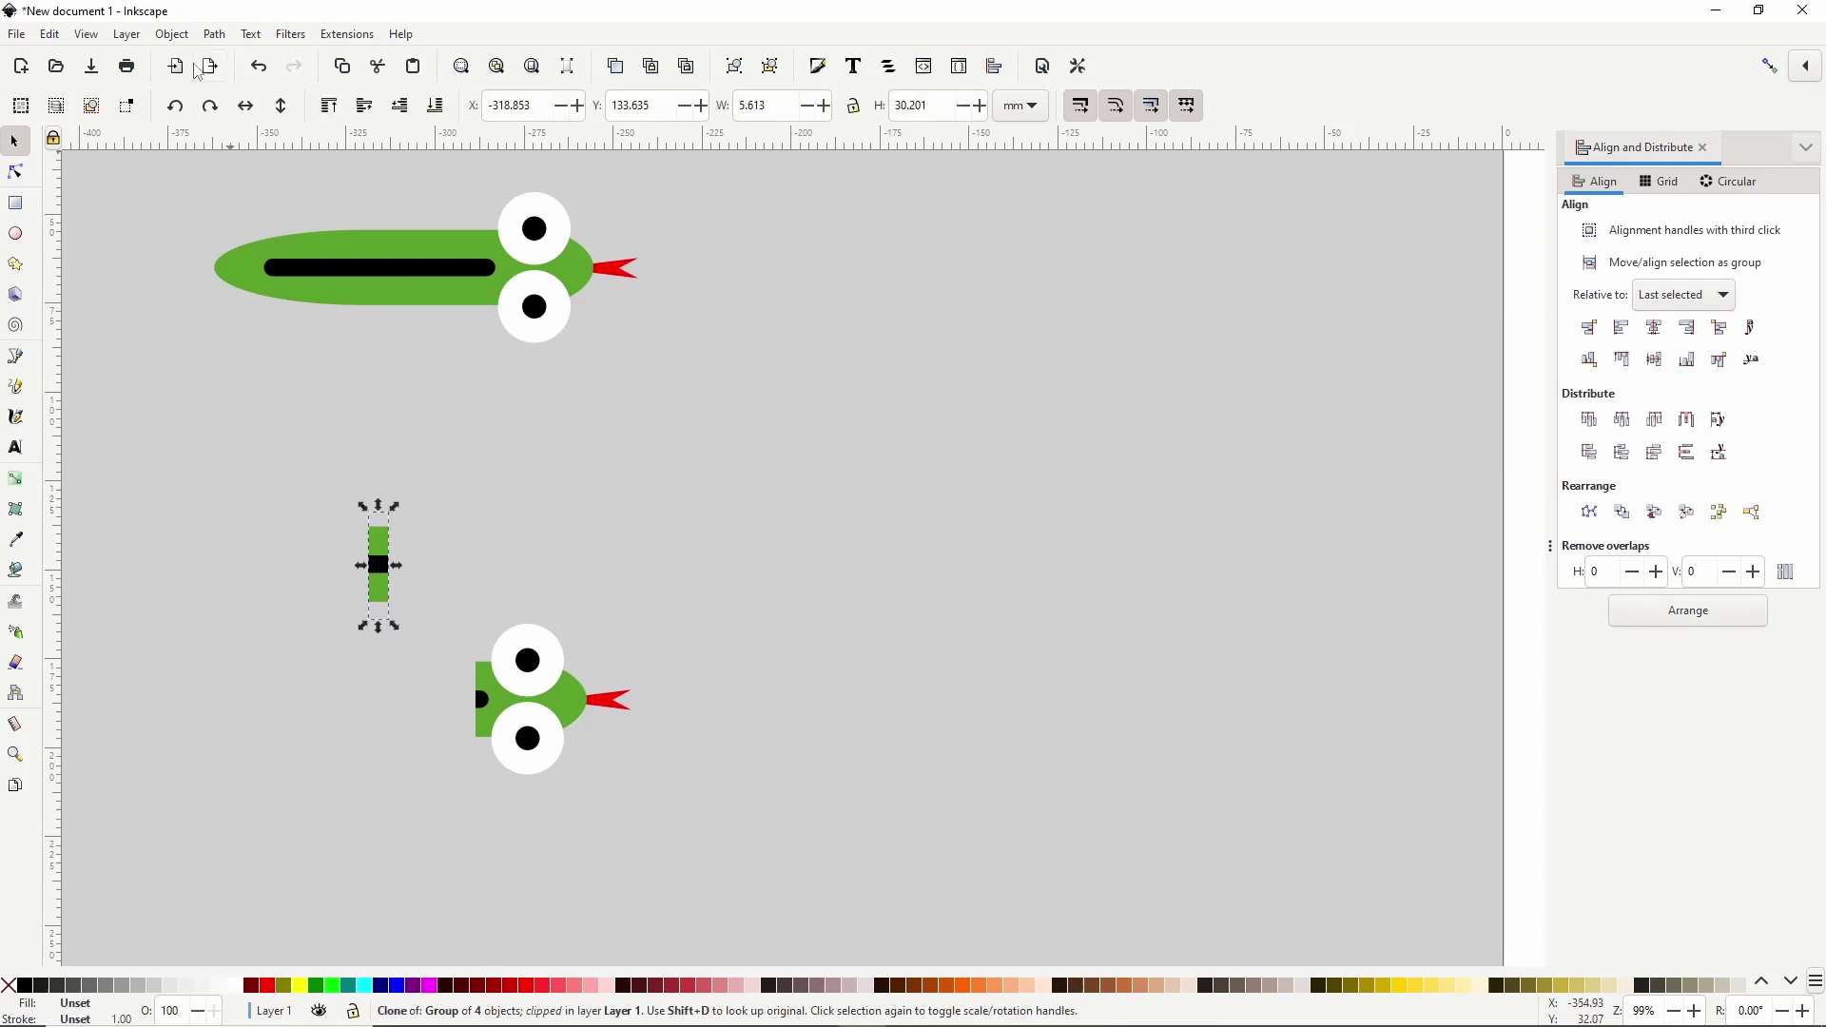
left_click(178, 35)
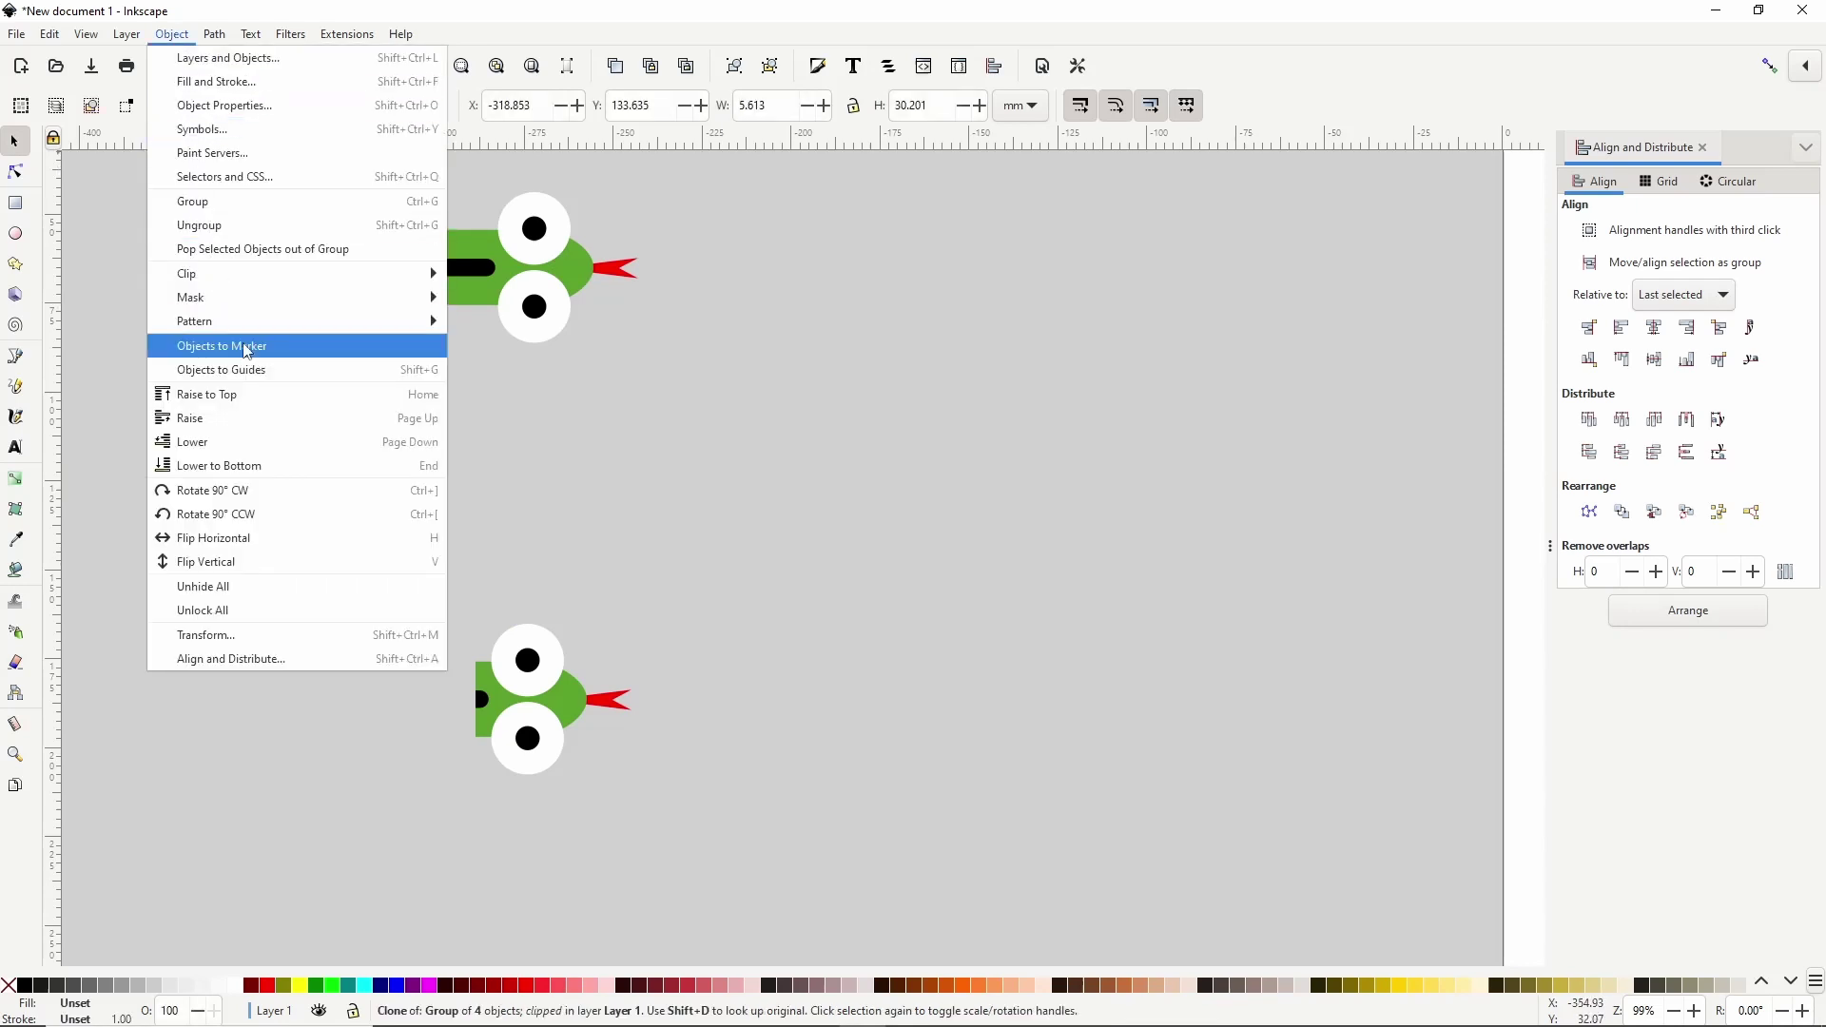
left_click(476, 620)
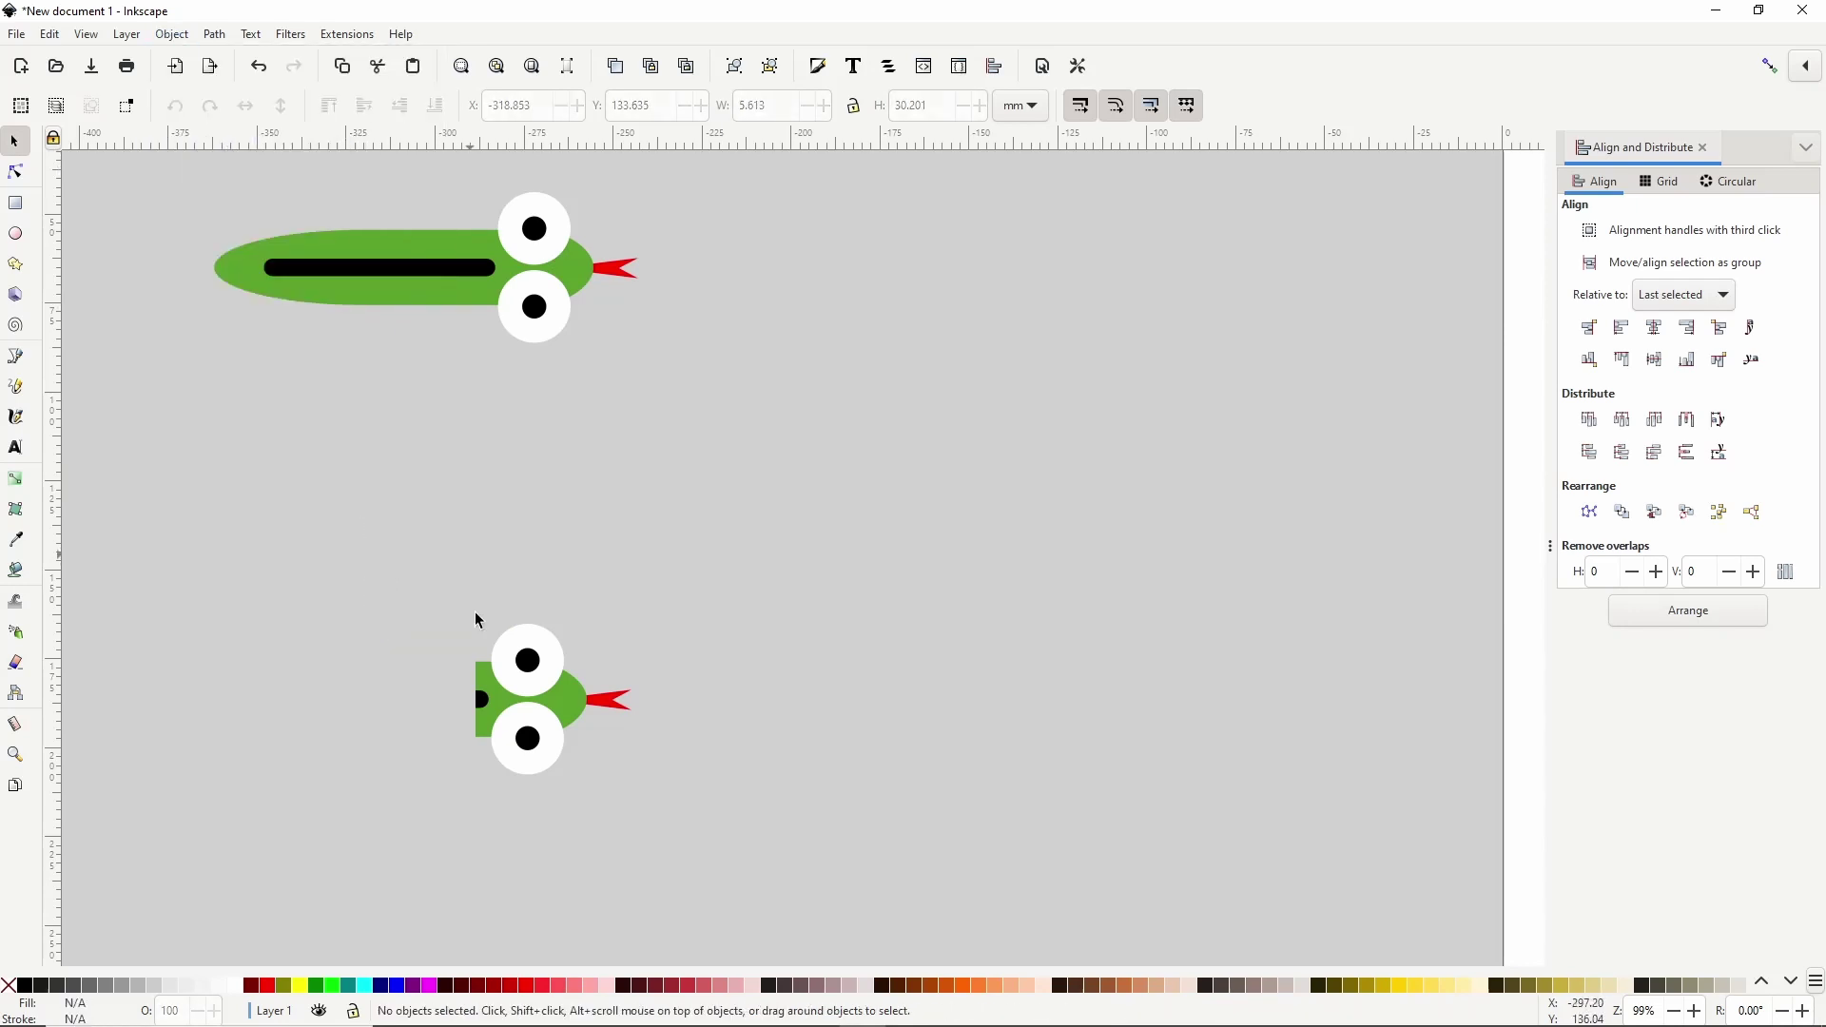
left_click(181, 36)
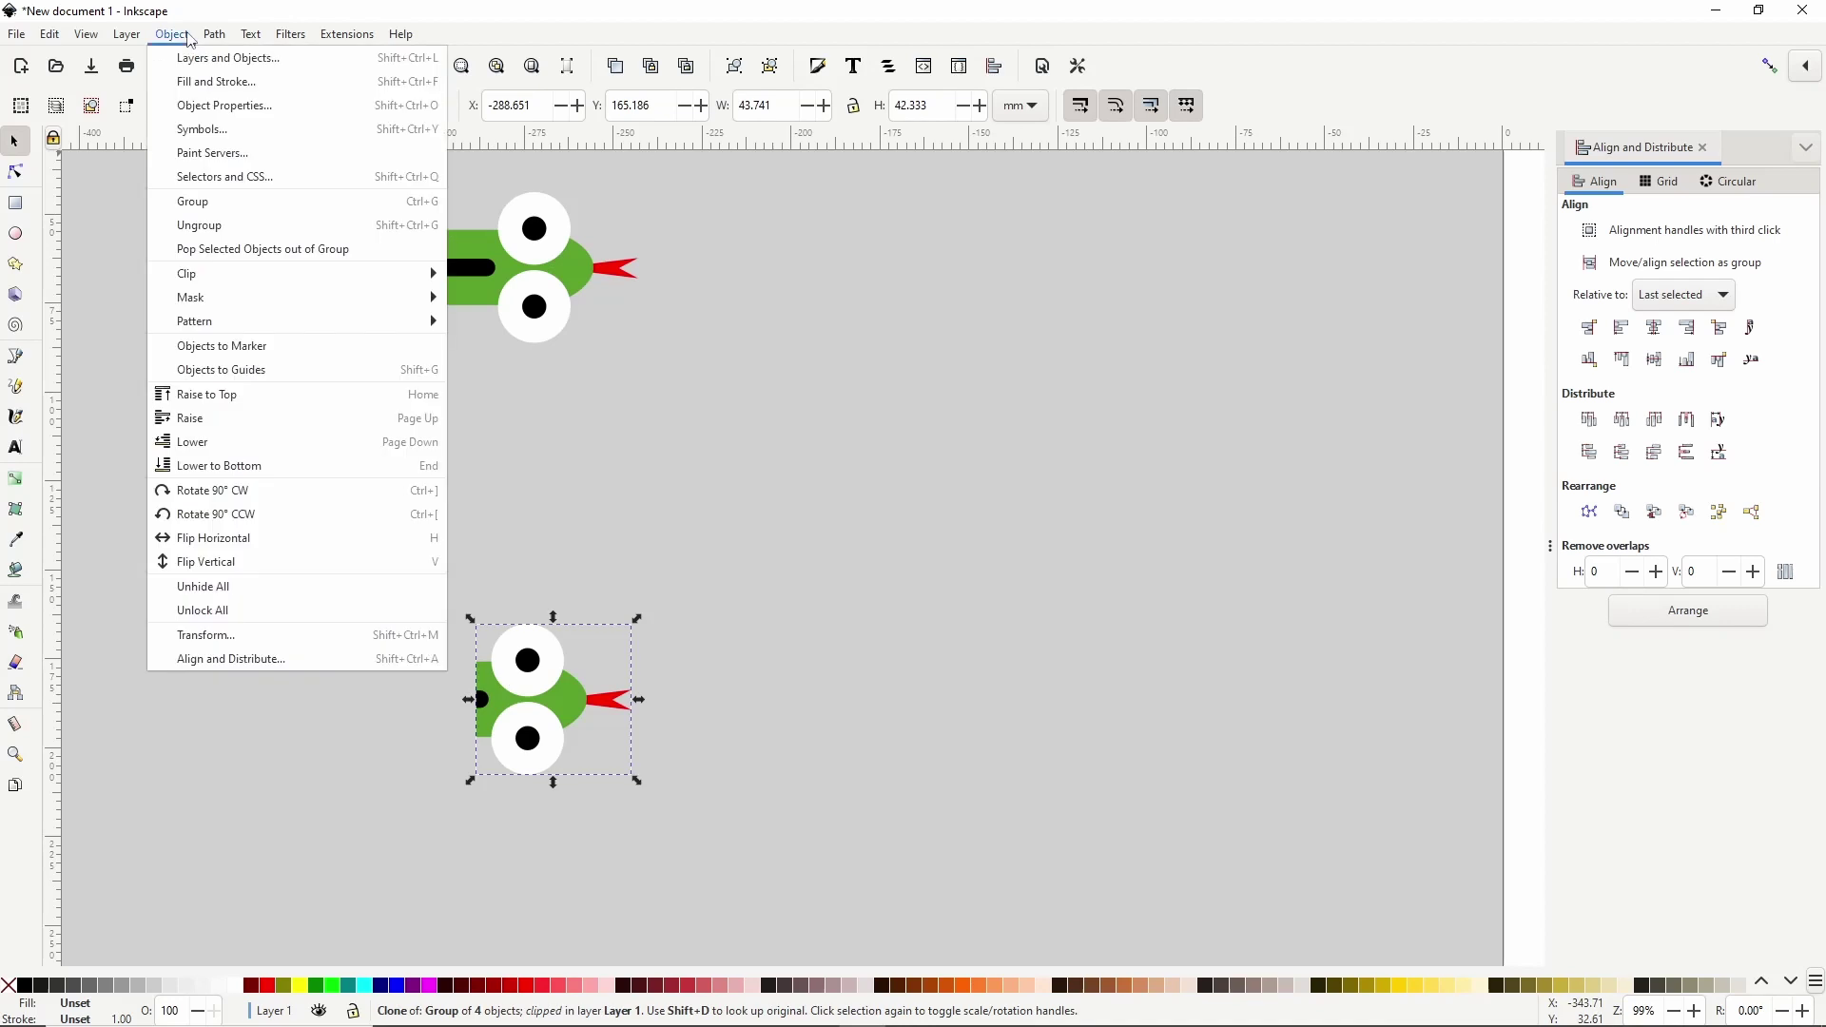
left_click(260, 350)
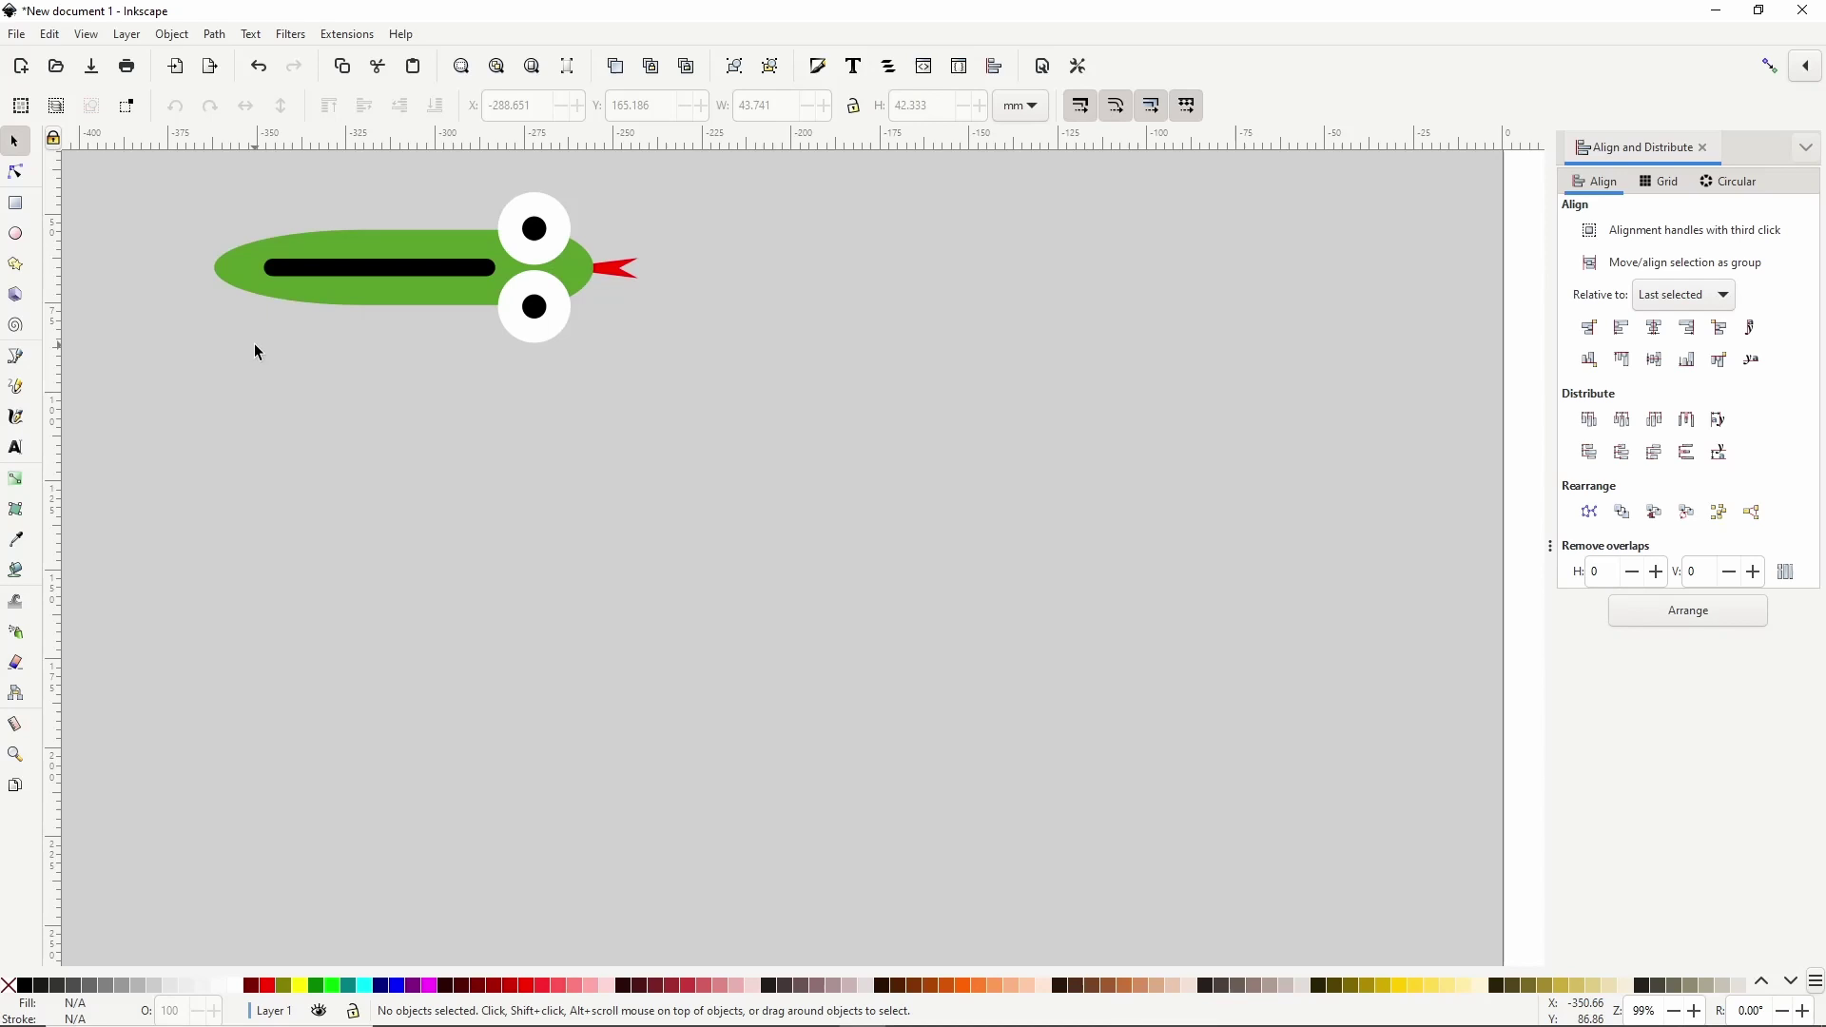
Draw a four-node wavy S-shaped Bezier curve across the page below the snake.
left_click(15, 357)
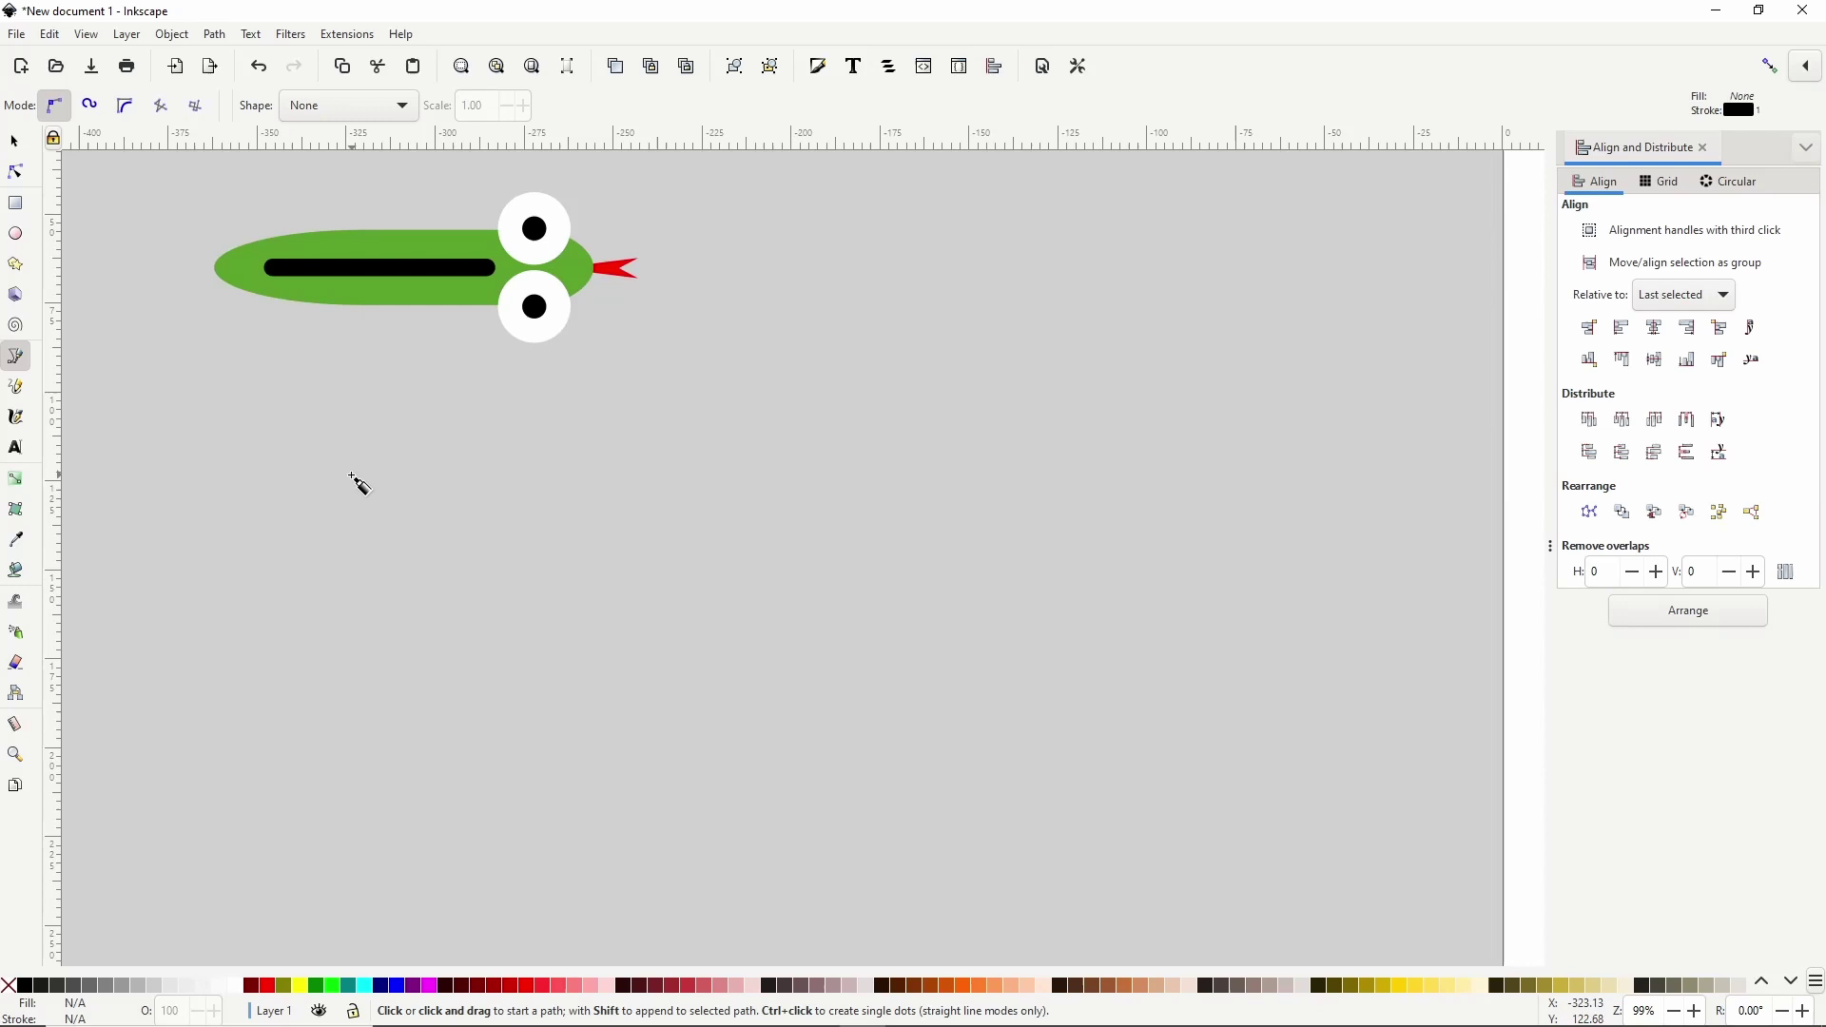
left_click_drag(300, 539, 378, 502)
left_click_drag(600, 438, 762, 450)
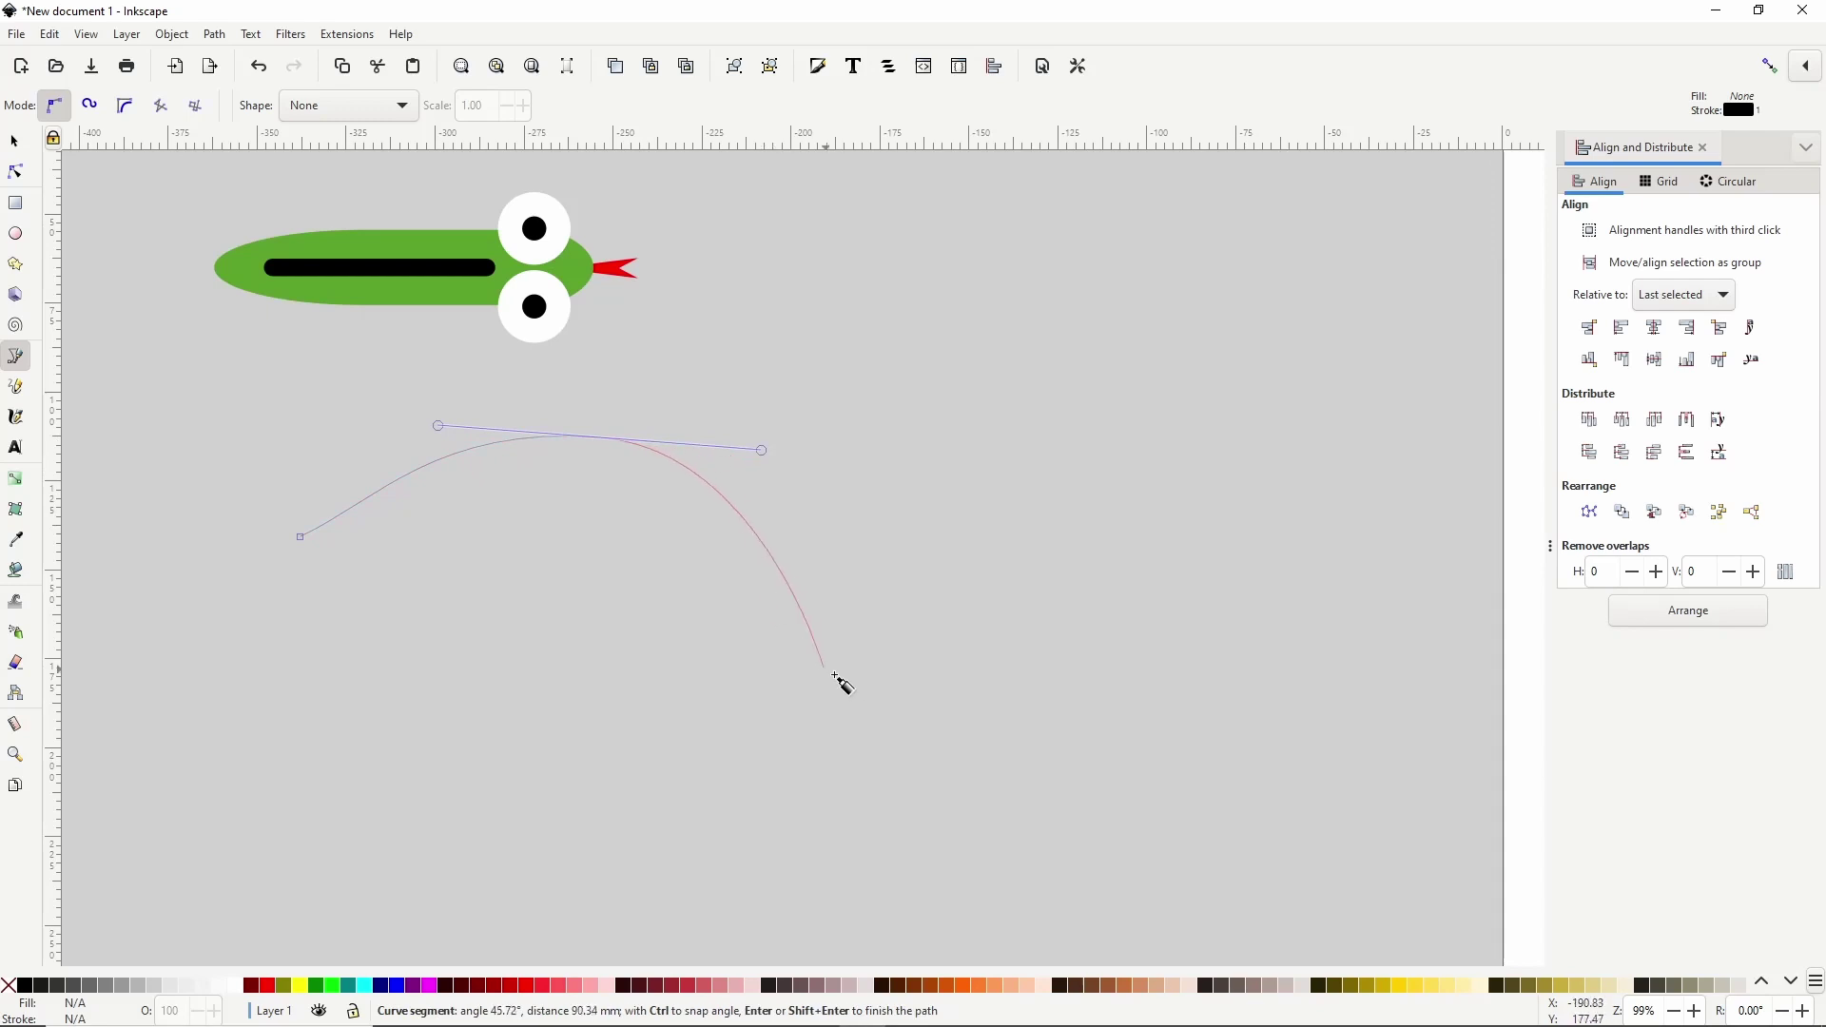
left_click_drag(875, 688, 1023, 679)
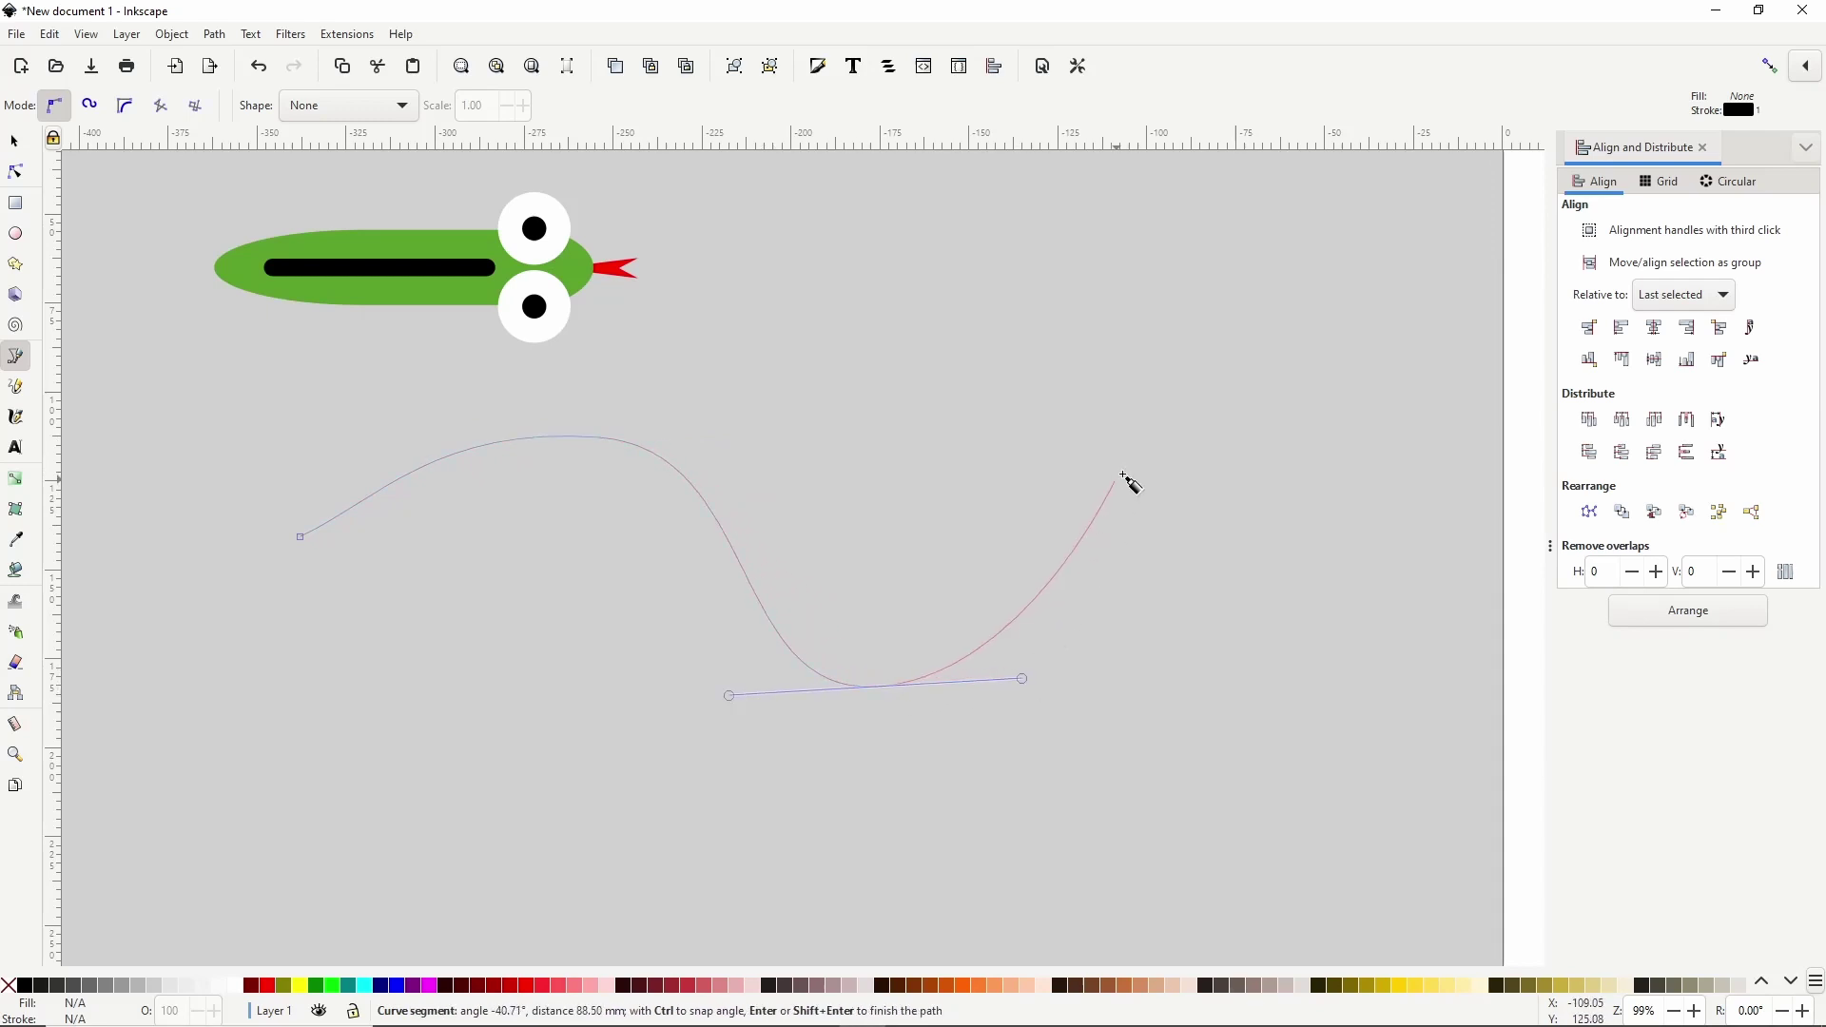
left_click_drag(1129, 476, 1222, 415)
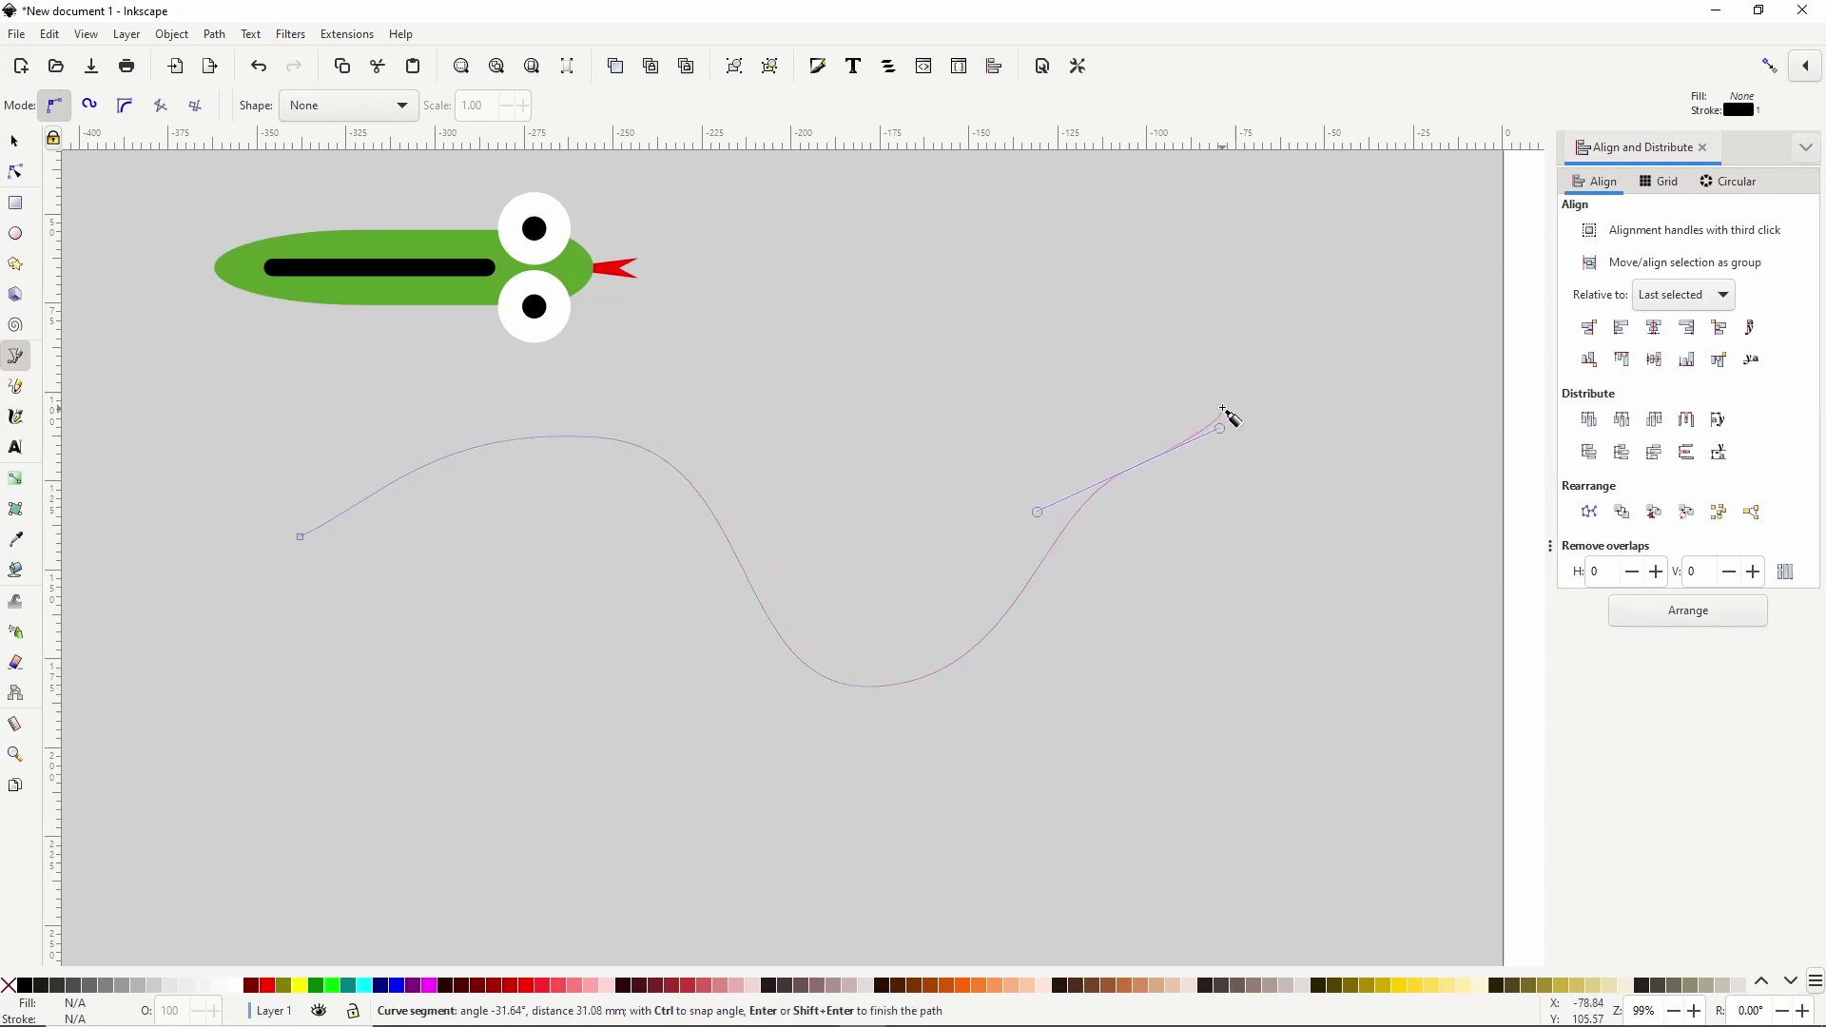
key("Return")
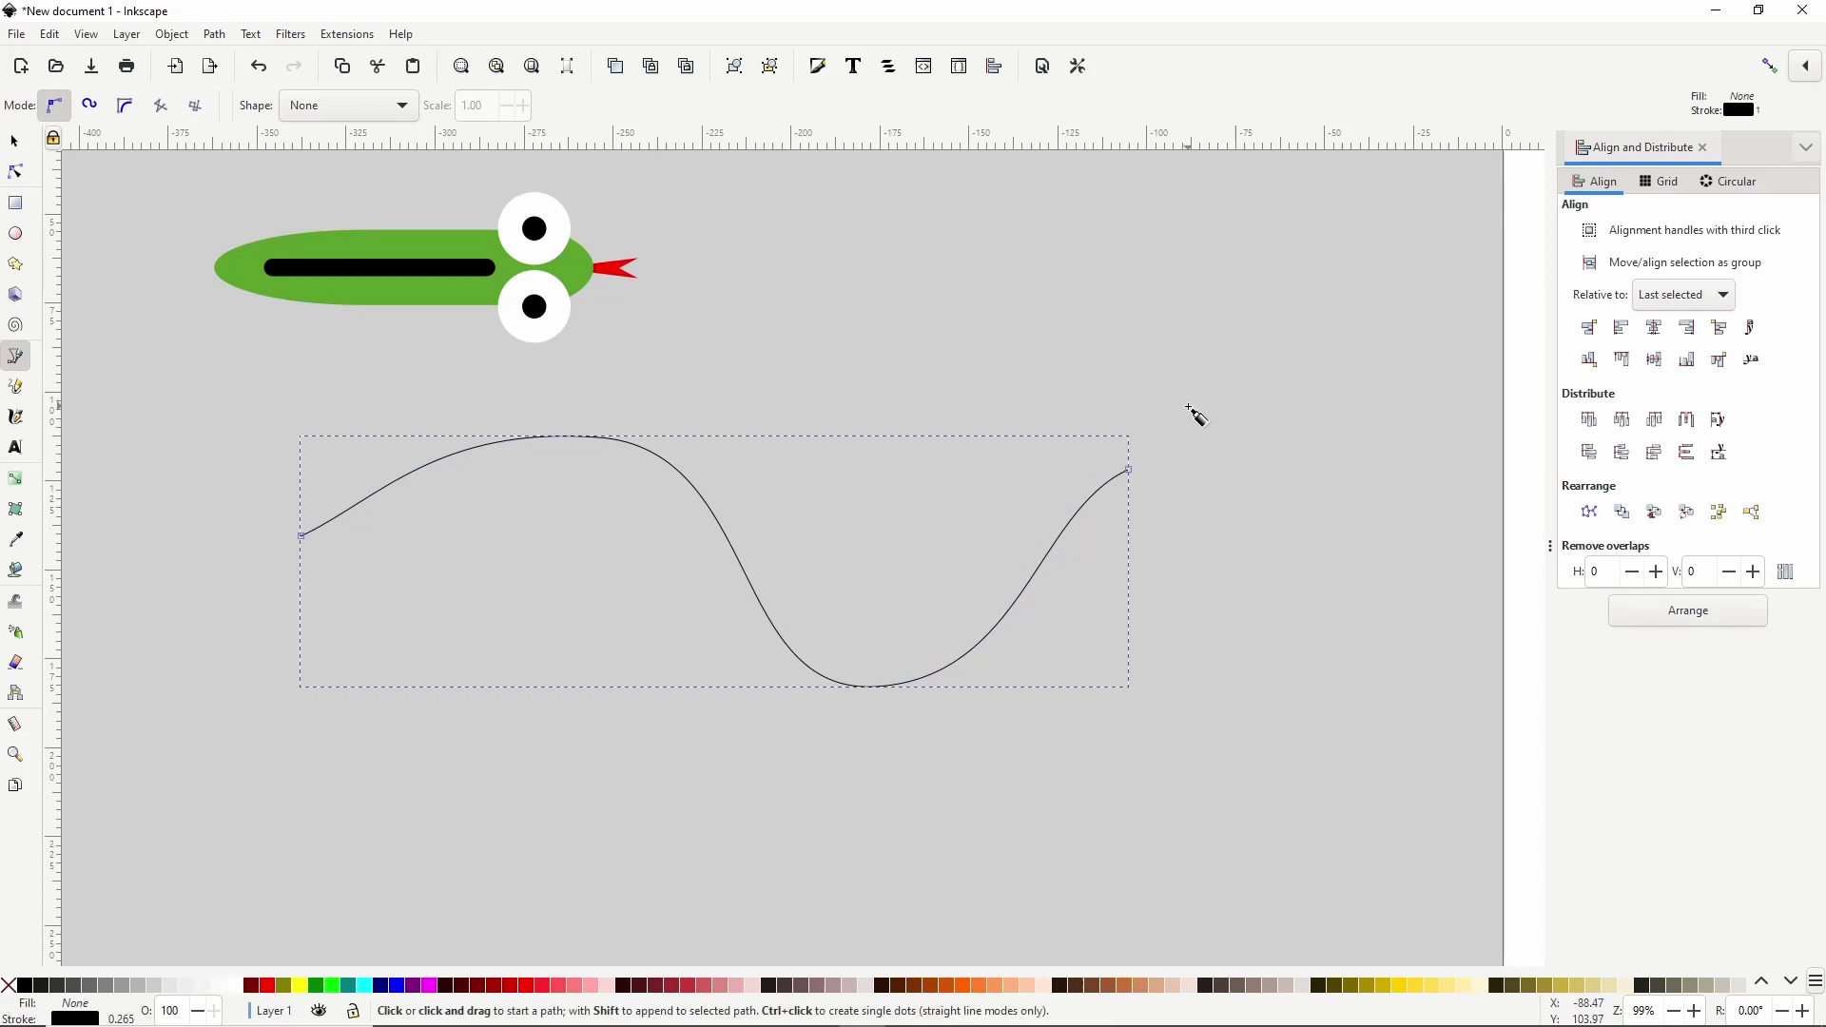
In Stroke style, set the tail as start marker, body slices as mid markers, and head as end marker.
left_click(820, 67)
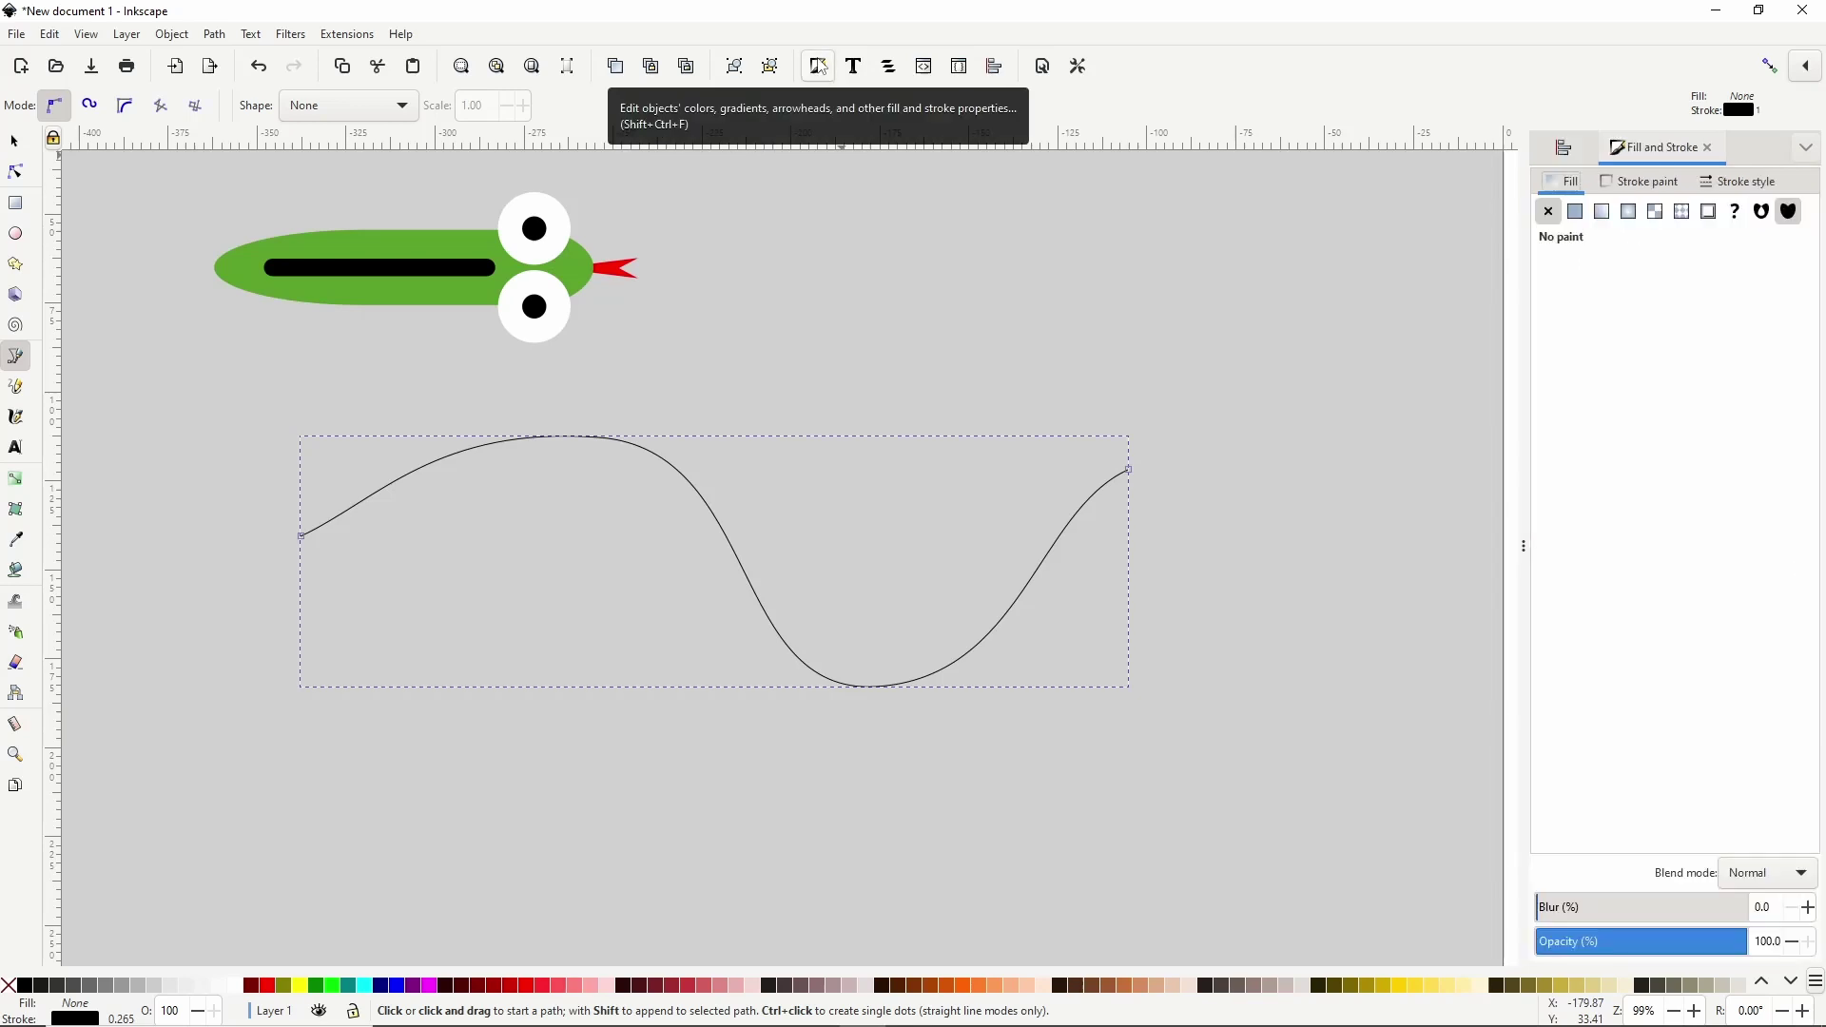
left_click(1748, 184)
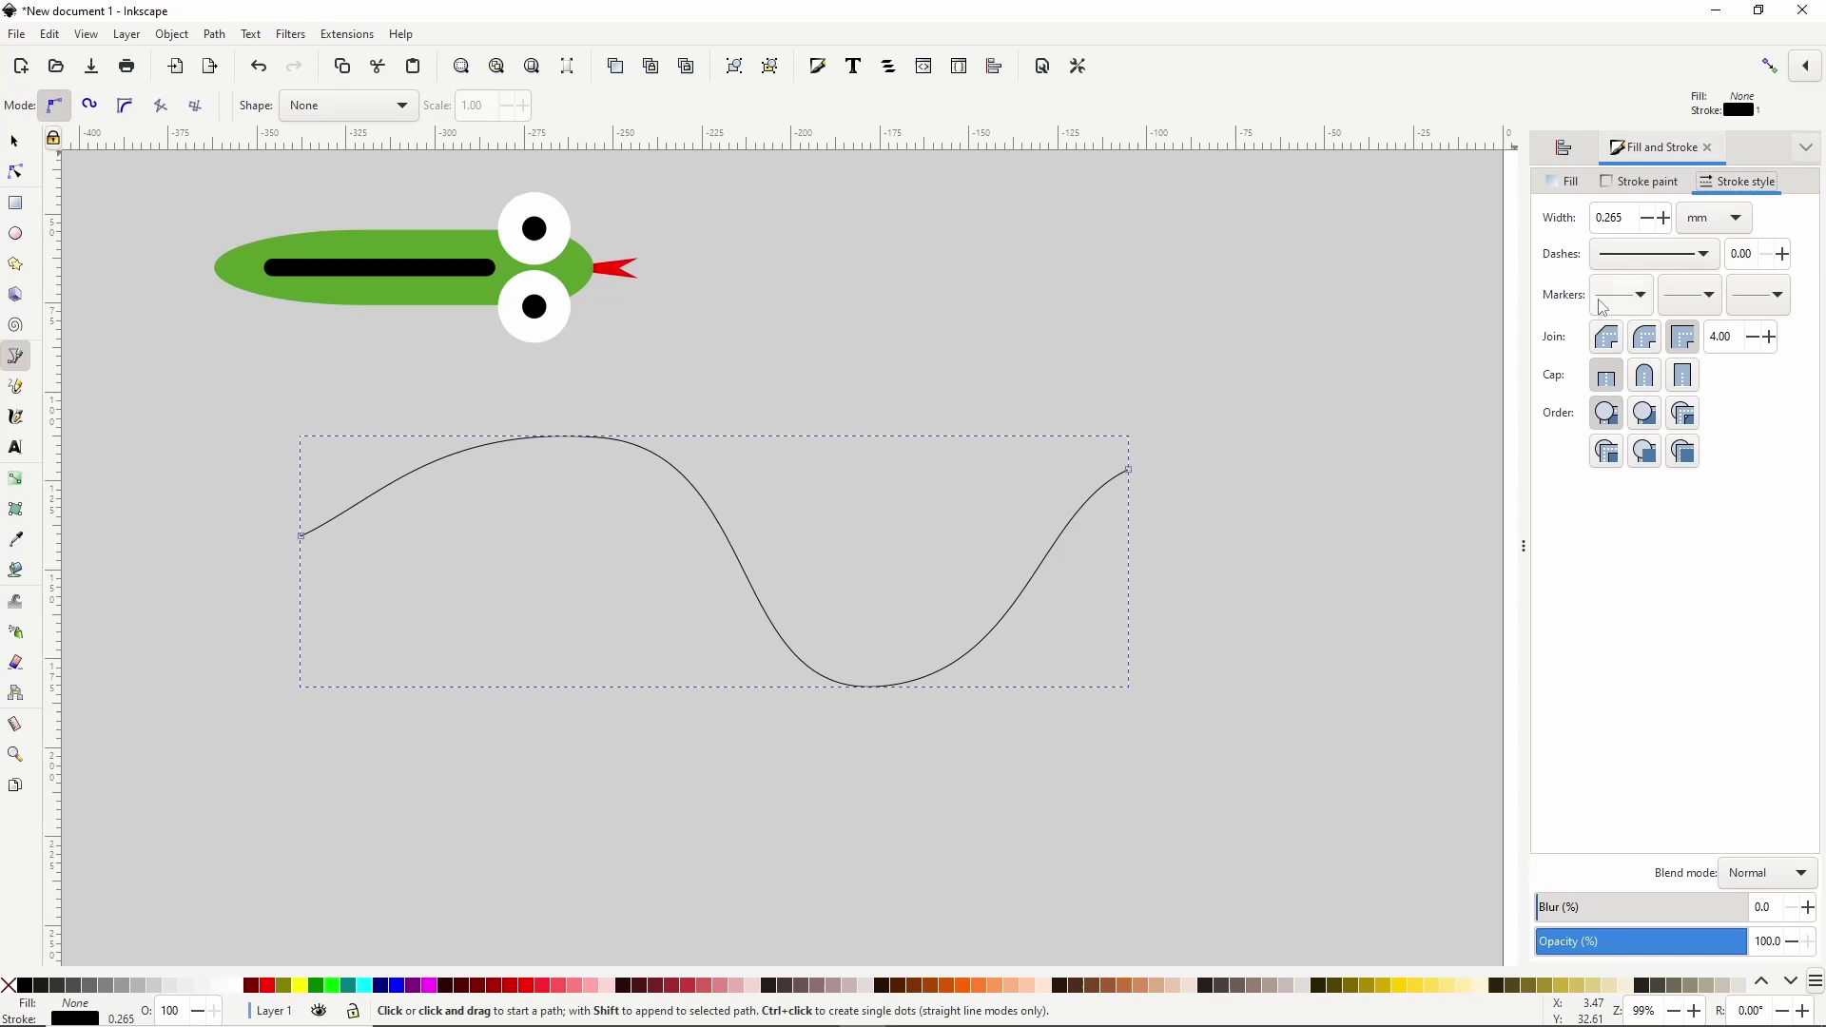
left_click(1630, 301)
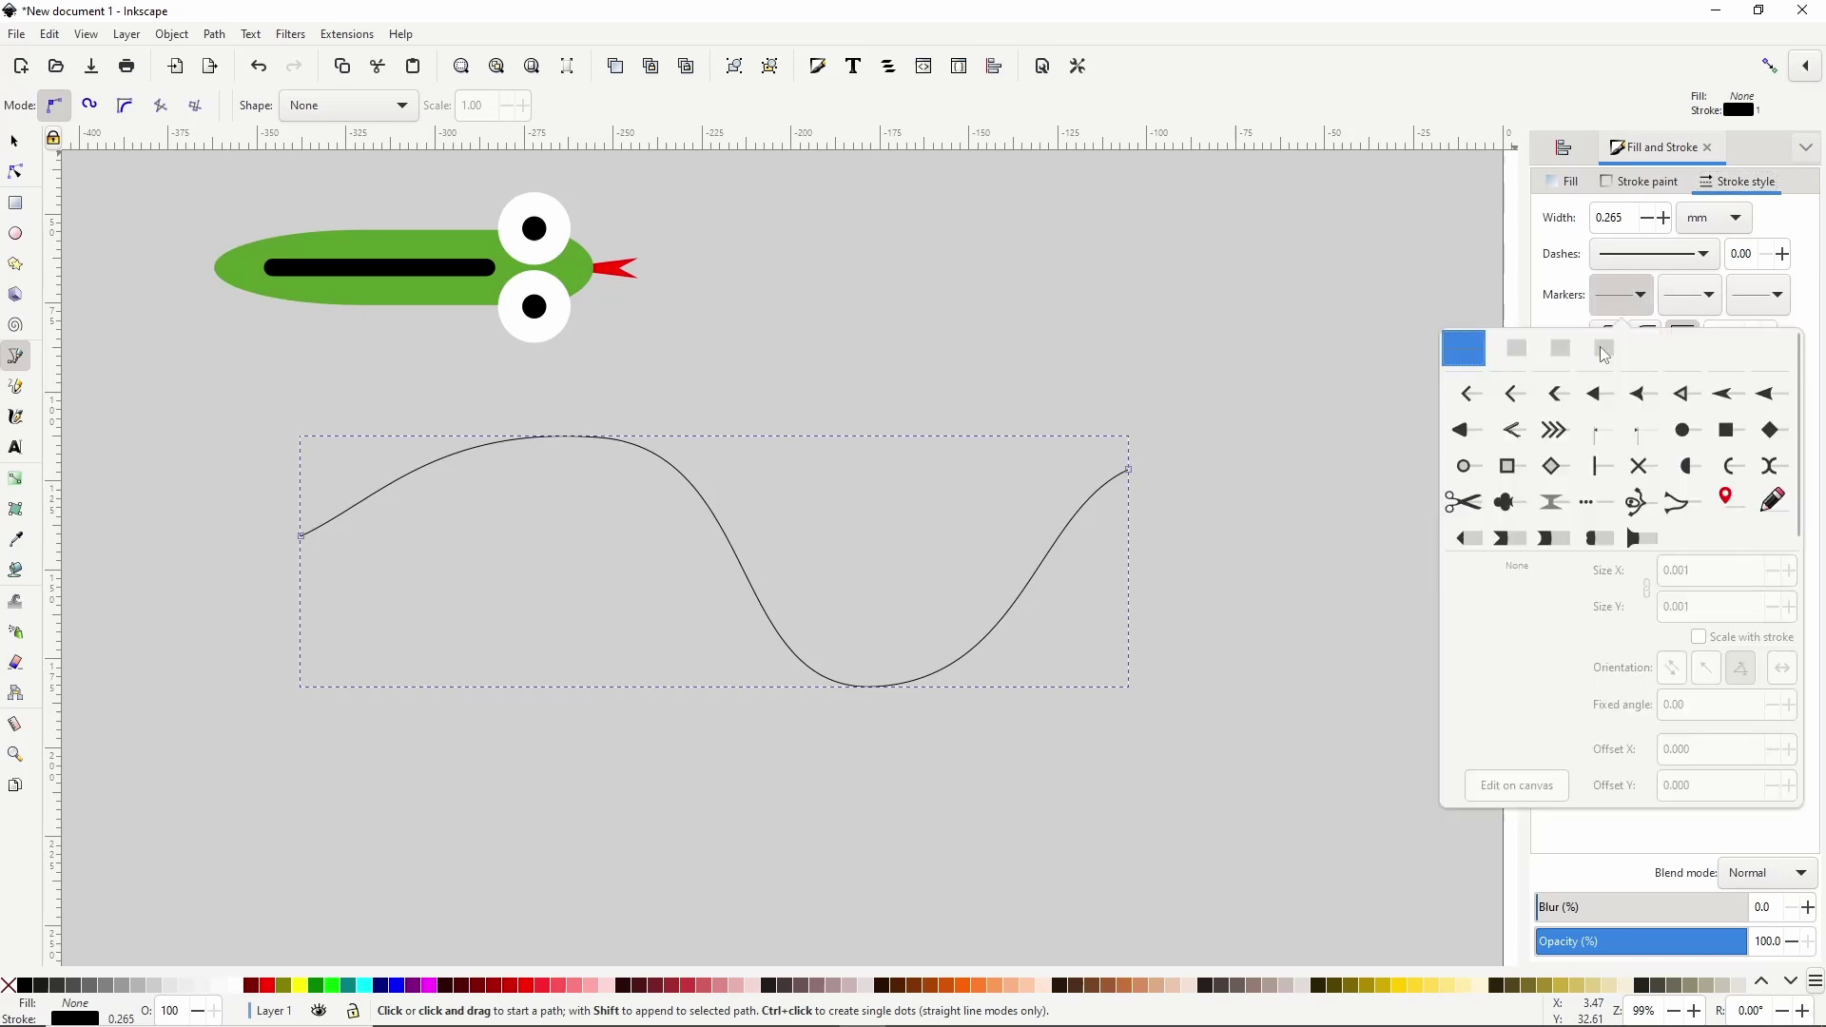
left_click(1524, 358)
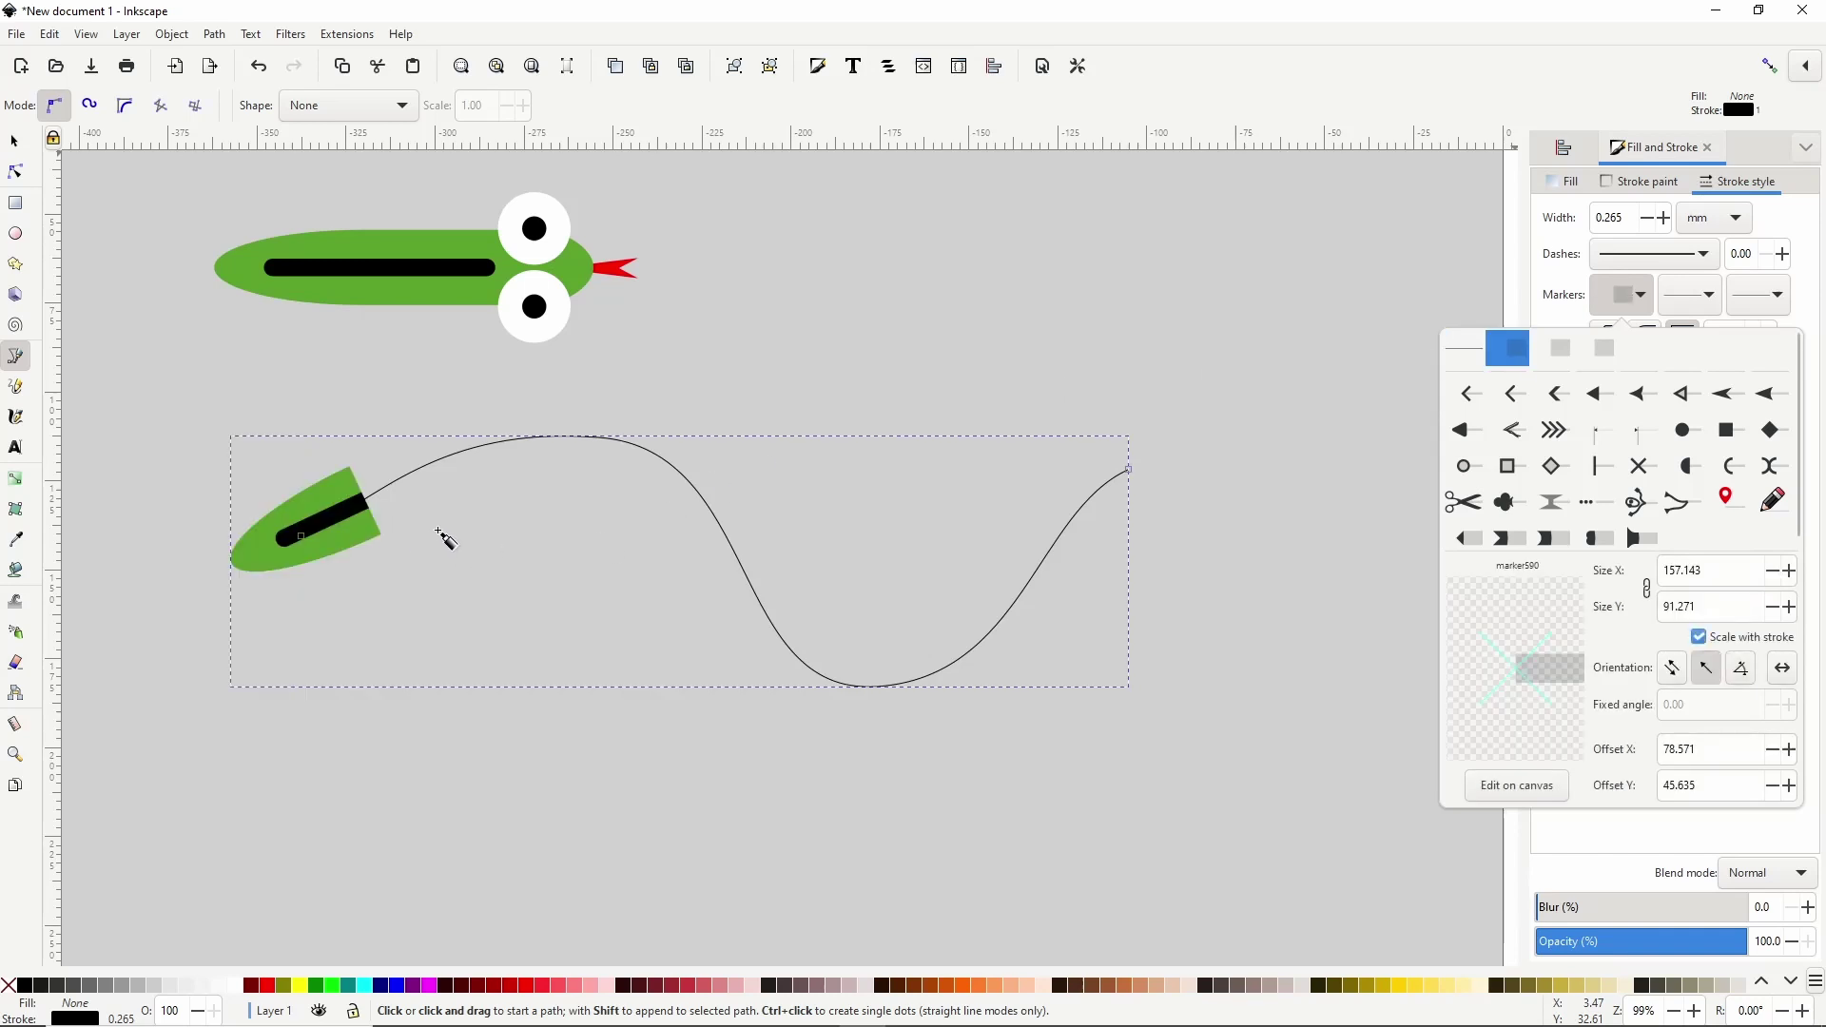
left_click(1695, 292)
left_click(1692, 295)
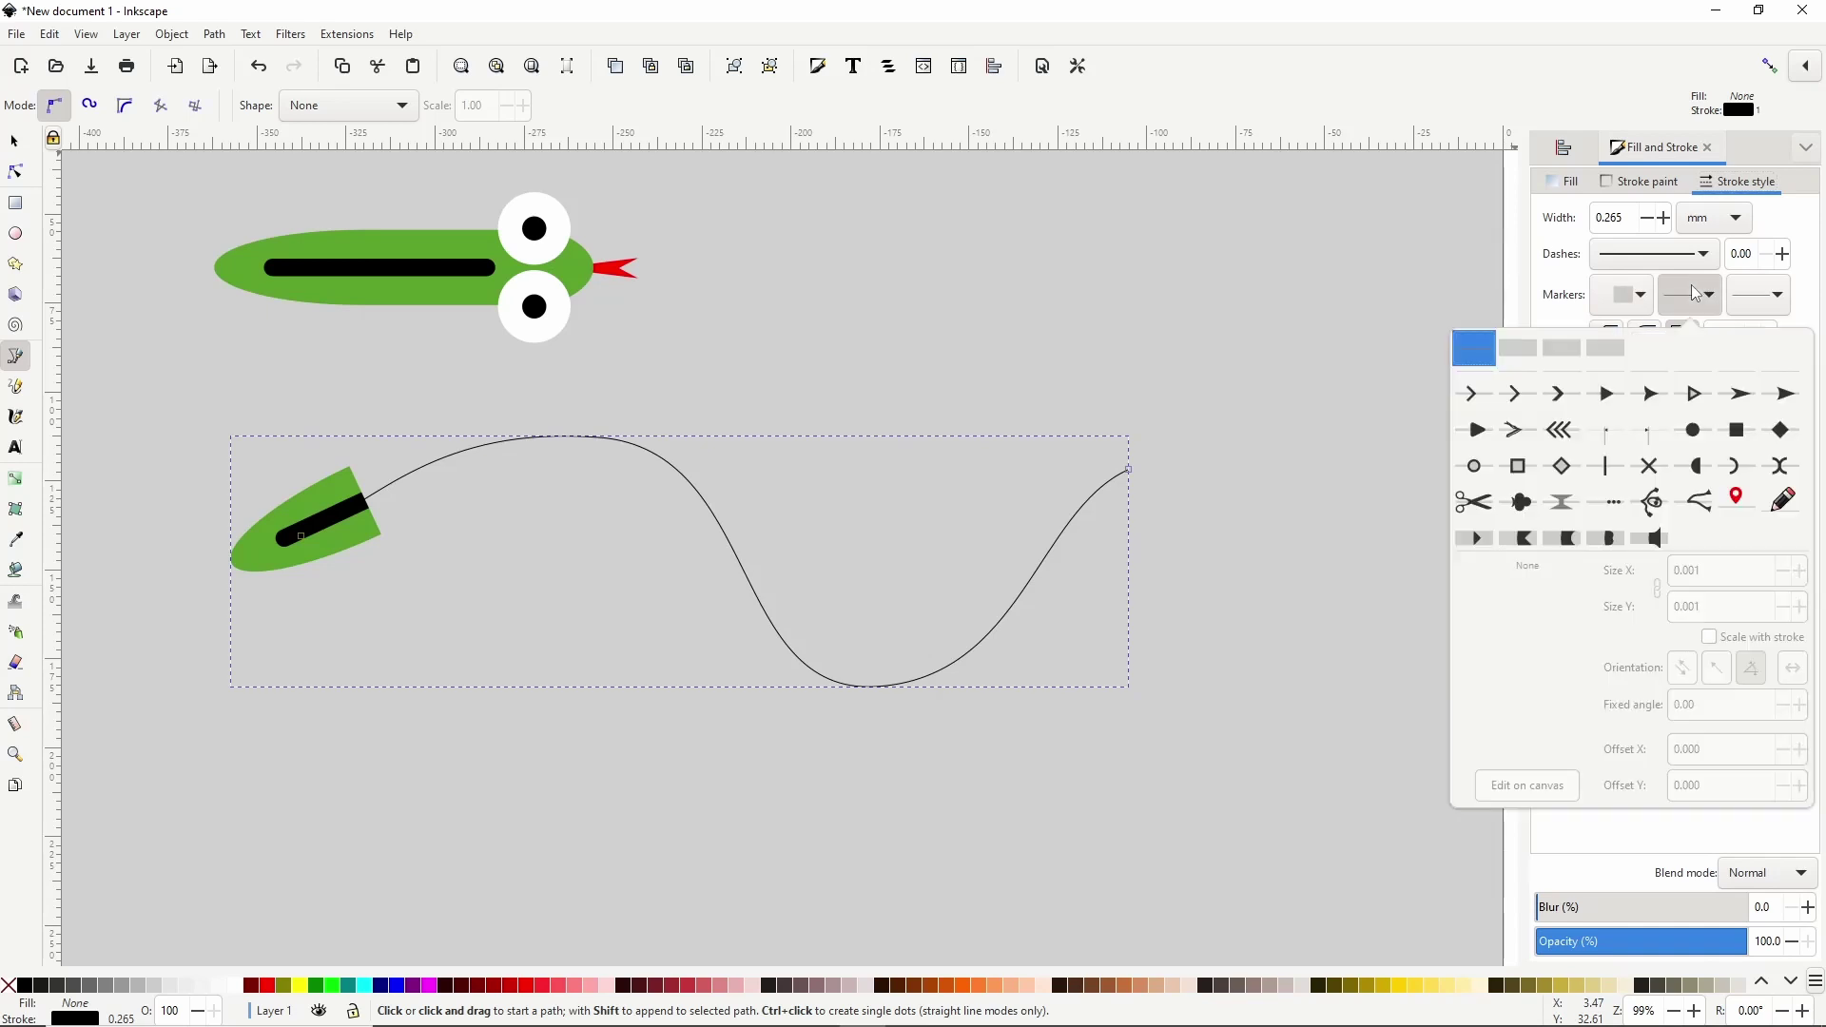
left_click(1563, 348)
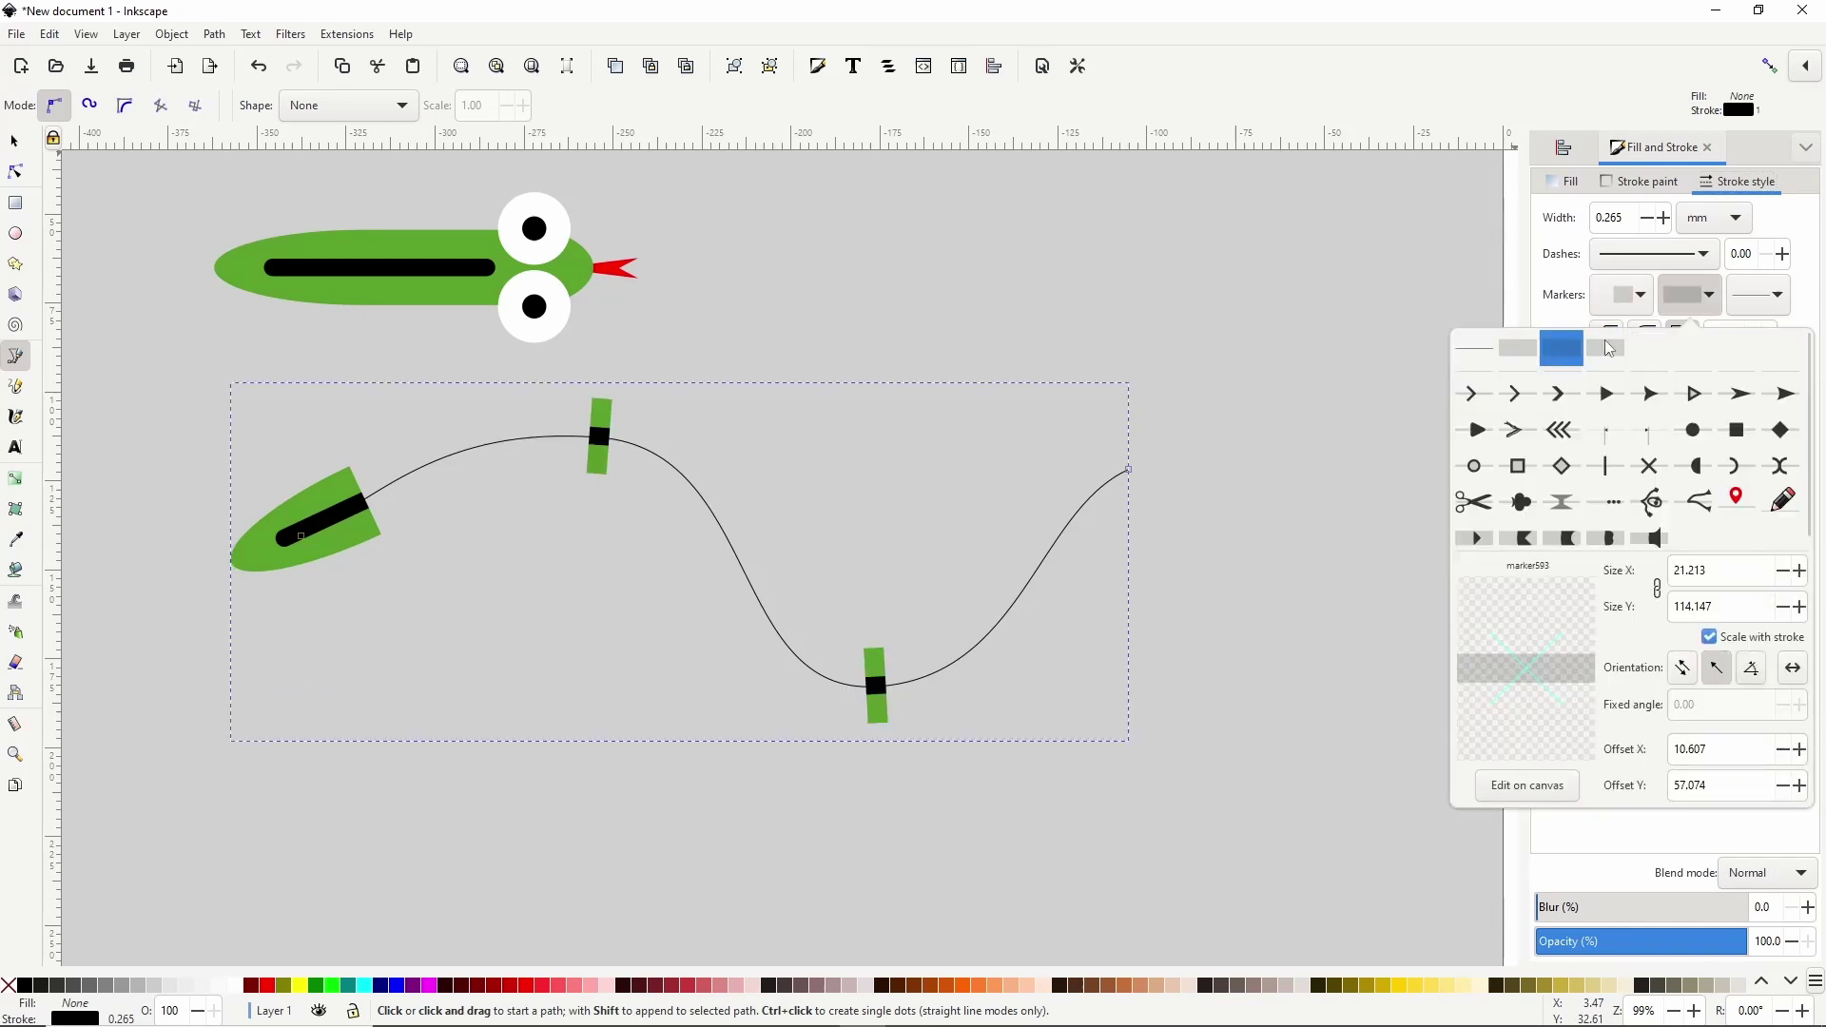
left_click(1749, 302)
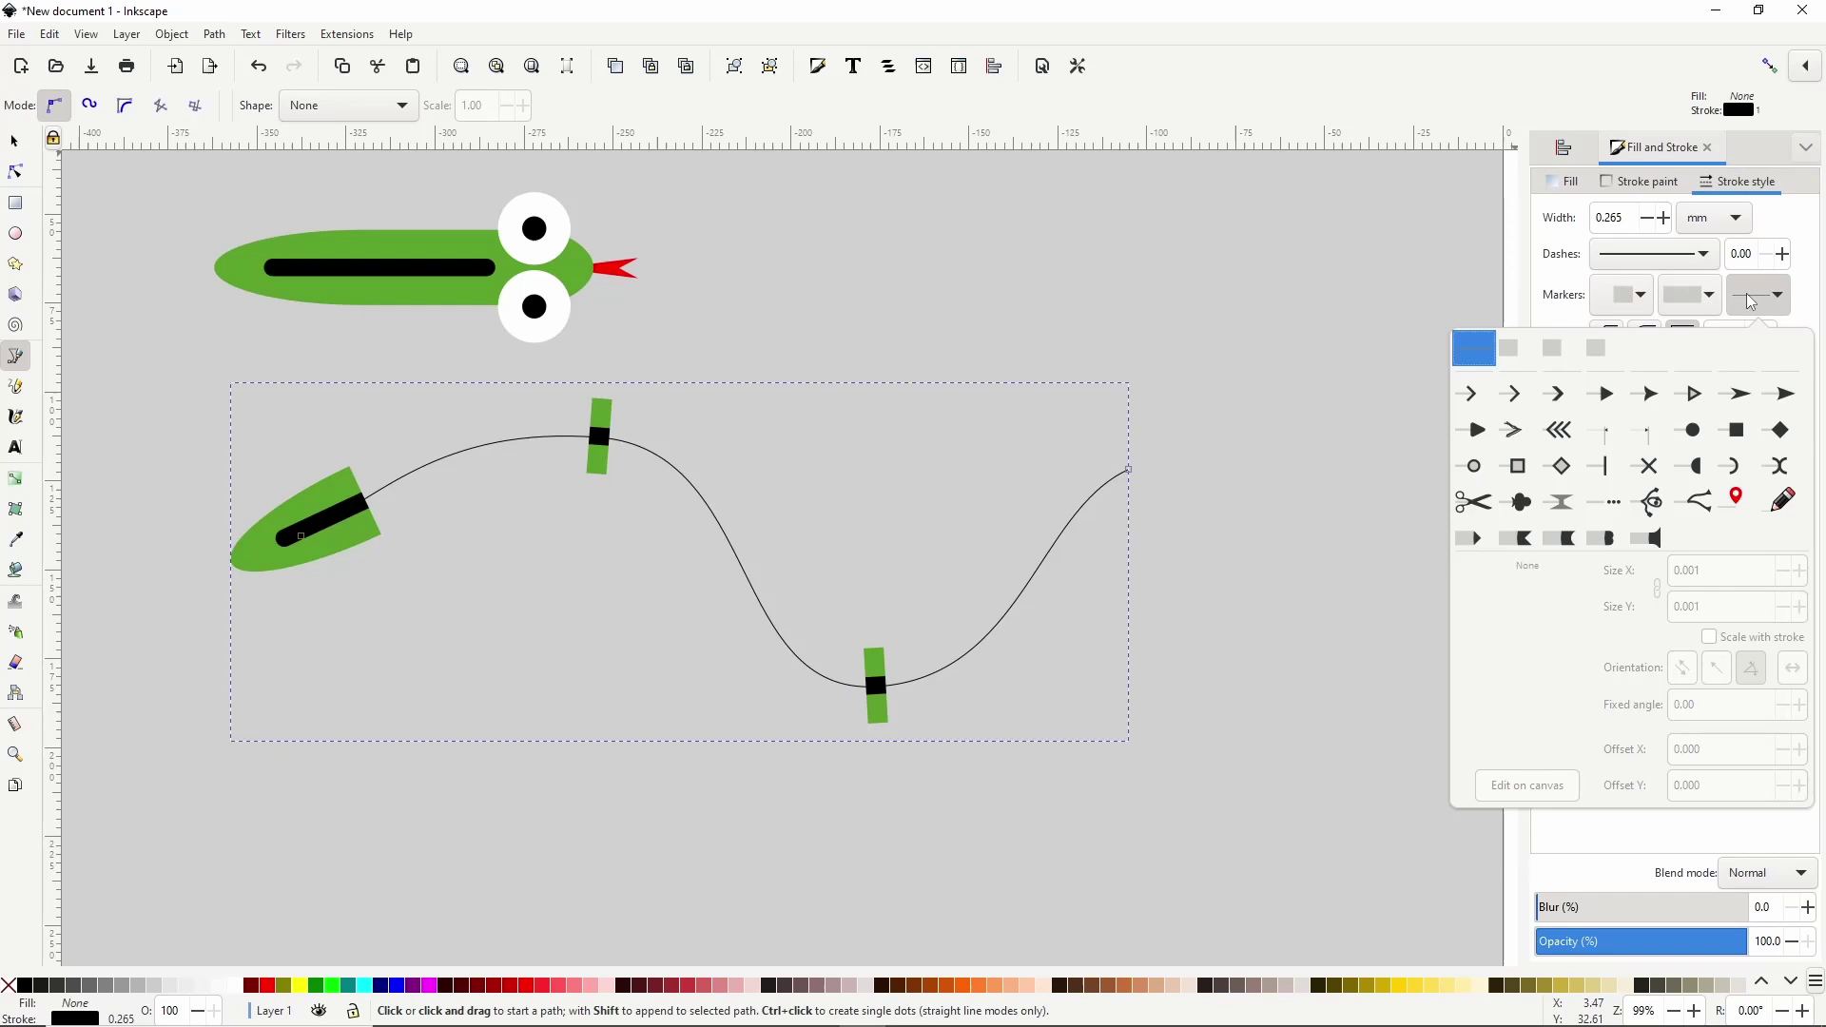
left_click(1605, 352)
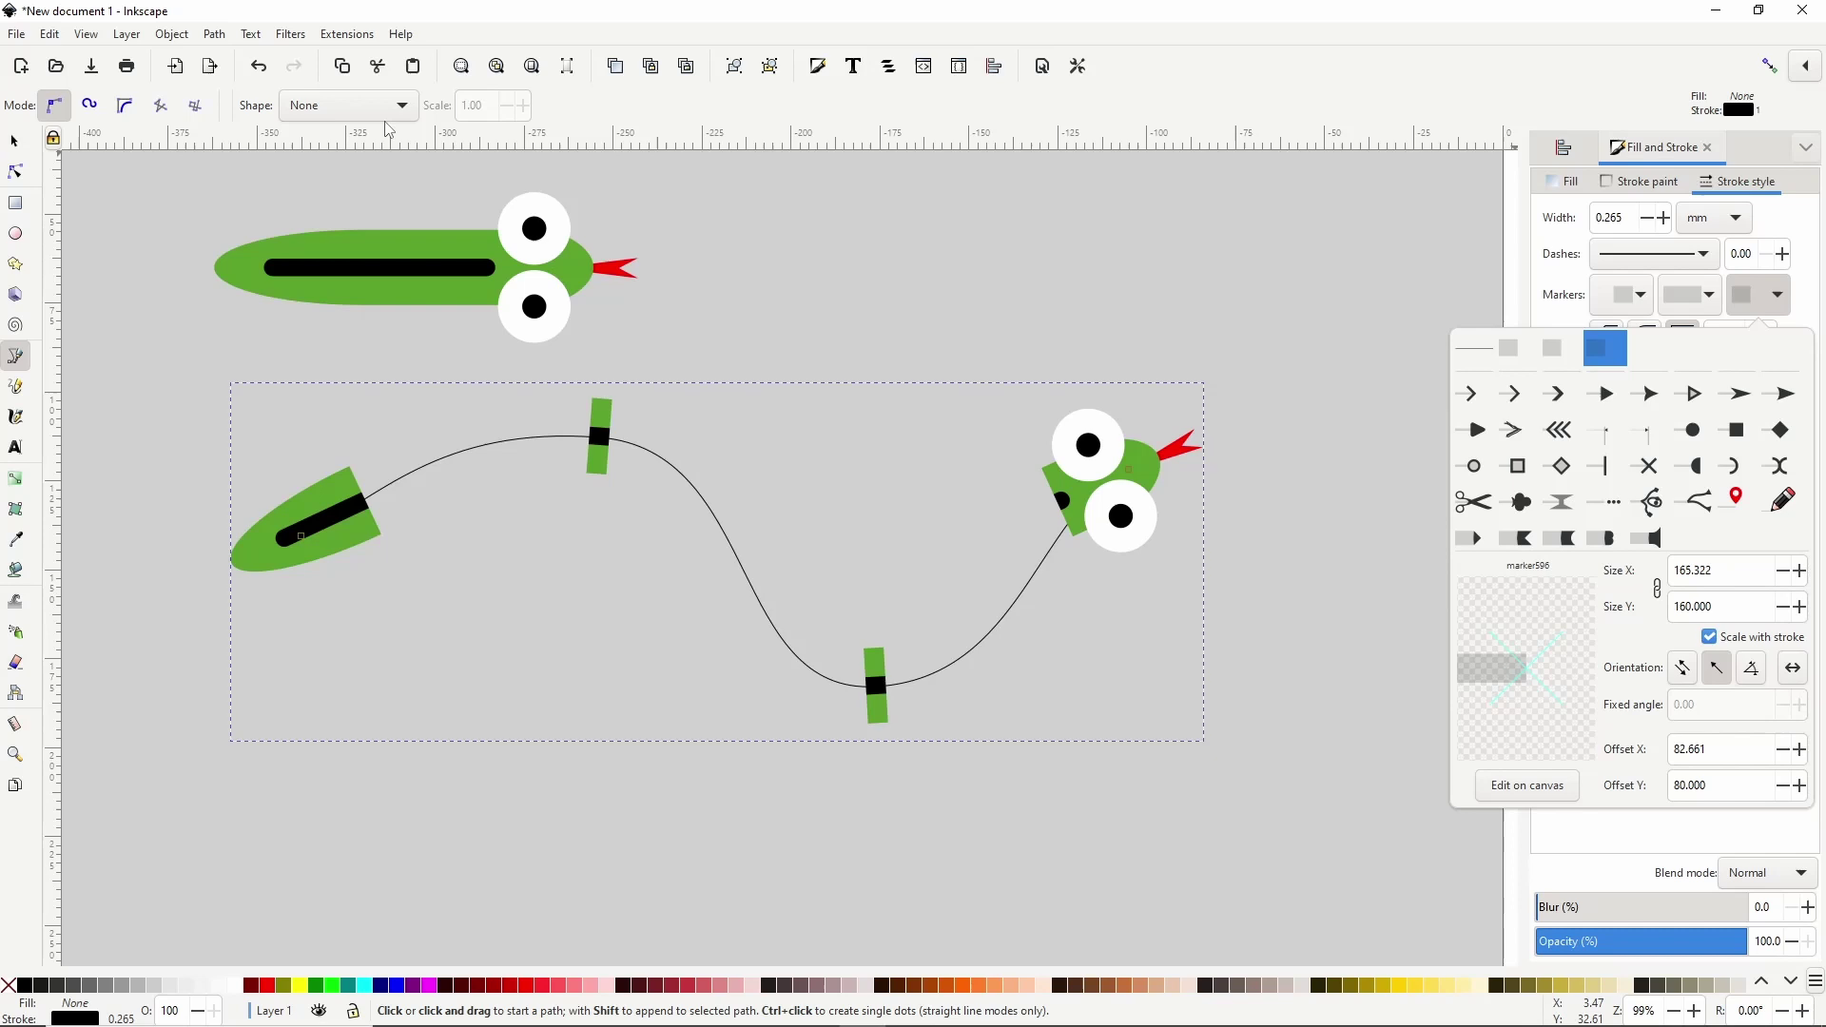
Add a Roughen path effect to the curve with Shift nodes turned off.
left_click(214, 35)
left_click(214, 35)
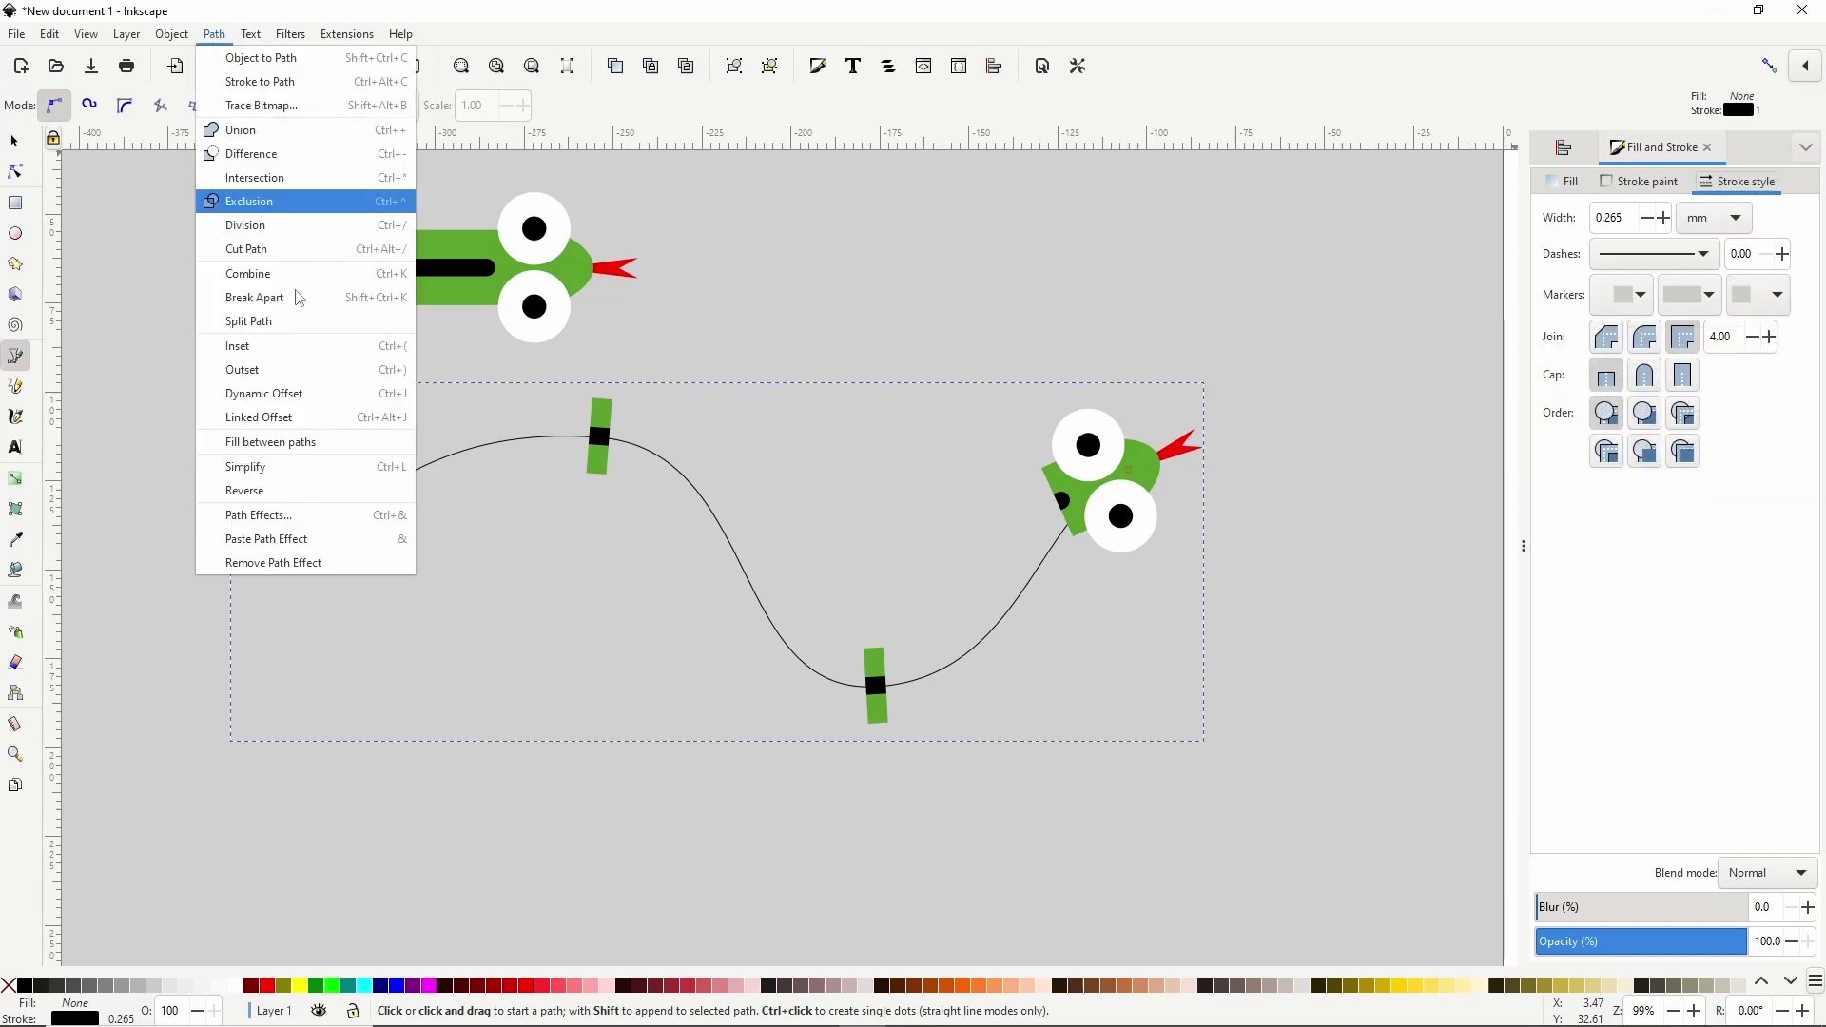
left_click(358, 526)
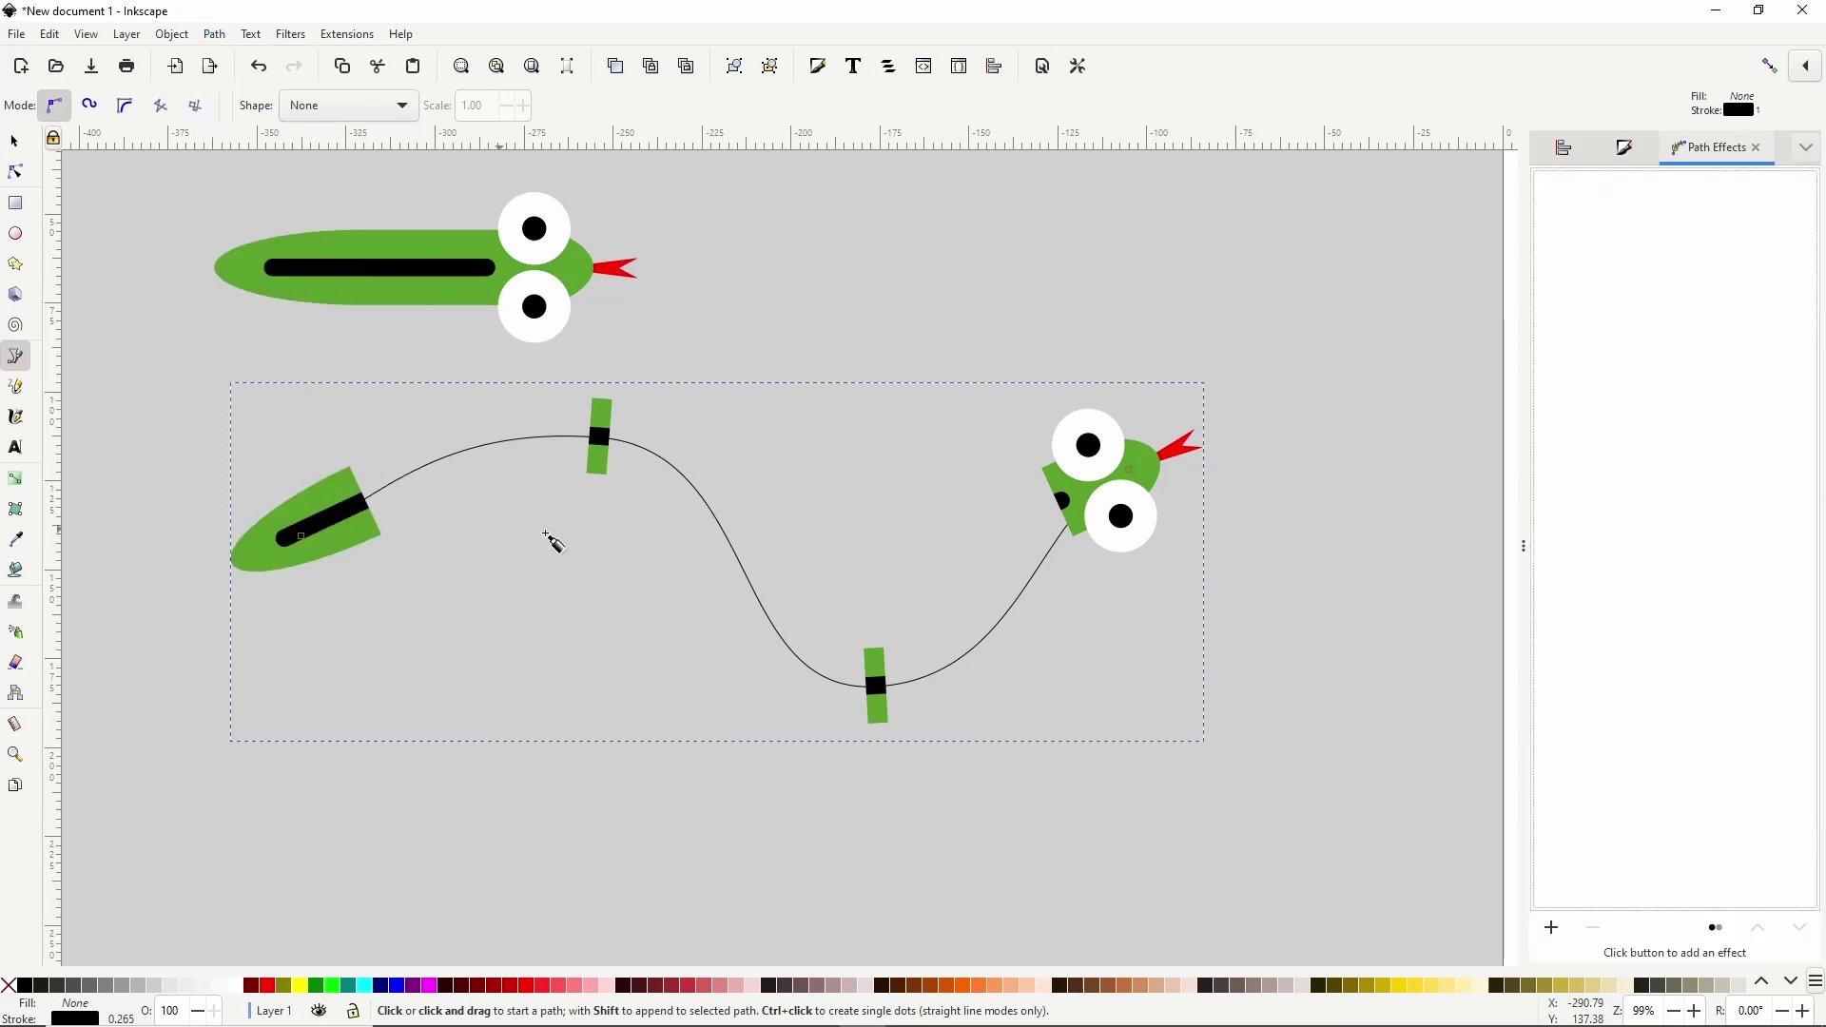
left_click(1552, 930)
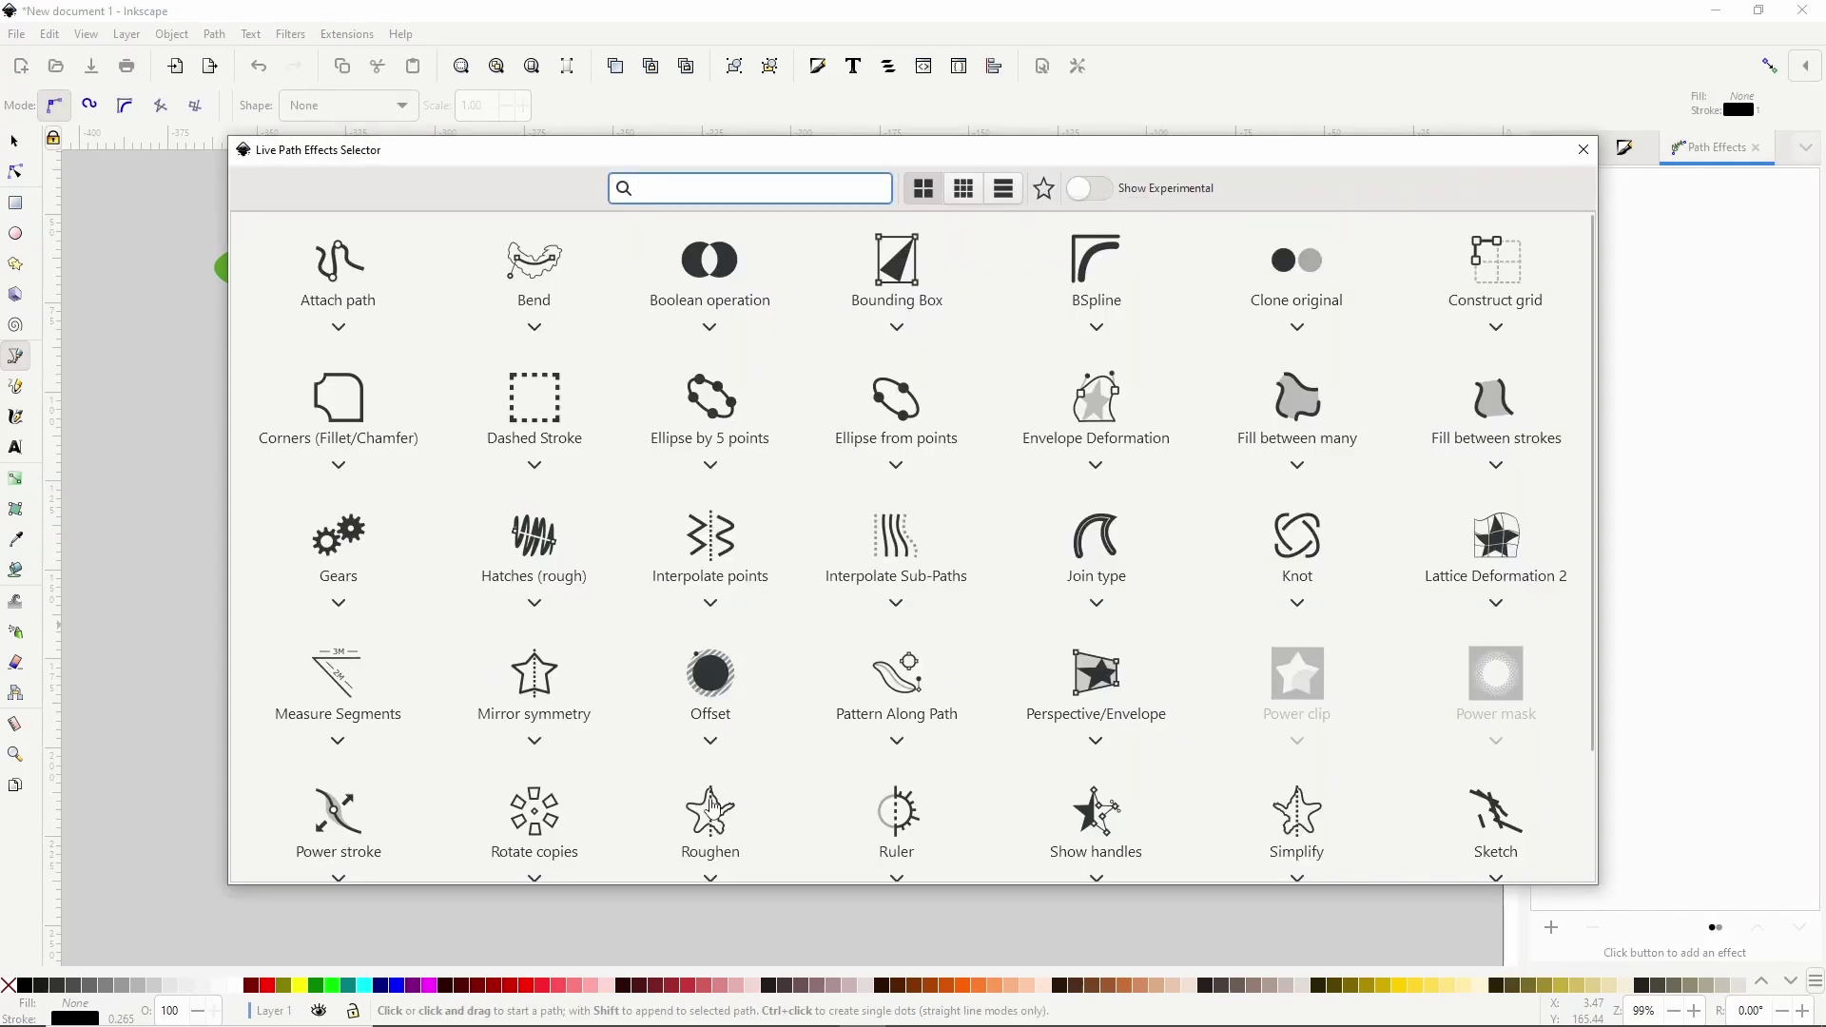
key("Escape")
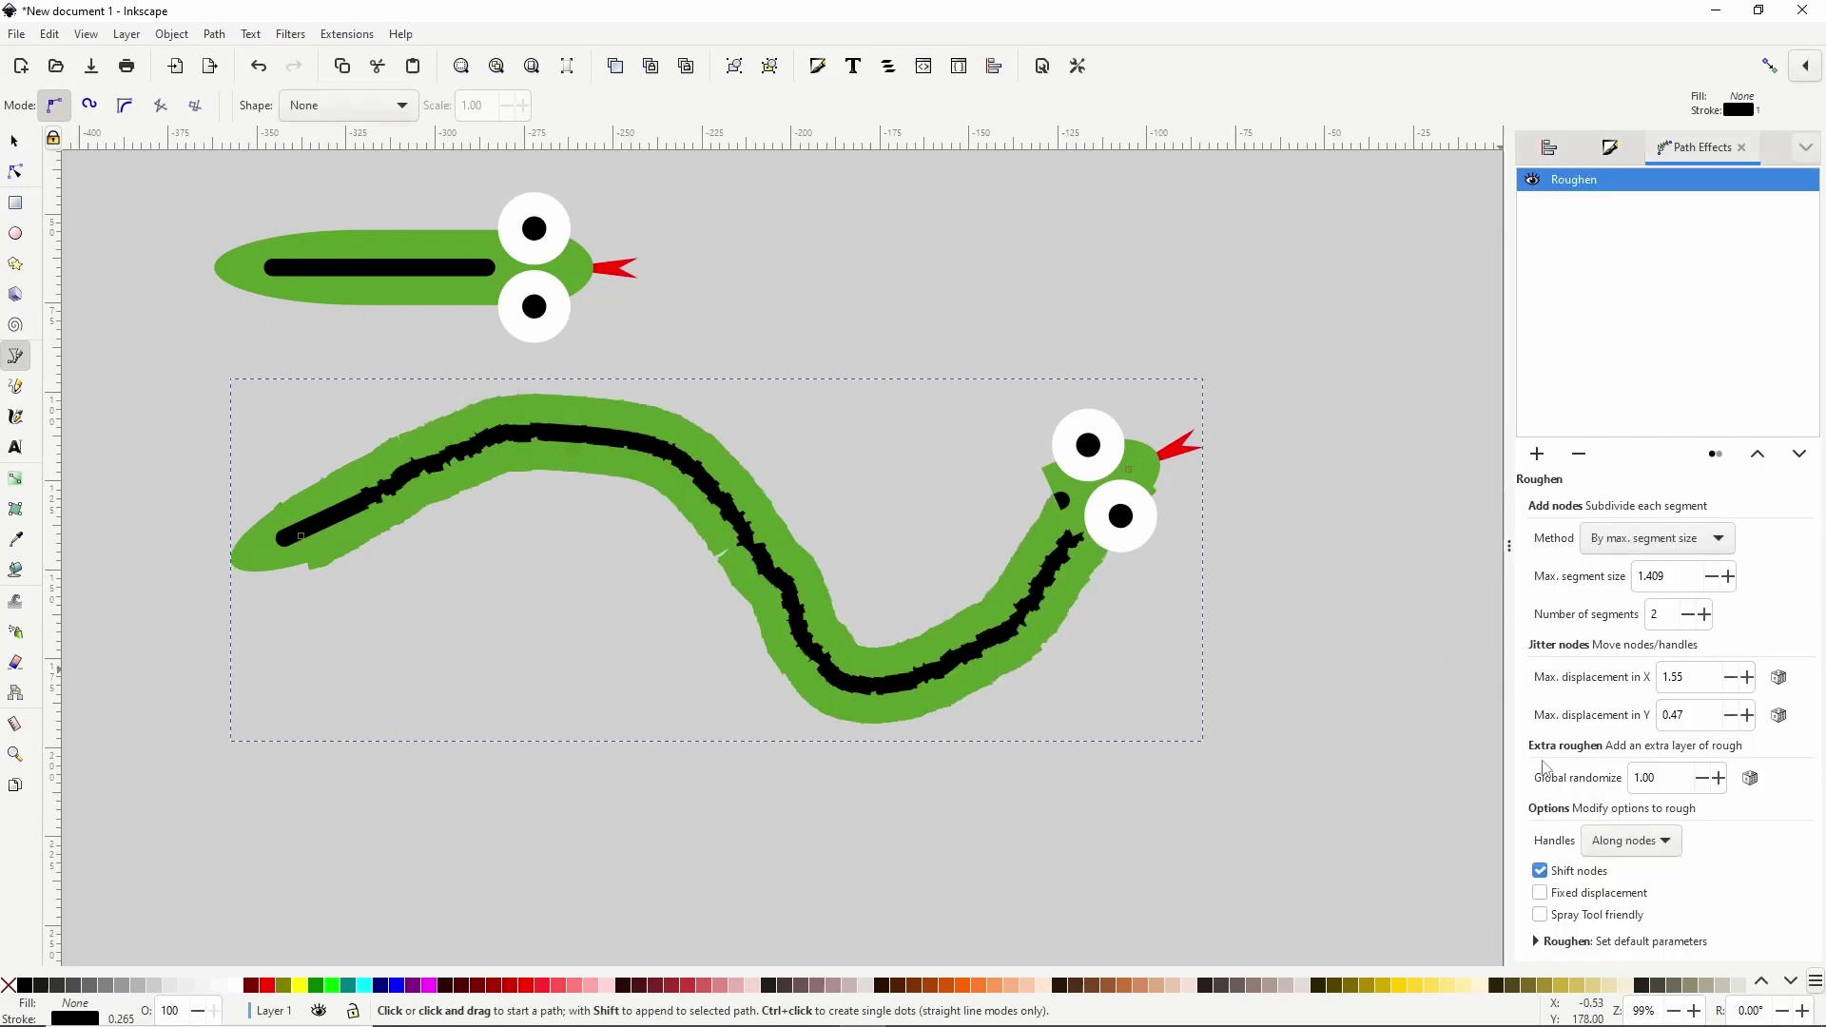
left_click(1540, 871)
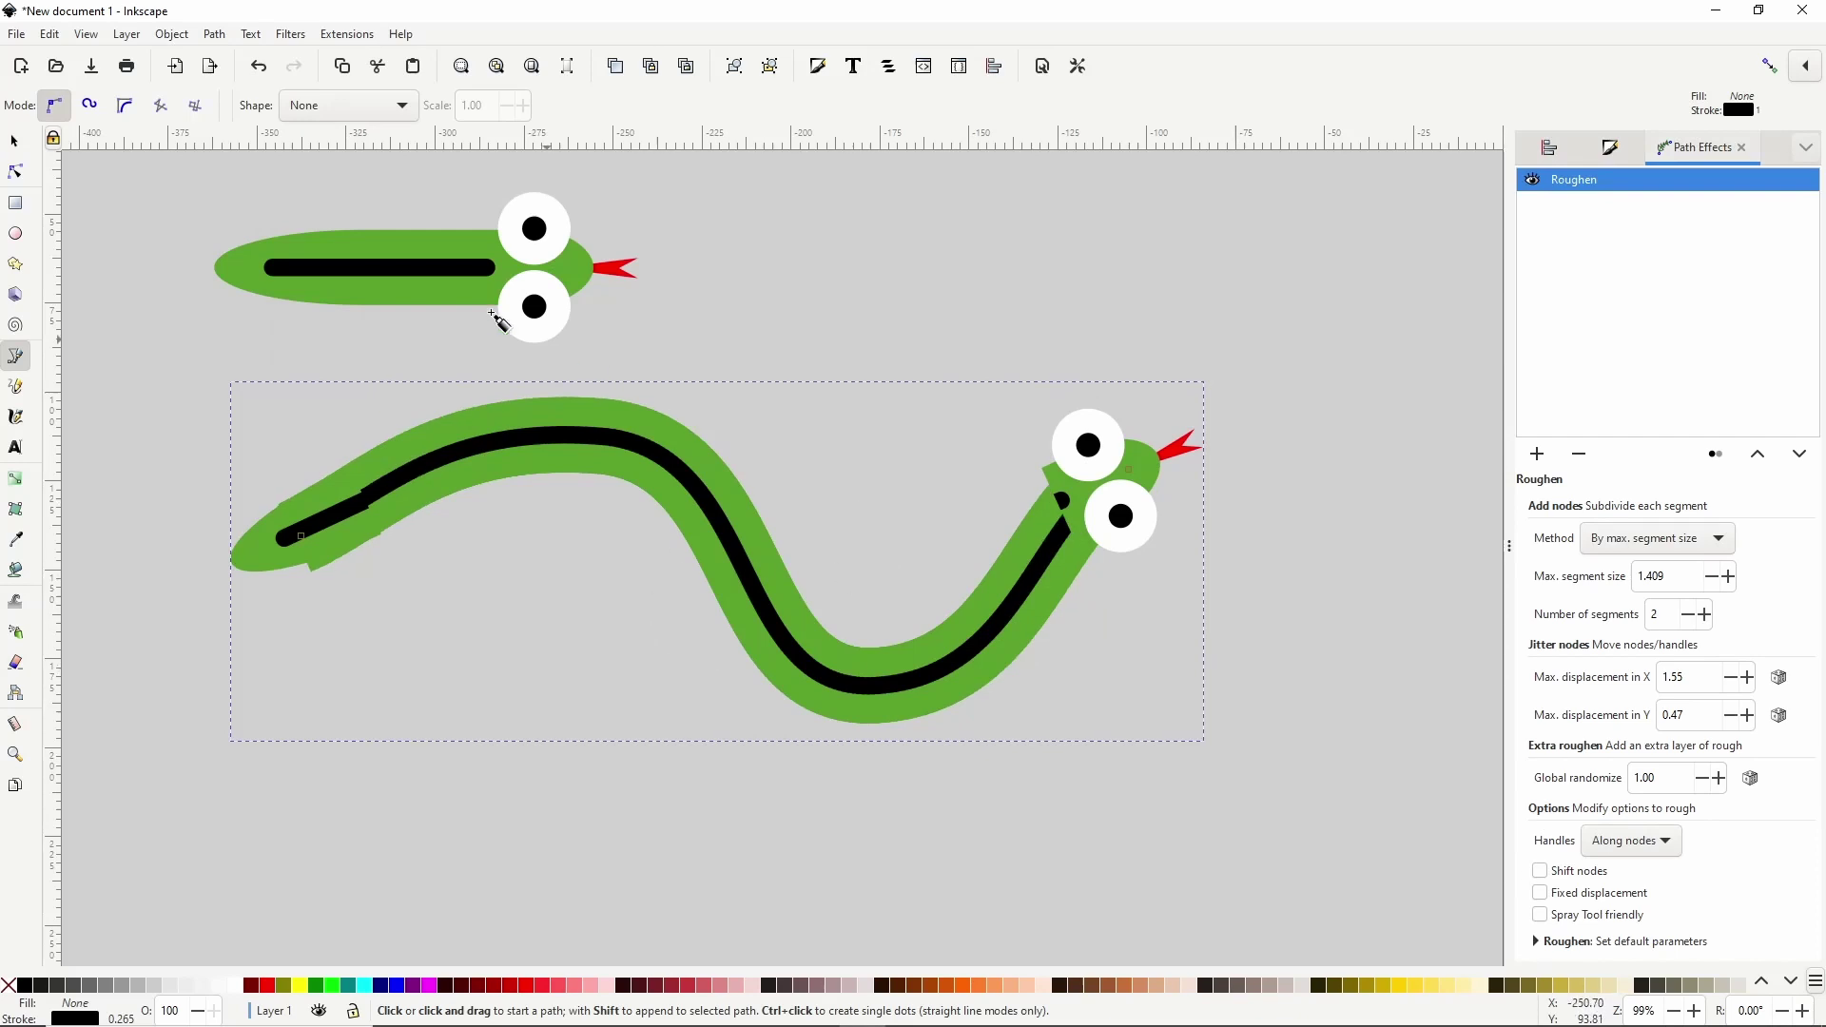
Deepen the wave by nudging the crest node up-left, pulling the trough node lower, and tweaking its handle.
left_click(17, 175)
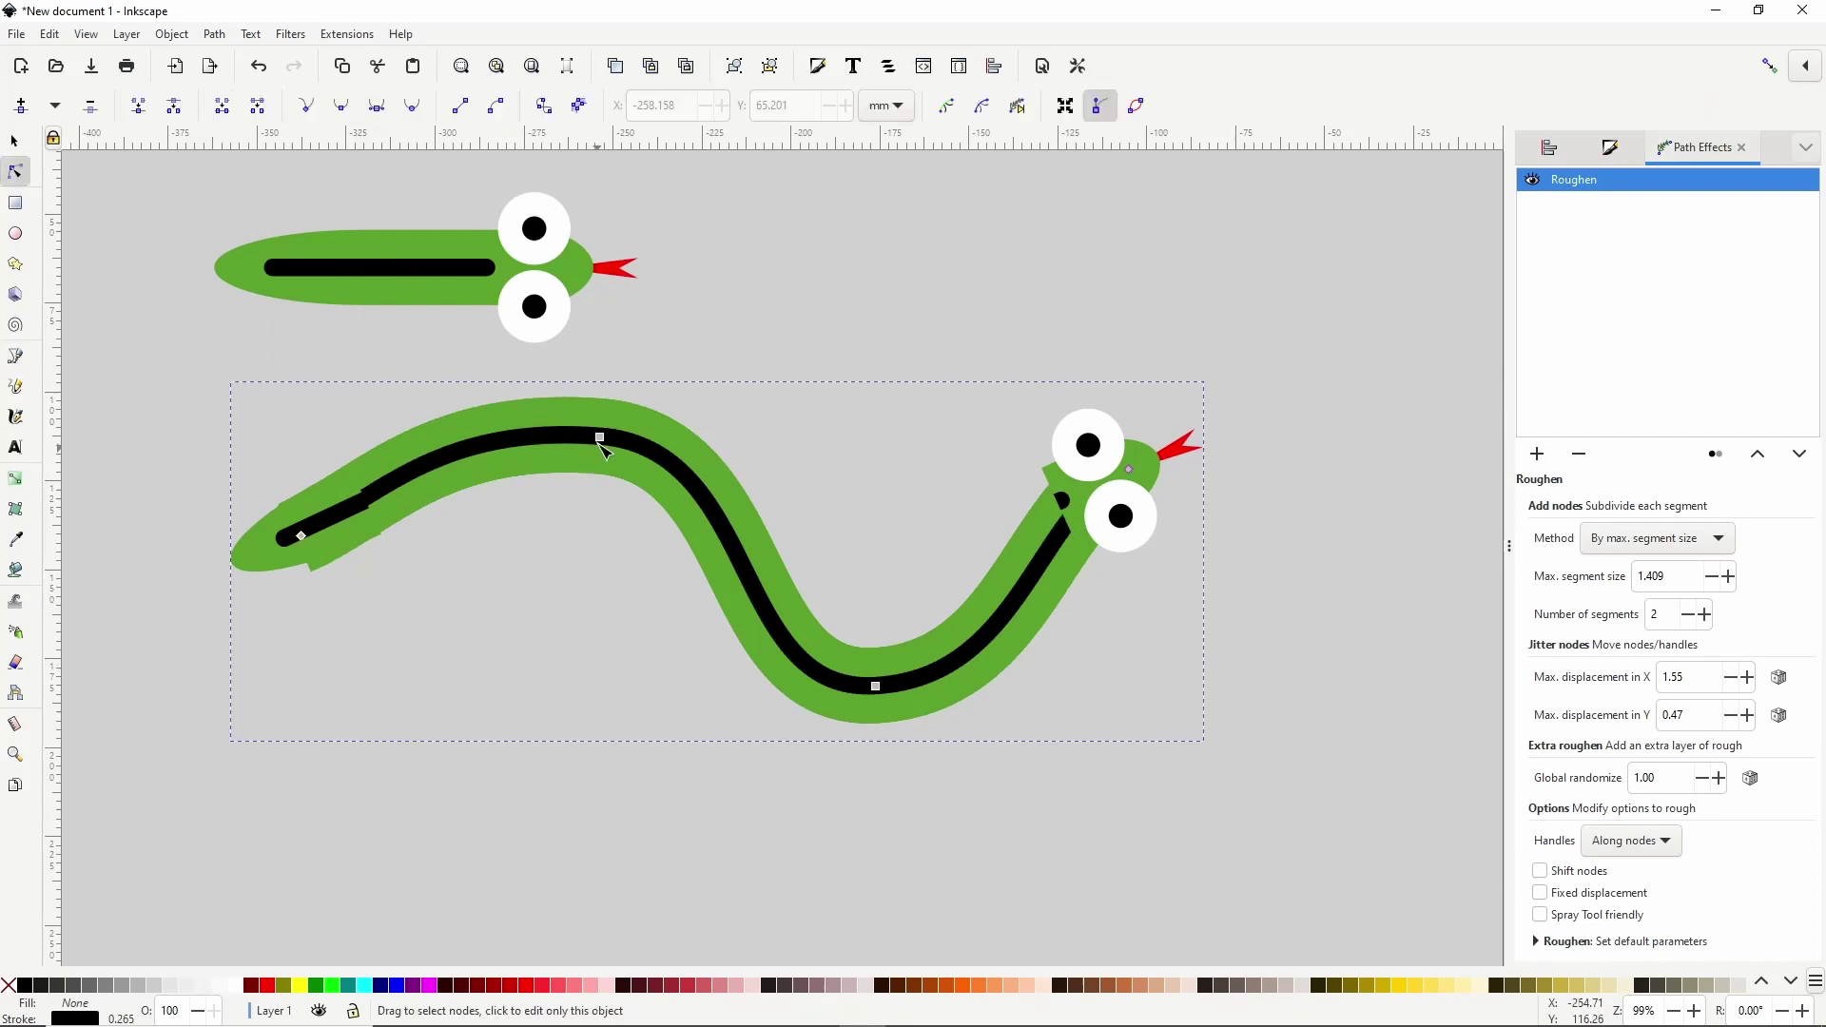
left_click_drag(600, 438, 546, 401)
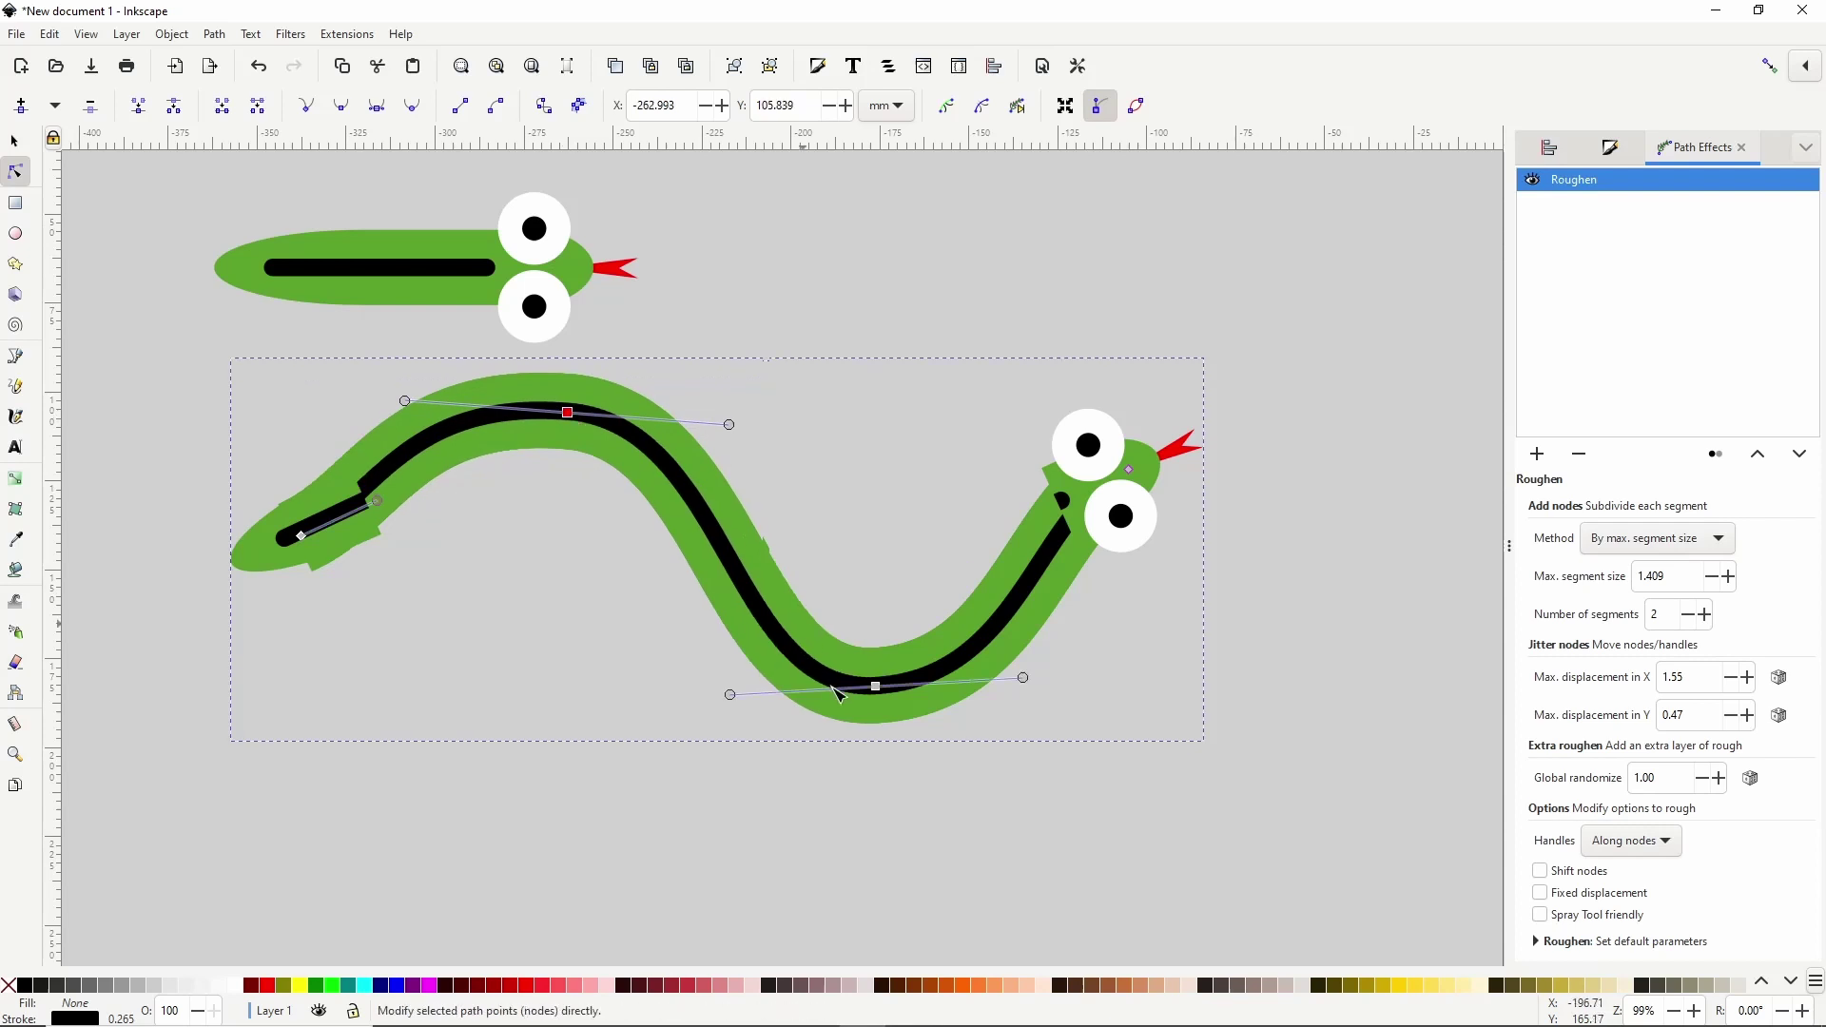
left_click_drag(879, 701, 880, 721)
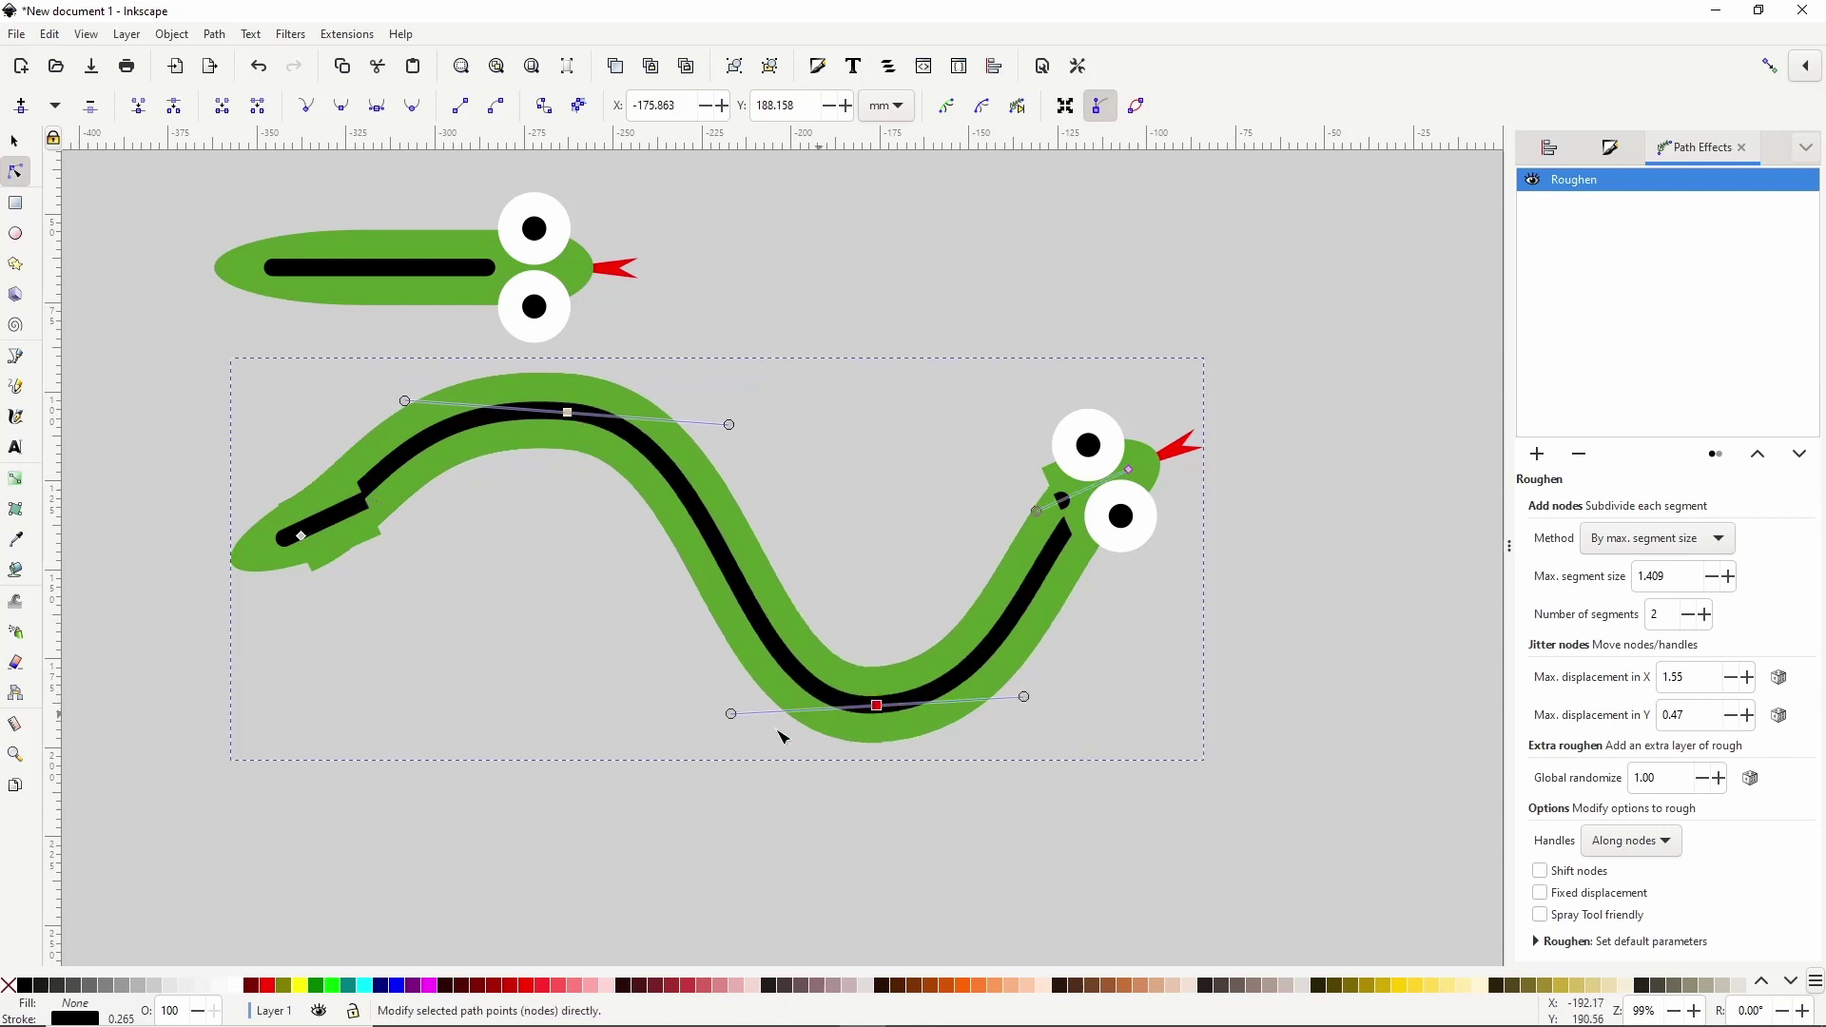
left_click_drag(730, 715, 717, 713)
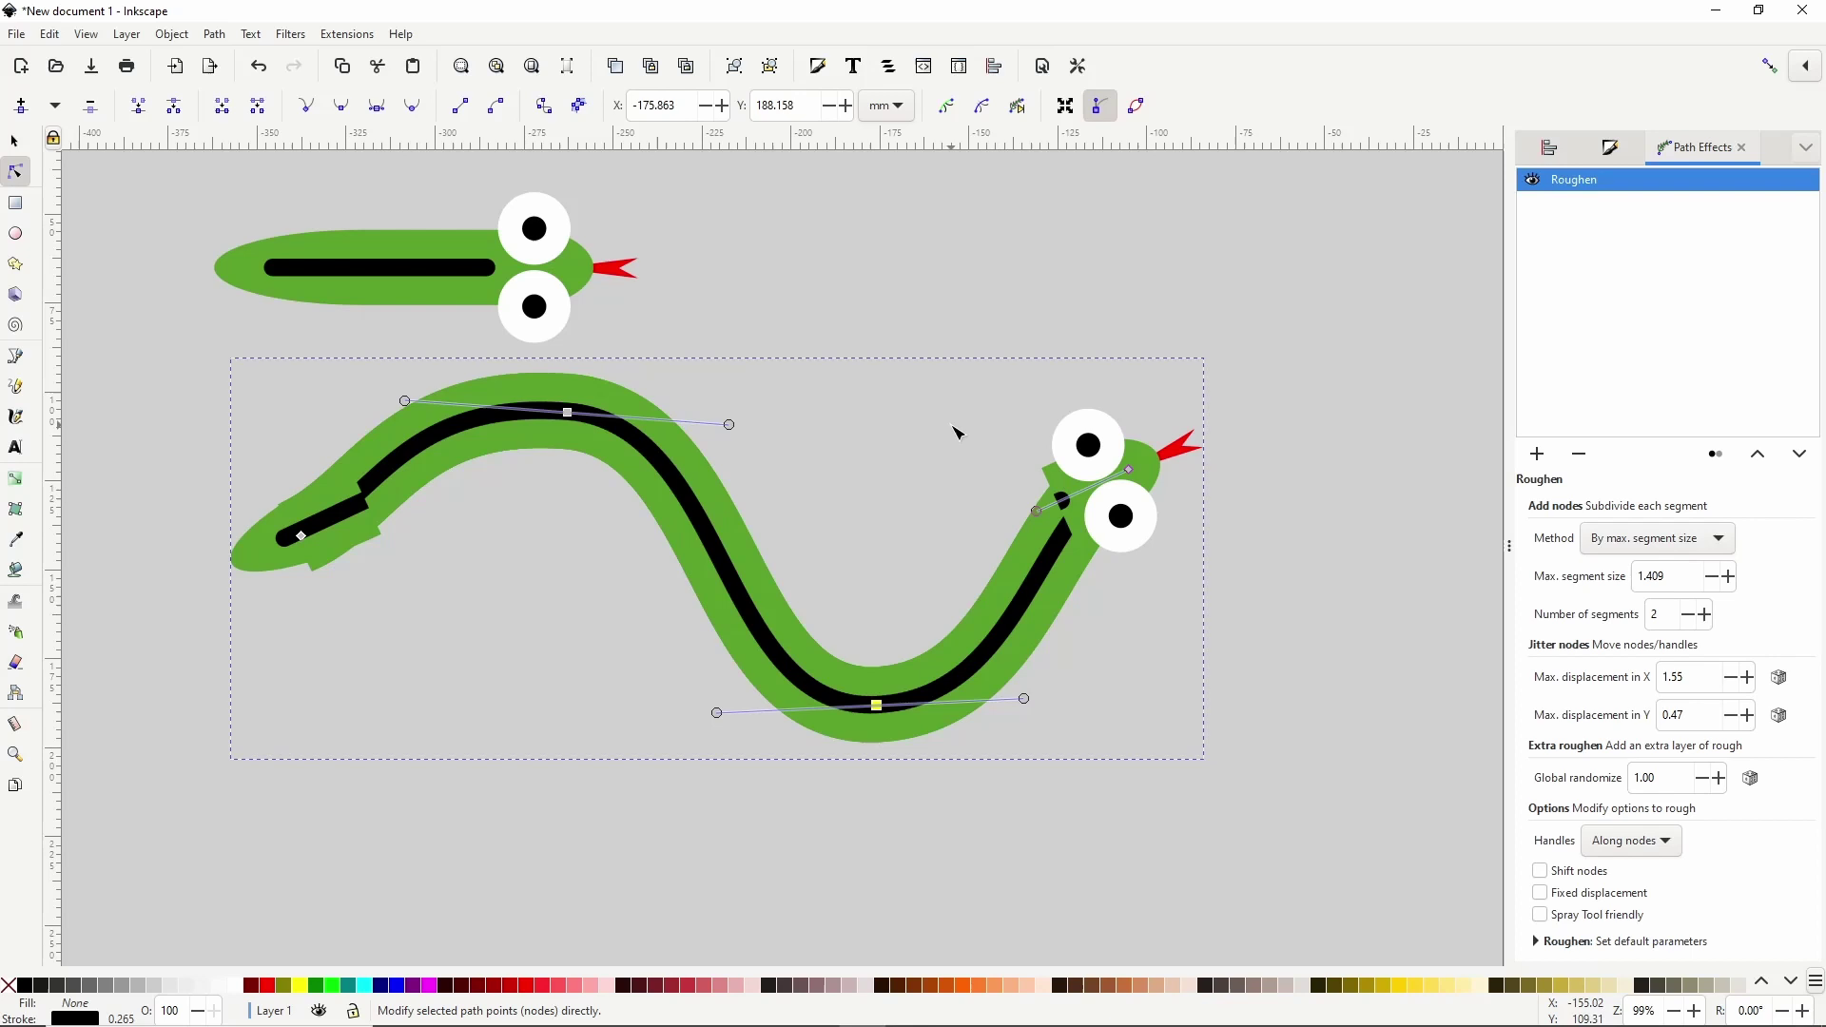
Edit the tail start marker on canvas, moving it down-left to meet the body.
left_click(1611, 149)
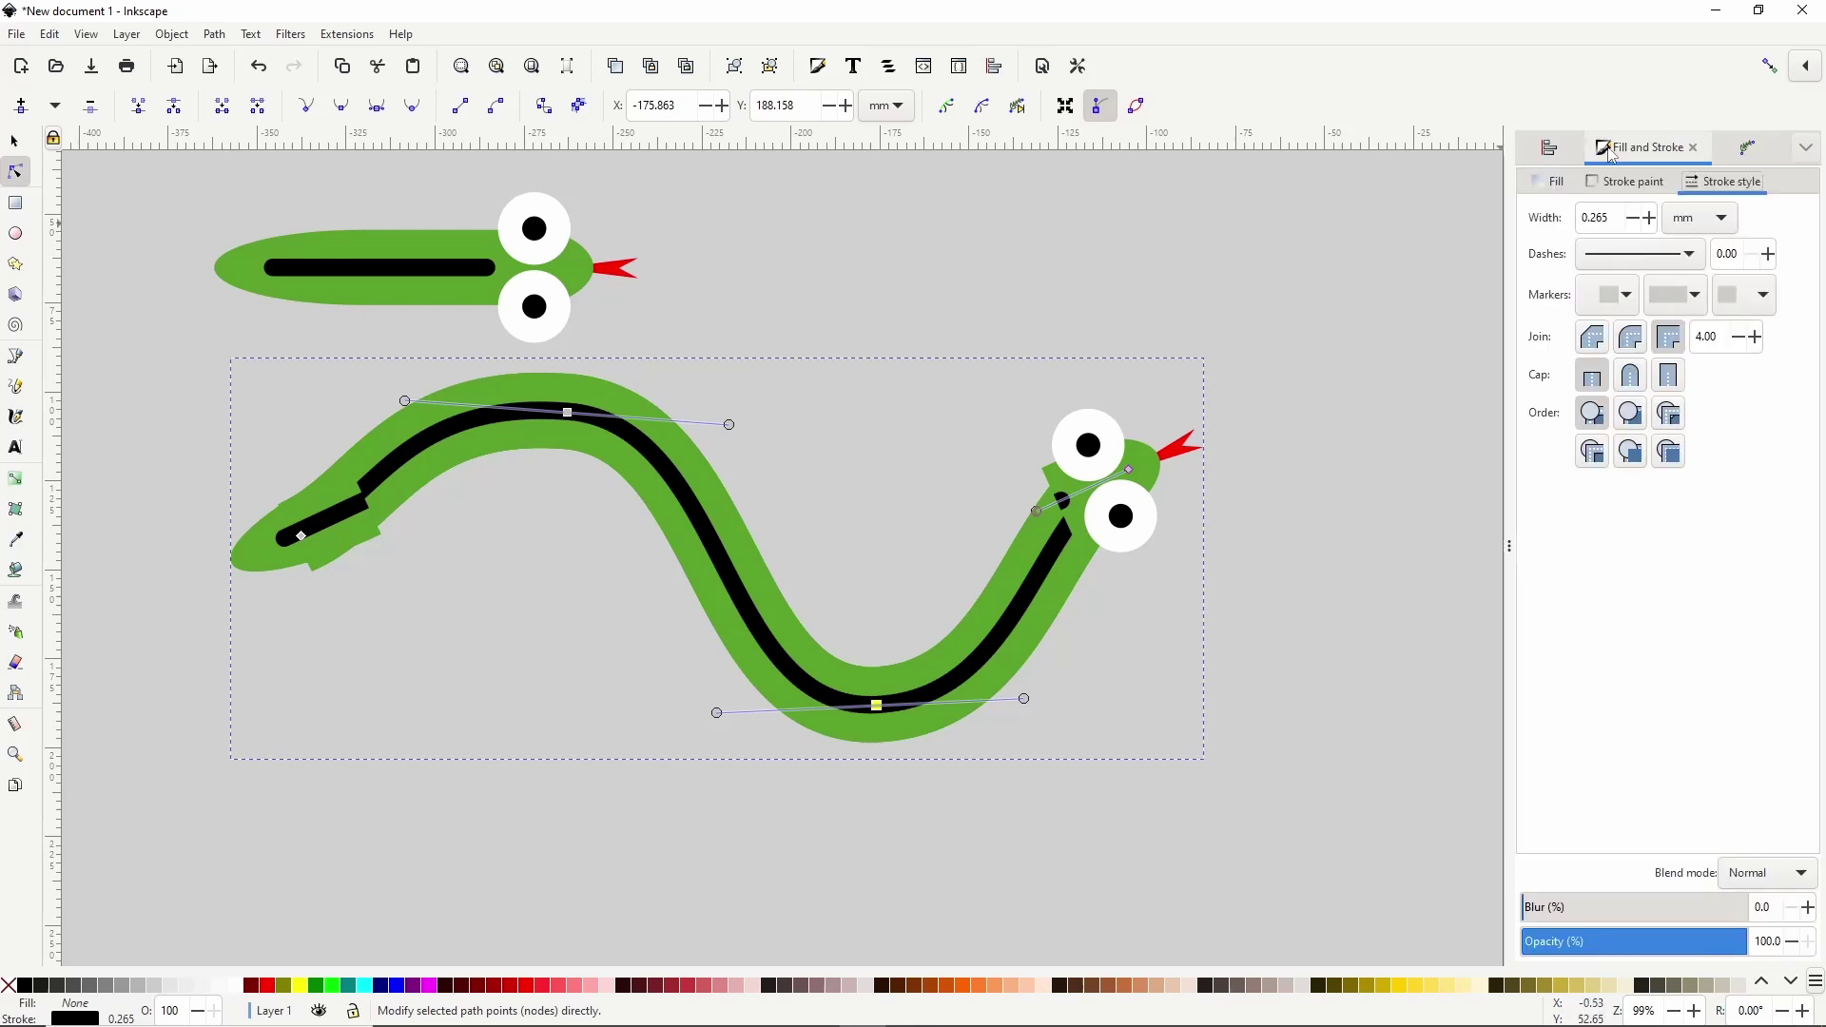
left_click(1608, 299)
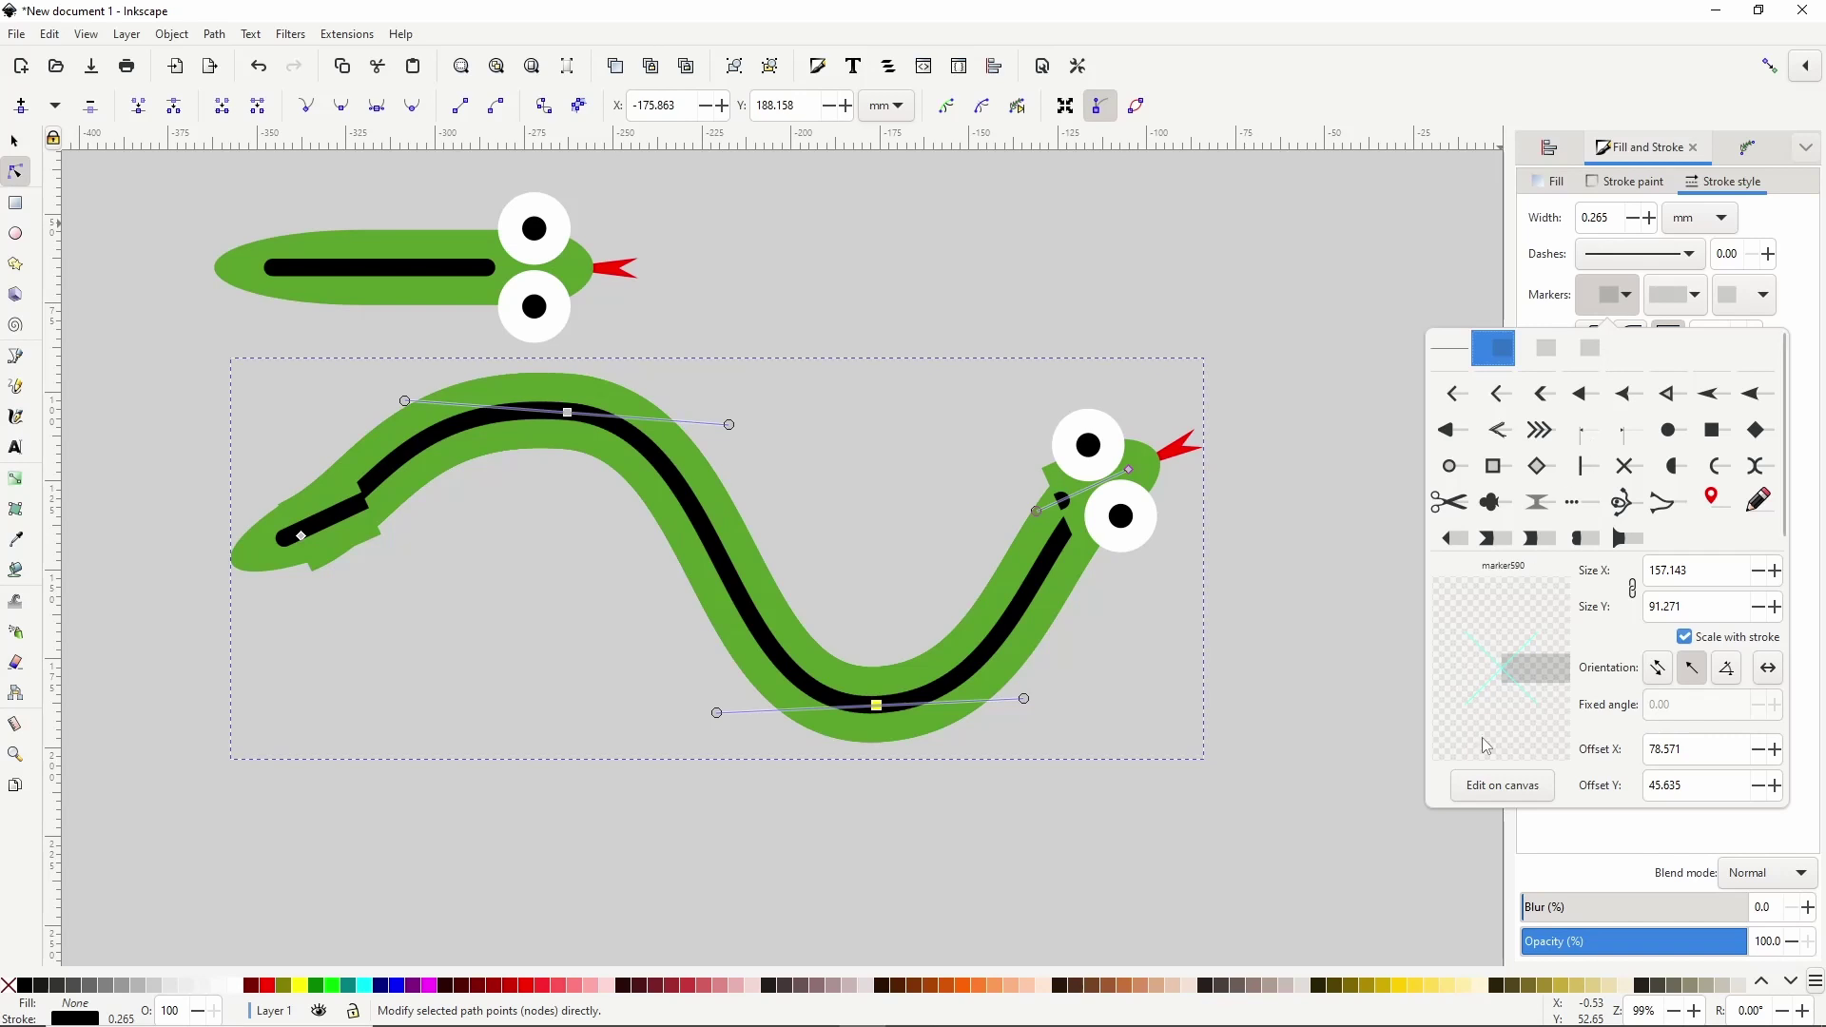
left_click(1494, 785)
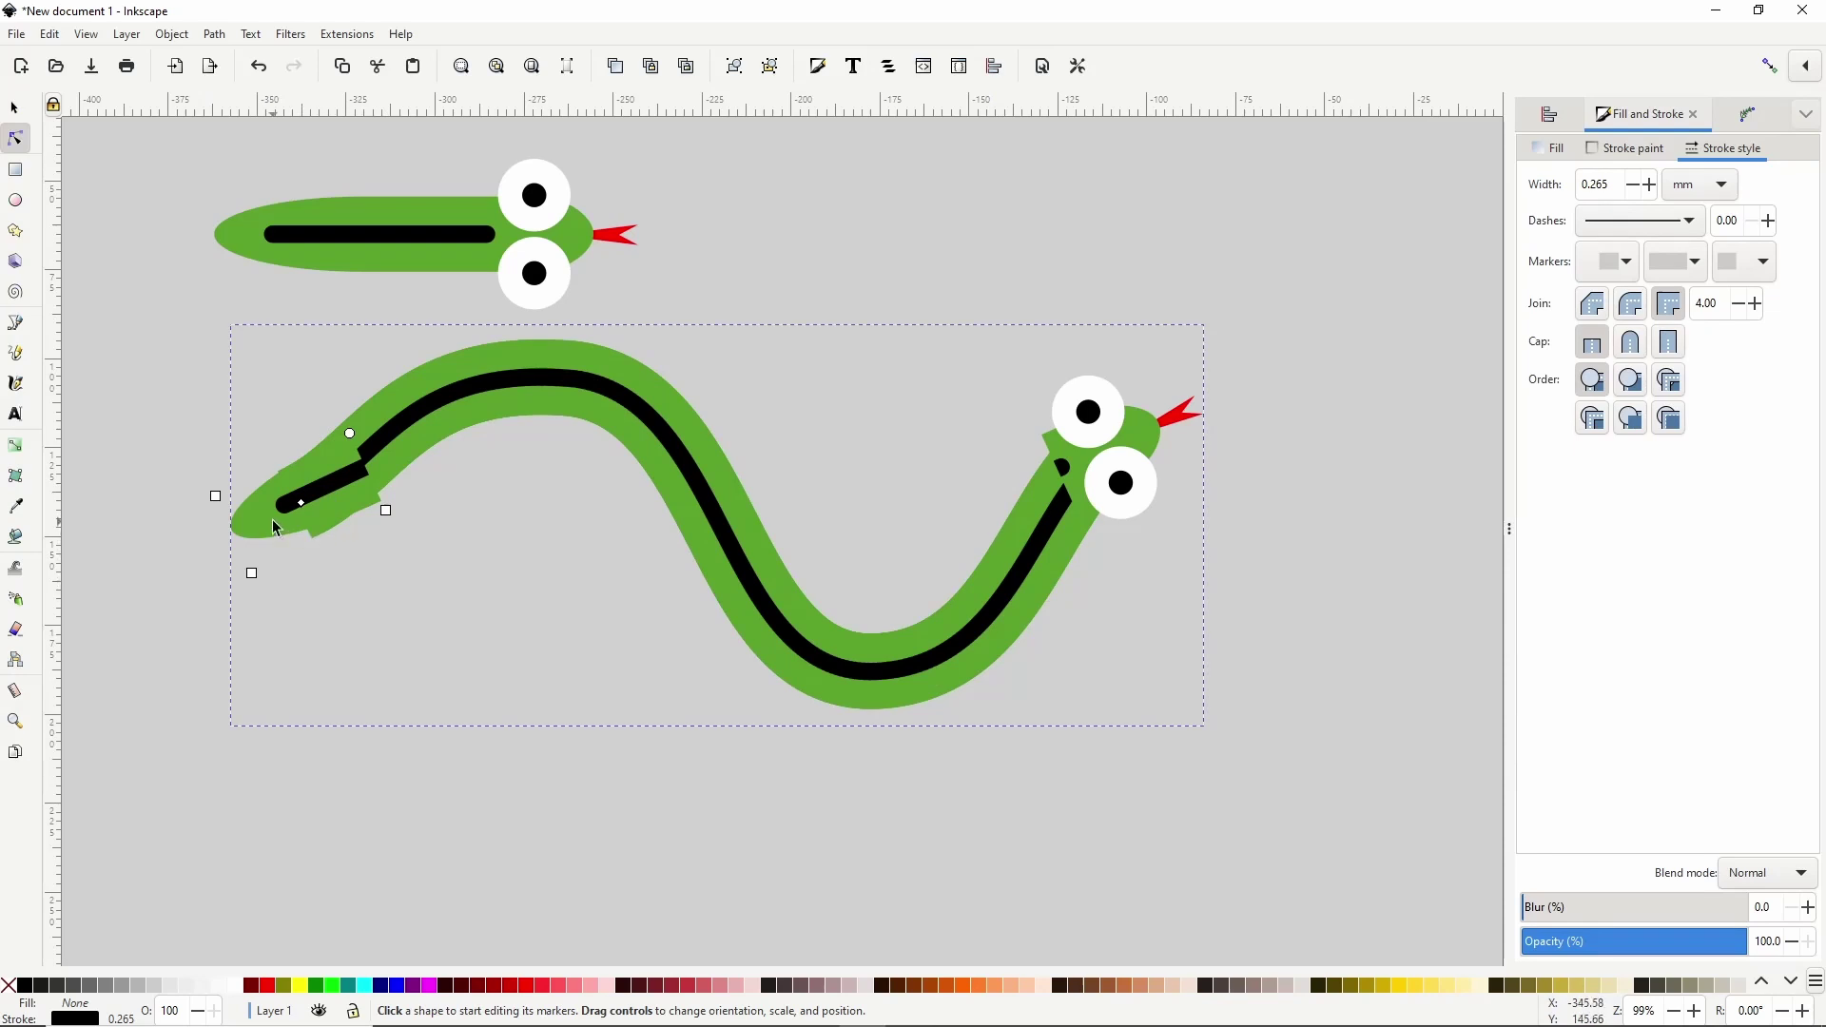
scroll(274, 523, "up", 2)
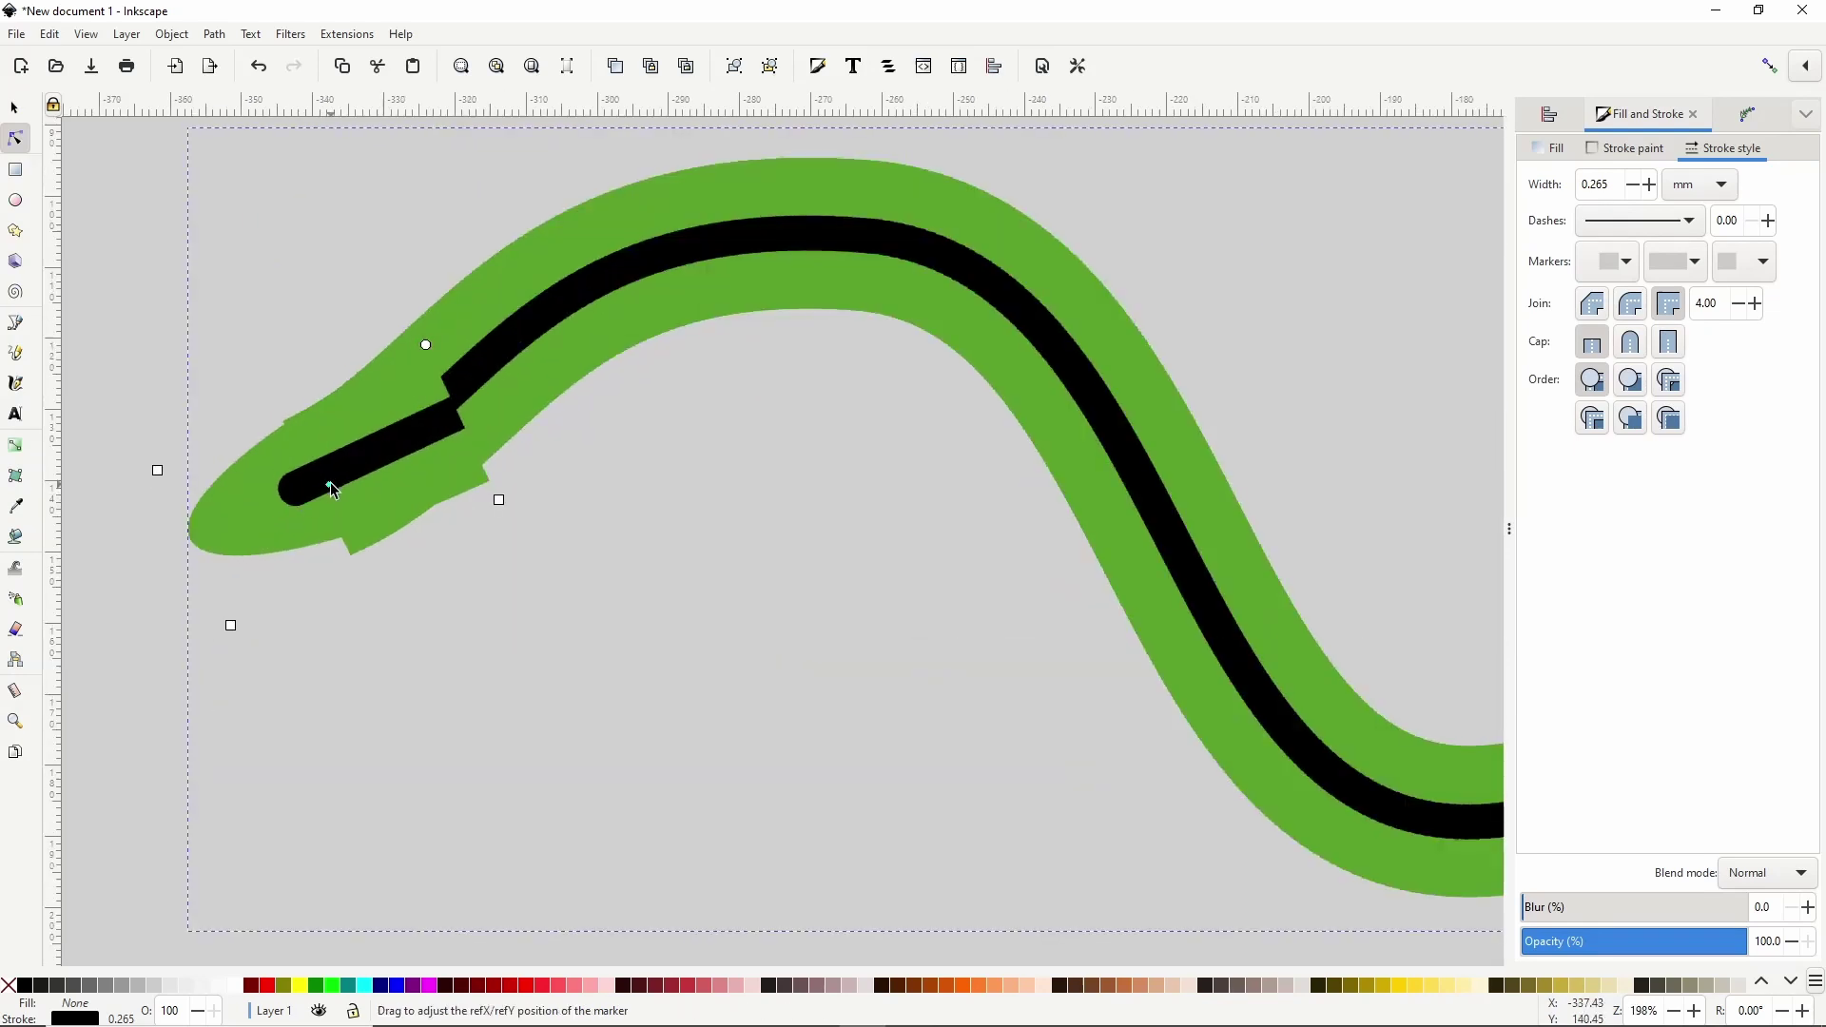
mouse_move(331, 487)
left_mouse_down()
mouse_move(270, 563)
mouse_move(226, 577)
mouse_move(196, 555)
left_mouse_up()
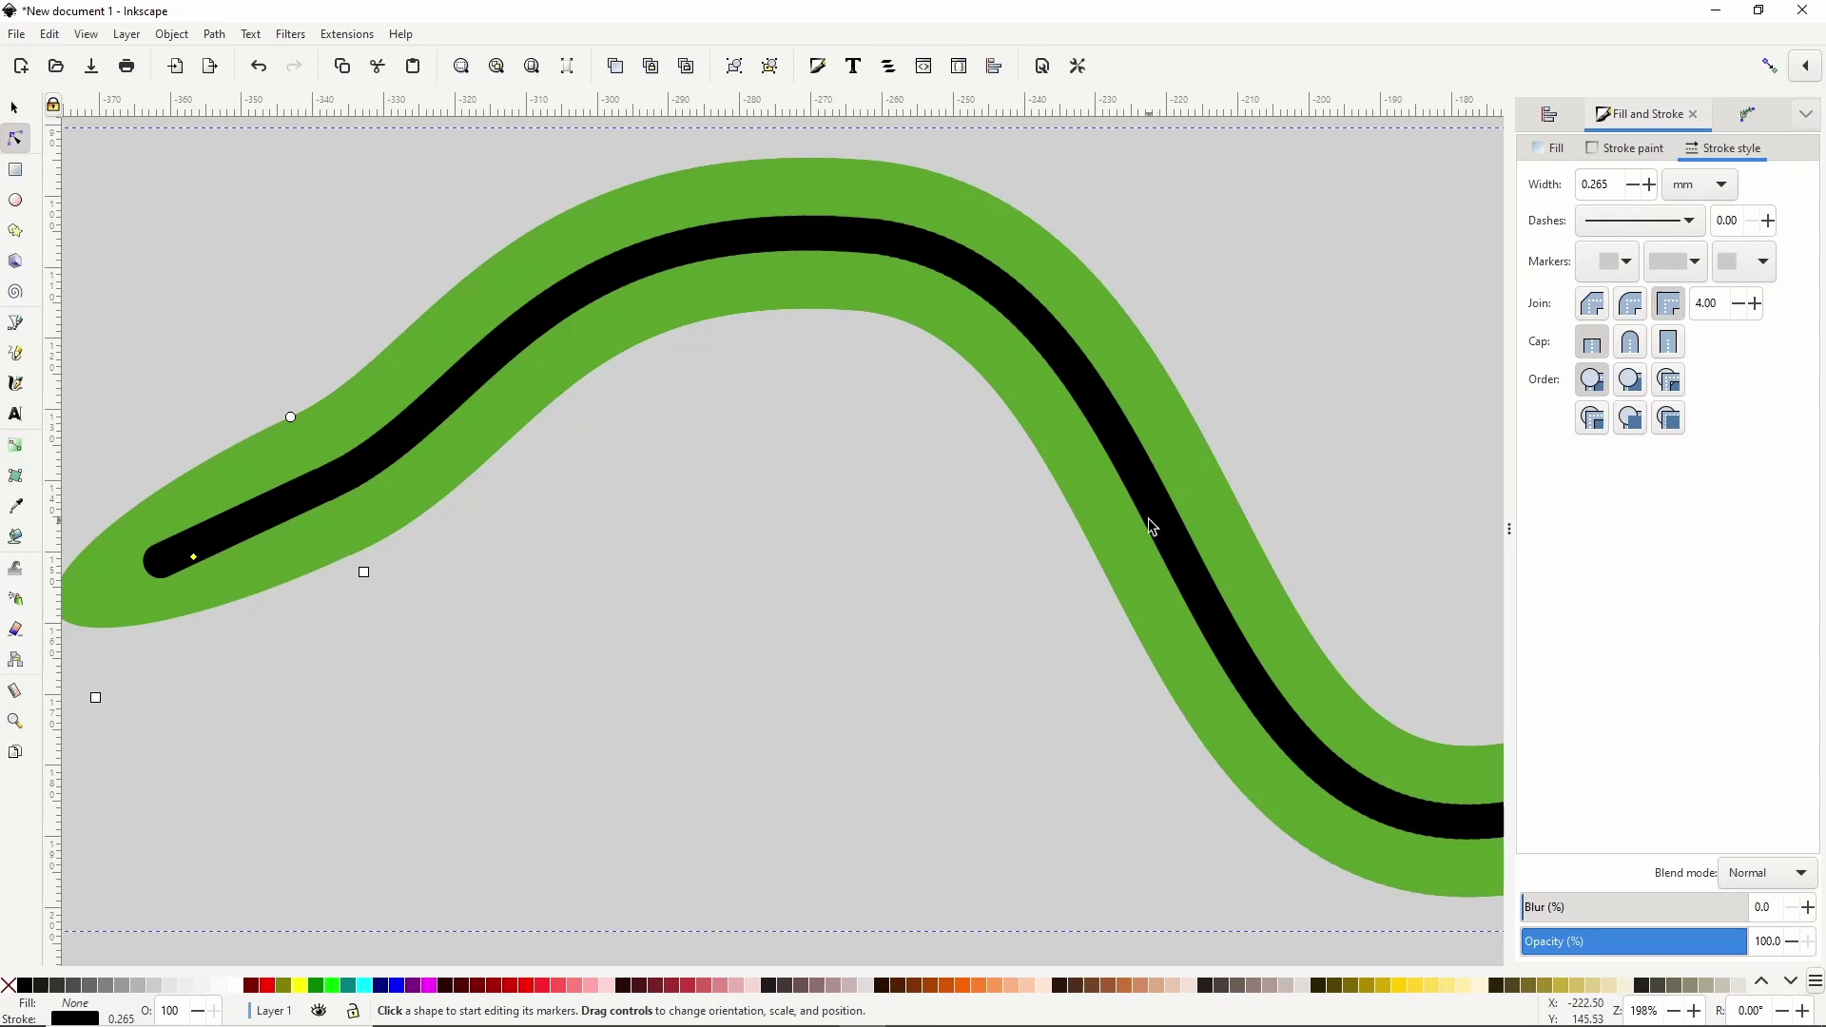
scroll(1150, 526, "right", 15)
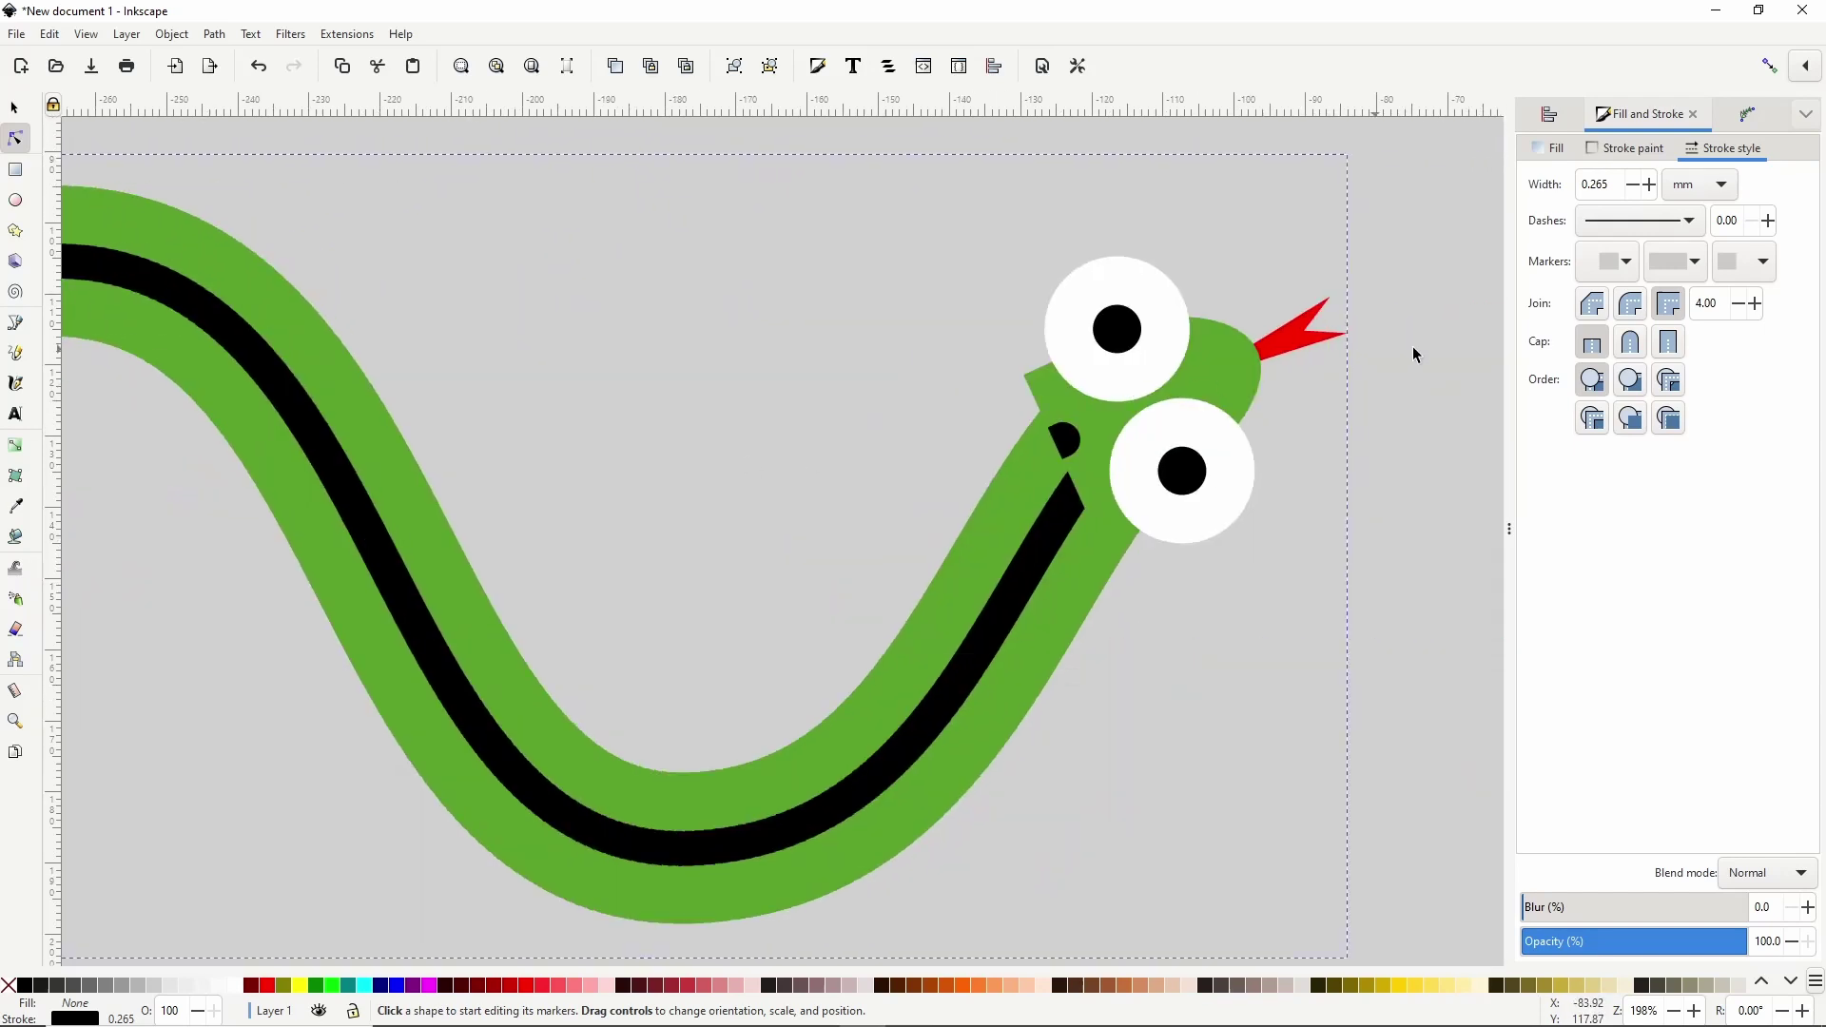
Edit the head end marker on canvas, moving it up-right onto the body's end.
left_click(1733, 263)
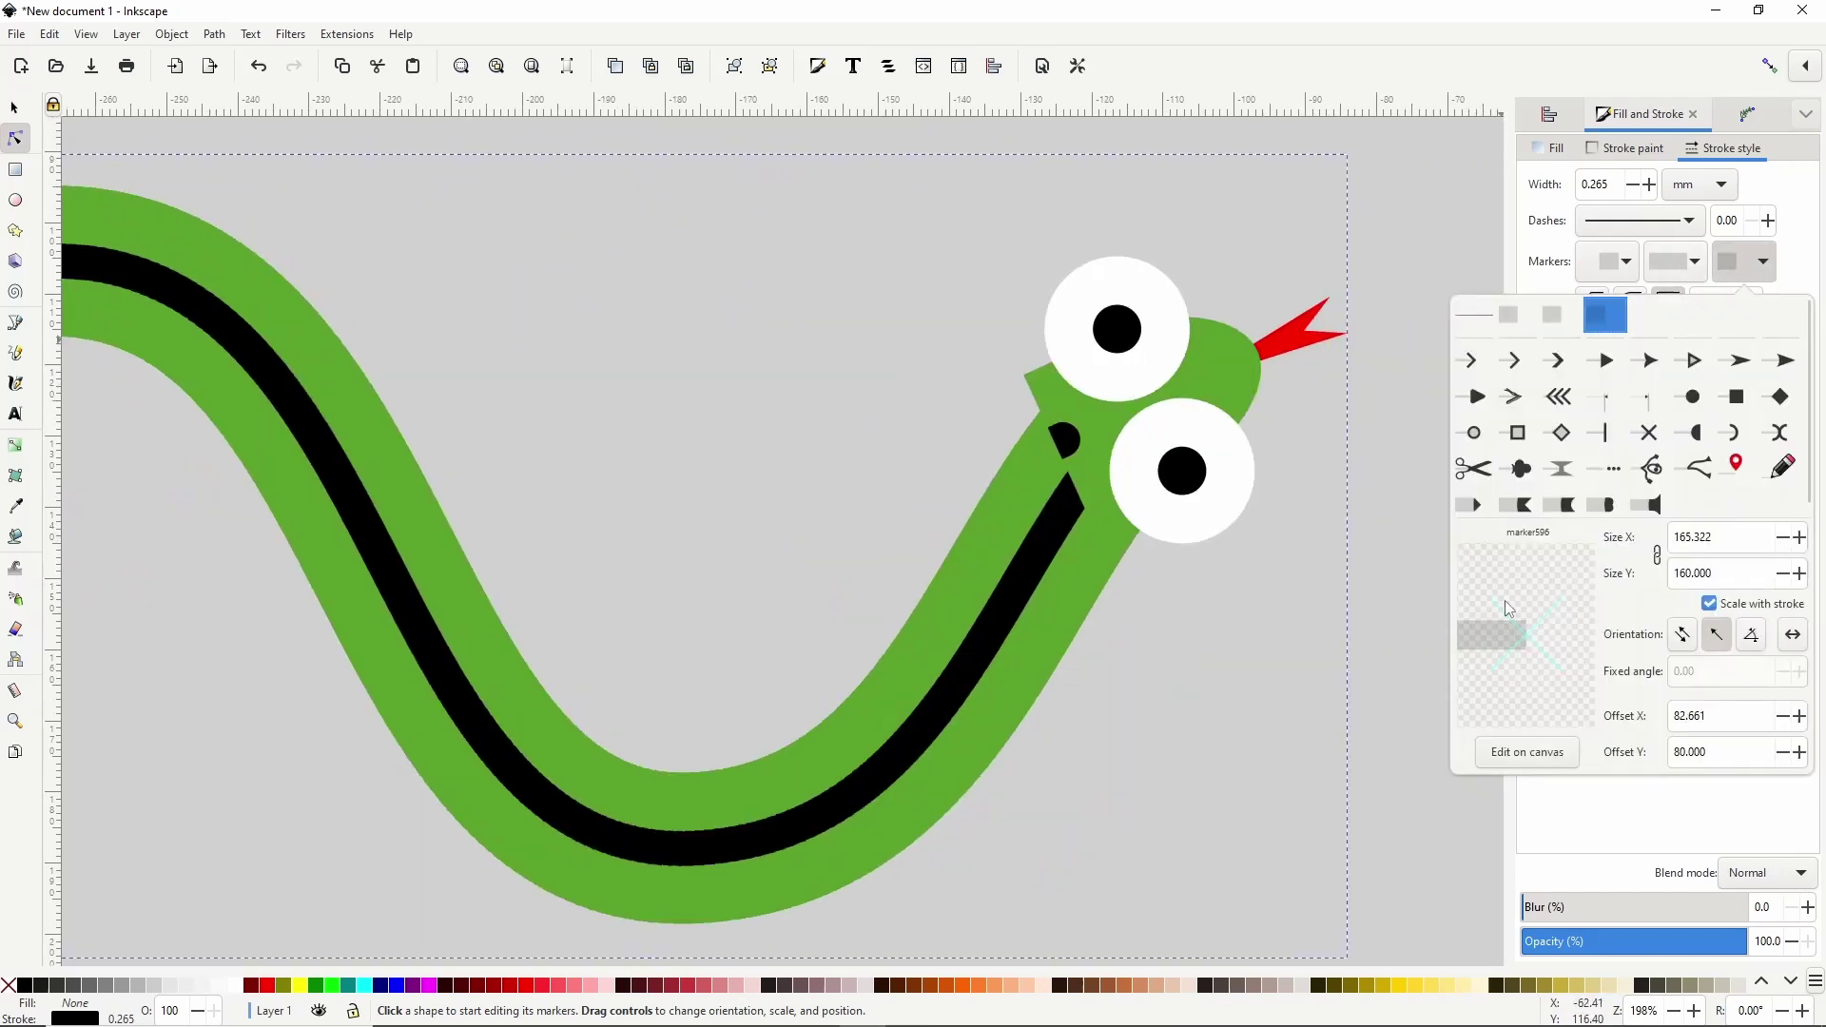
left_click(1502, 753)
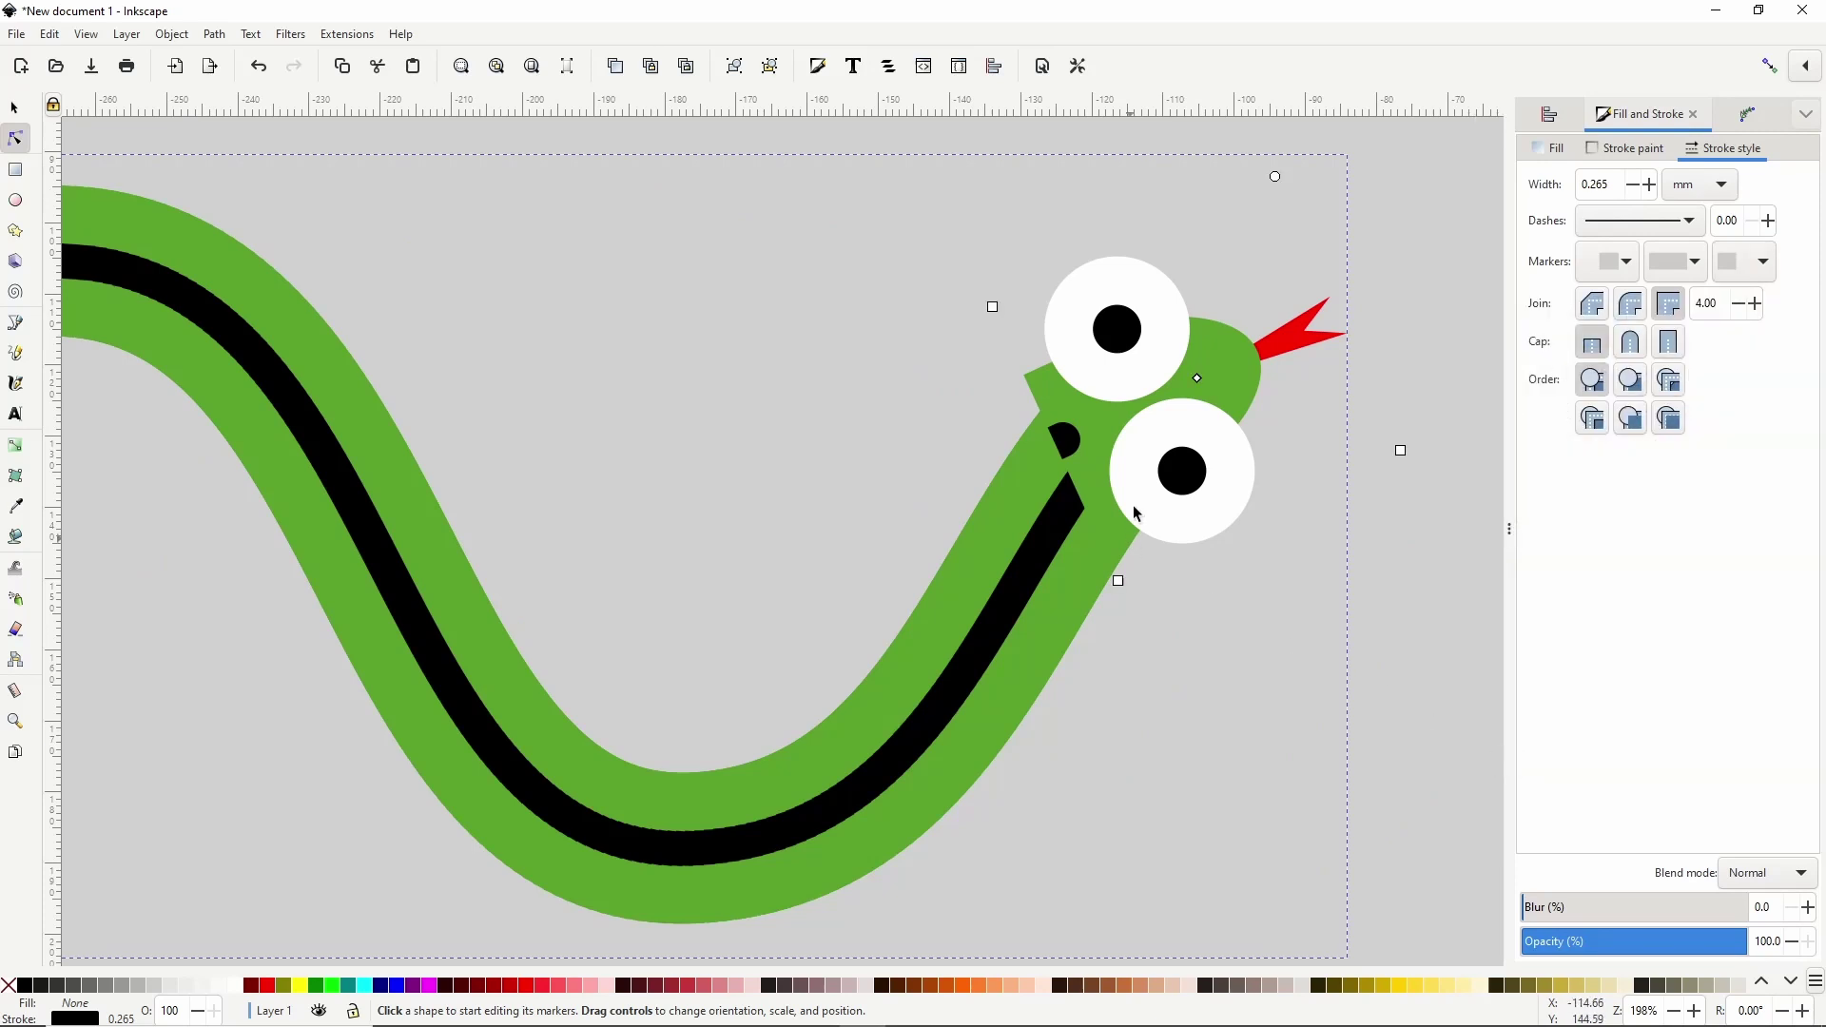
mouse_move(1198, 380)
left_mouse_down()
mouse_move(1244, 376)
mouse_move(1341, 318)
mouse_move(1326, 313)
left_mouse_up()
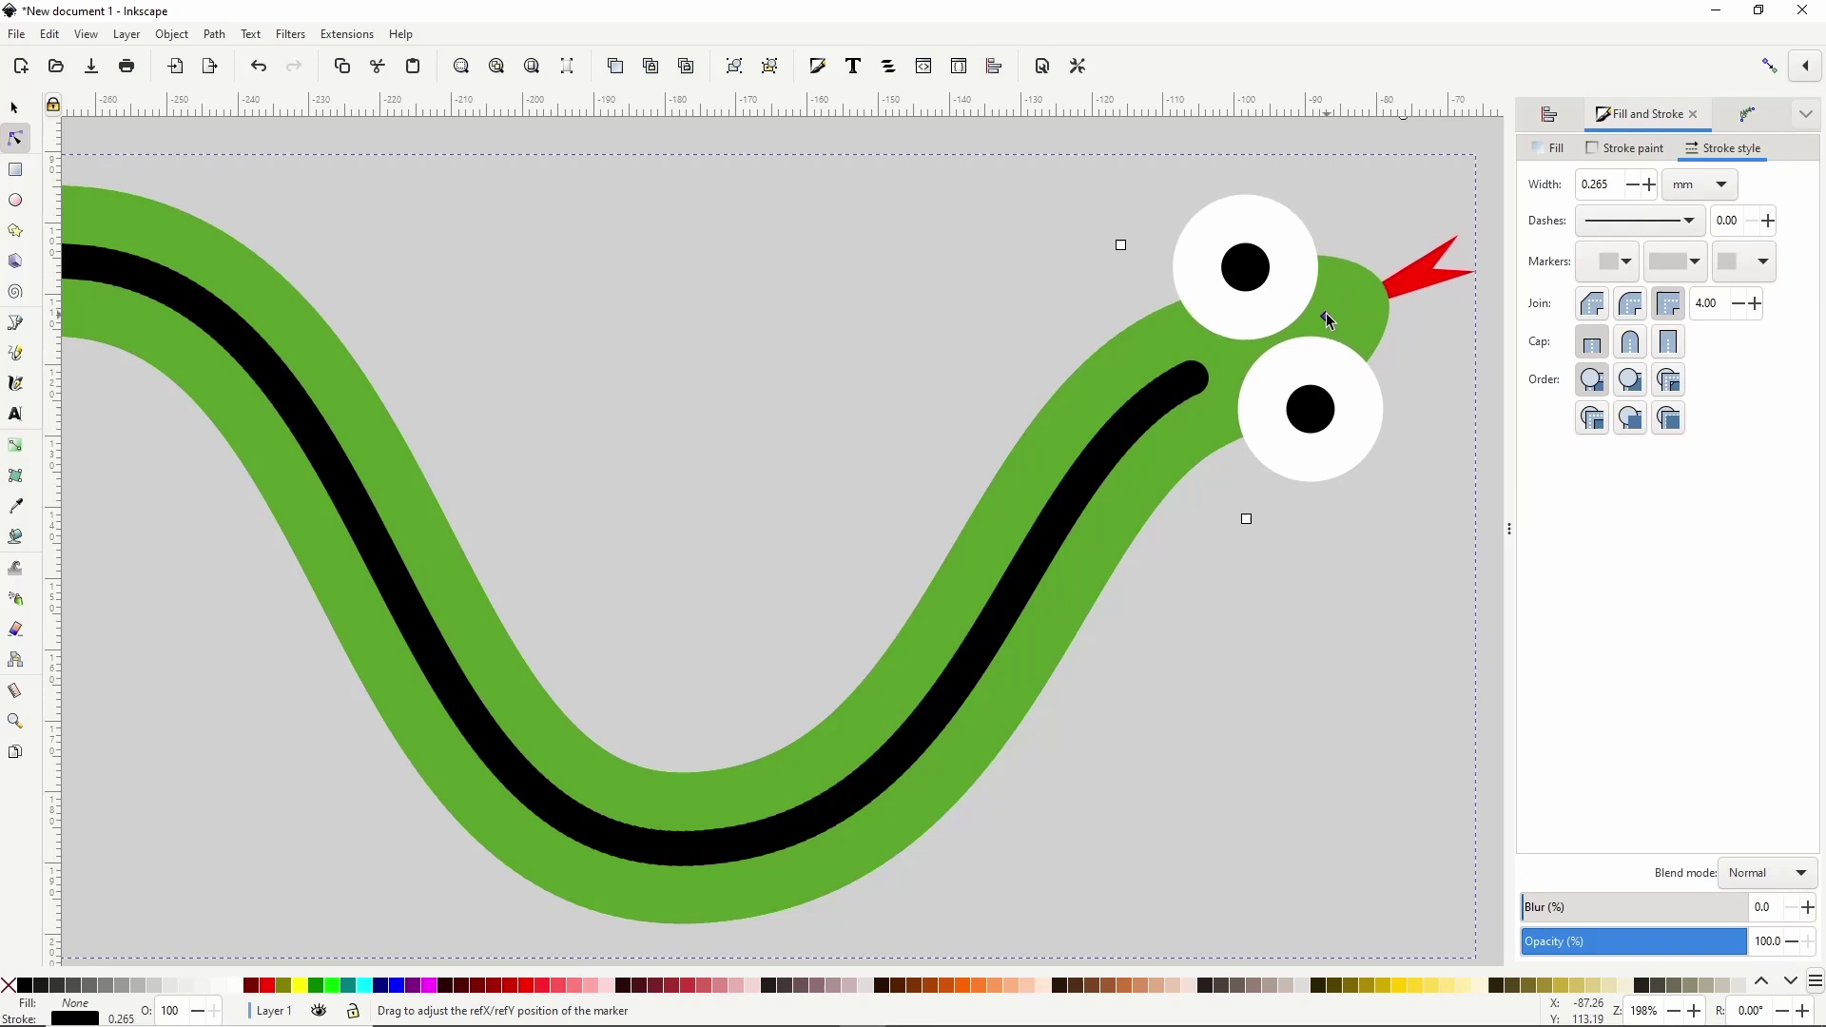
Adjust the wavy snake's top node and tail curve, and widen its lower bend with the Node tool.
scroll(706, 460, "down", 4)
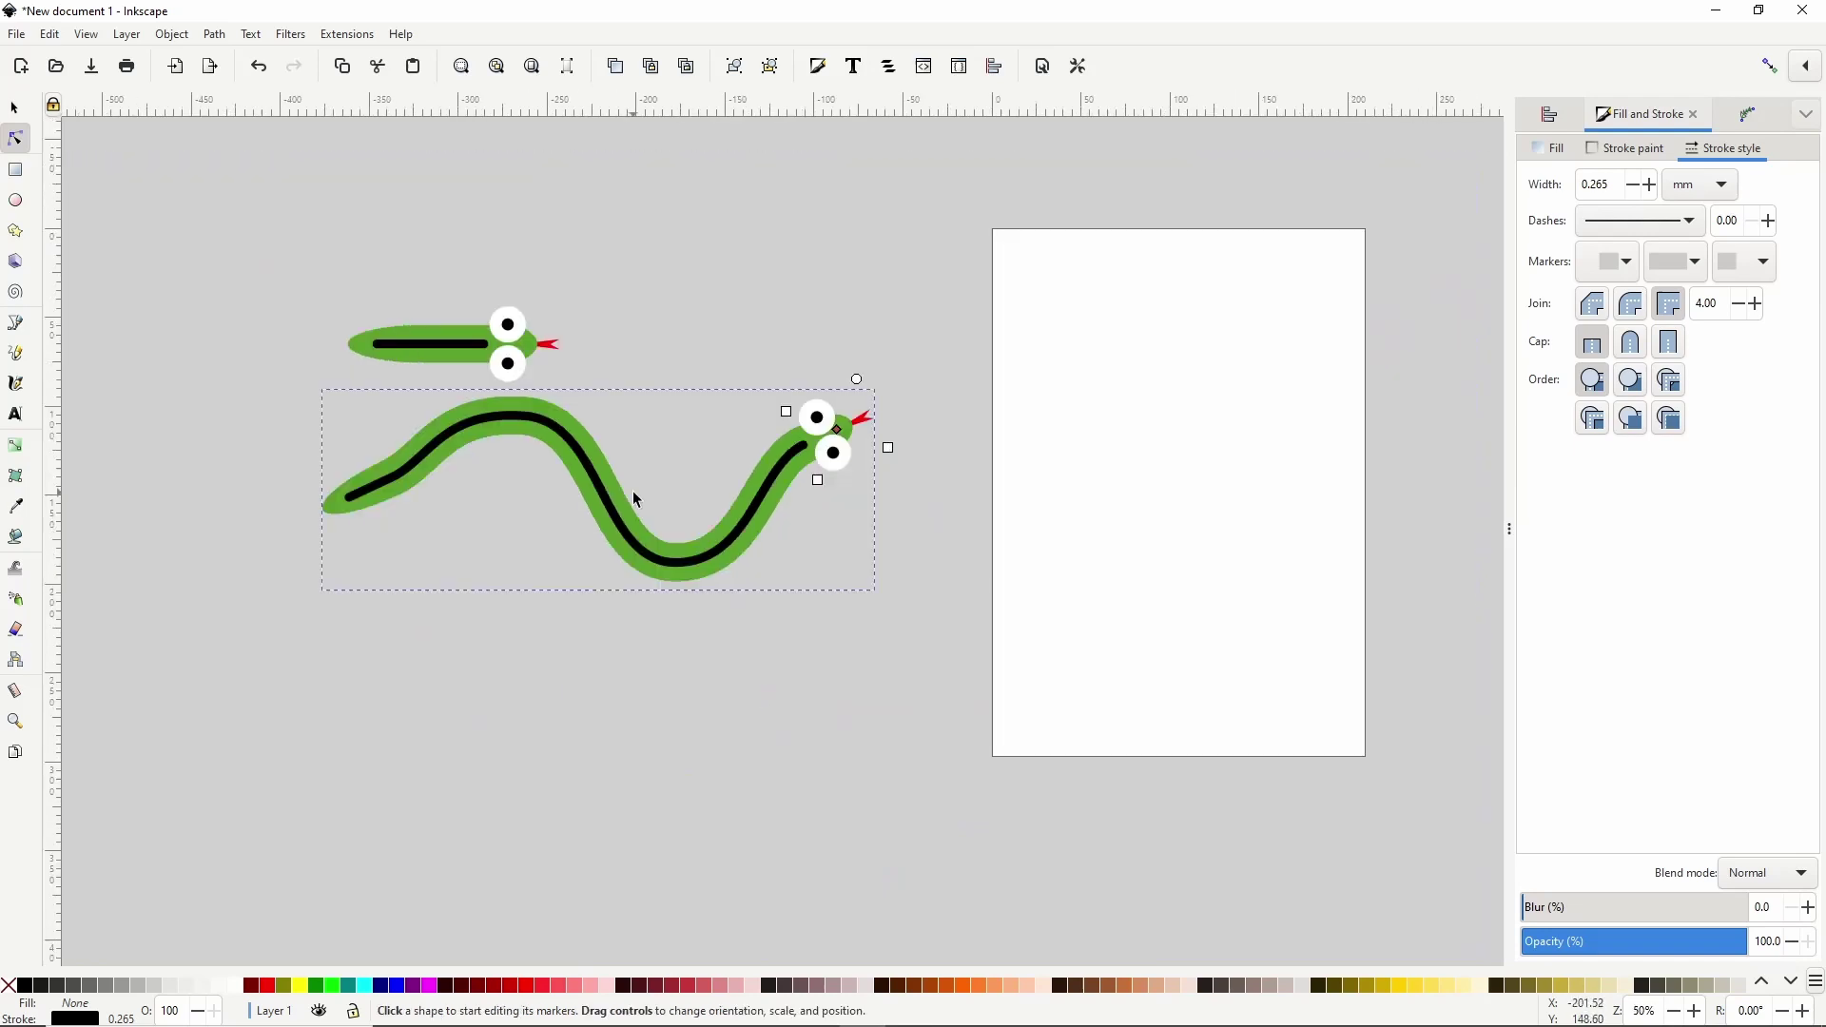
scroll(559, 500, "down", 1)
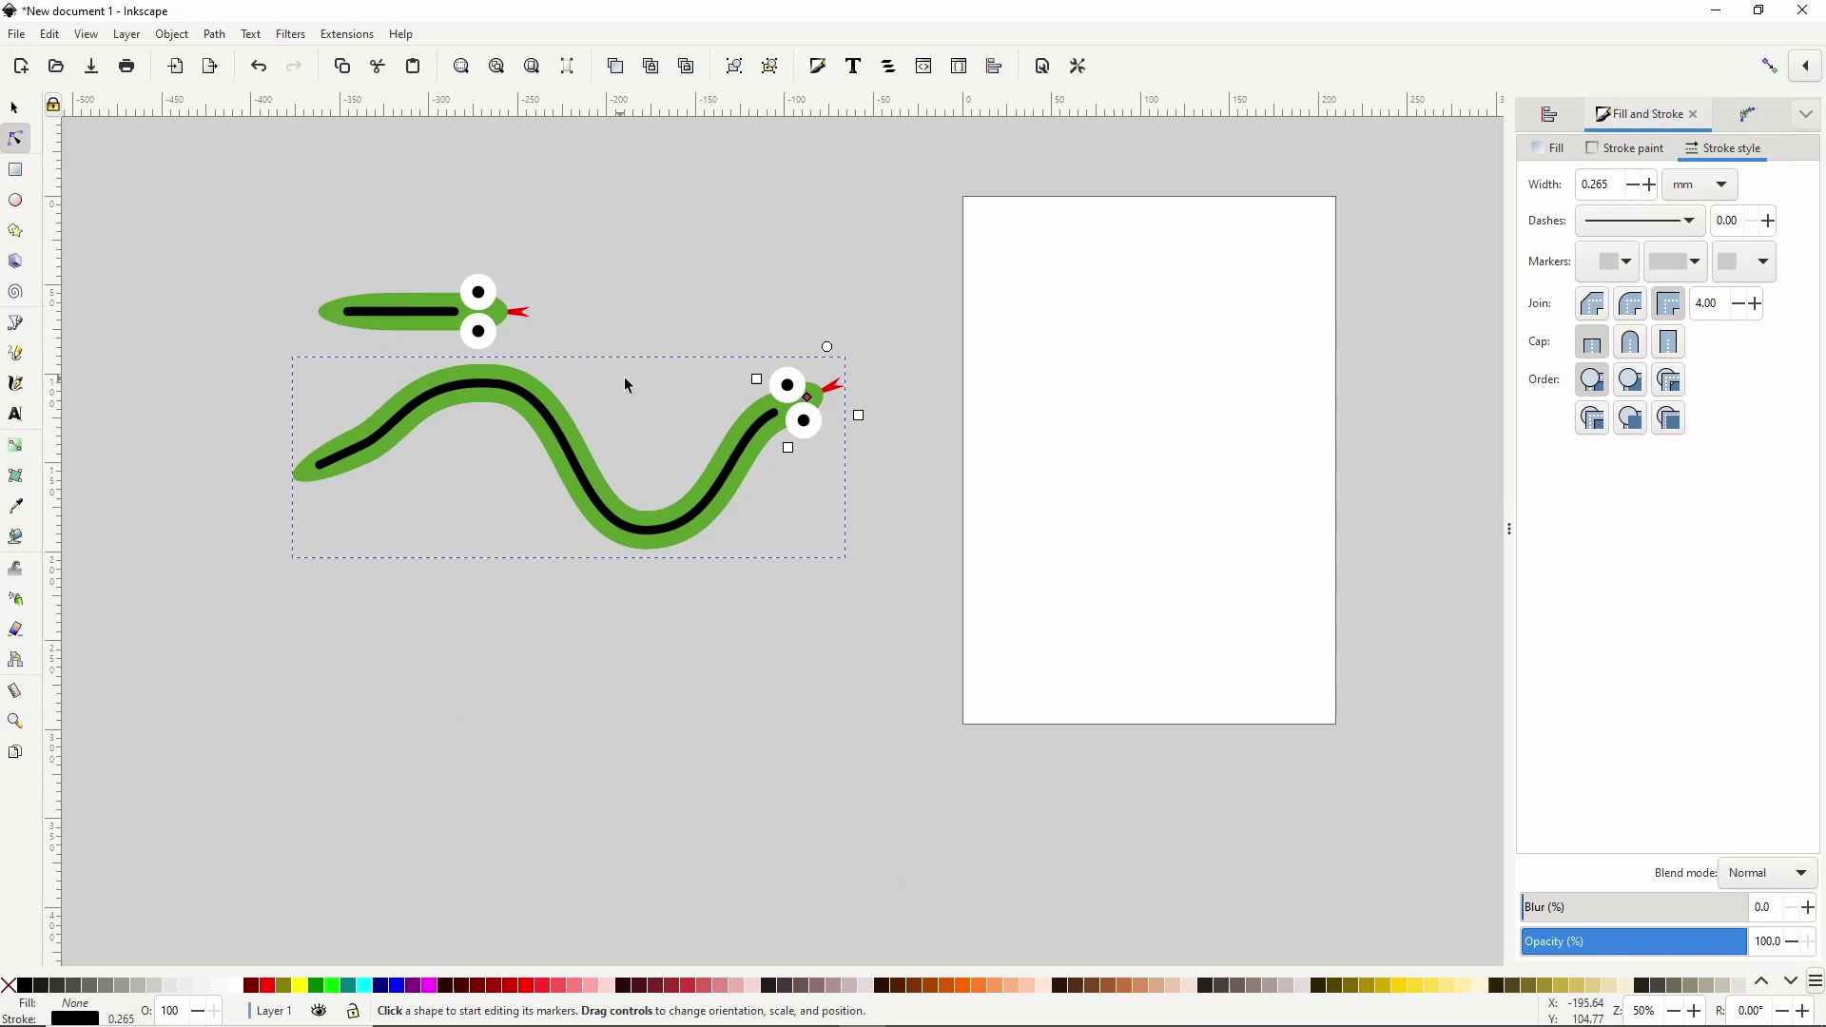
left_click(688, 295)
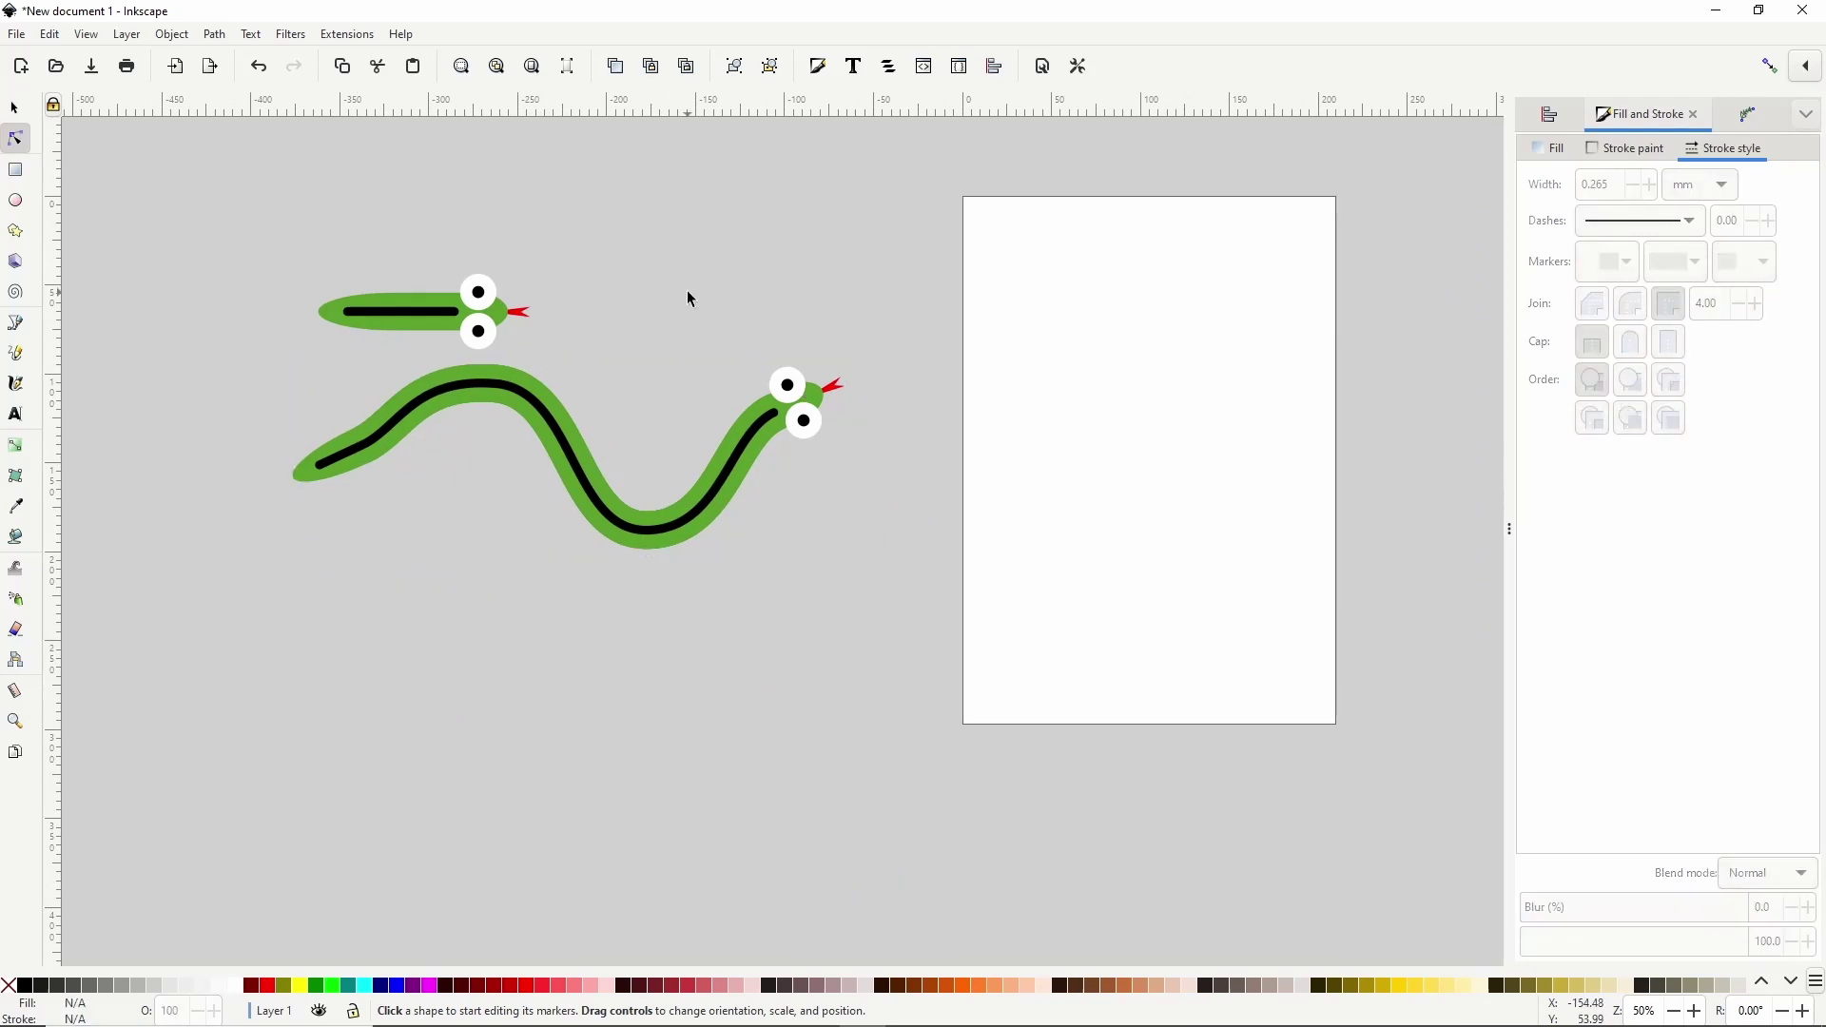
left_click(14, 108)
left_click(15, 173)
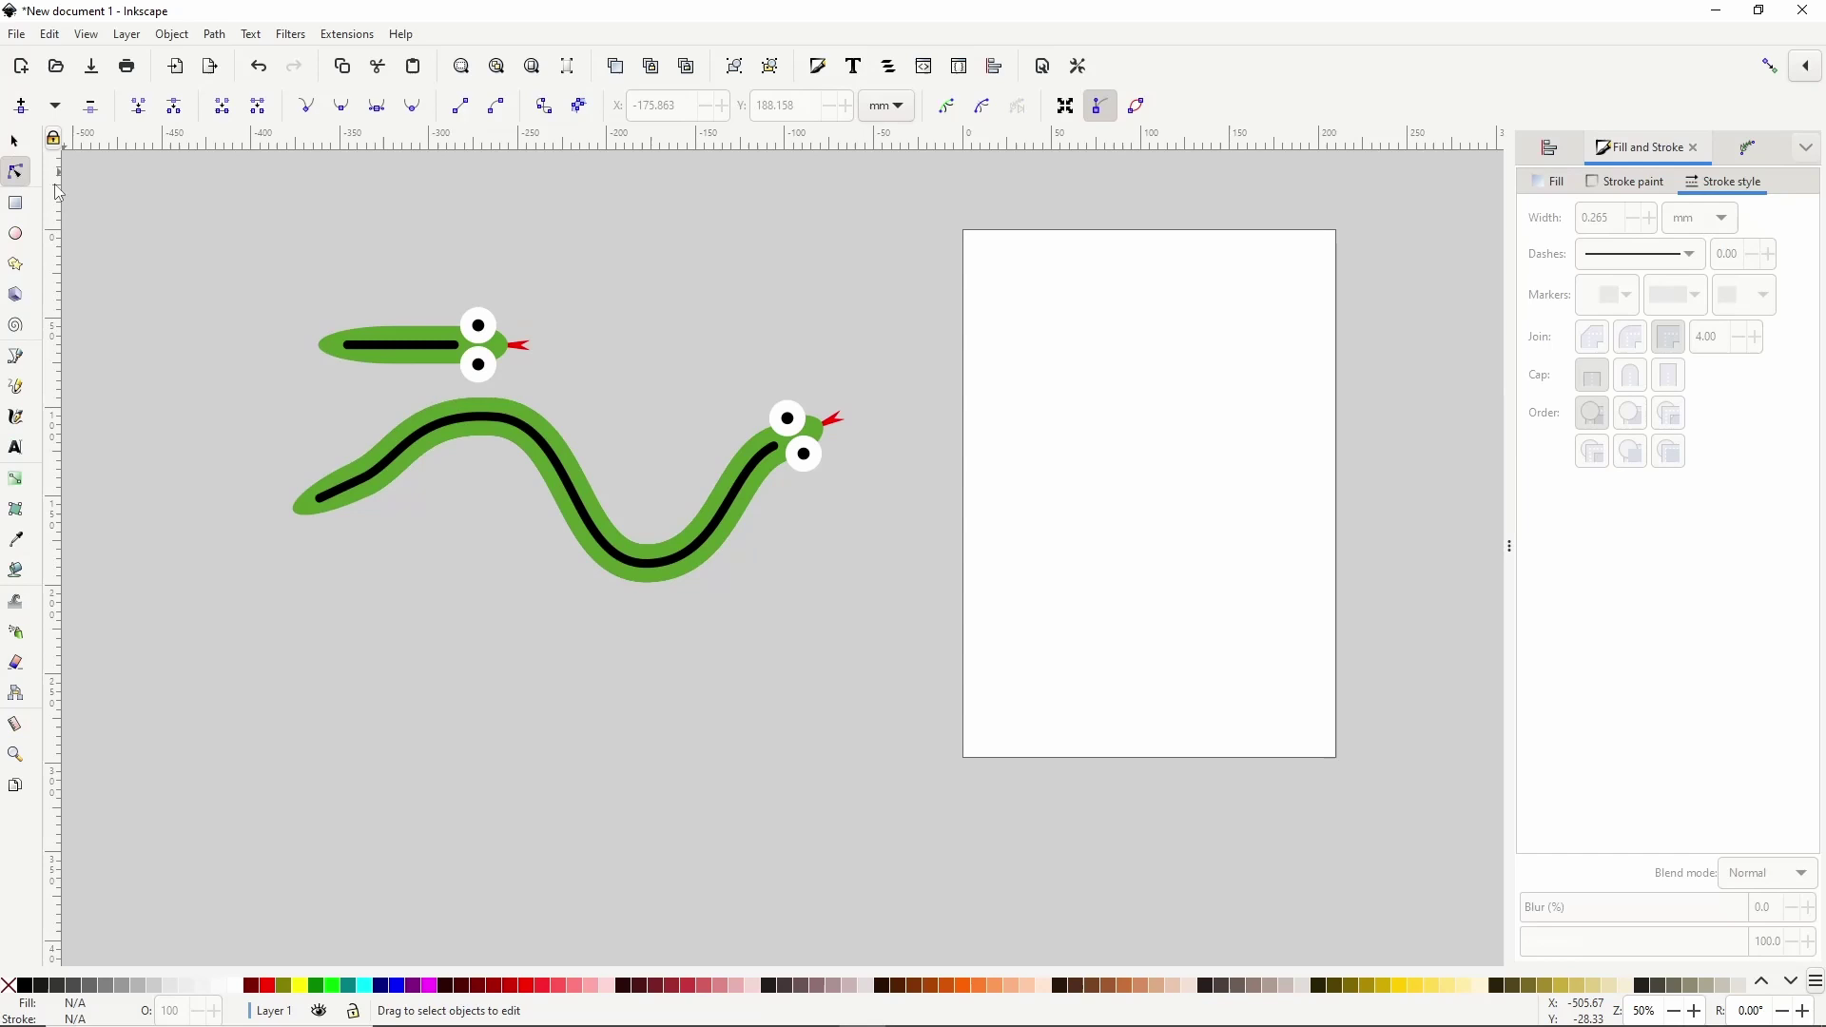
left_click(538, 485)
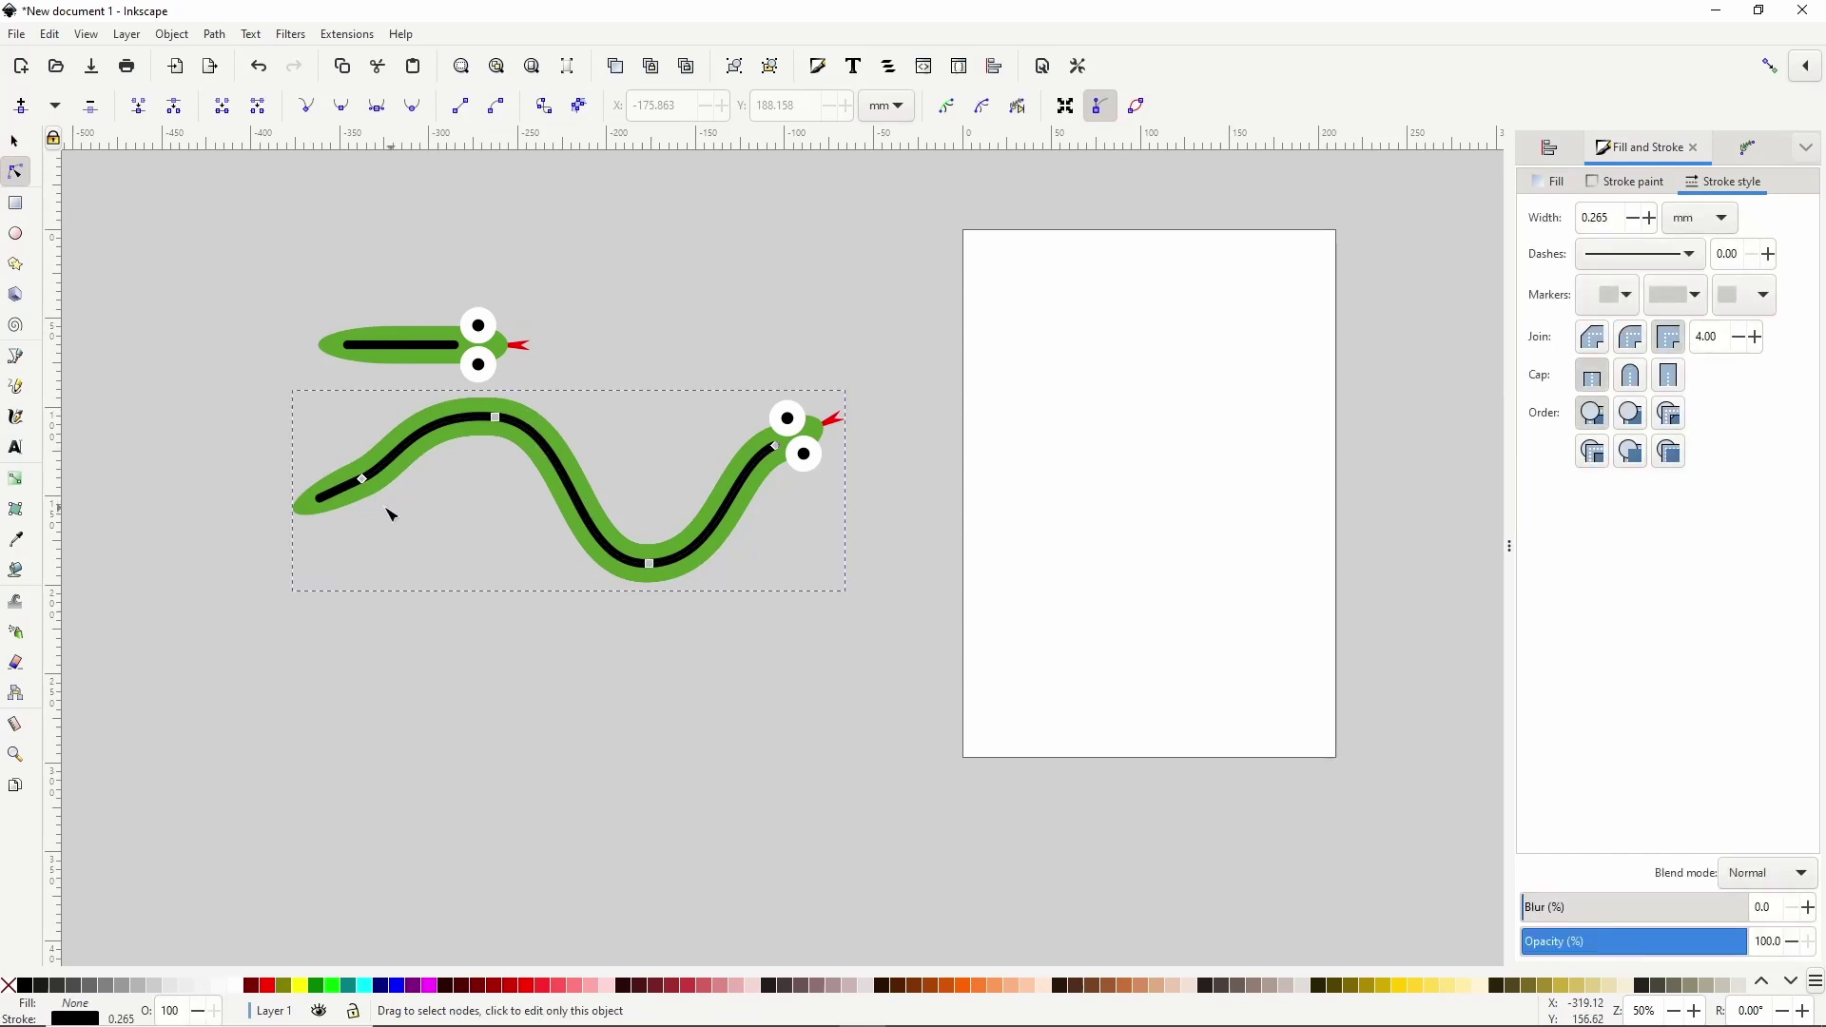
left_click_drag(506, 421, 510, 407)
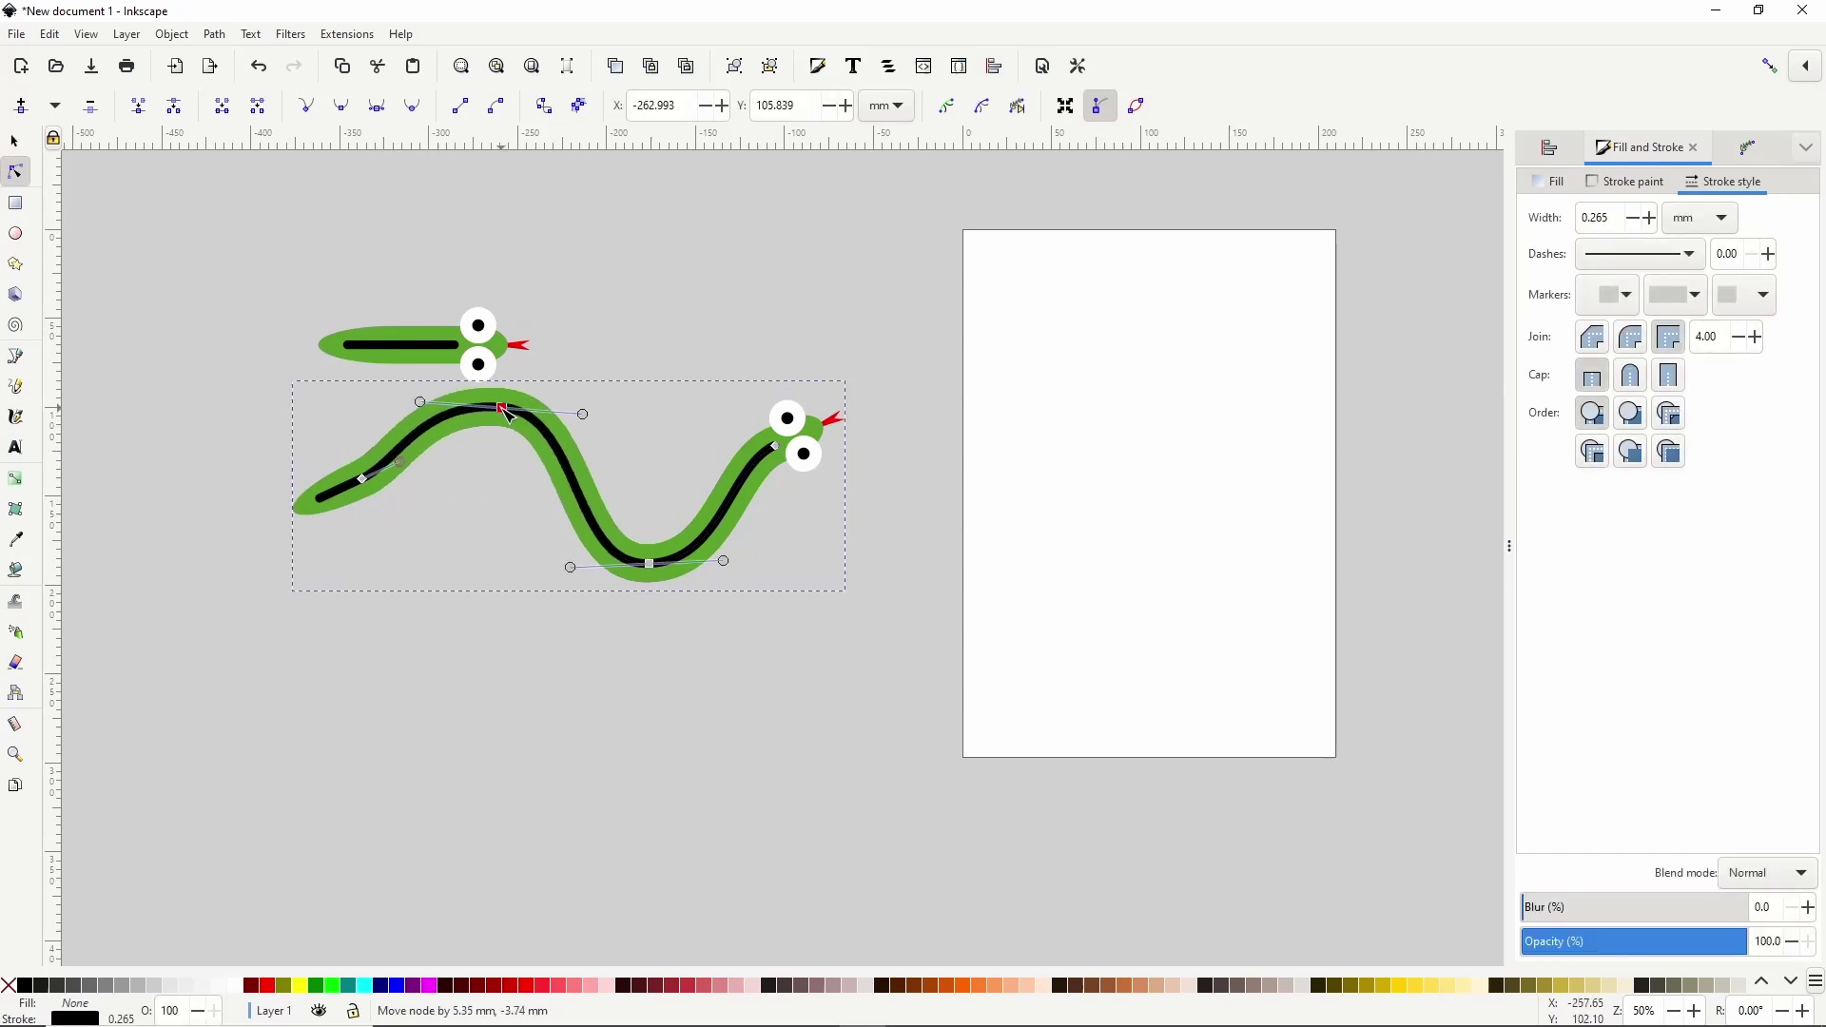
left_click_drag(401, 463, 395, 455)
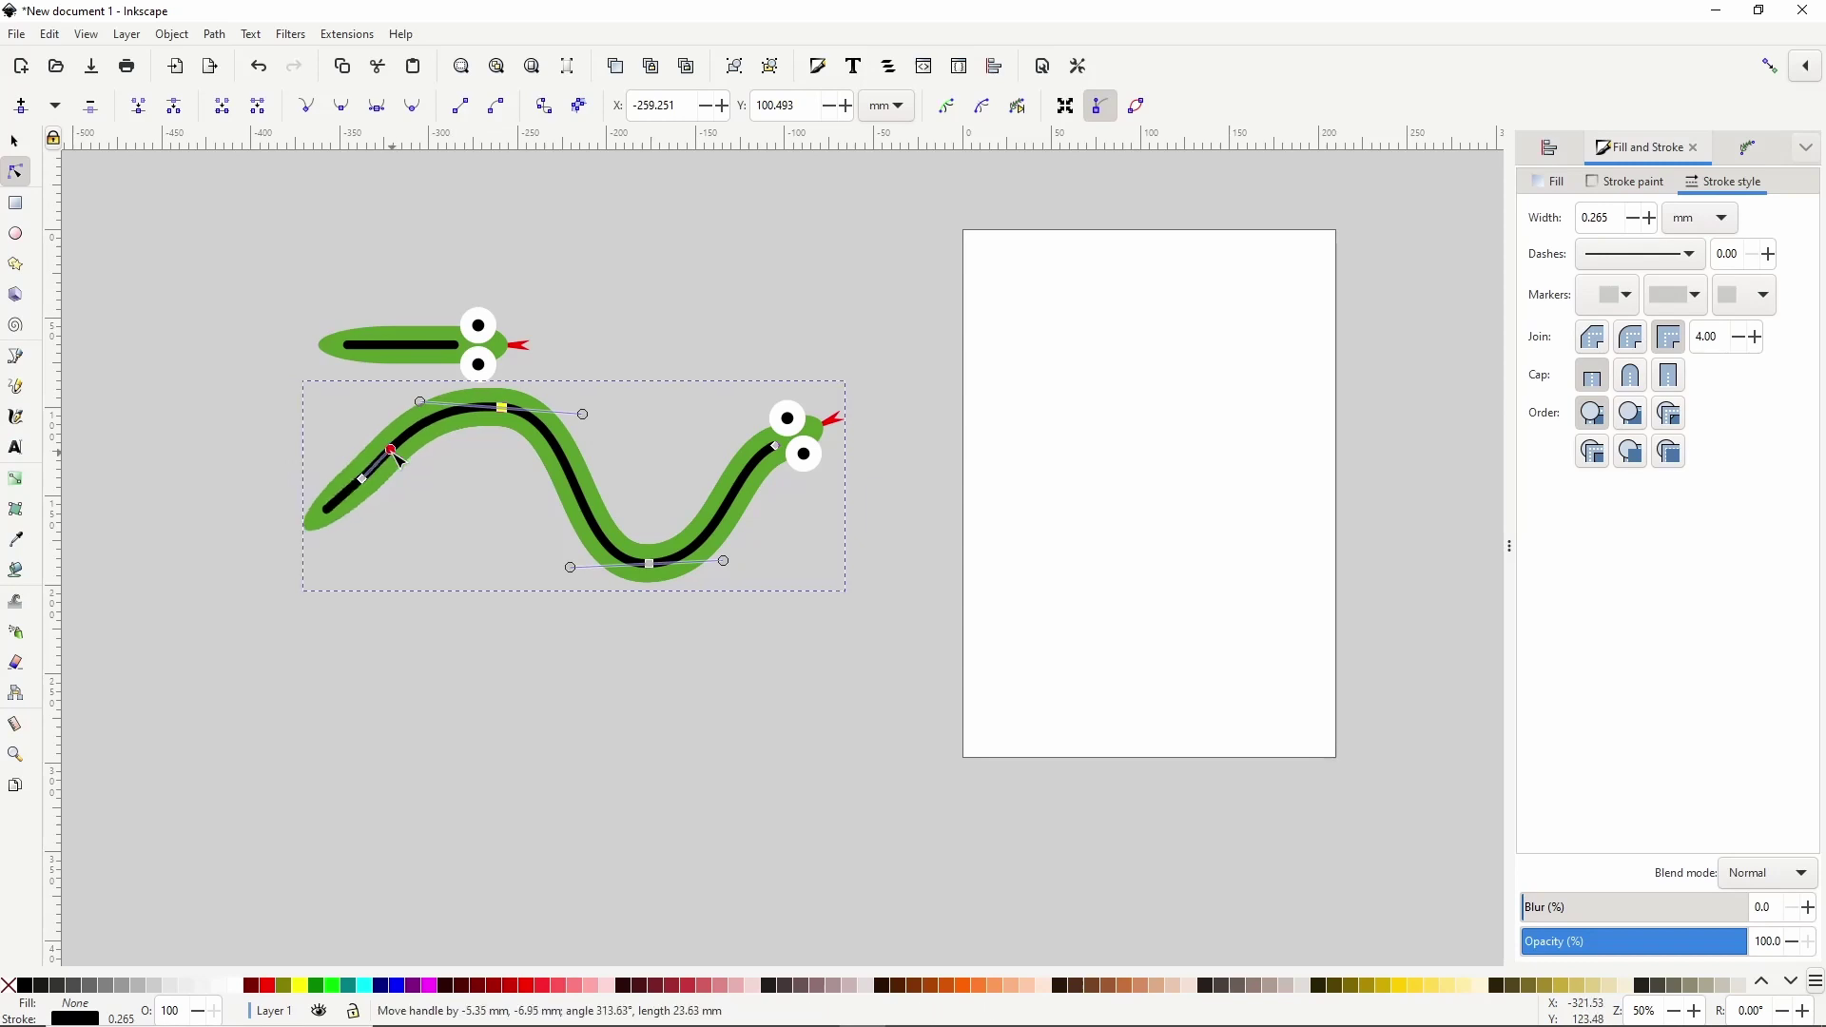
left_click_drag(570, 568, 536, 567)
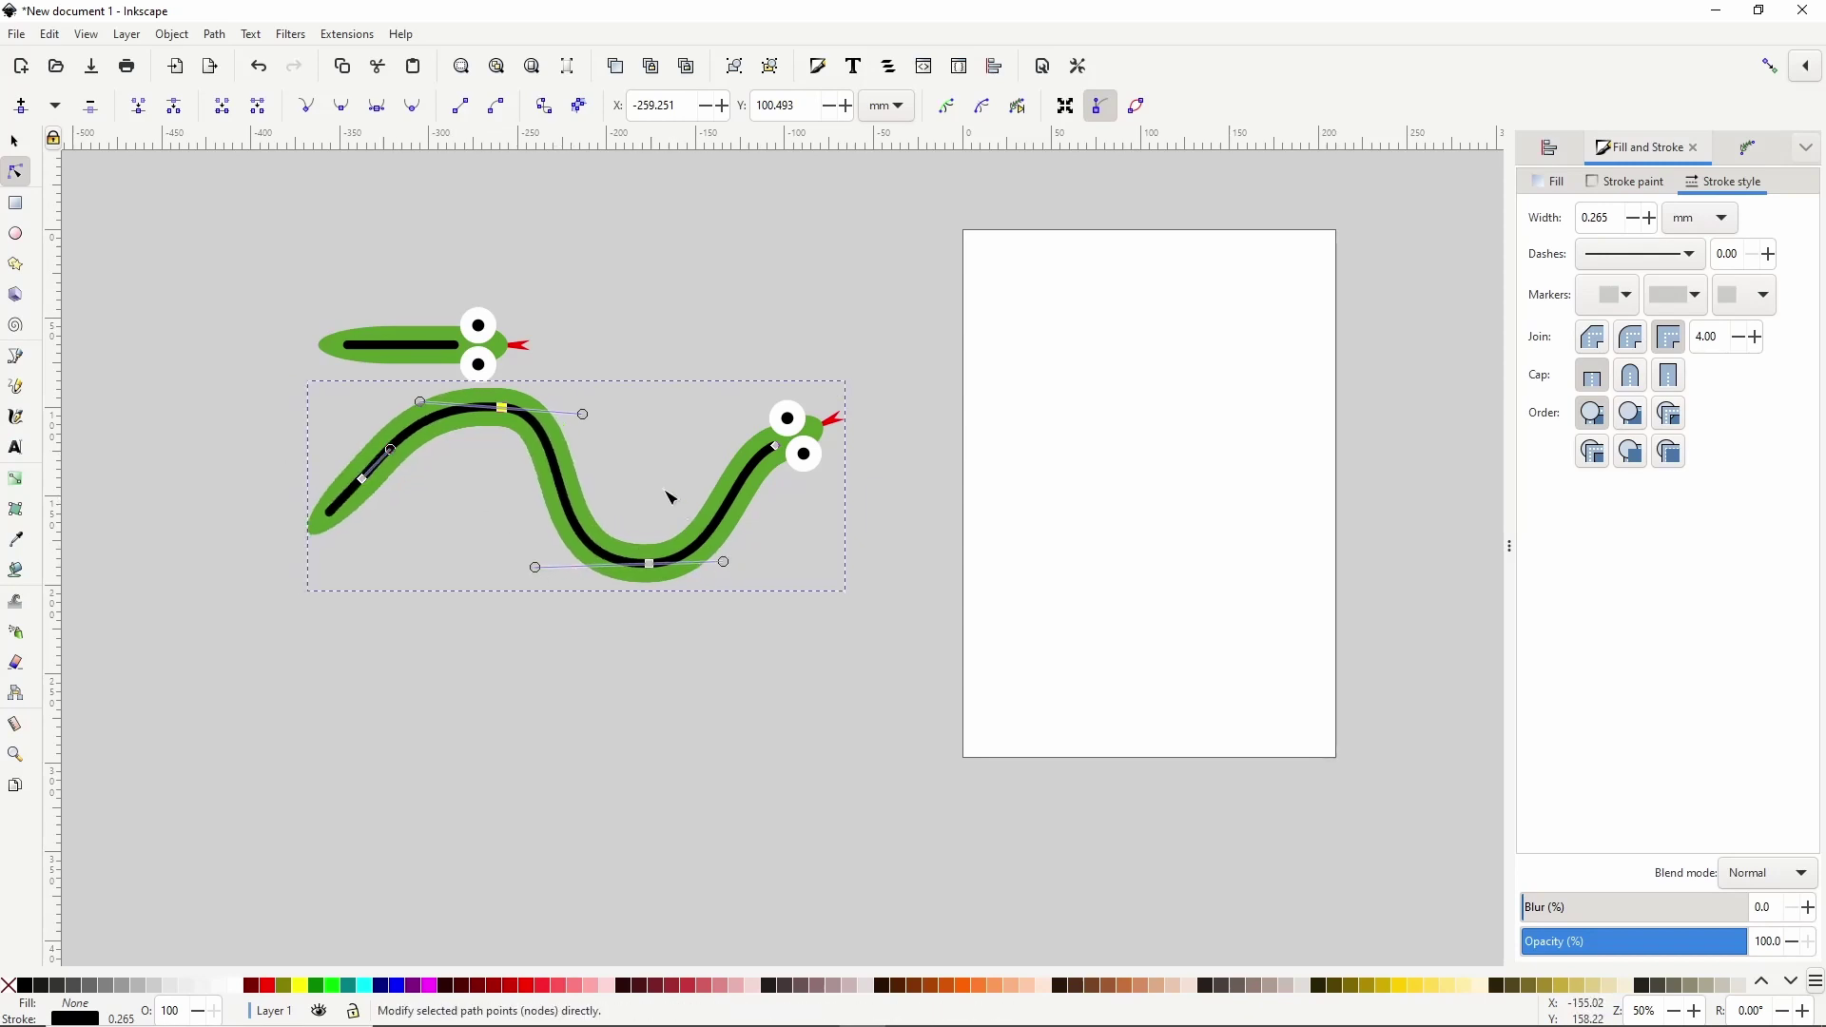
left_click(606, 434)
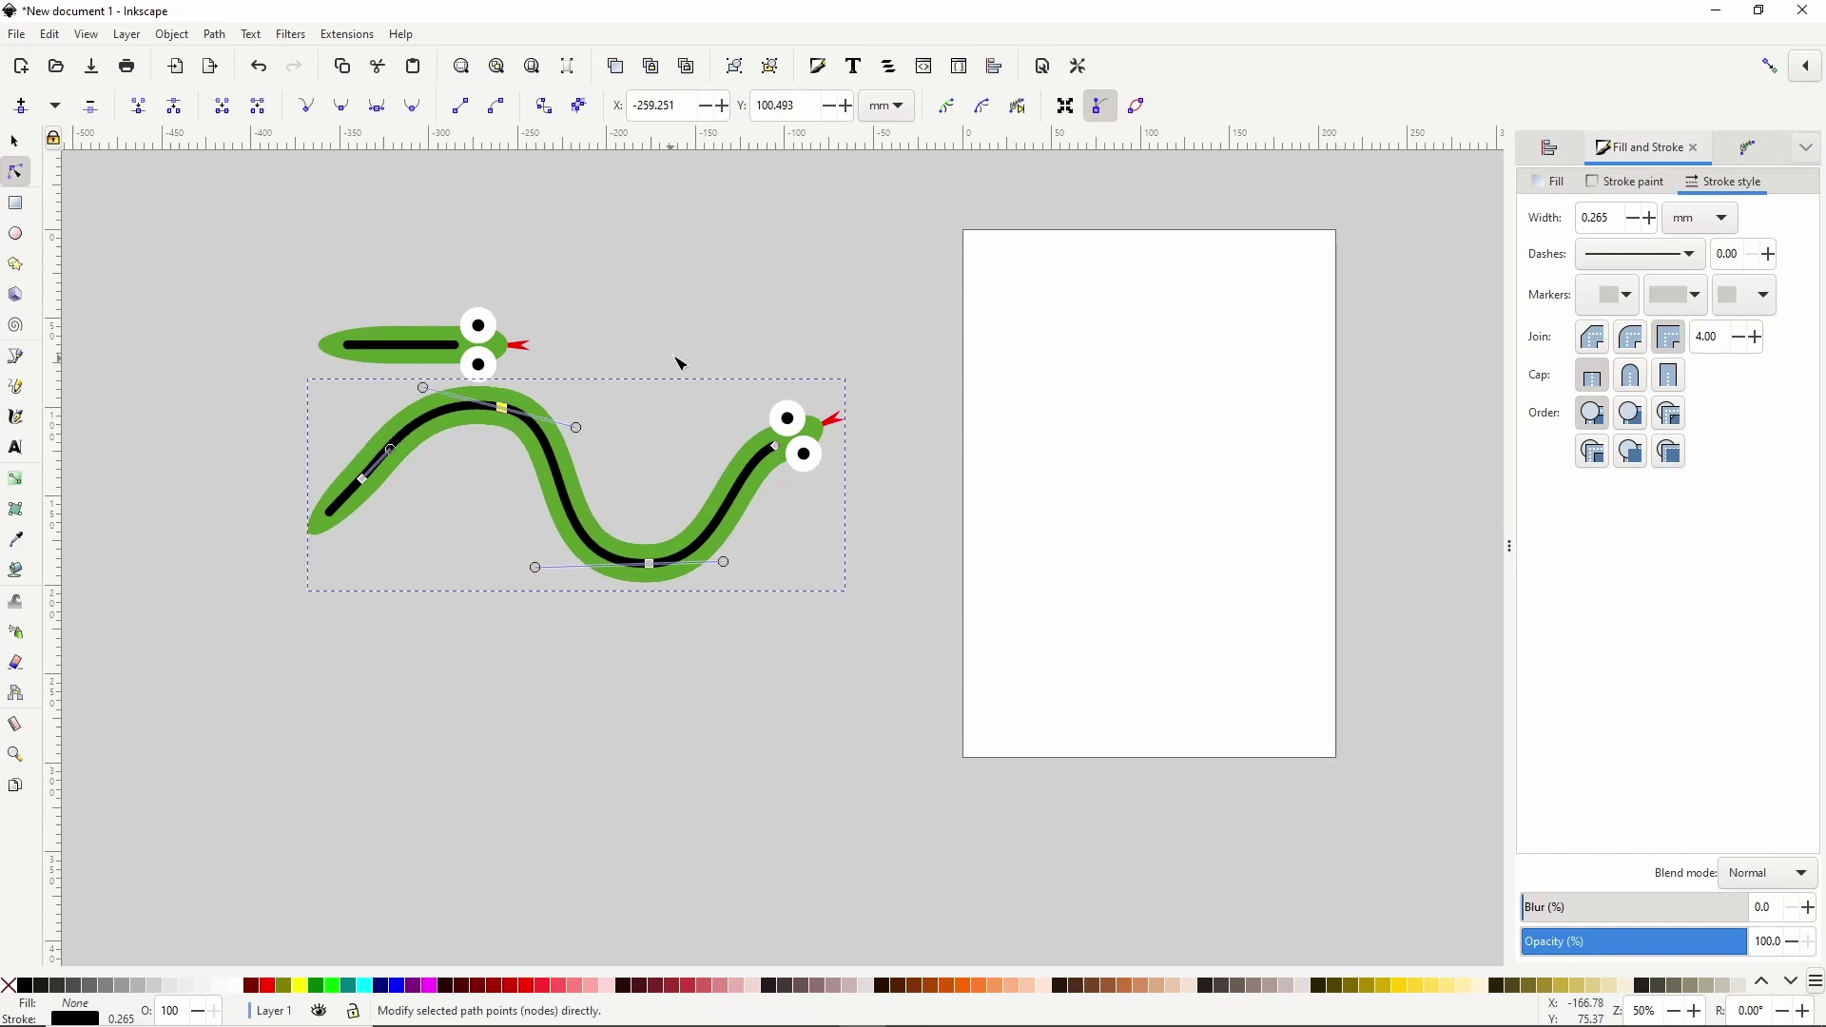
left_click(742, 342)
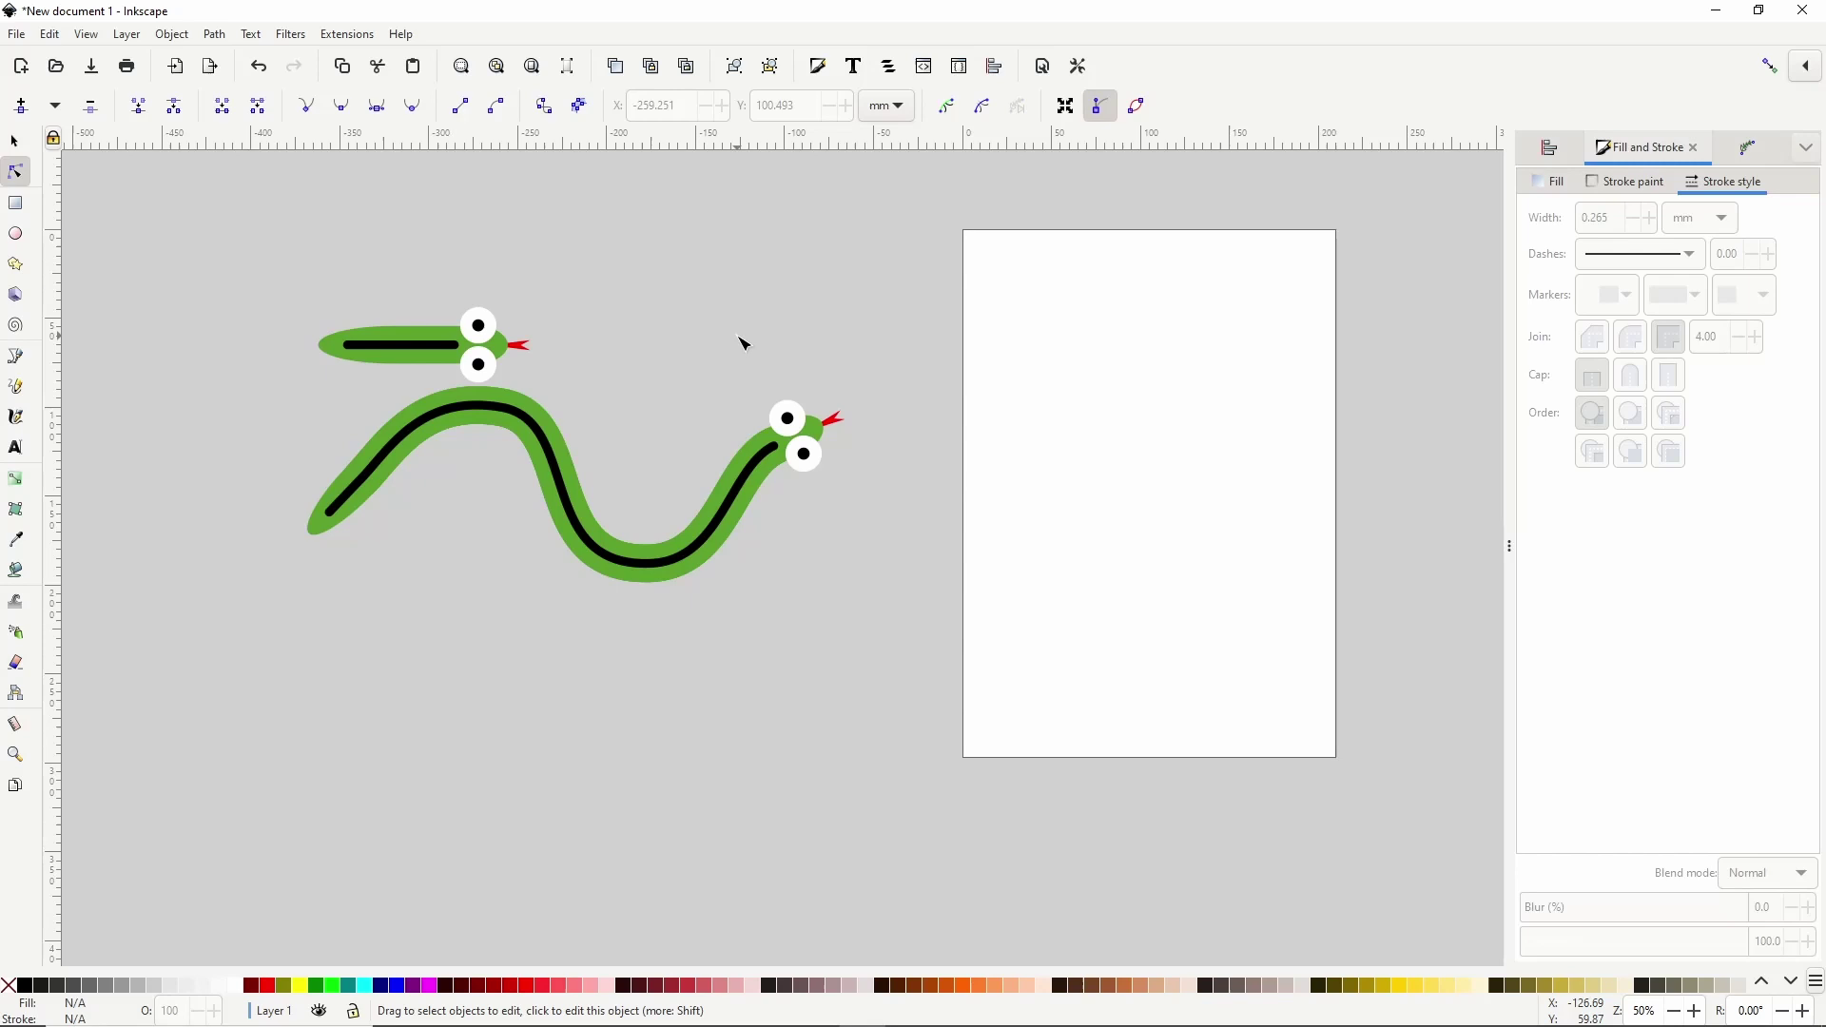
Draw a new three-node Bezier curve below the existing snakes.
left_click(15, 356)
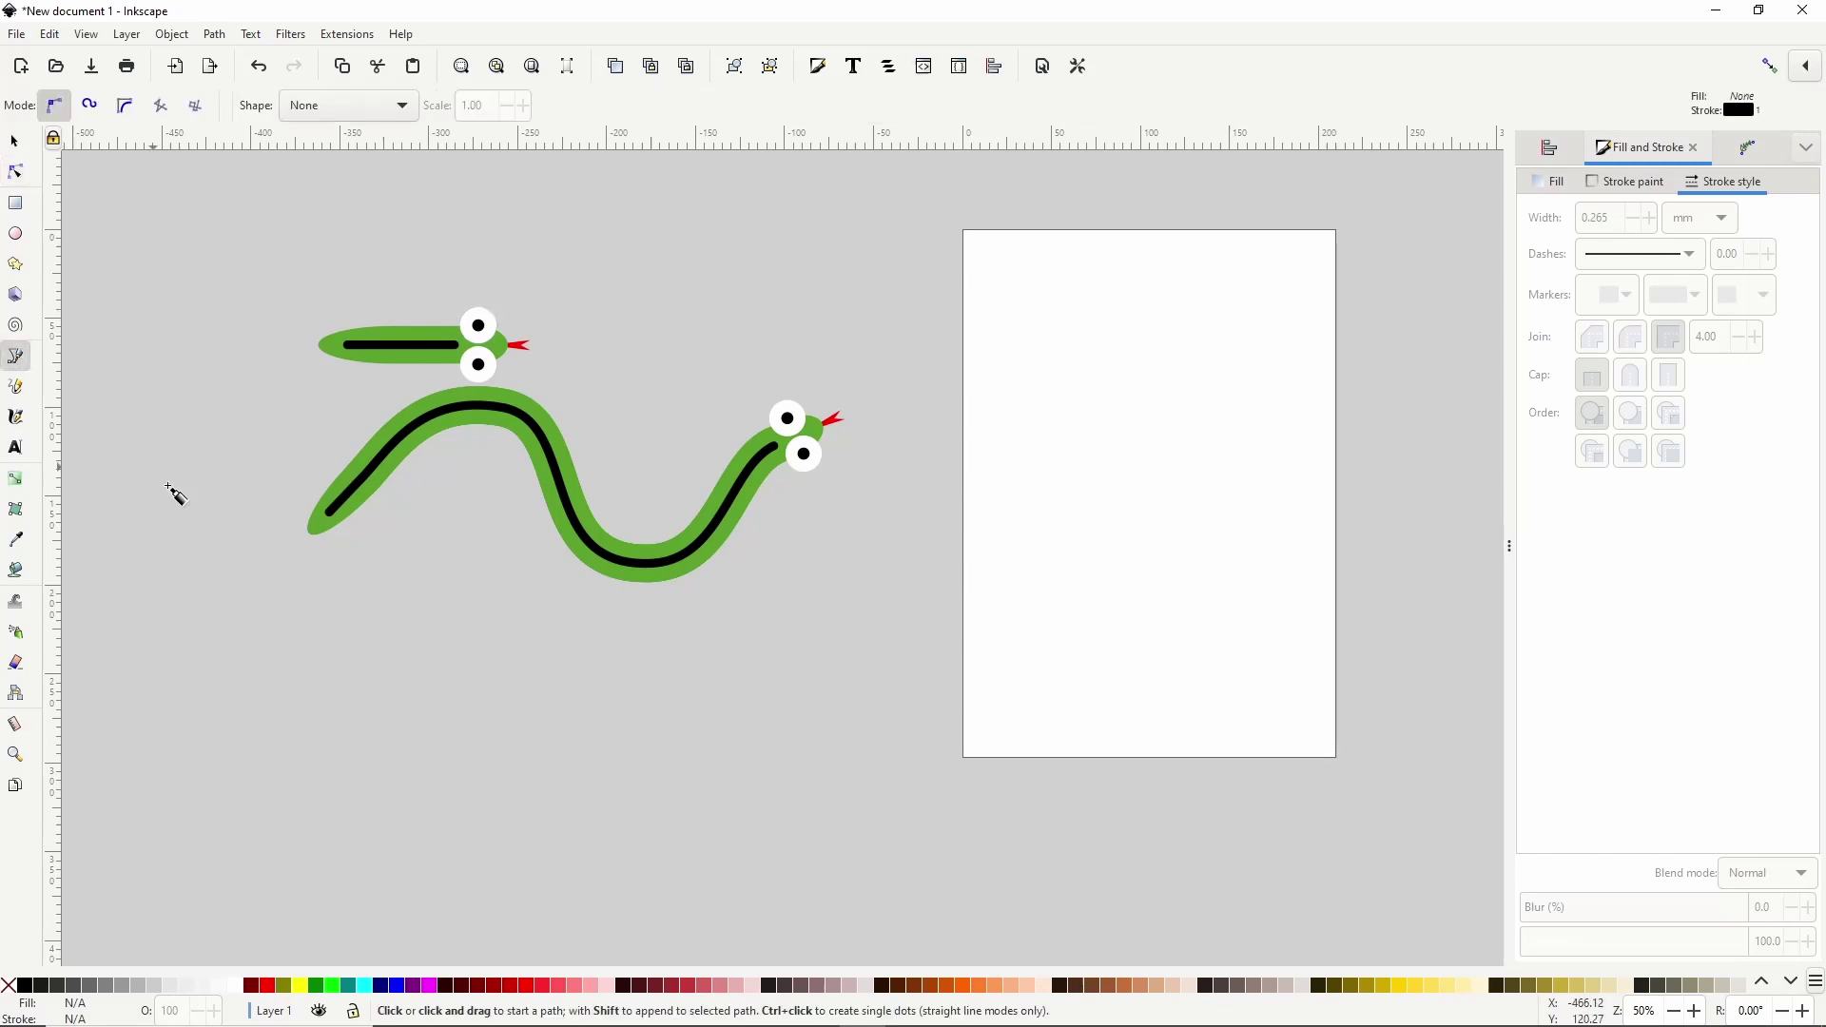
left_click_drag(323, 707, 458, 805)
left_click_drag(692, 788, 827, 691)
mouse_move(917, 671)
left_mouse_down()
mouse_move(1088, 734)
mouse_move(1162, 670)
left_mouse_up()
key("Return")
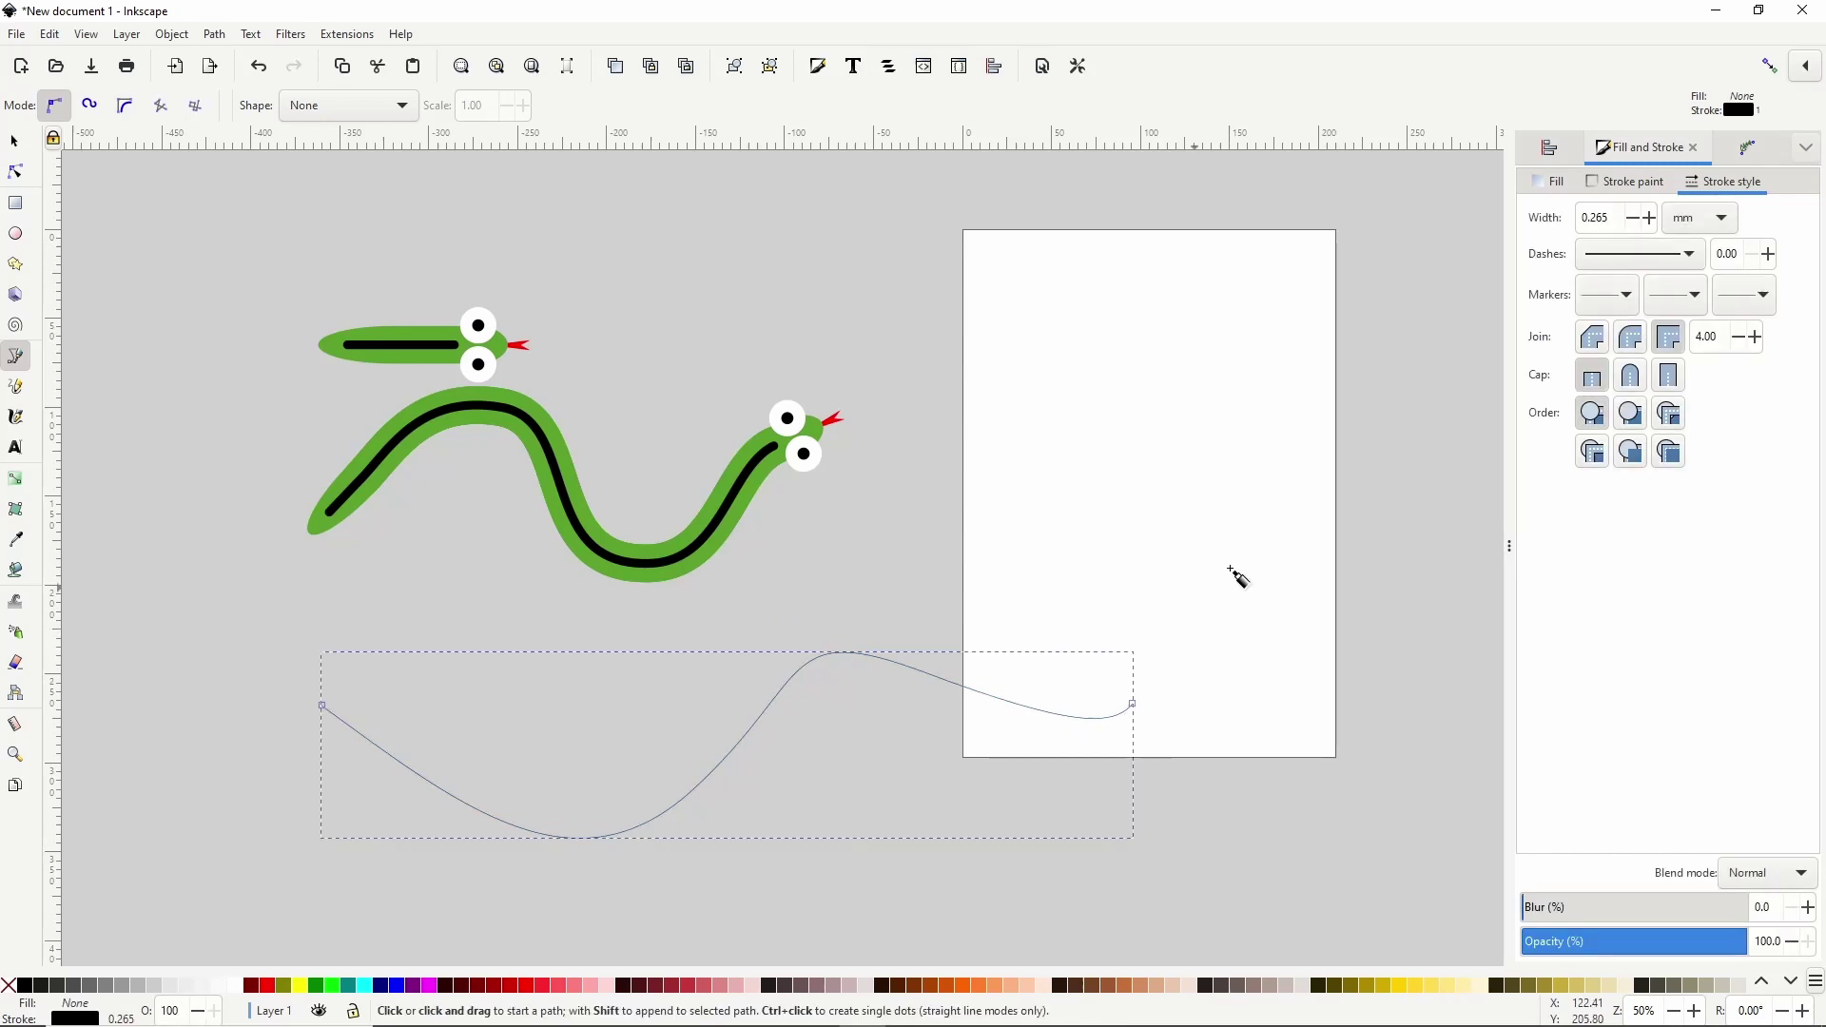
Apply the tail, body-slice and head markers as the curve's start, mid and end markers.
left_click(1607, 295)
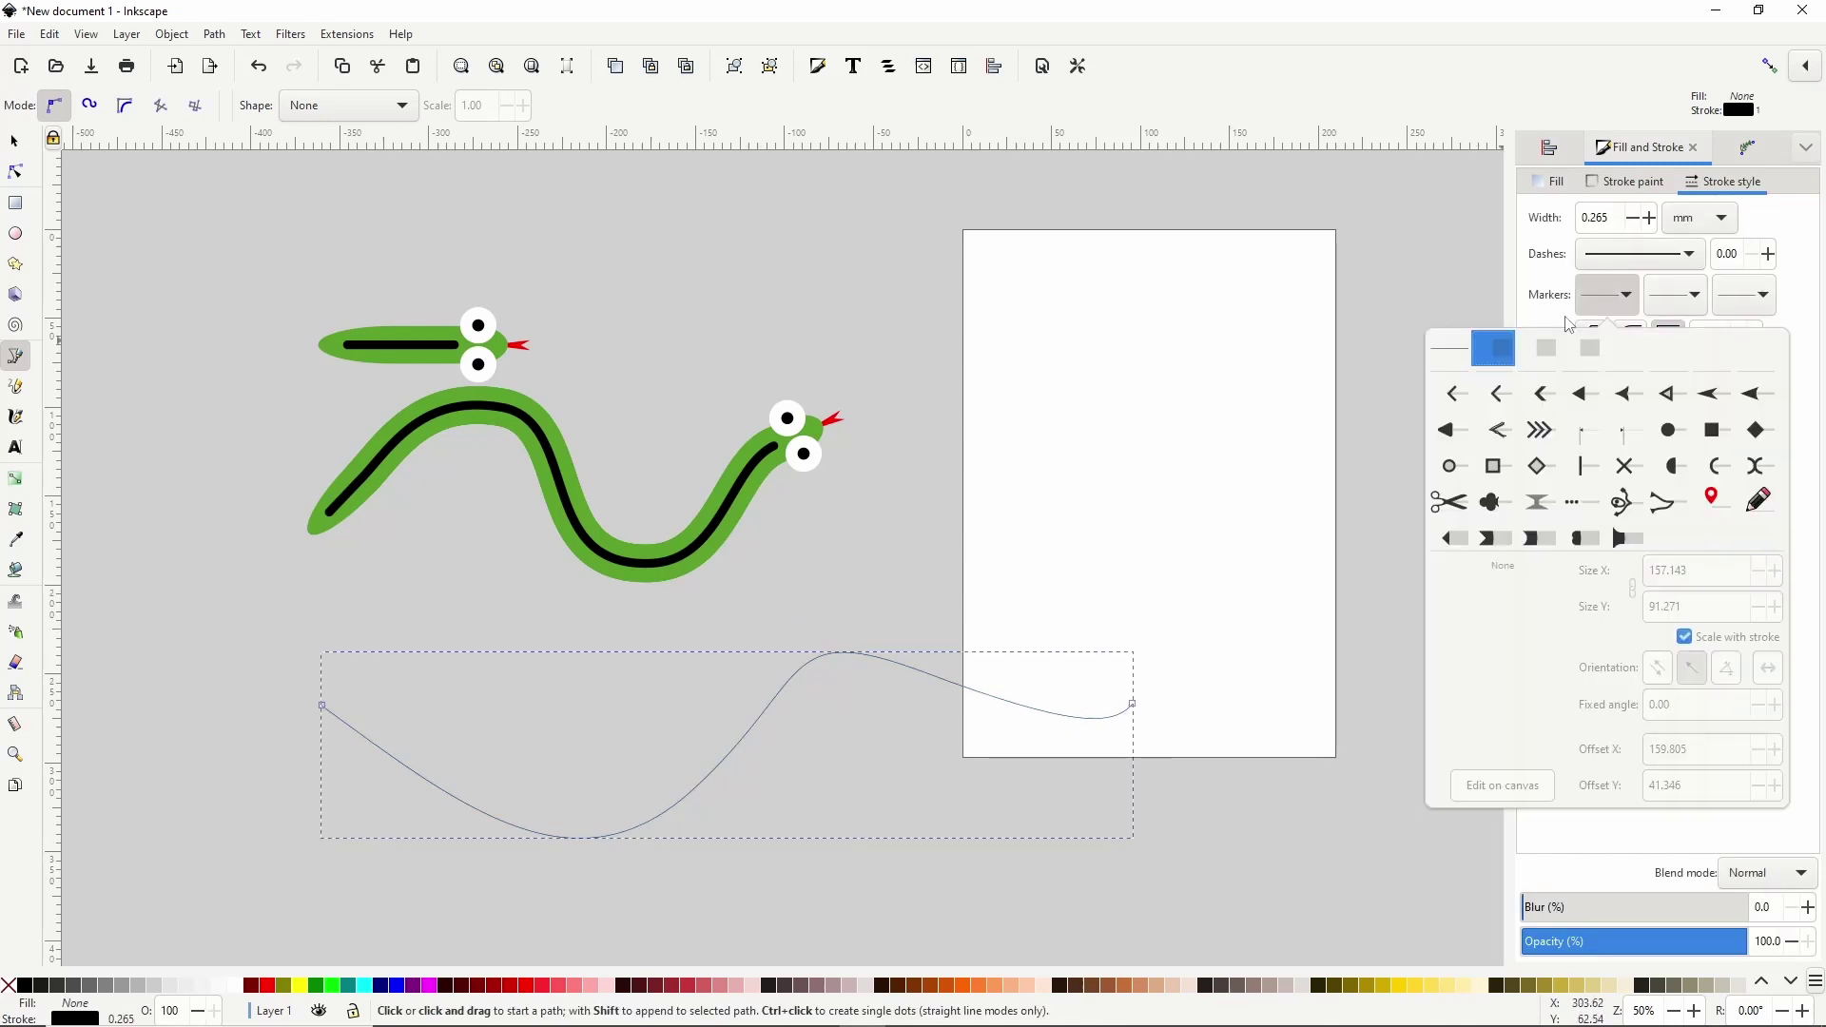
left_click(1515, 357)
left_click(1670, 302)
left_click(1671, 302)
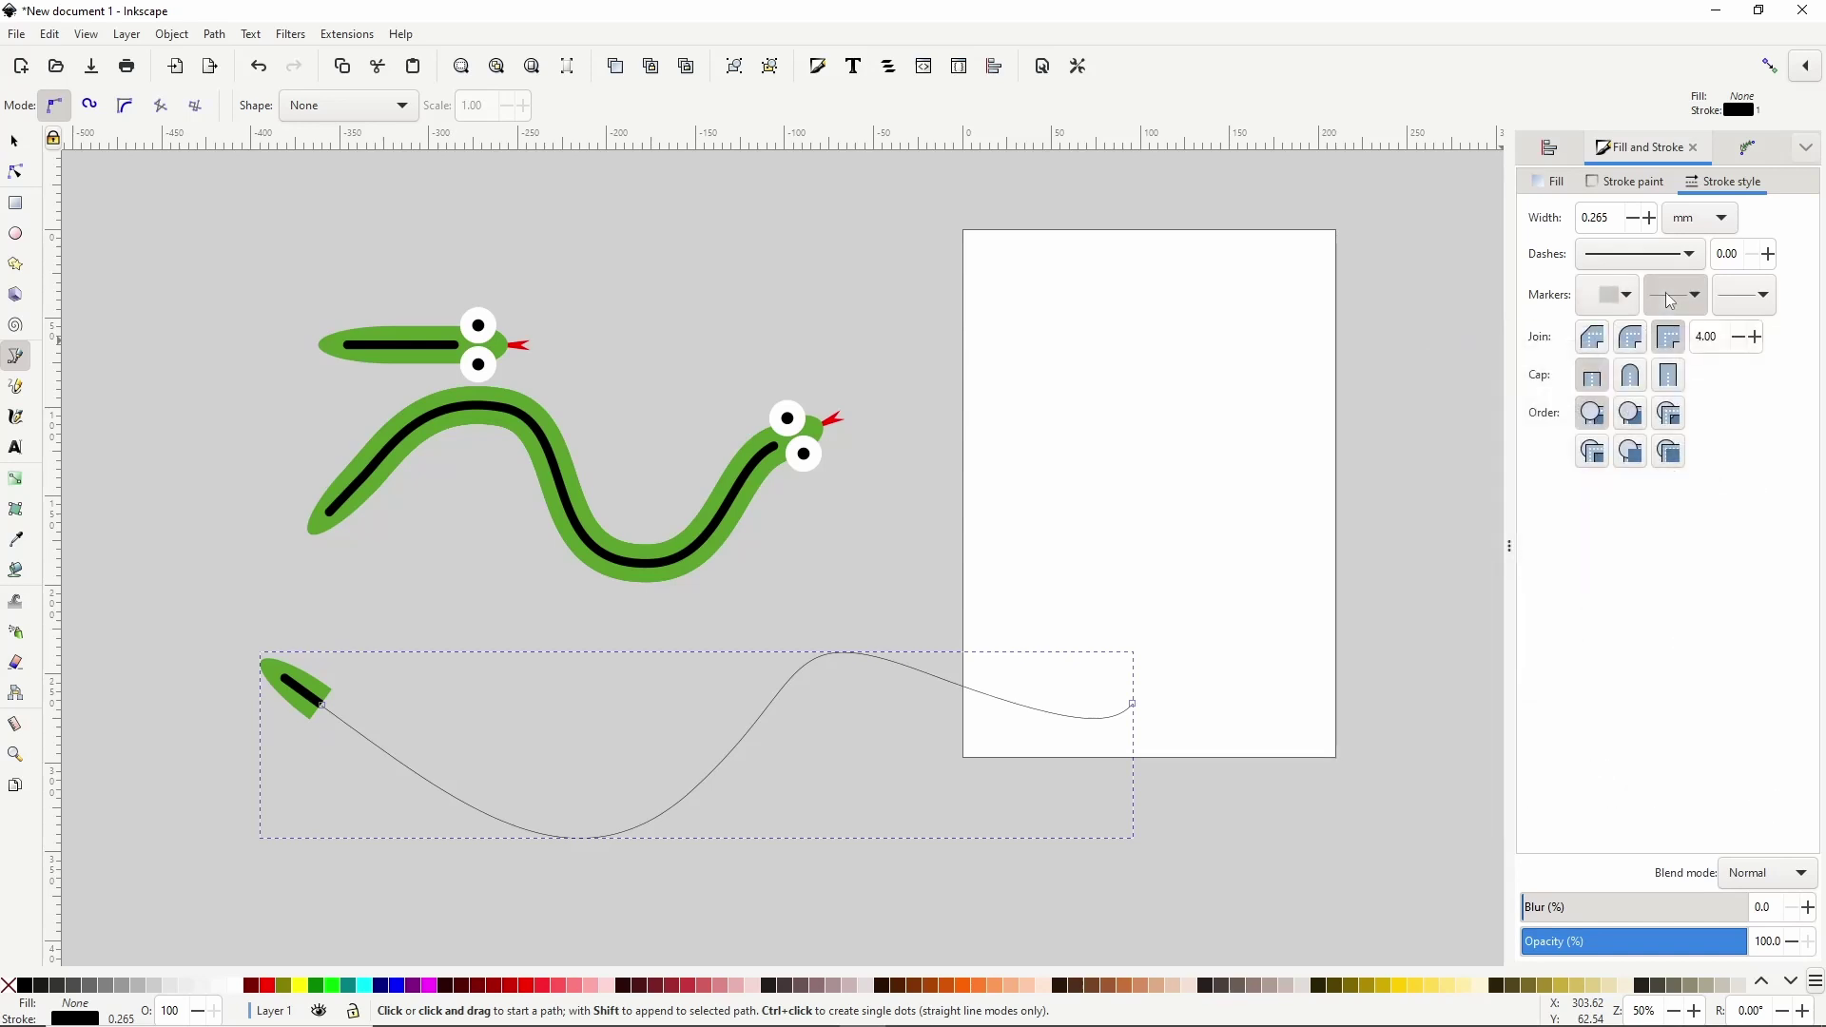
left_click(1574, 350)
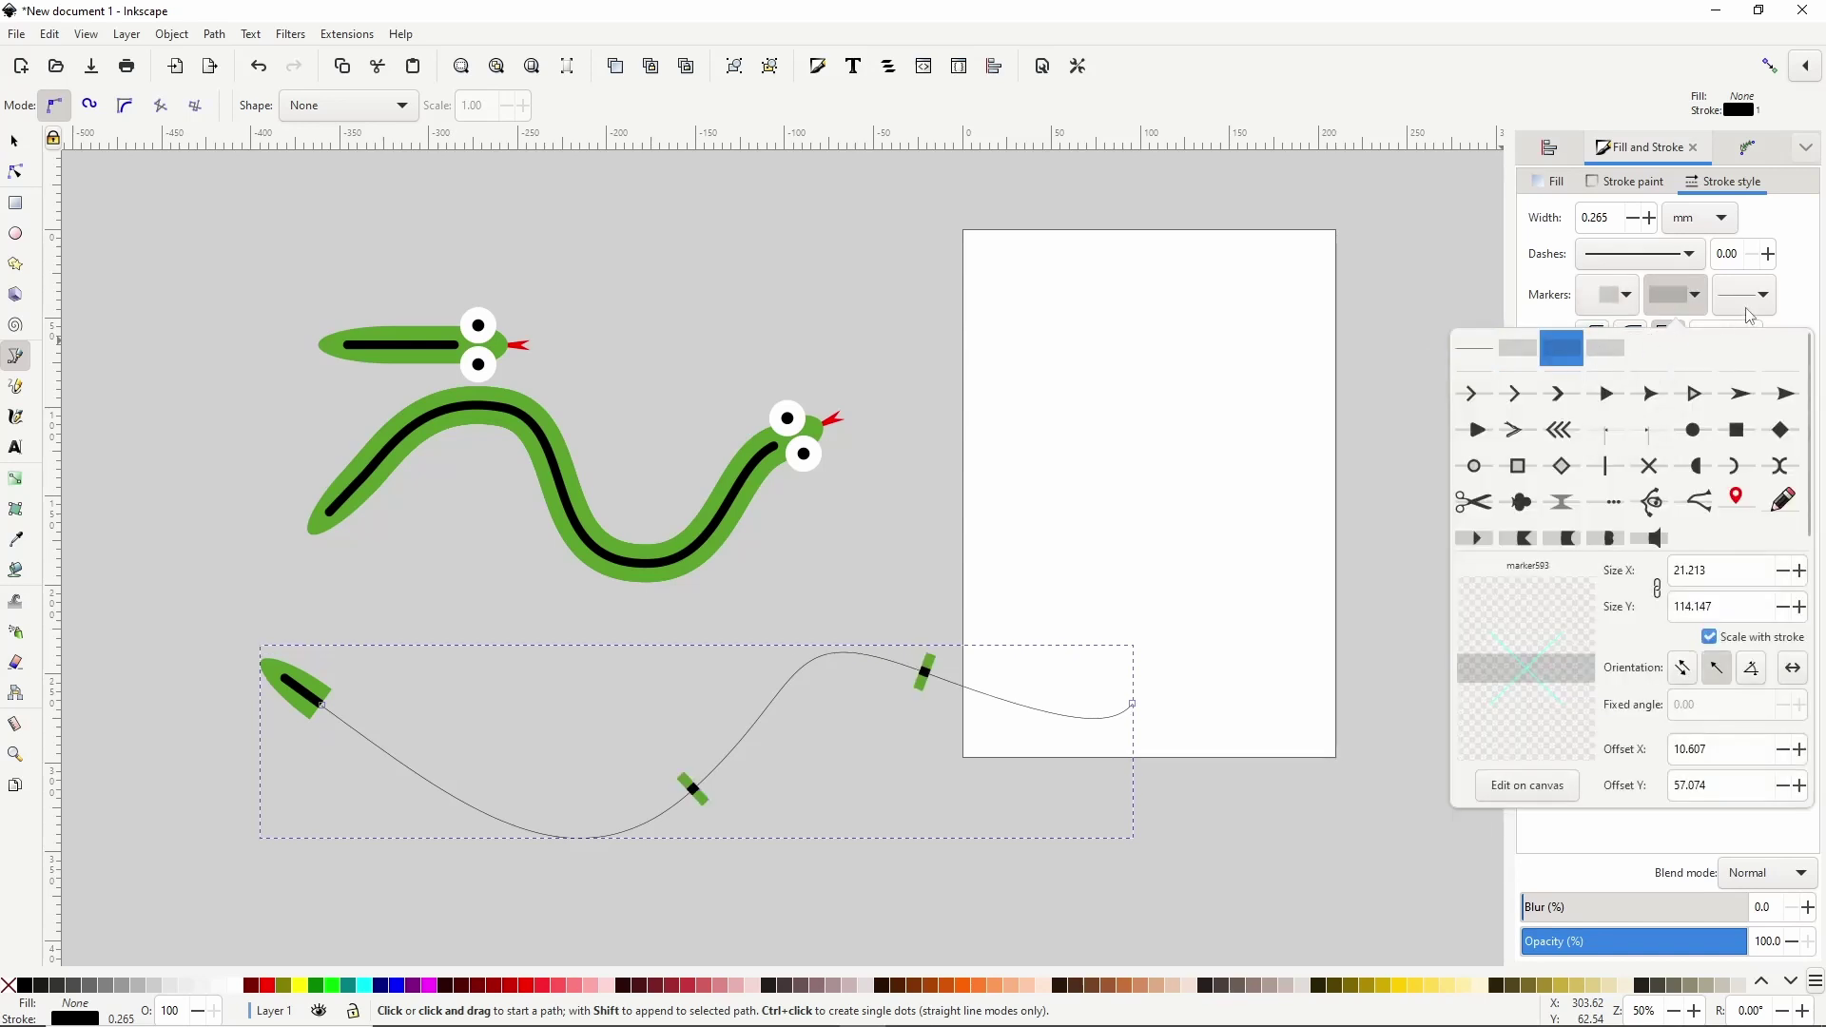
left_click(1745, 295)
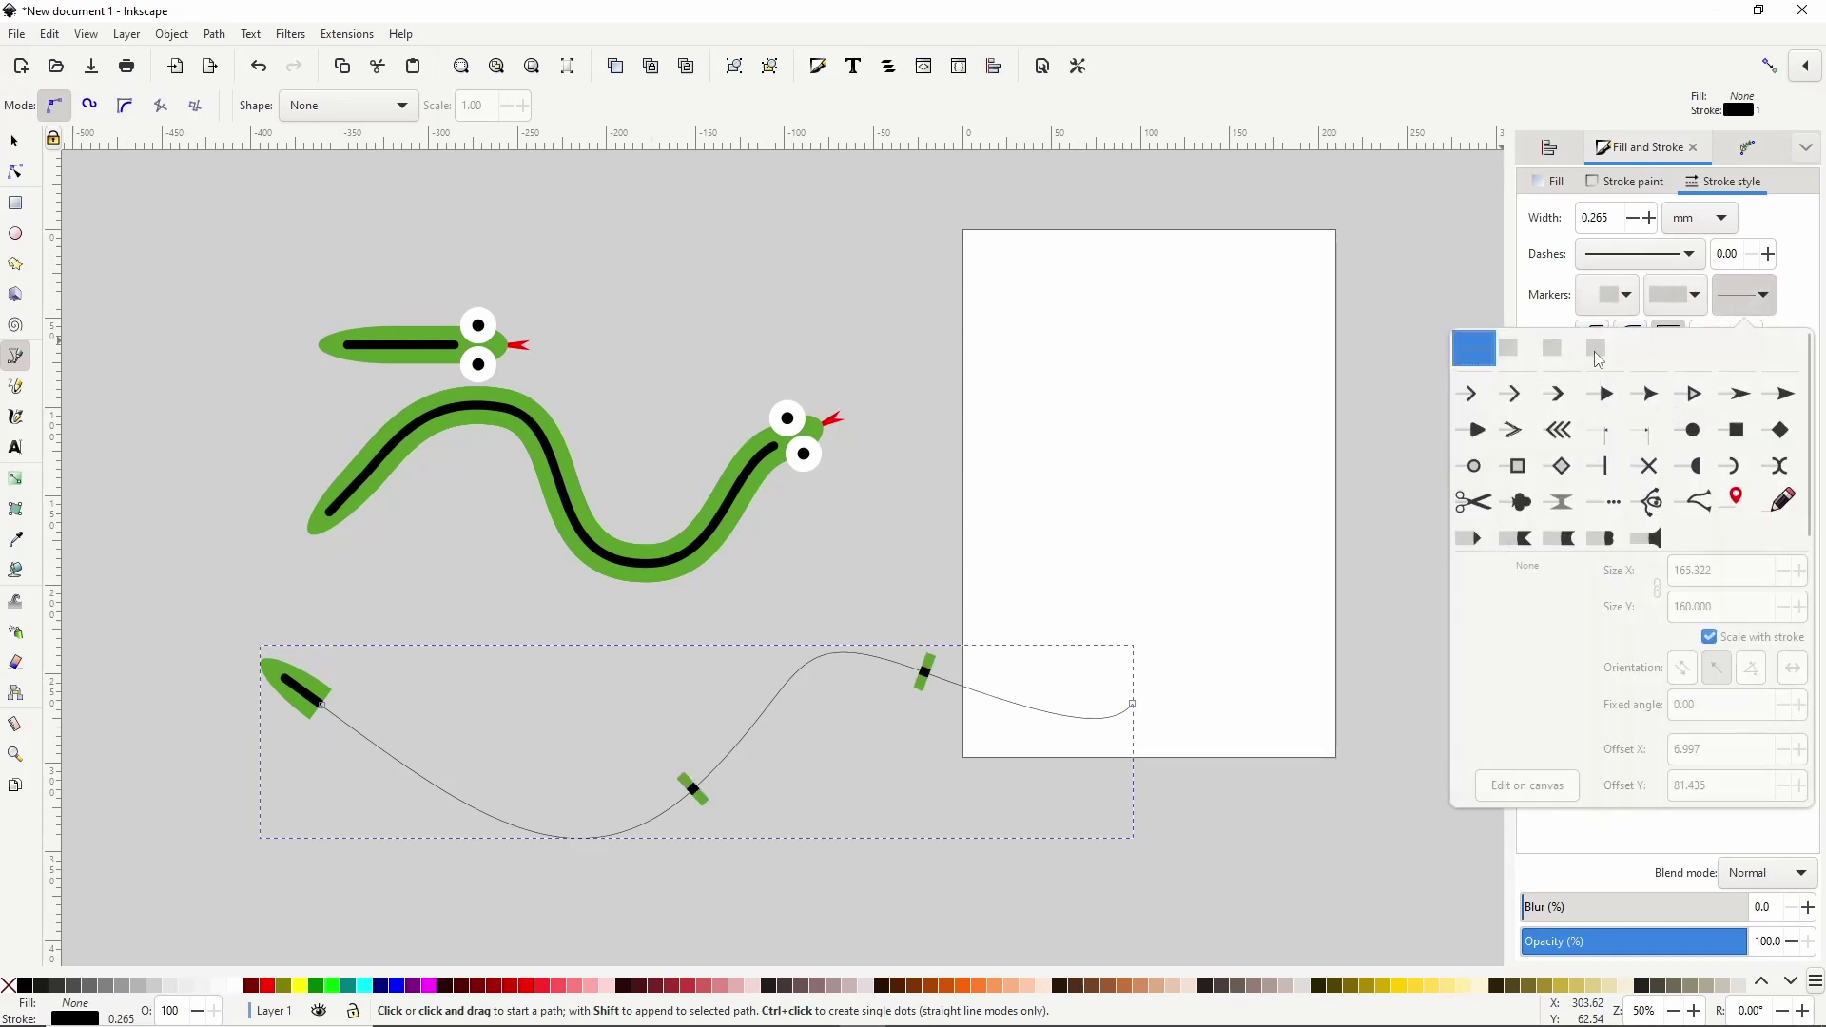
left_click(1599, 357)
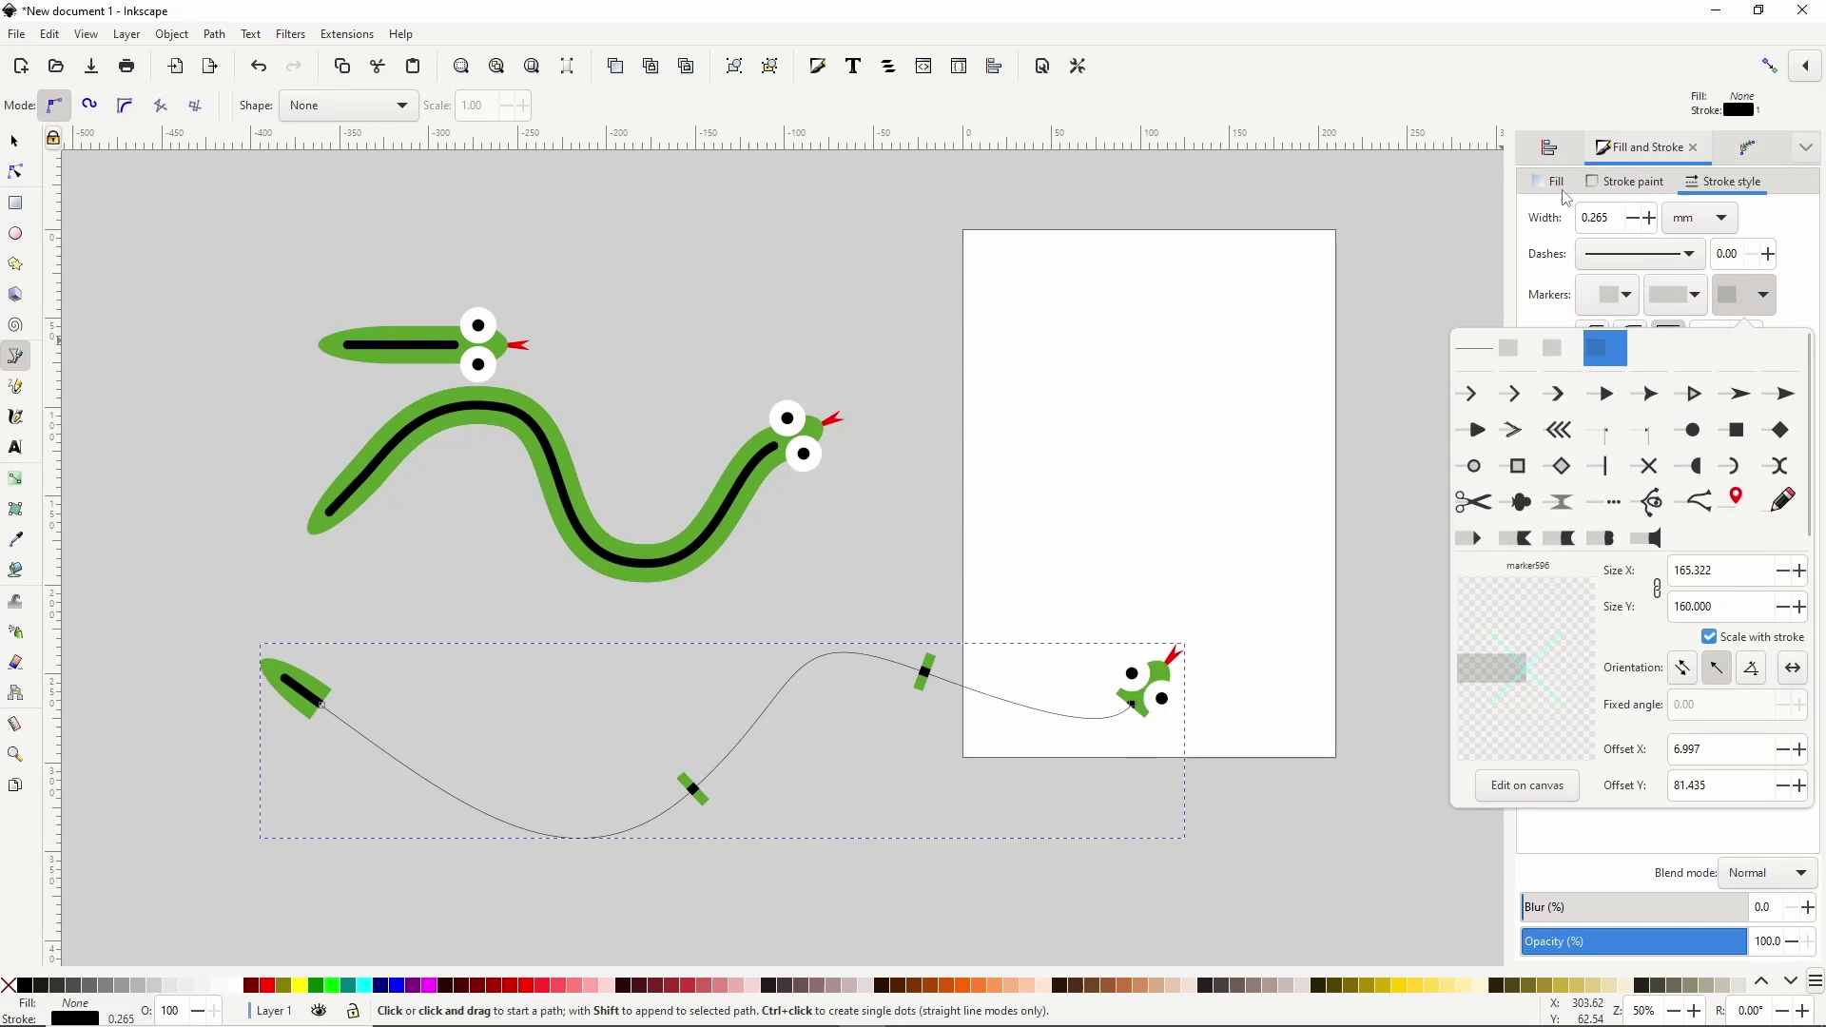
left_click(1736, 155)
Add a Roughen path effect to the new snake path with Shift nodes unchecked.
left_click(1748, 148)
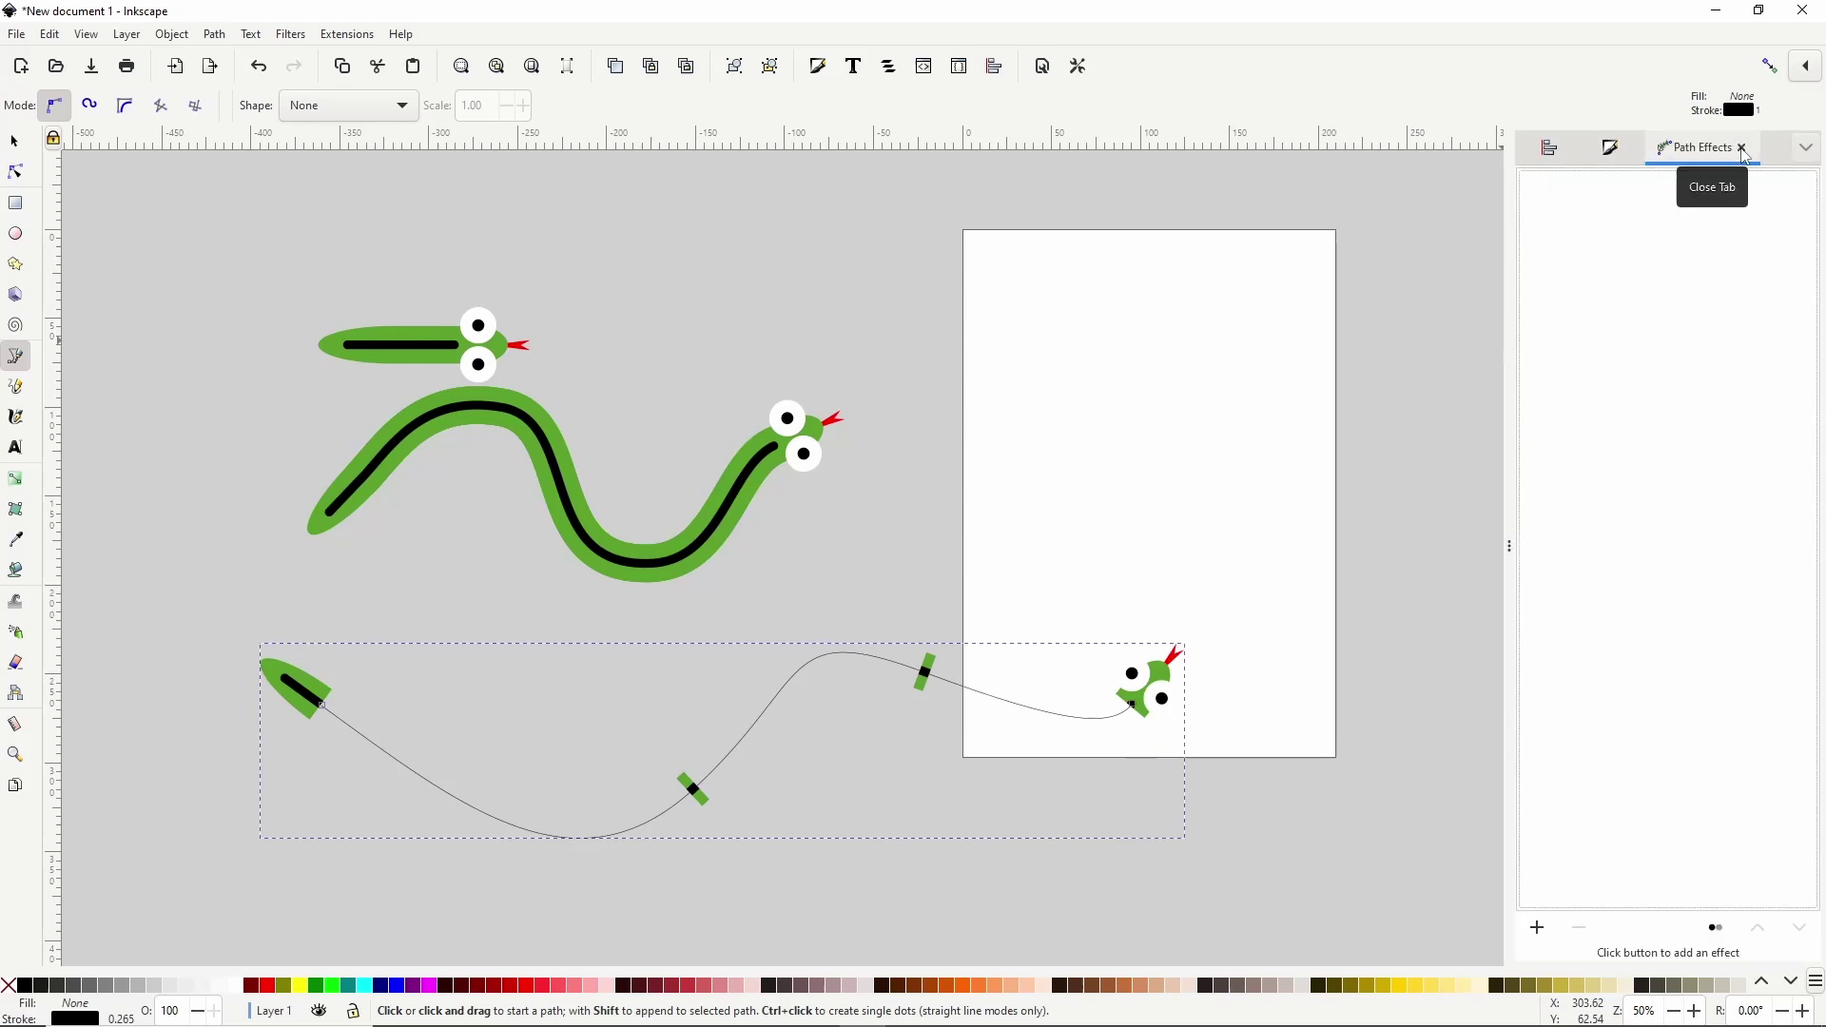
left_click(1538, 928)
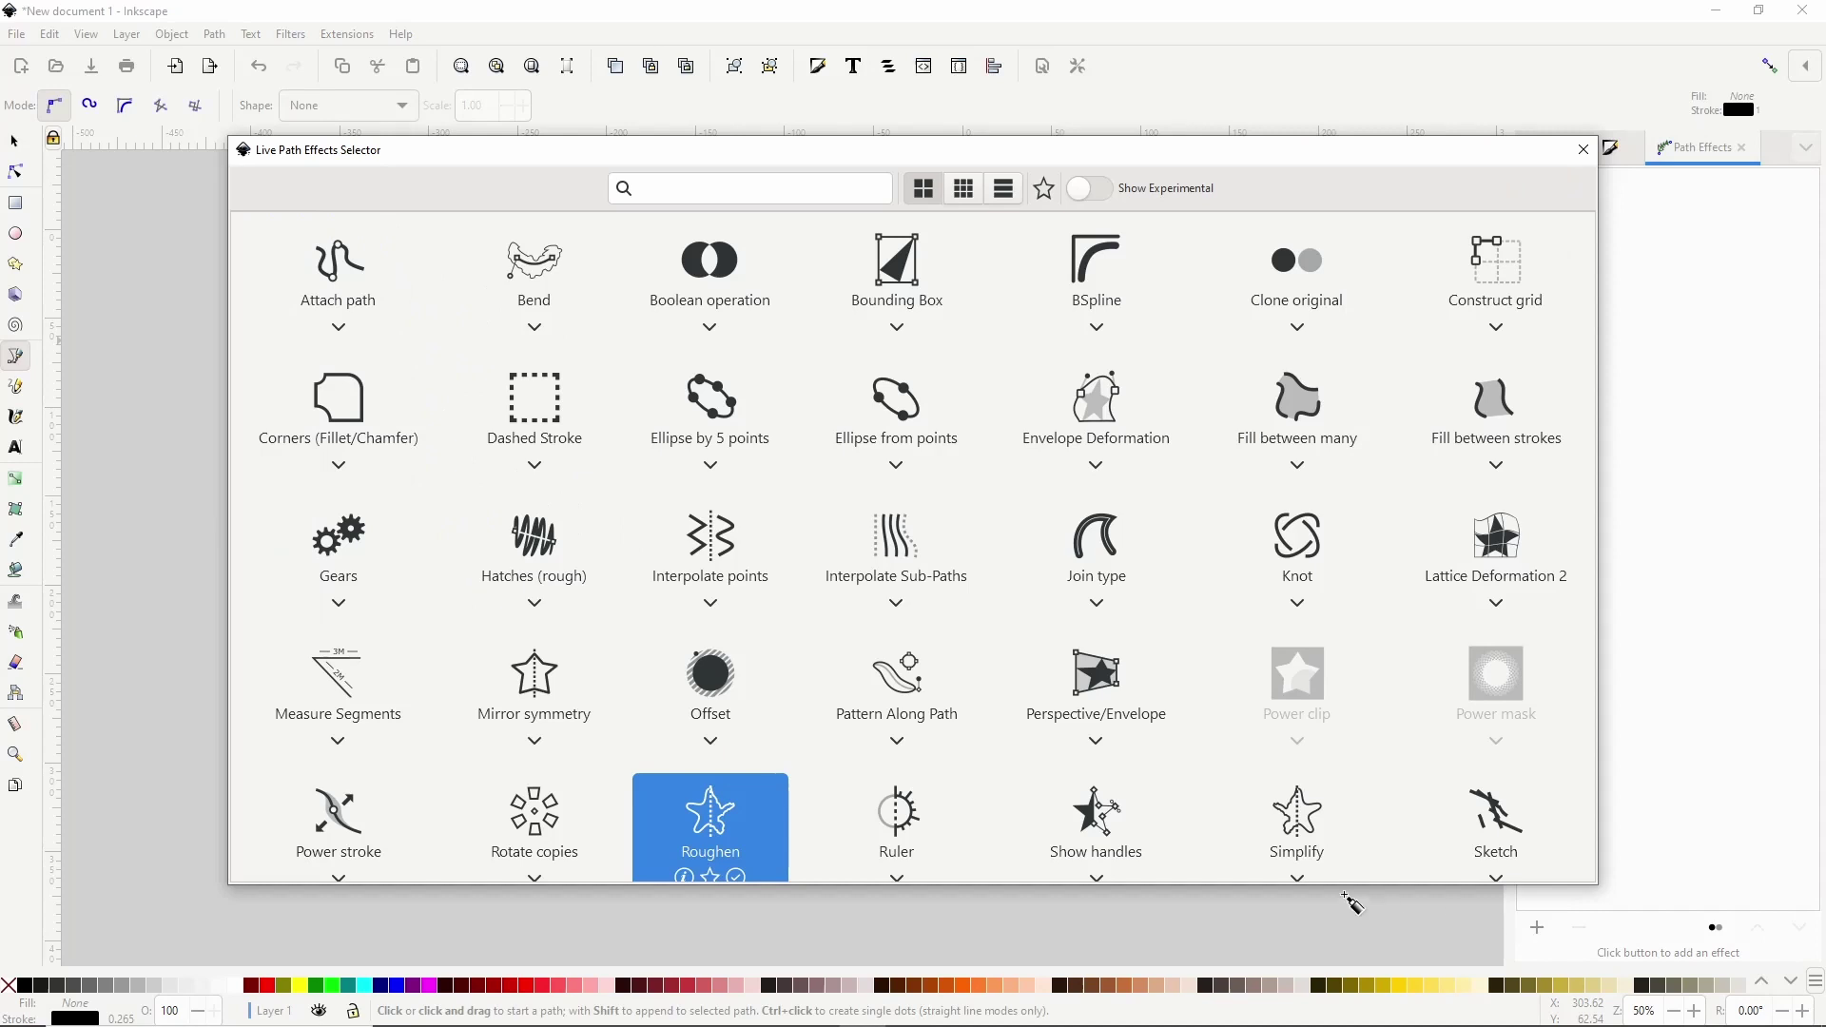
left_click(674, 851)
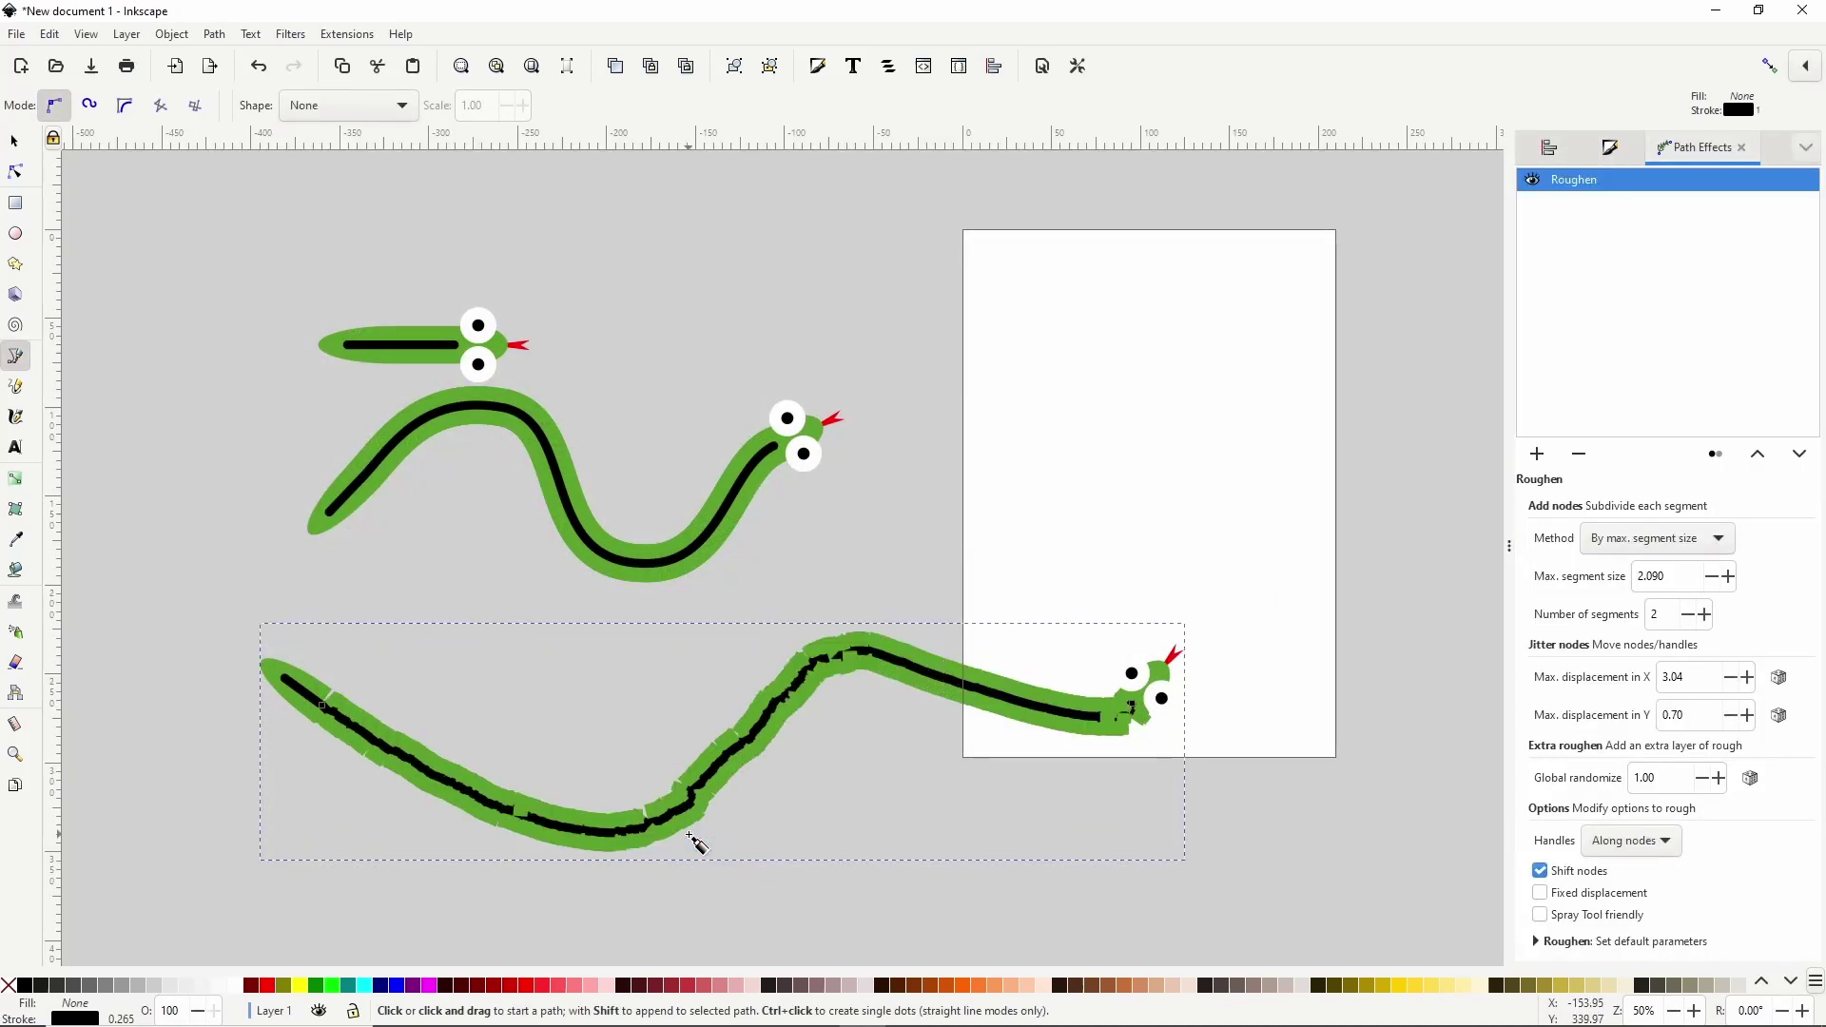
left_click(1540, 871)
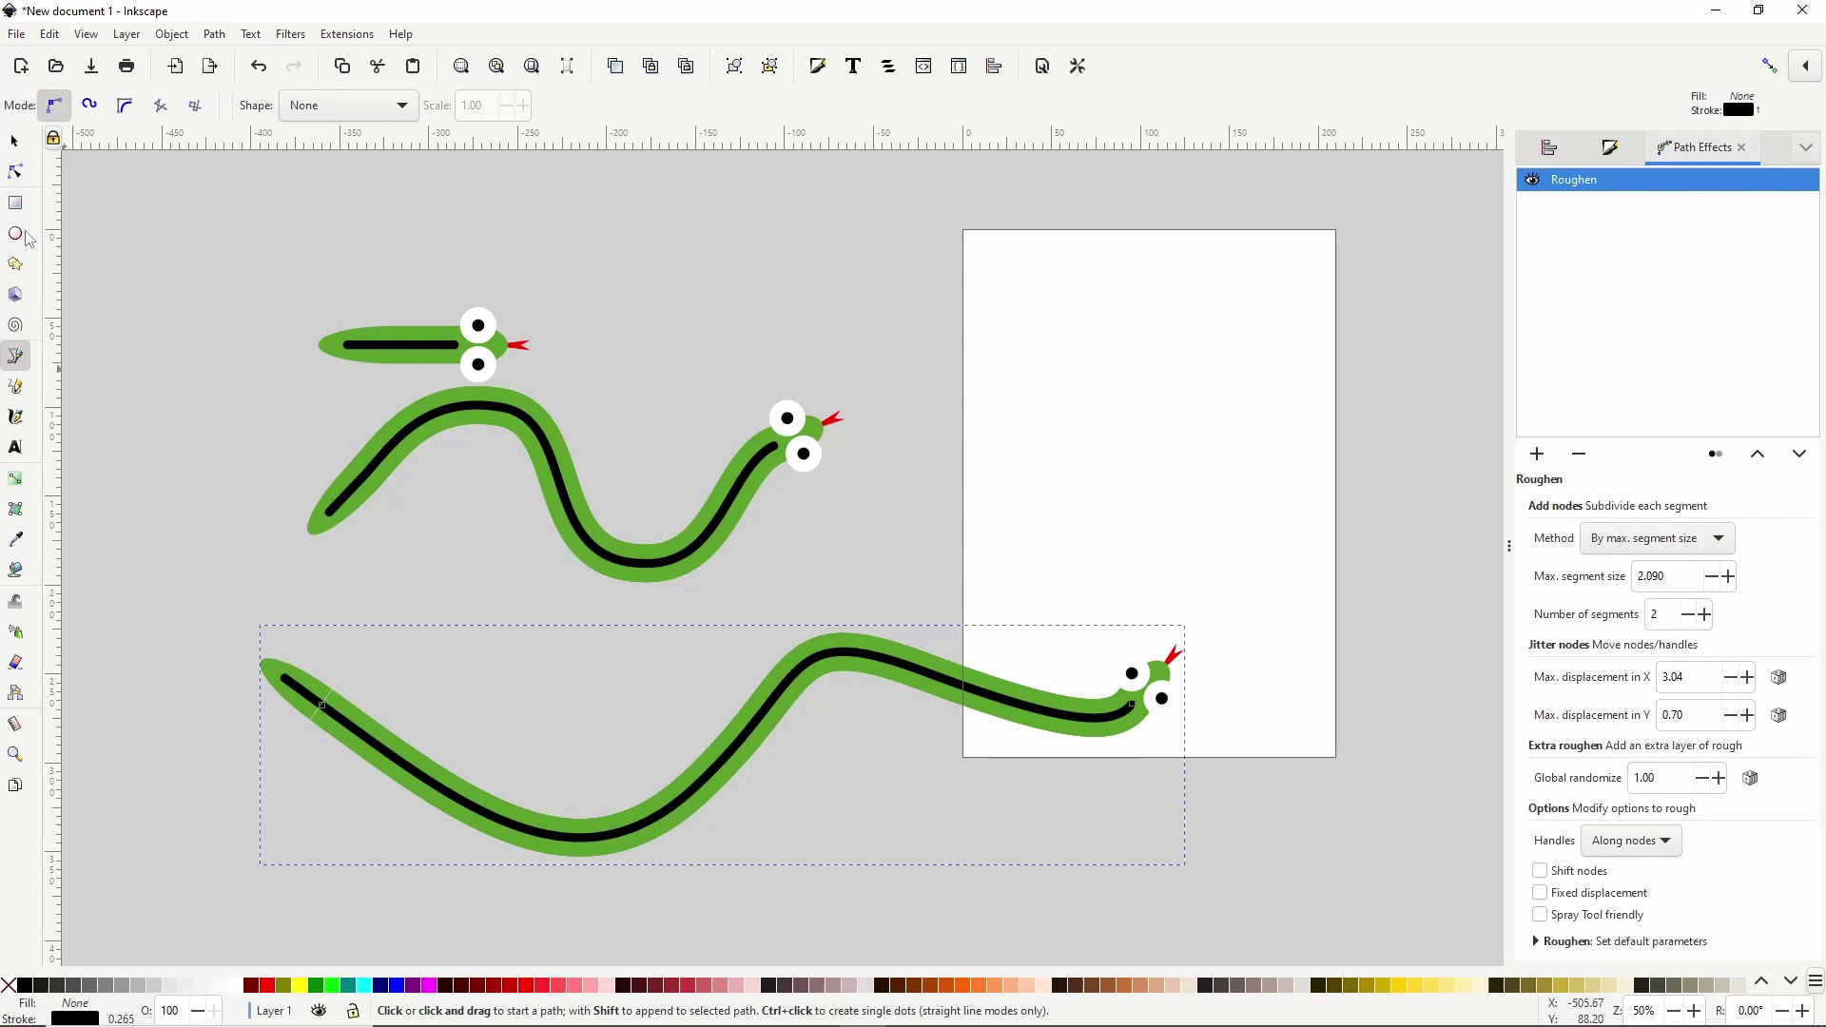
Reshape the new snake's tail by nudging its end node left and tightening the tail bend.
left_click(15, 171)
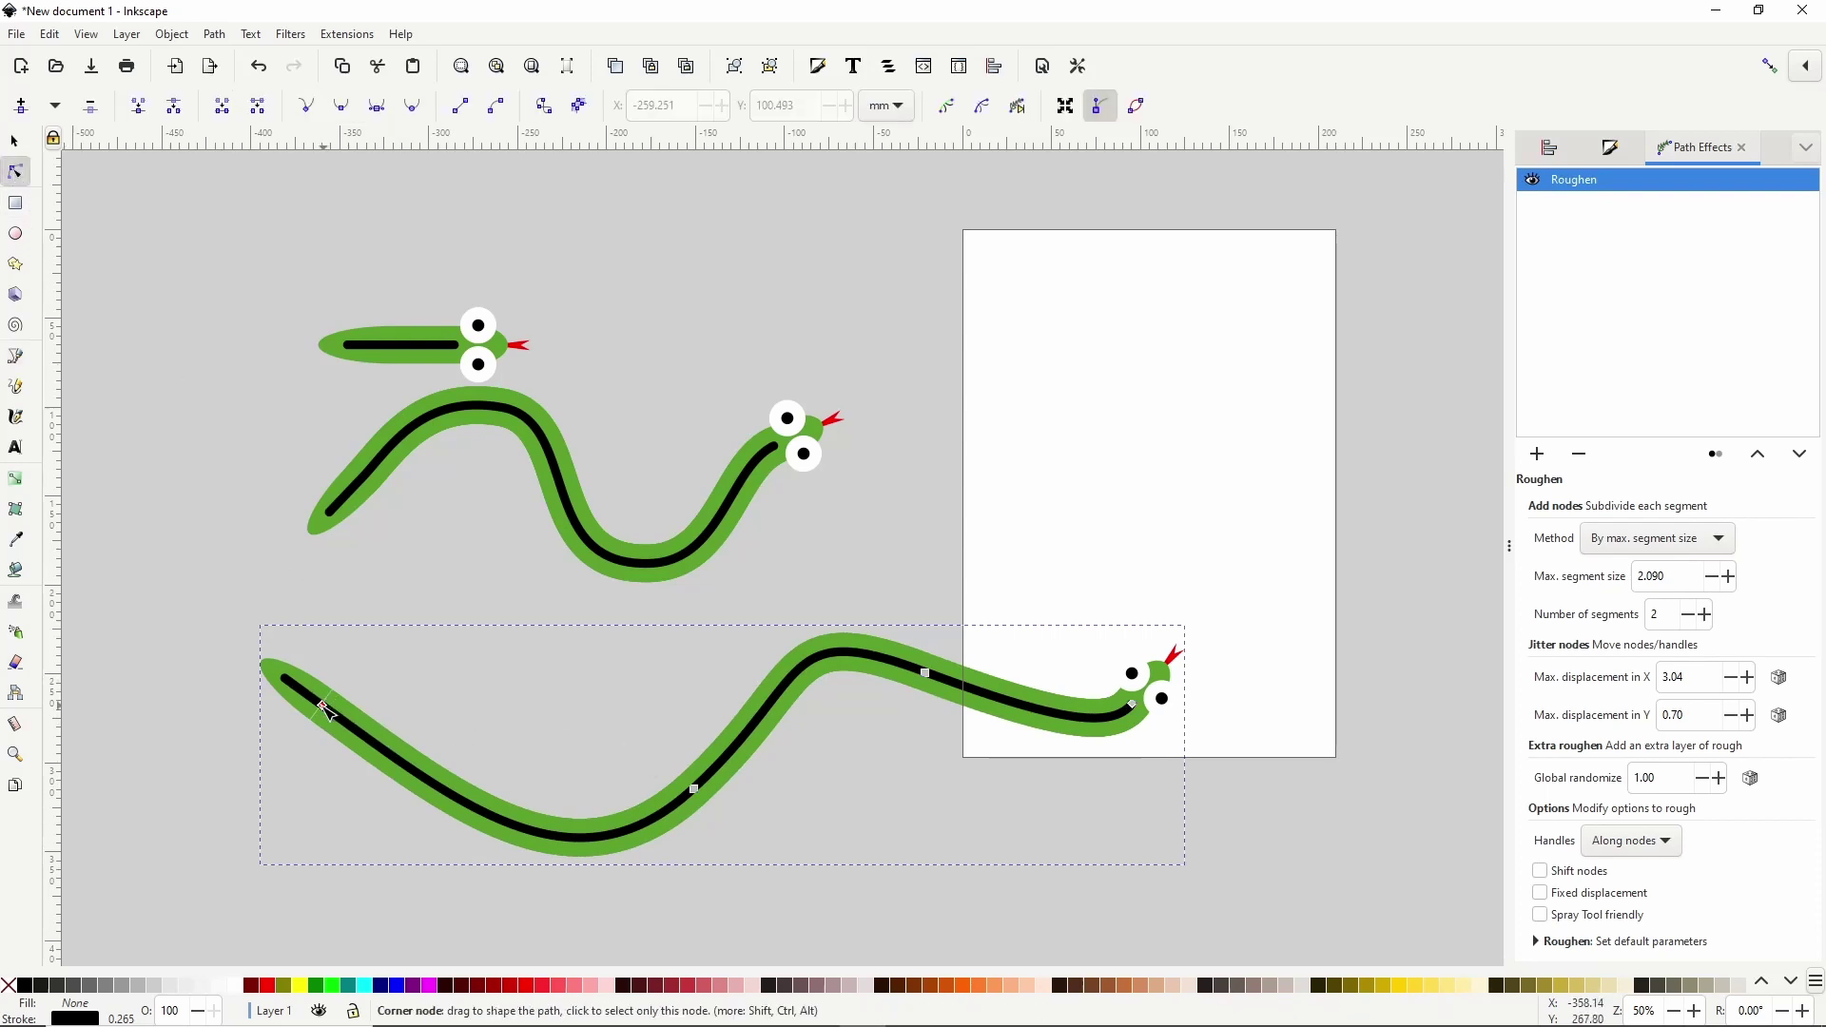
left_click_drag(324, 709, 317, 706)
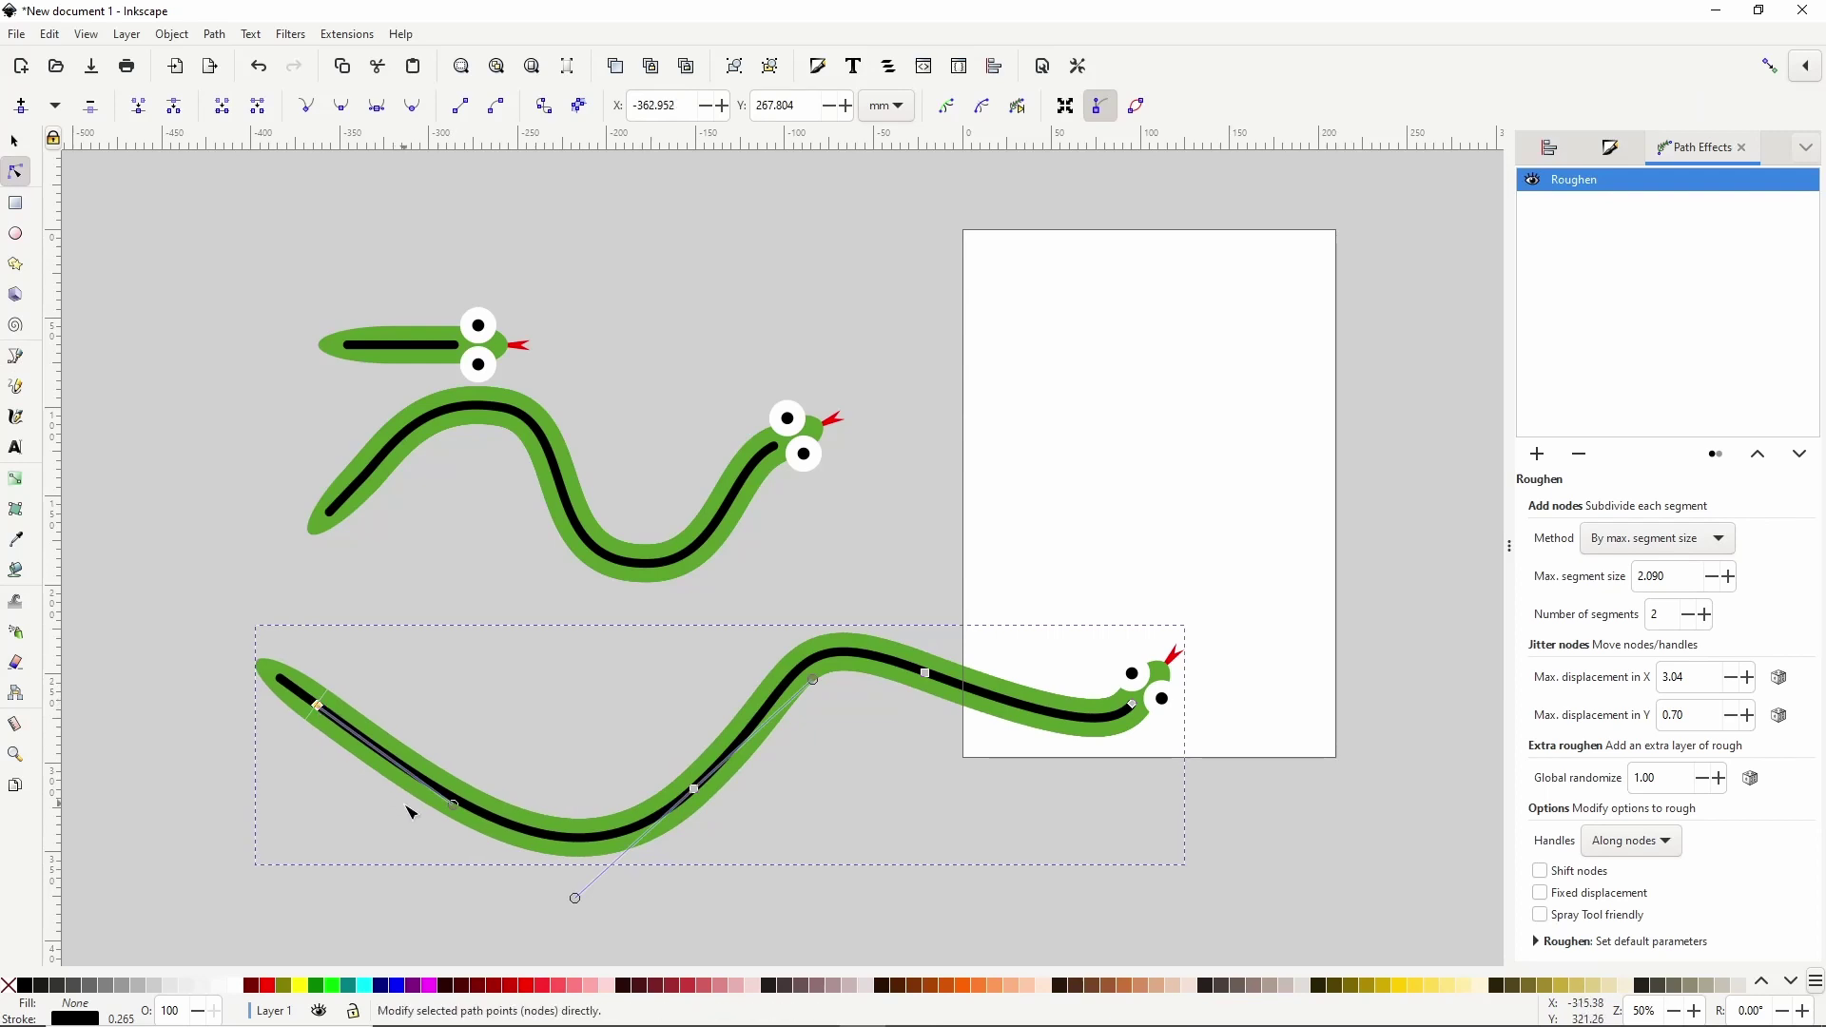
left_click_drag(454, 804, 409, 772)
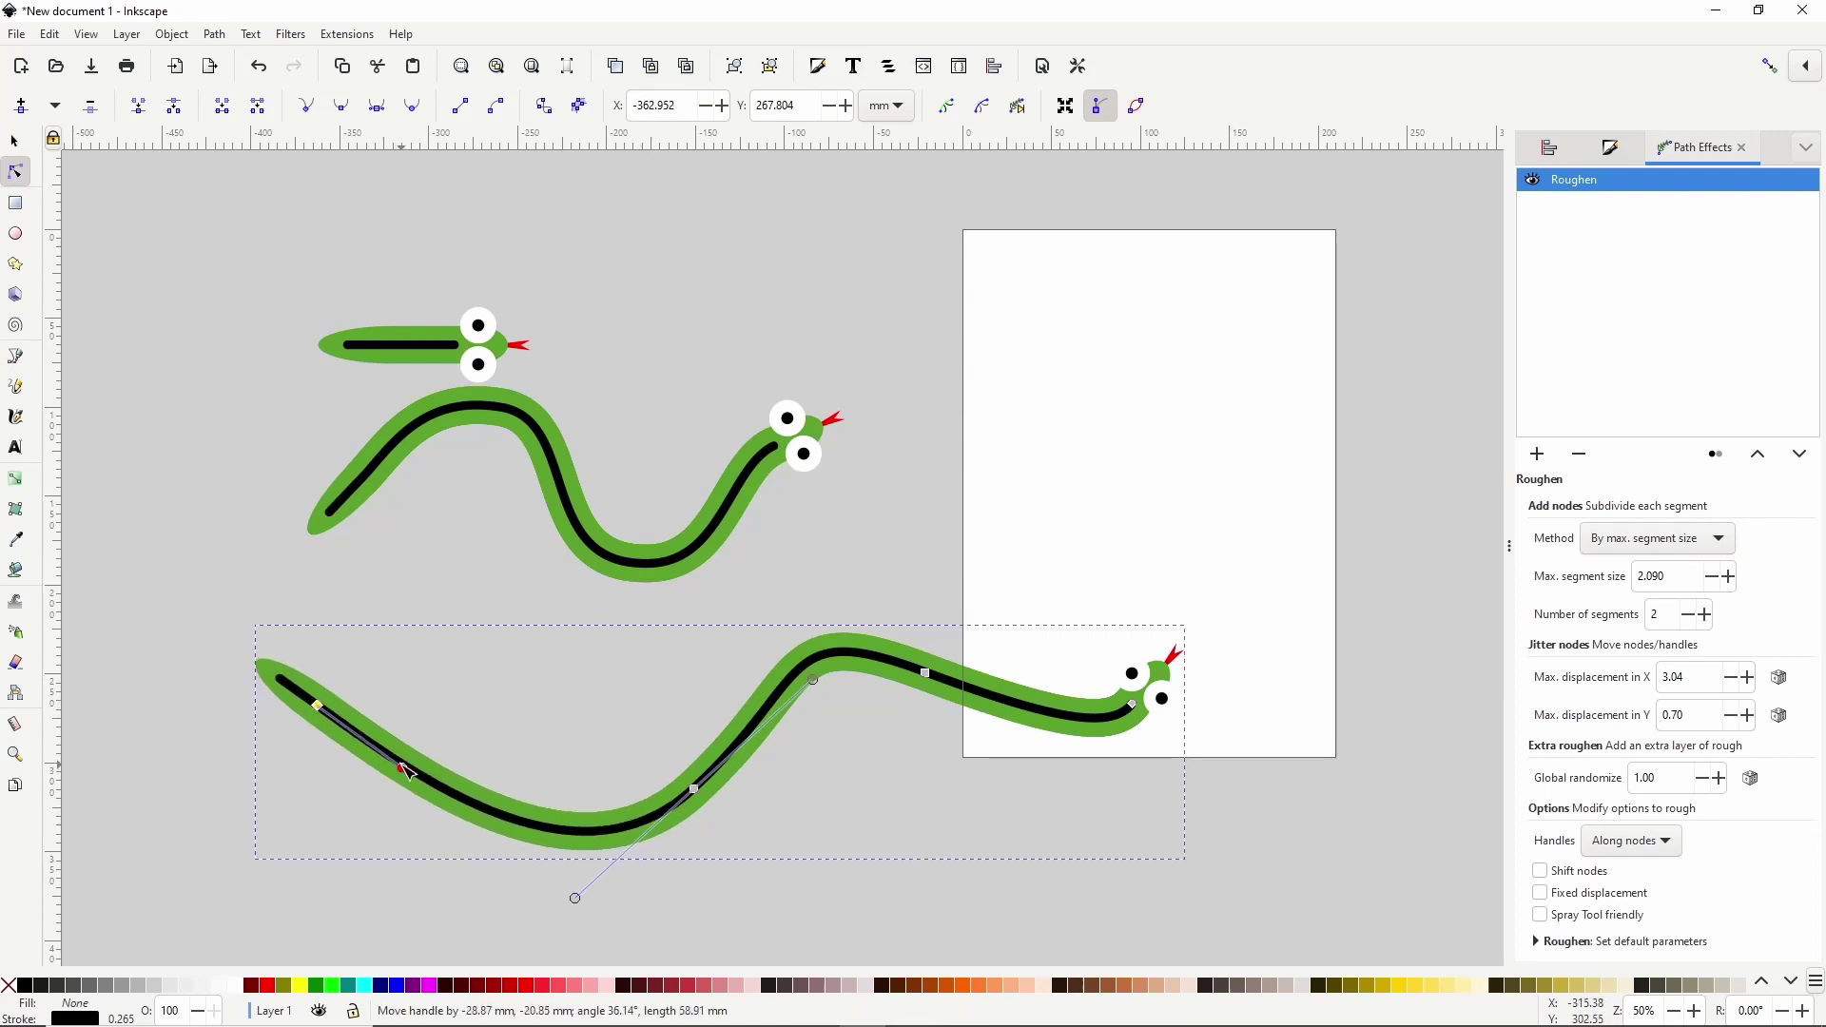
left_click(450, 544)
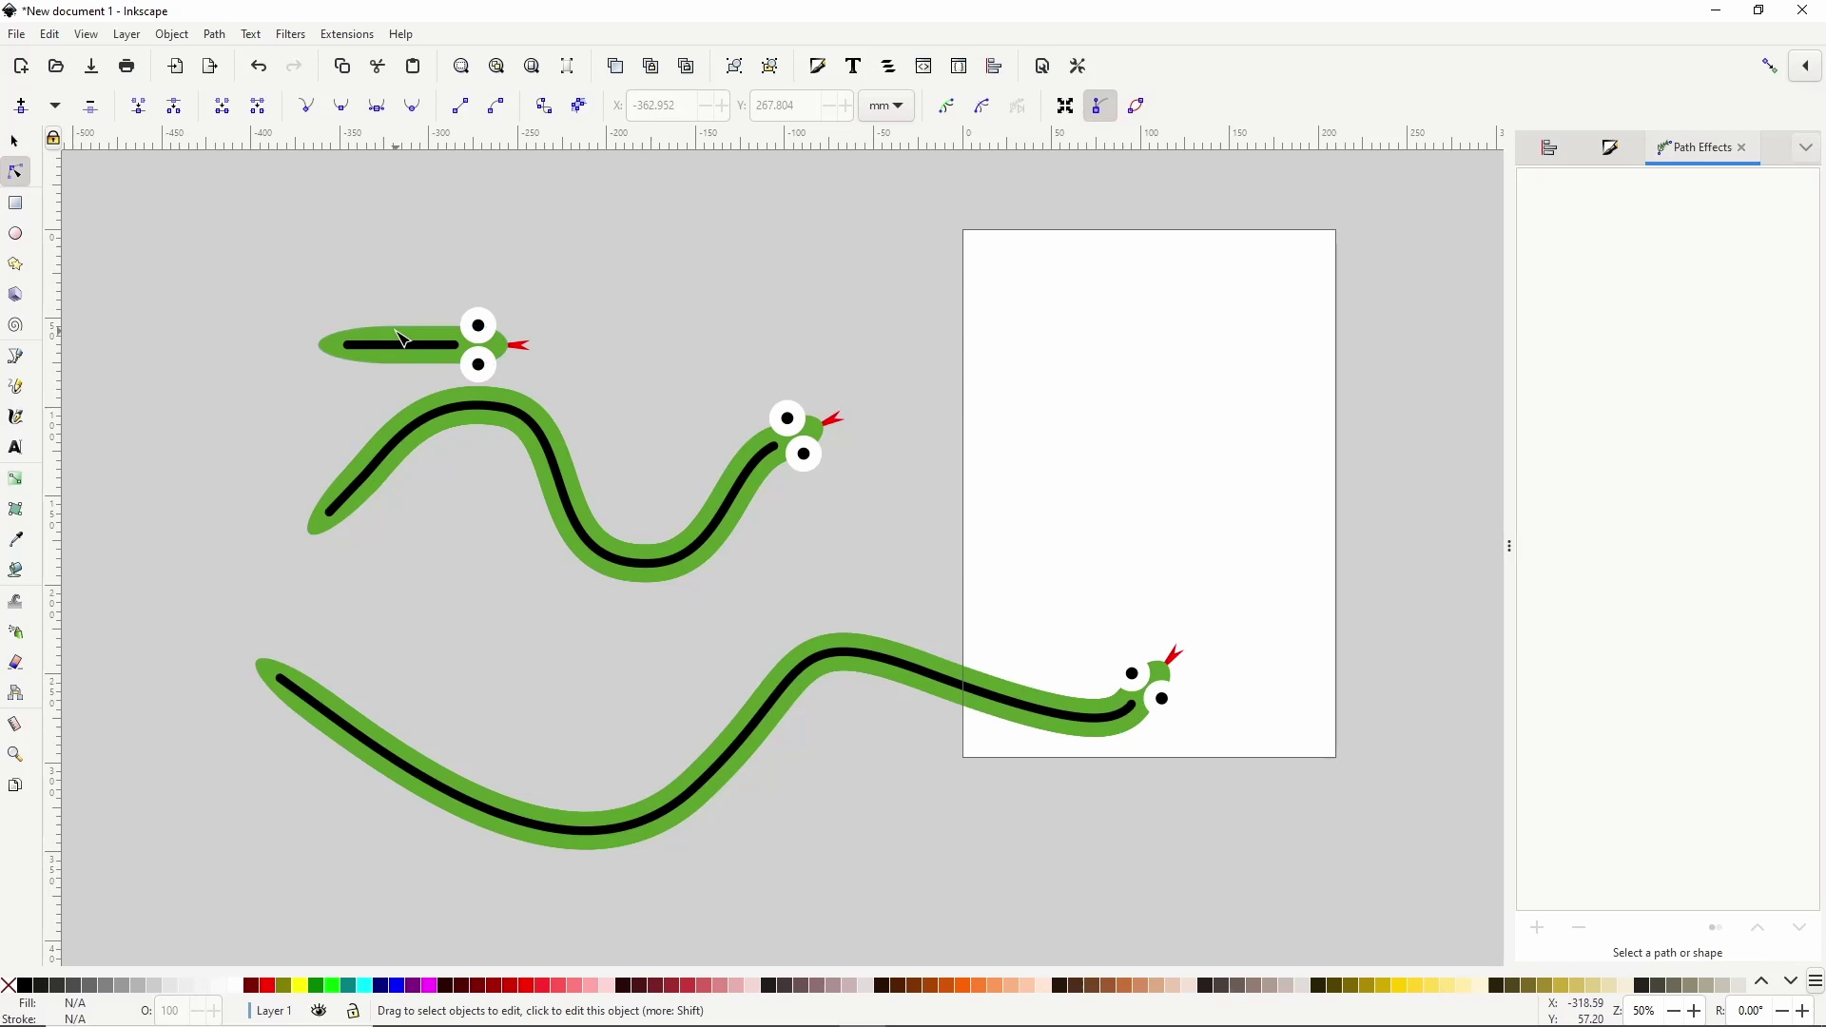
Squash the original snake vertically with its bottom scale handle to make it slimmer.
left_click(15, 142)
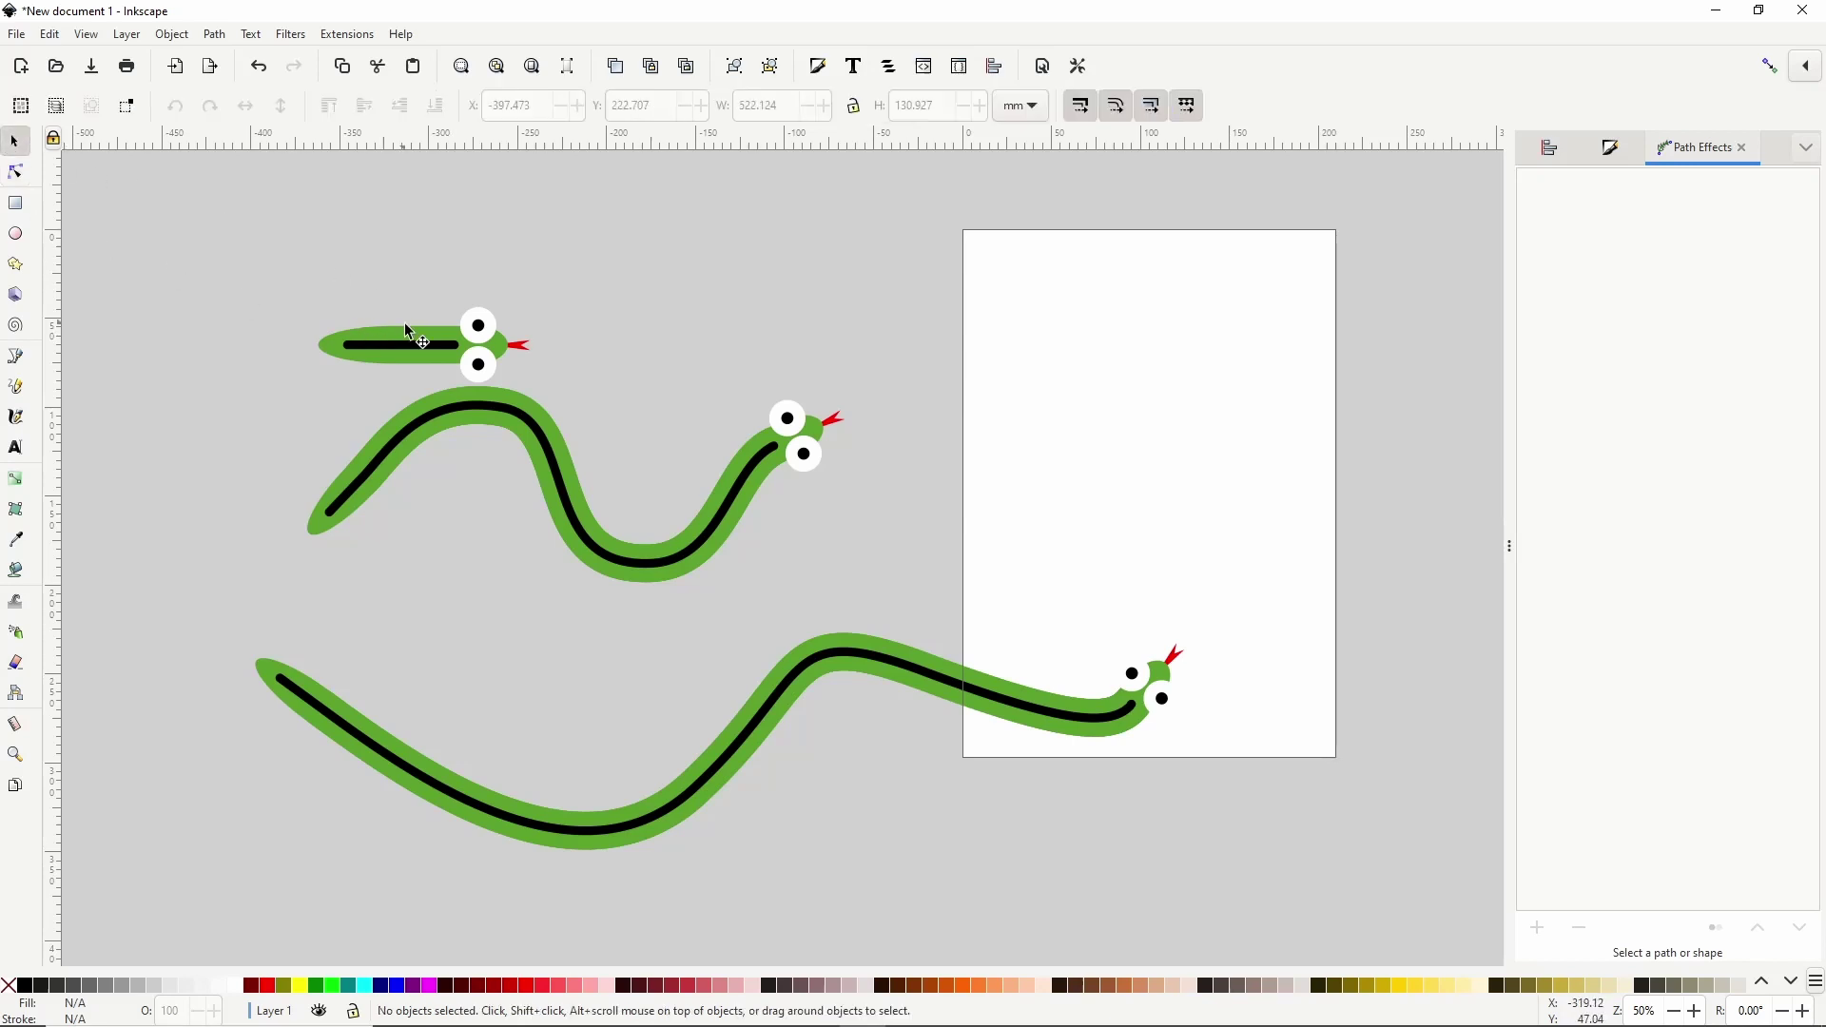
left_click(422, 347)
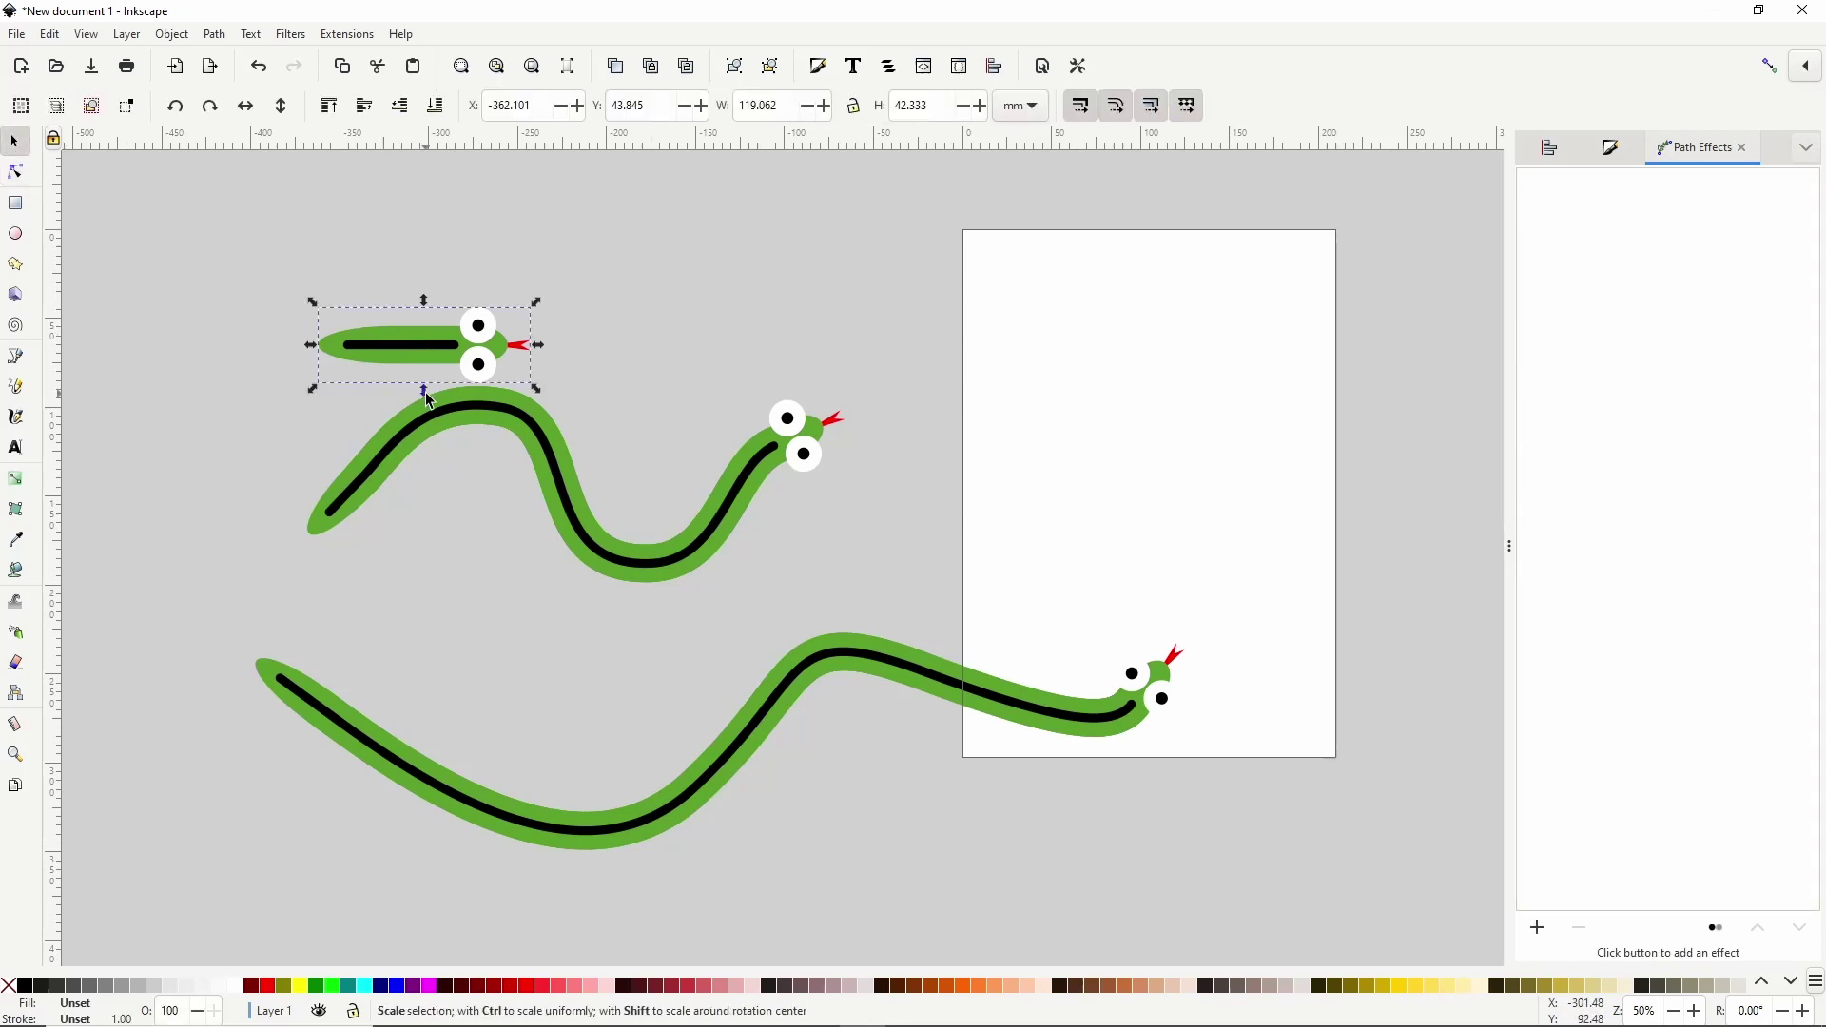
left_click_drag(423, 390, 414, 380)
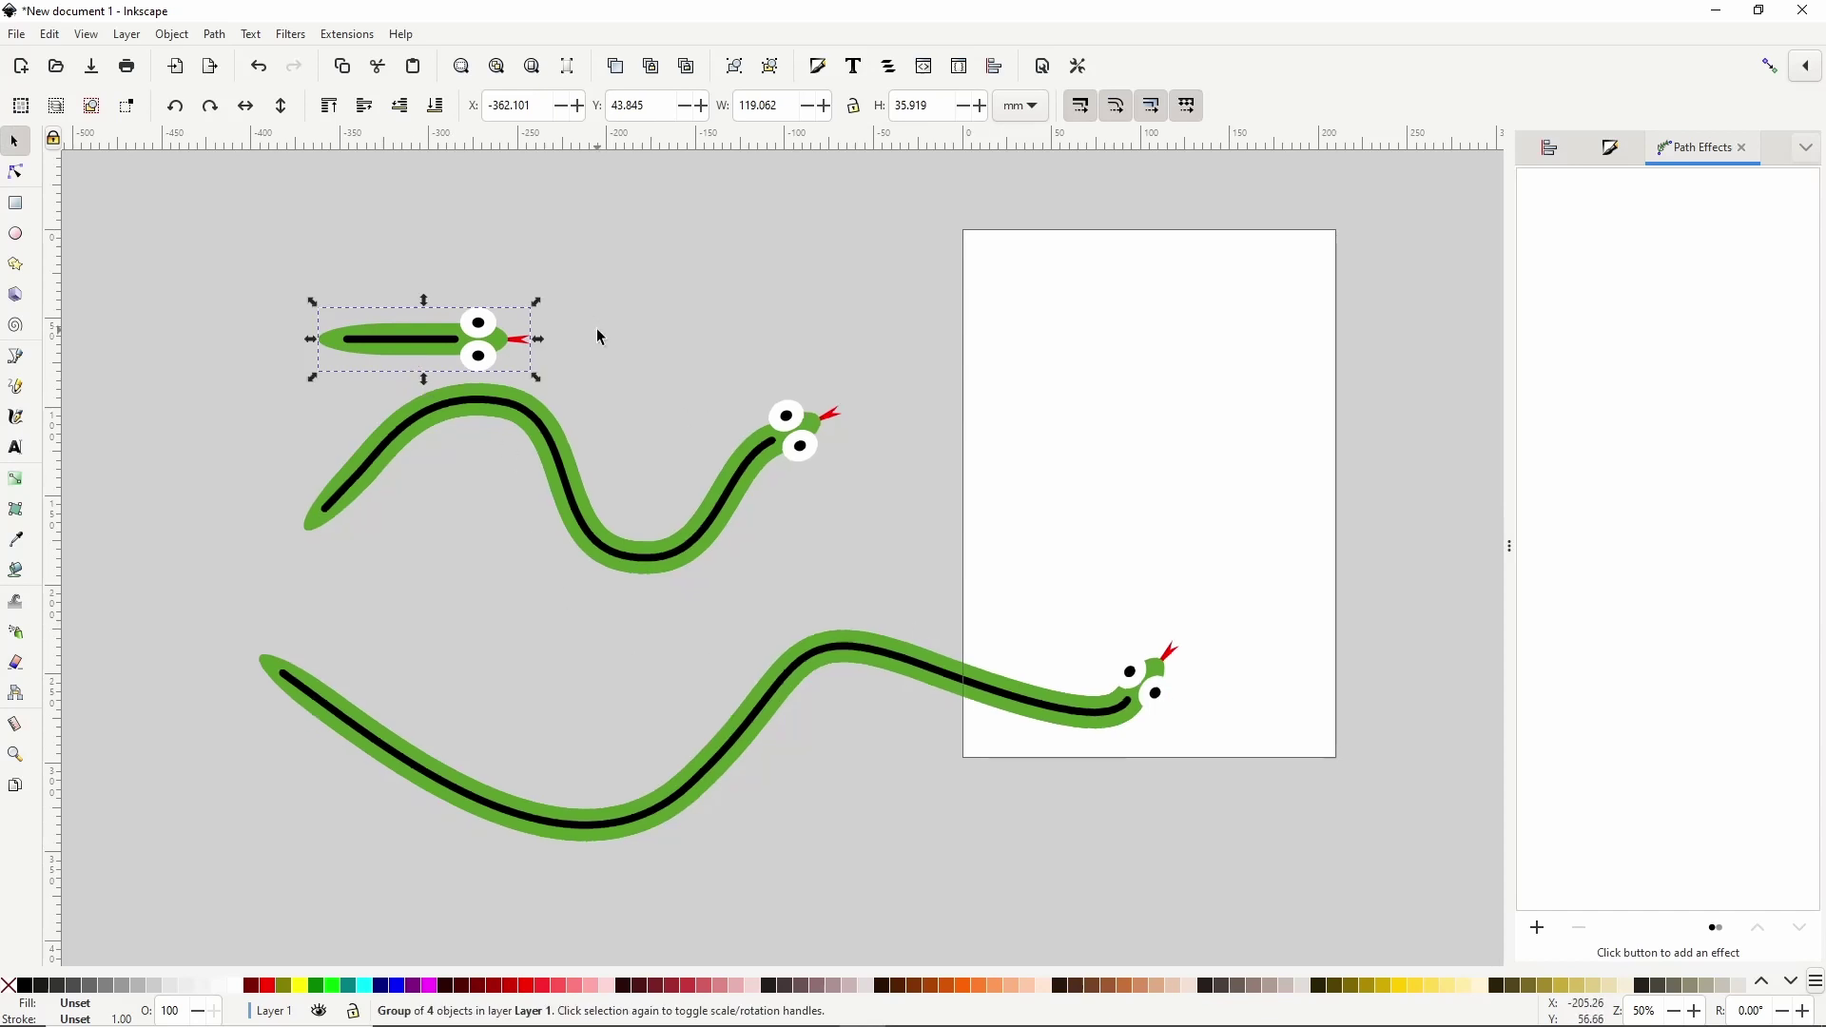
key("Escape")
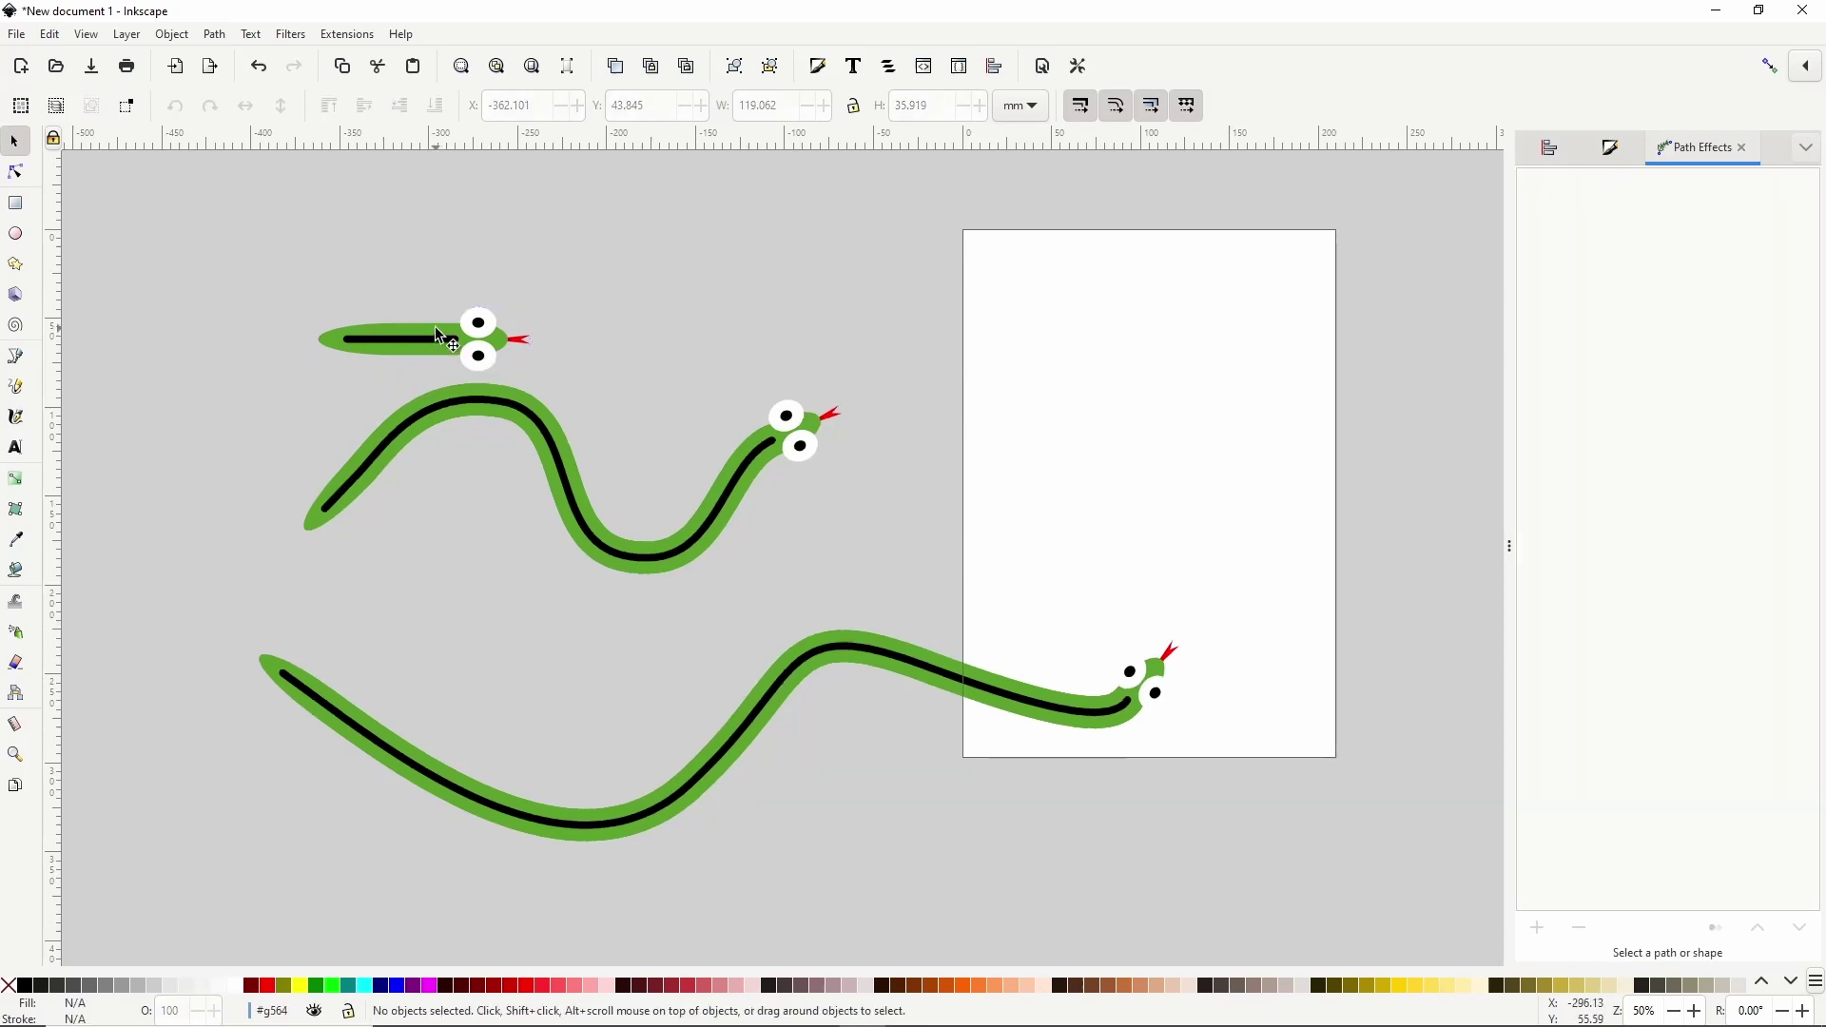
Recolour the original snake's body brown (#C87137) and its stripe white.
left_click(436, 332)
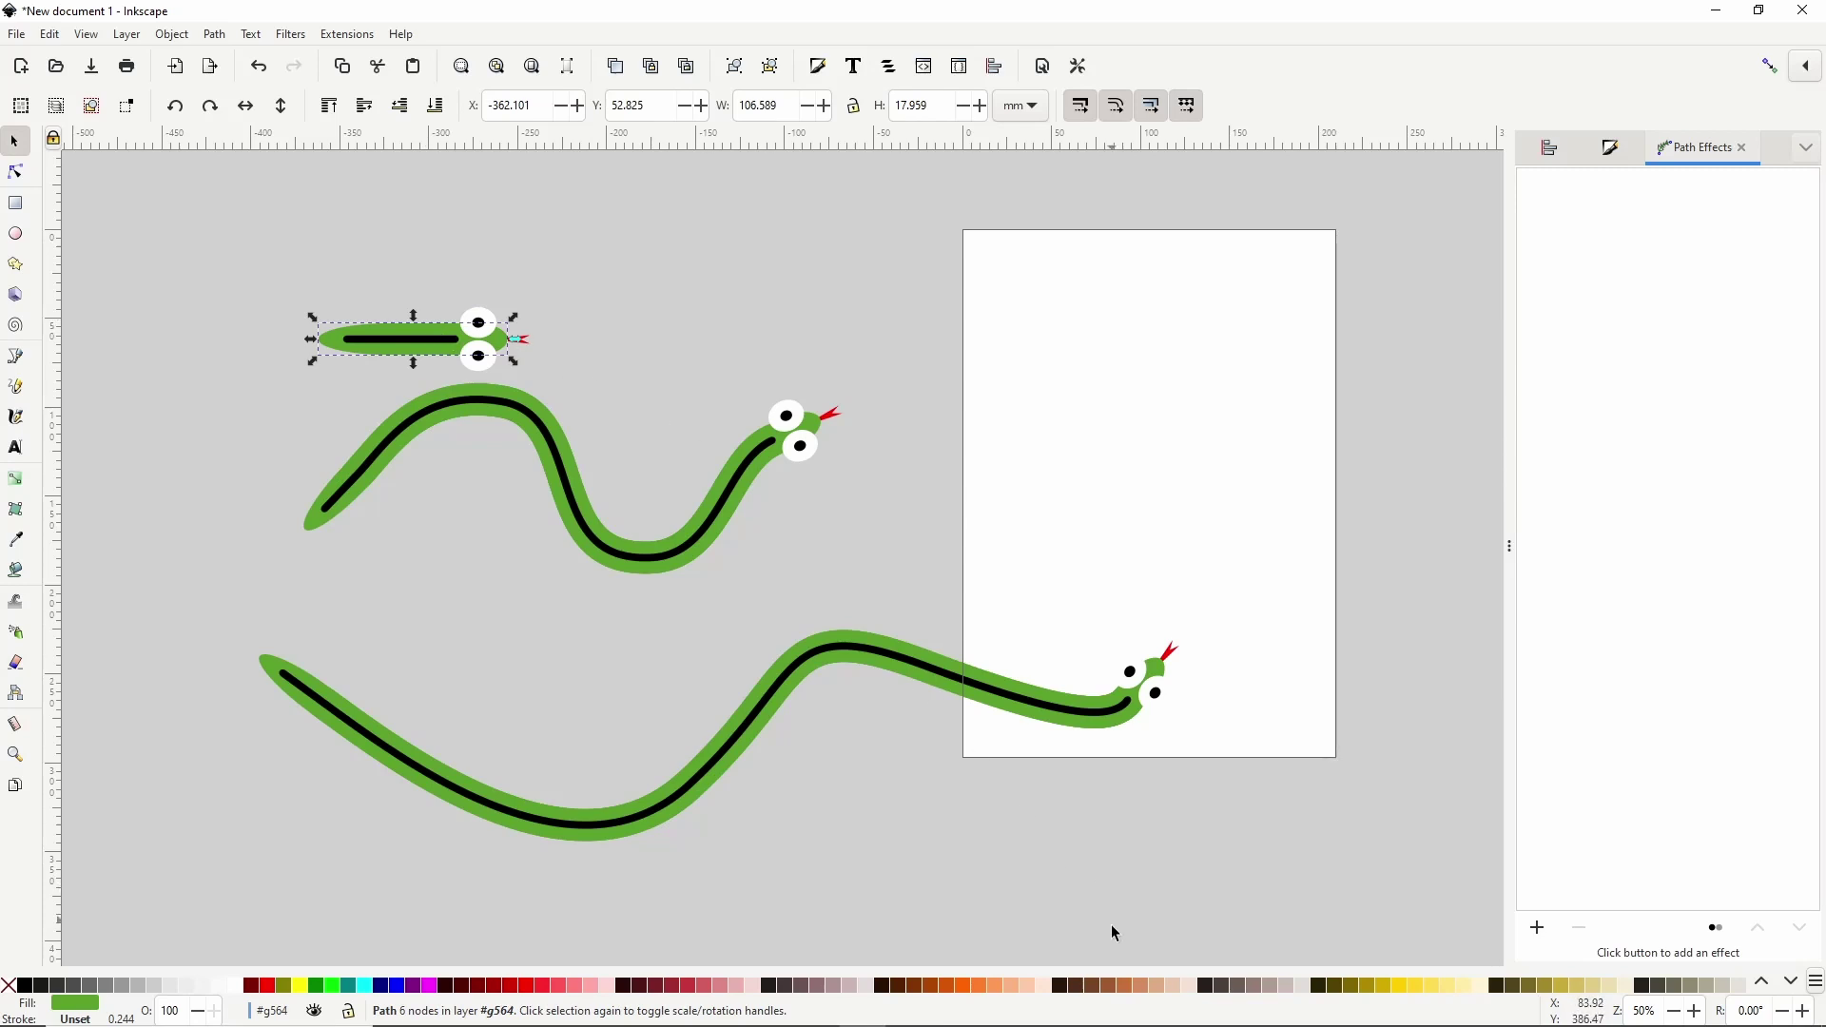
left_click(1124, 989)
double_click(439, 340)
left_click(235, 988)
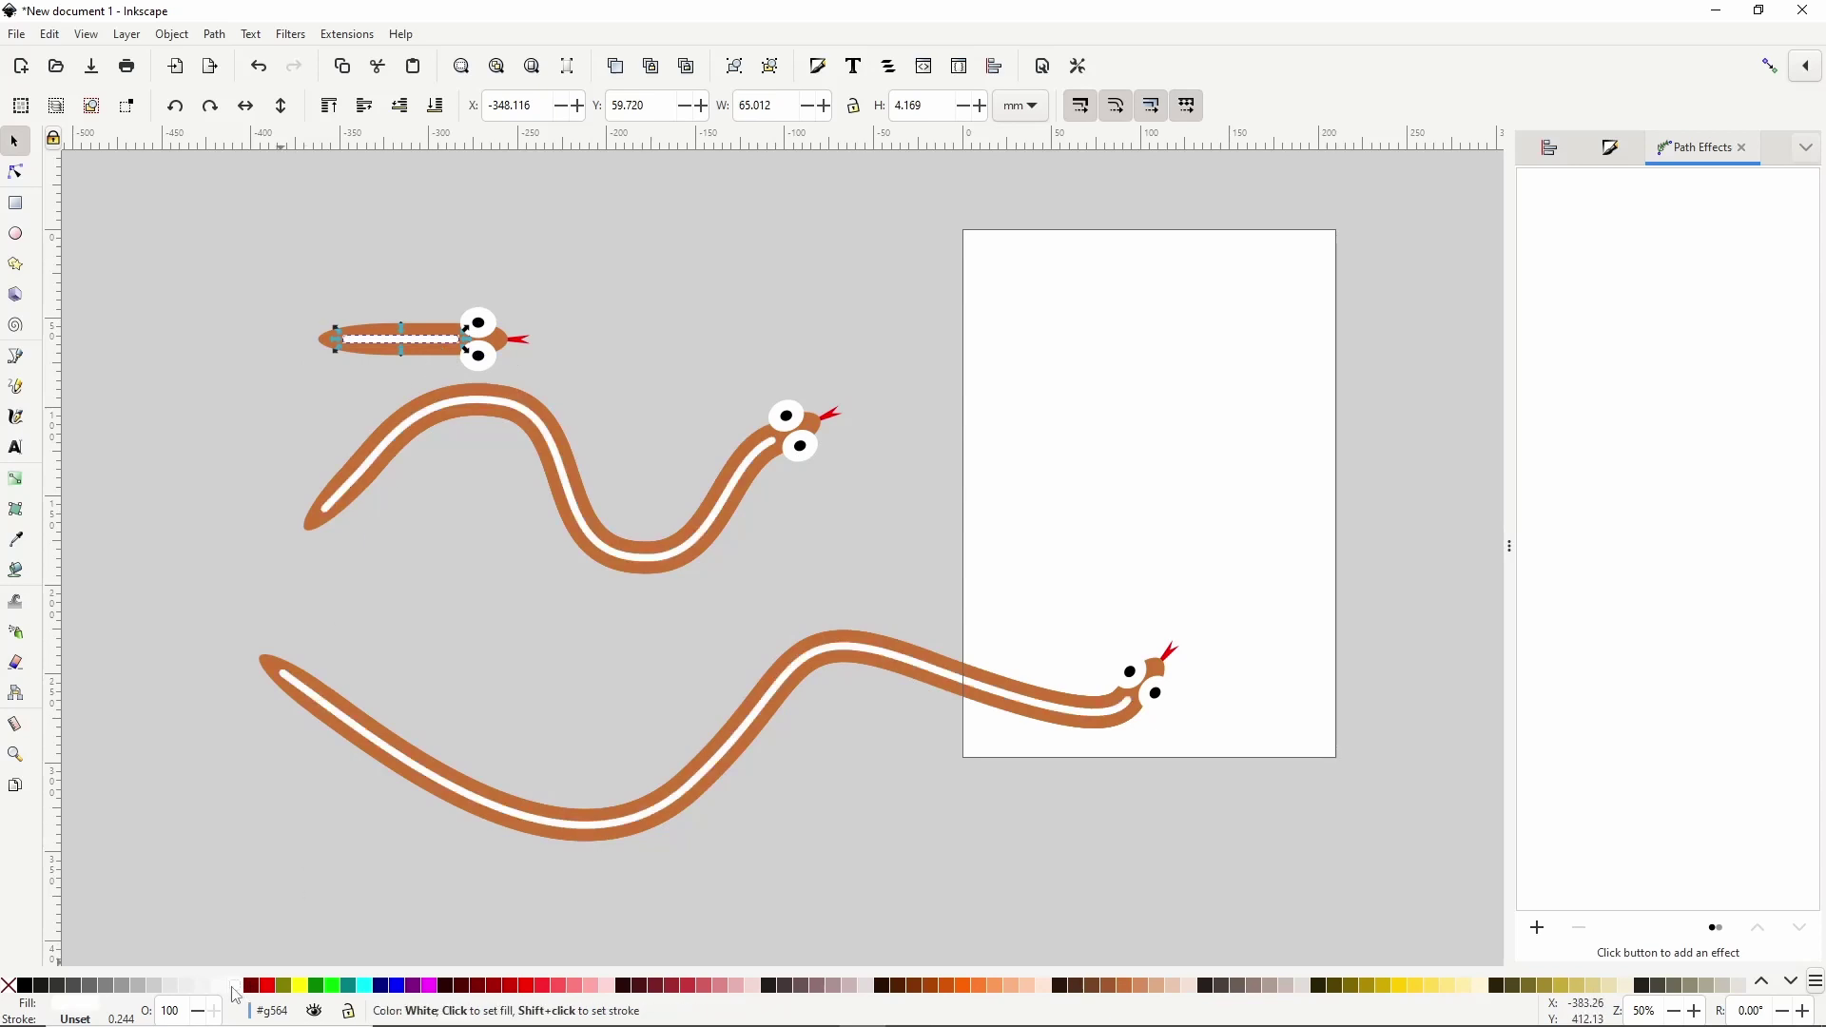
left_click(236, 738)
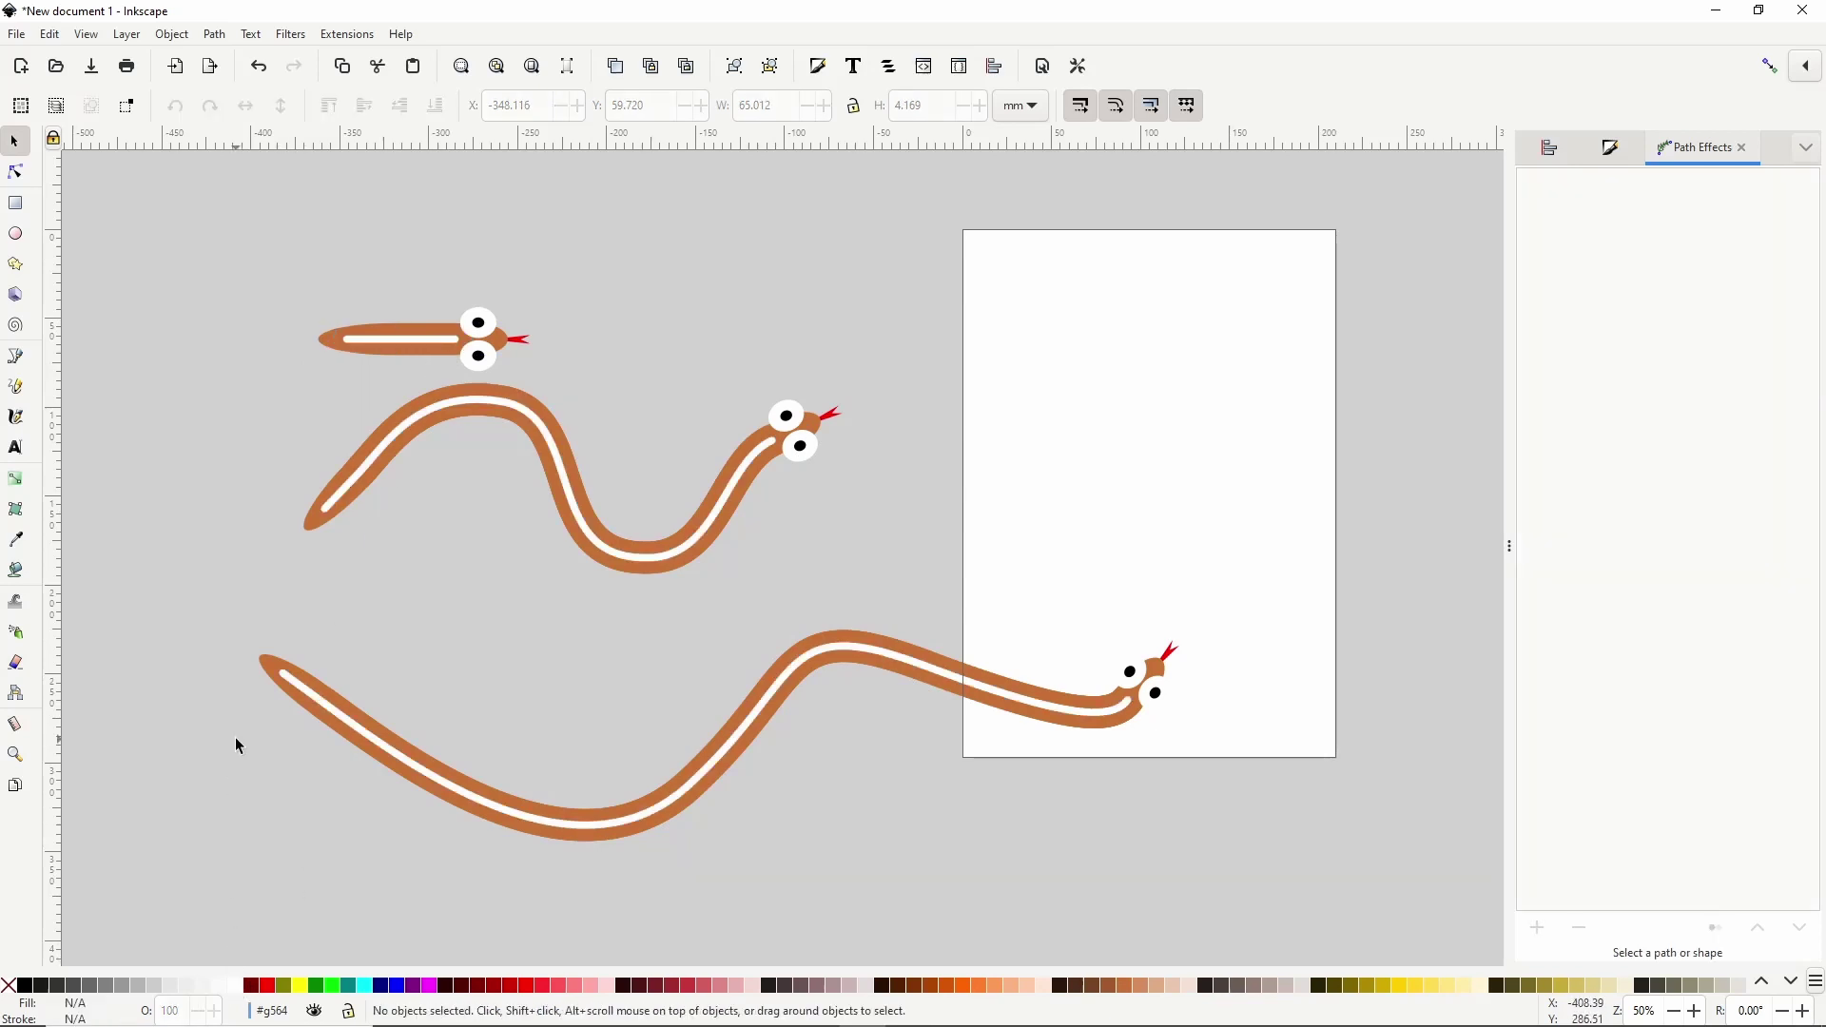